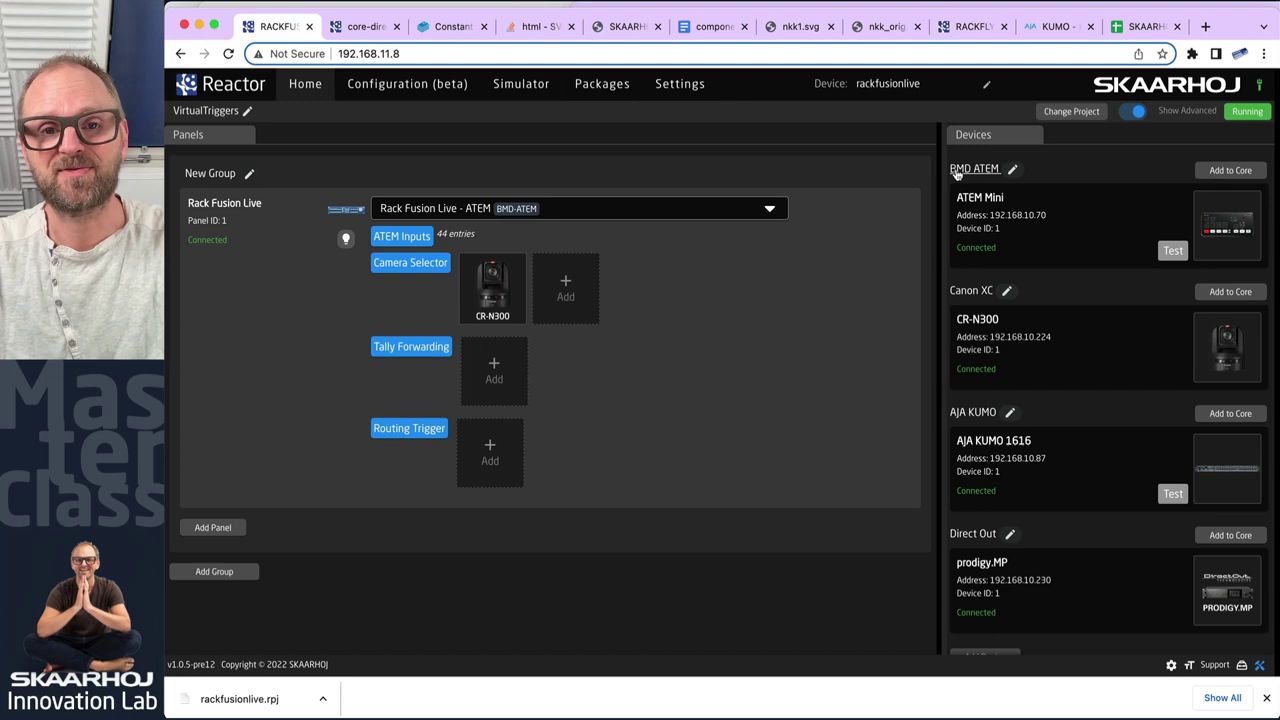
# - Check the panel's configuration list and keep the ATEM configuration
pyautogui.click(571, 207)
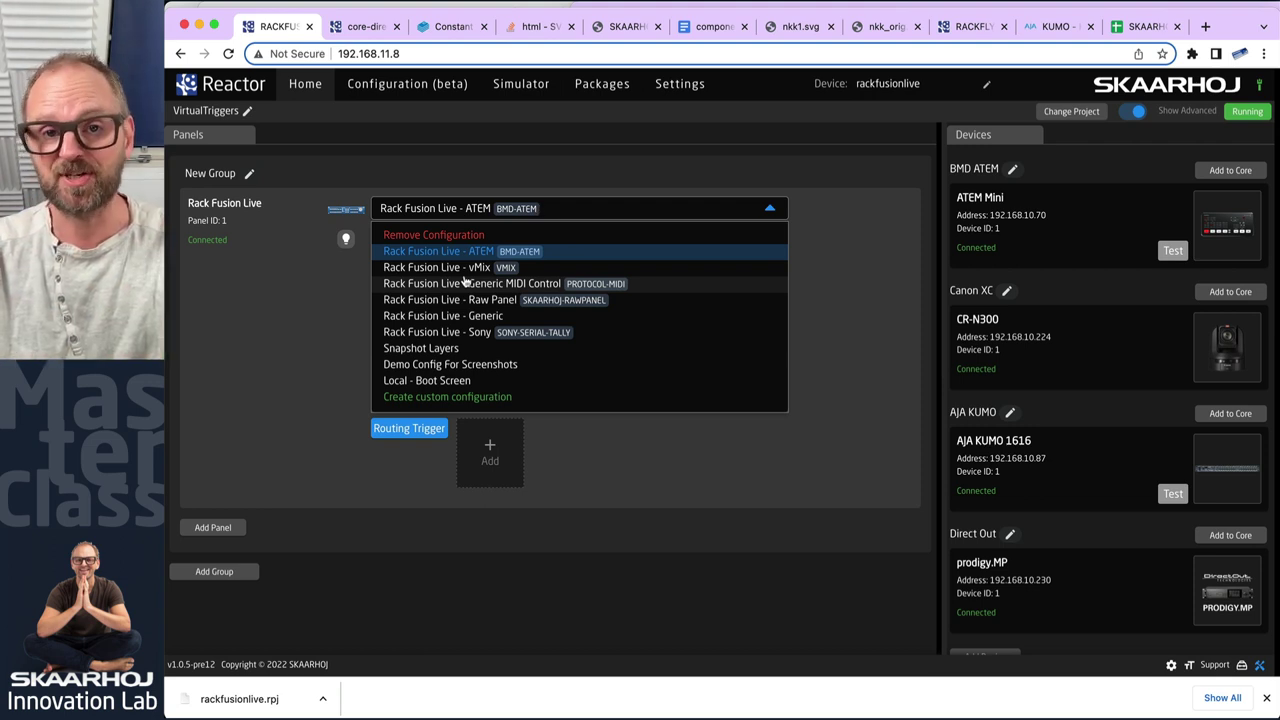
pyautogui.click(880, 309)
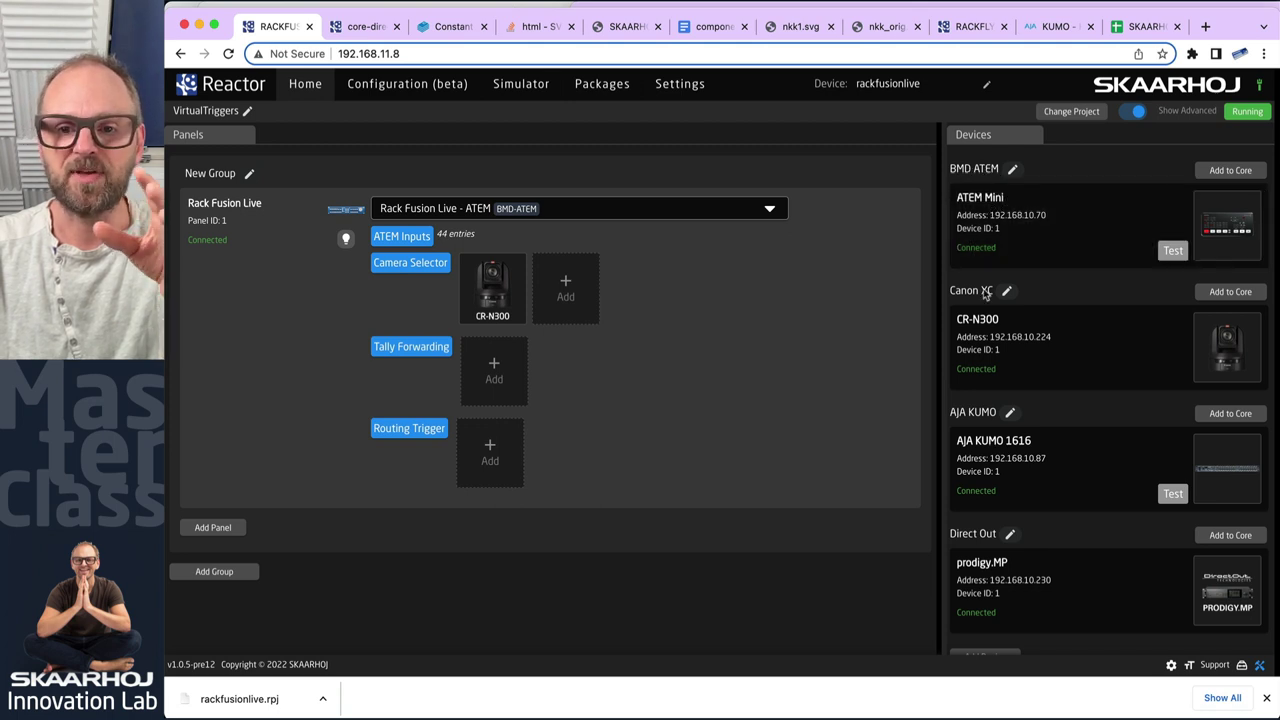
pyautogui.scroll(-1, 998, 563)
pyautogui.scroll(1, 998, 563)
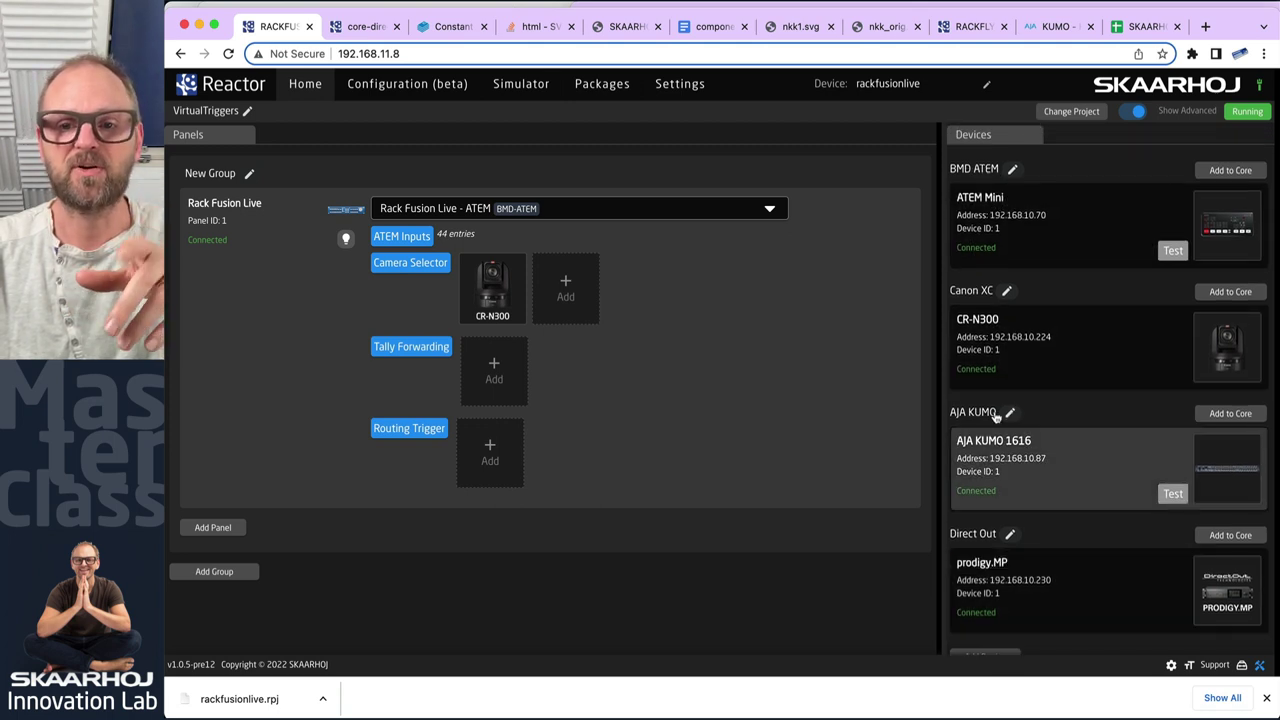
# - Open the BMD ATEM core's Parameter List tab, then return to Reactor and close the device settings
pyautogui.click(975, 172)
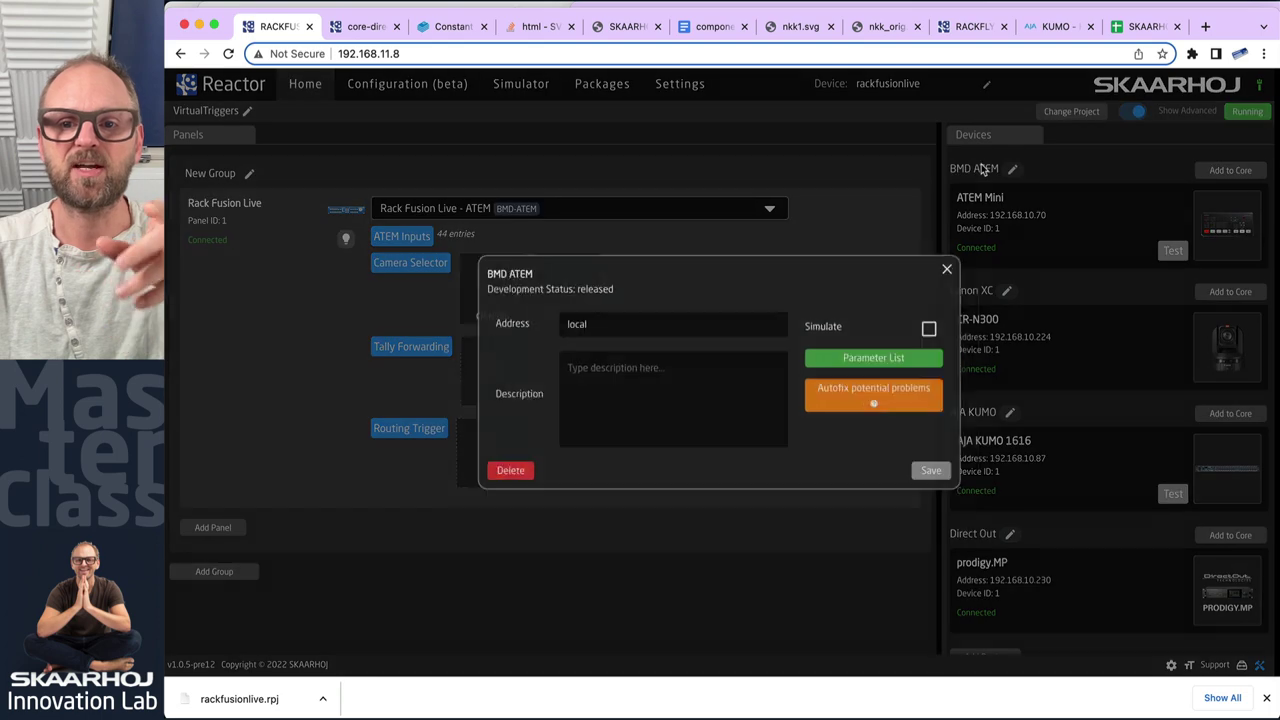
pyautogui.click(897, 368)
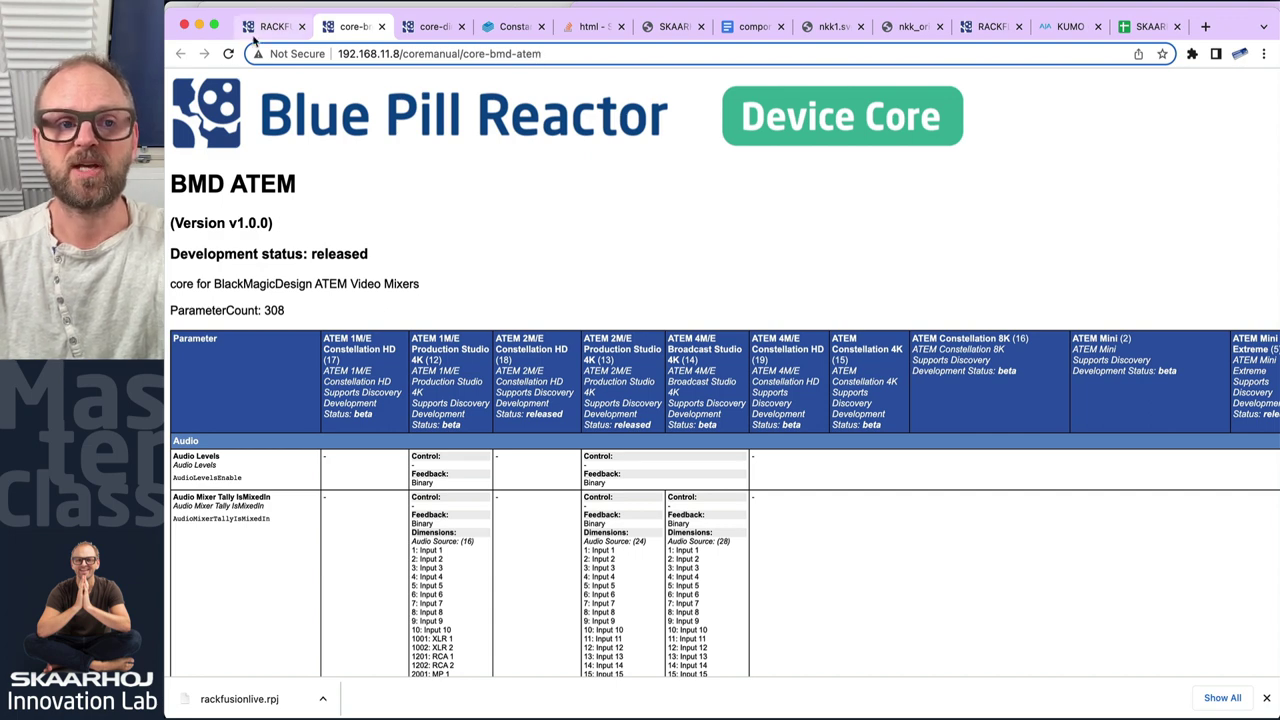
pyautogui.click(270, 26)
pyautogui.click(966, 262)
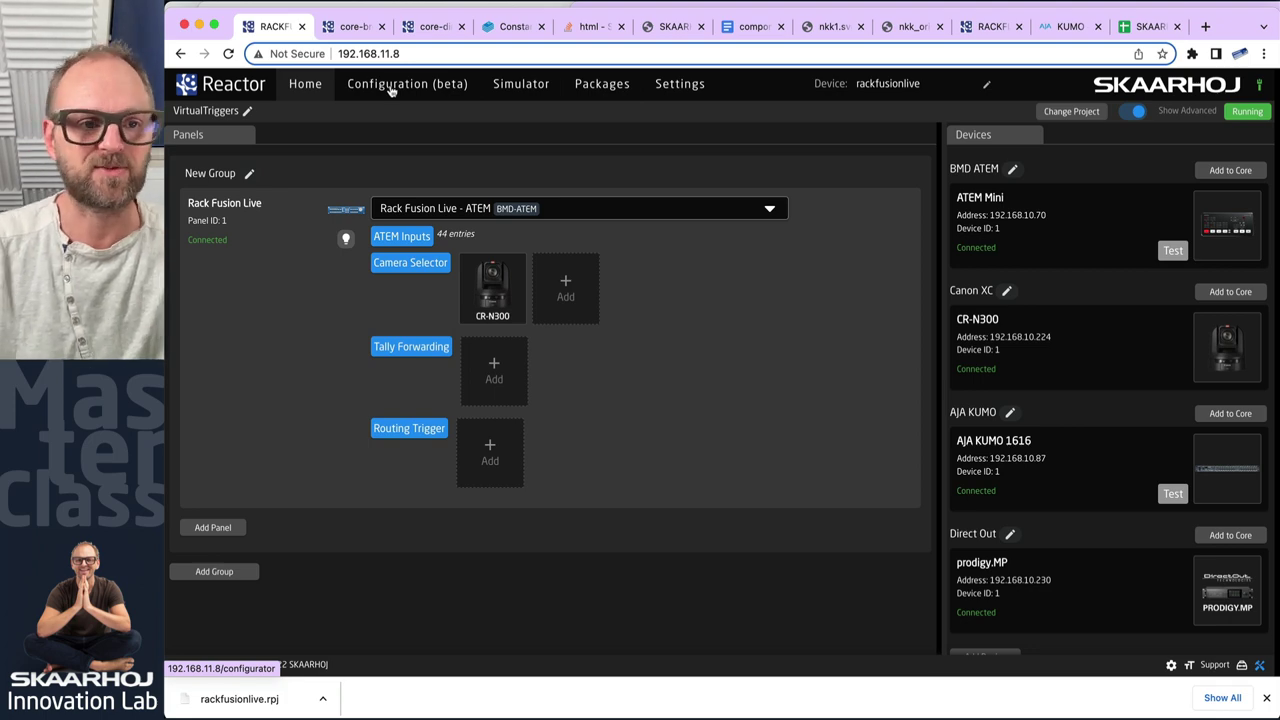
# - Create a custom configuration named 'ParameterLists' for the Rack Fusion Live panel
pyautogui.click(571, 208)
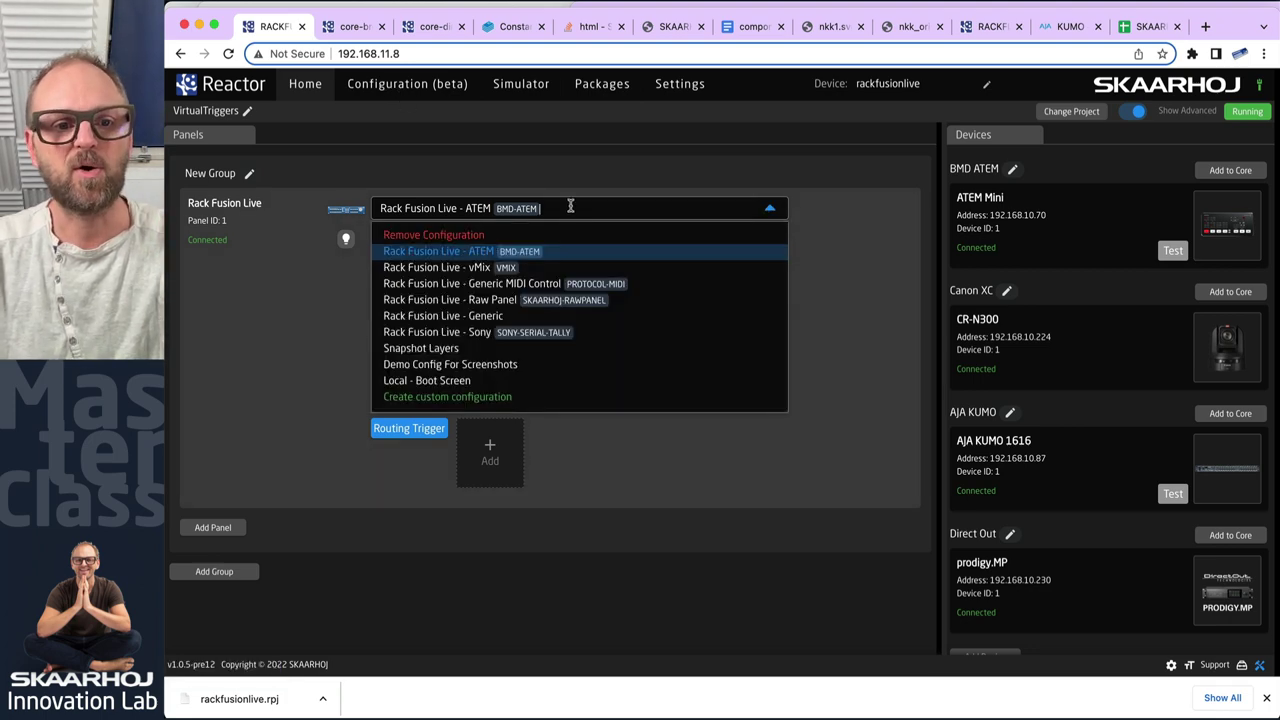
pyautogui.click(449, 400)
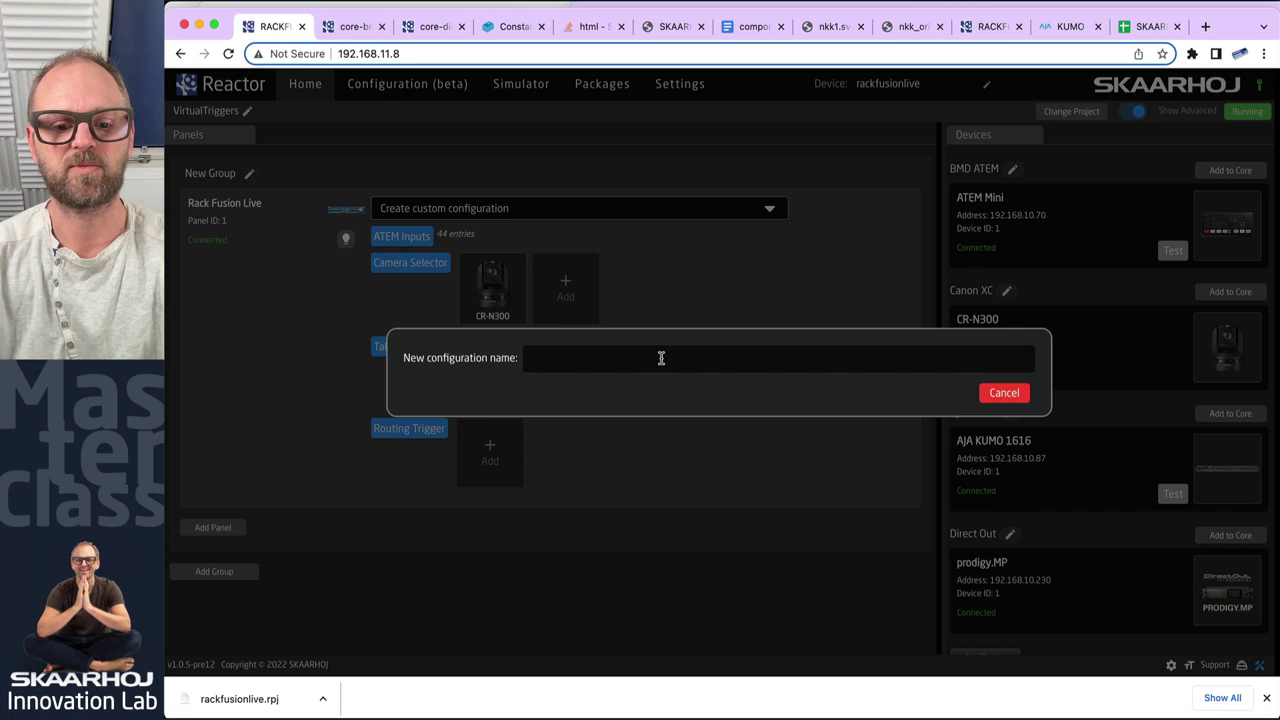
pyautogui.write('P')
pyautogui.press('BackSpace')
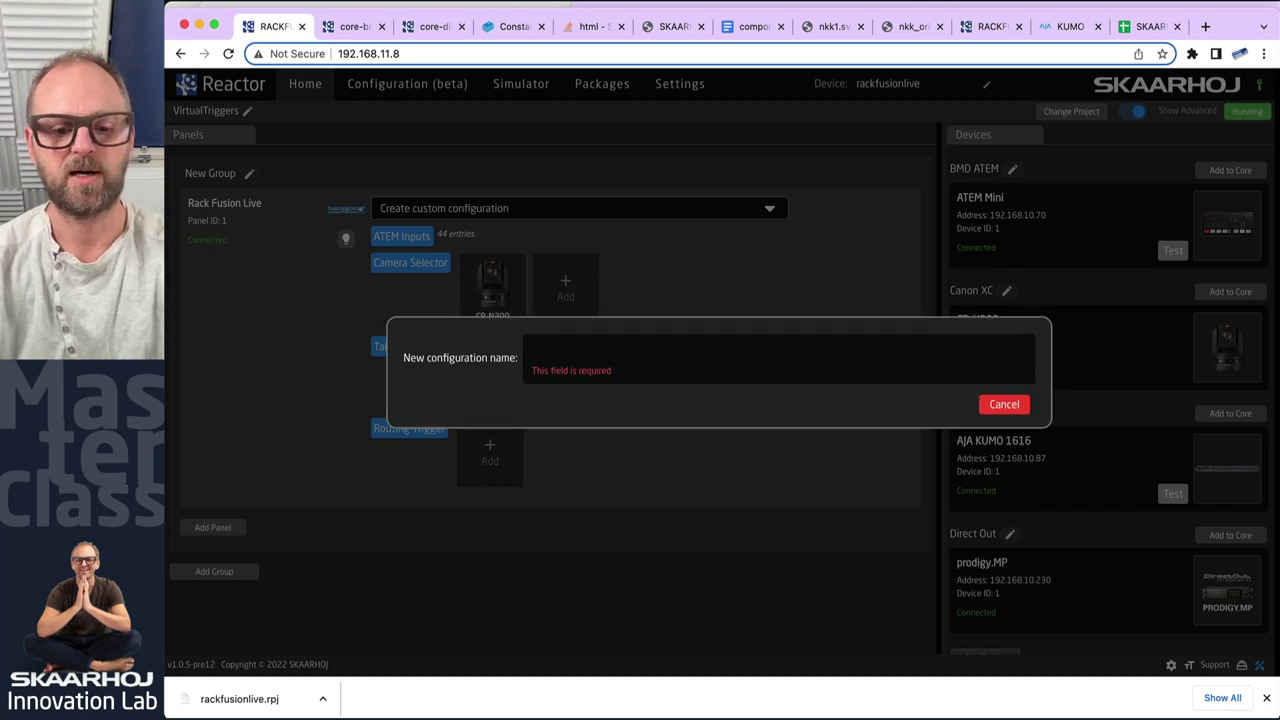
pyautogui.write('ParameterL')
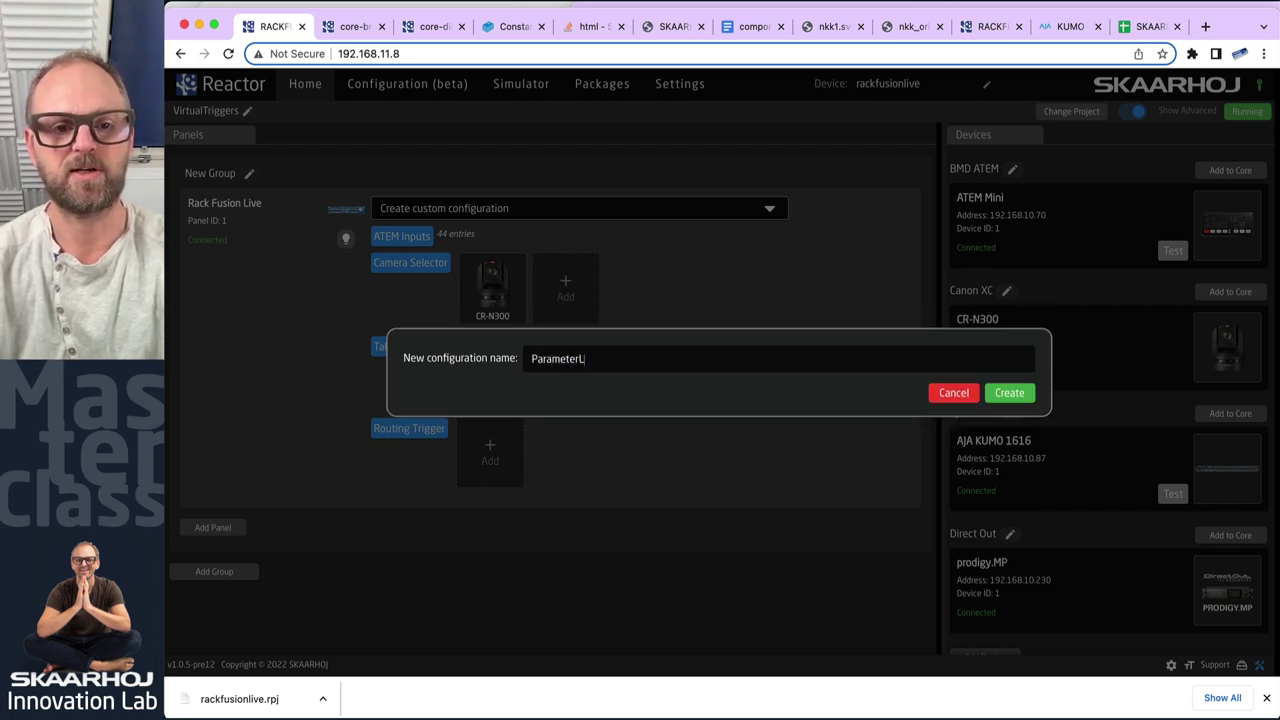
pyautogui.write('ists')
pyautogui.click(1010, 396)
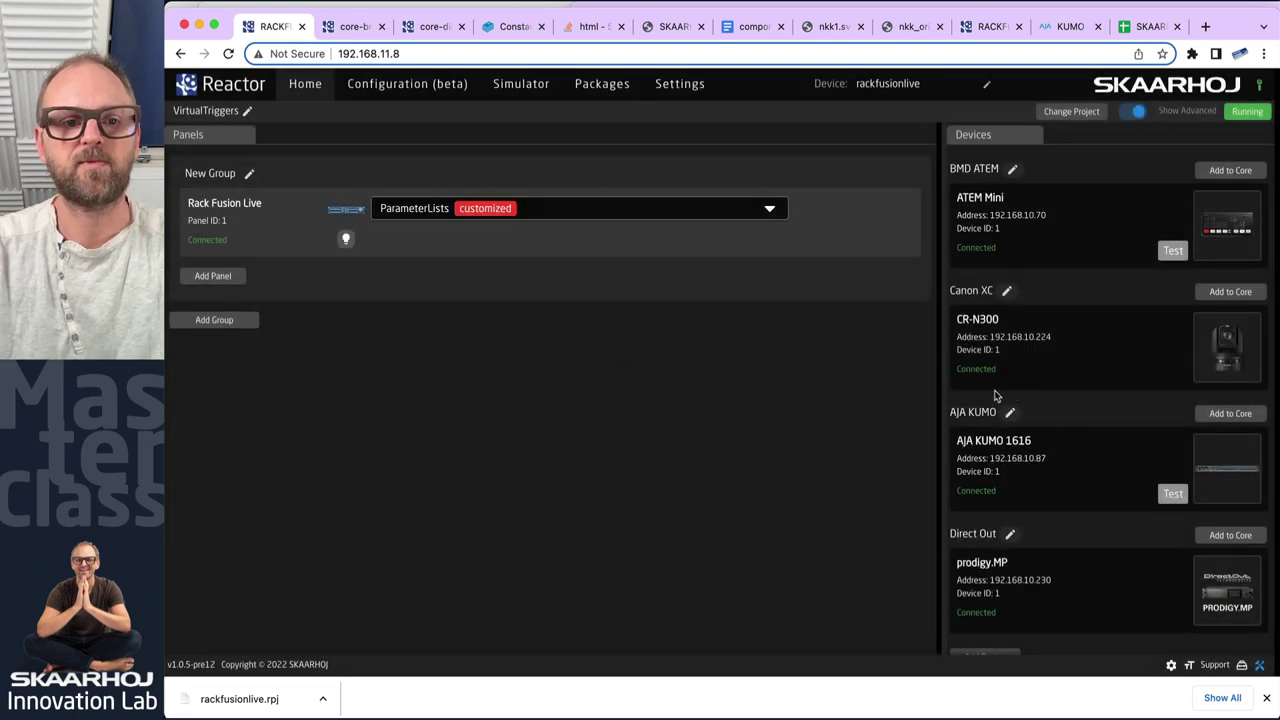
pyautogui.click(387, 88)
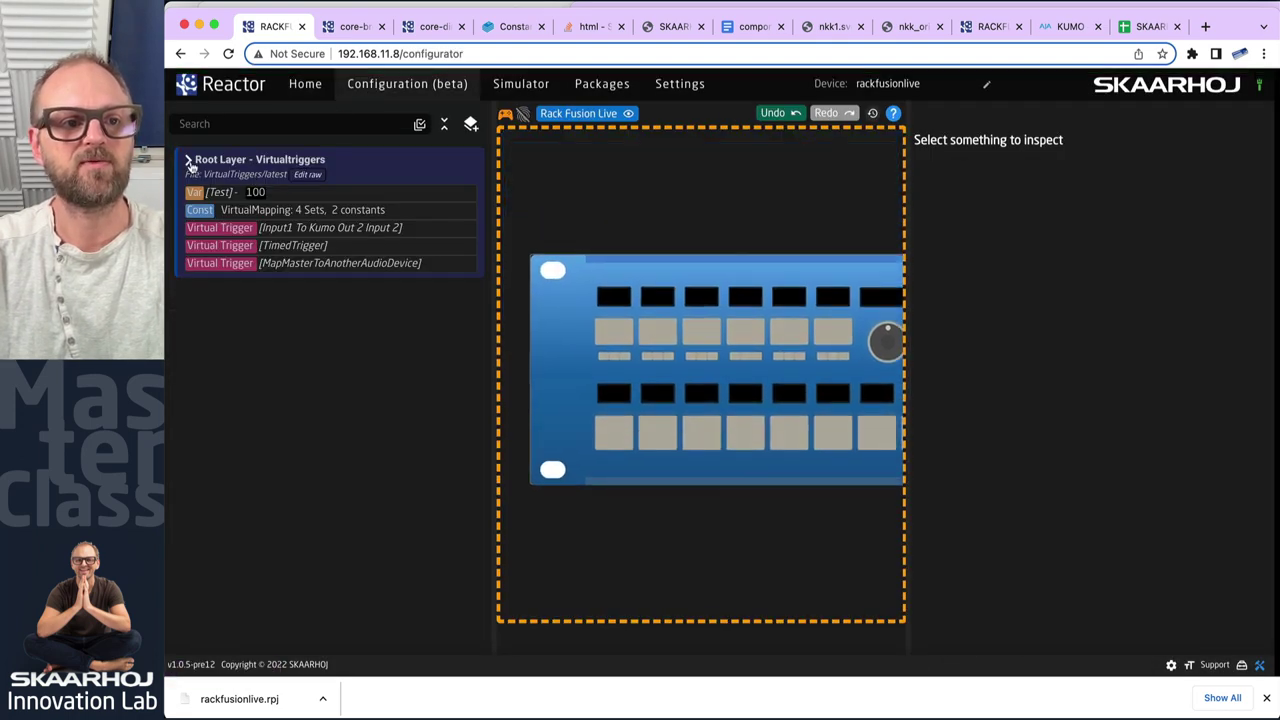
pyautogui.click(189, 161)
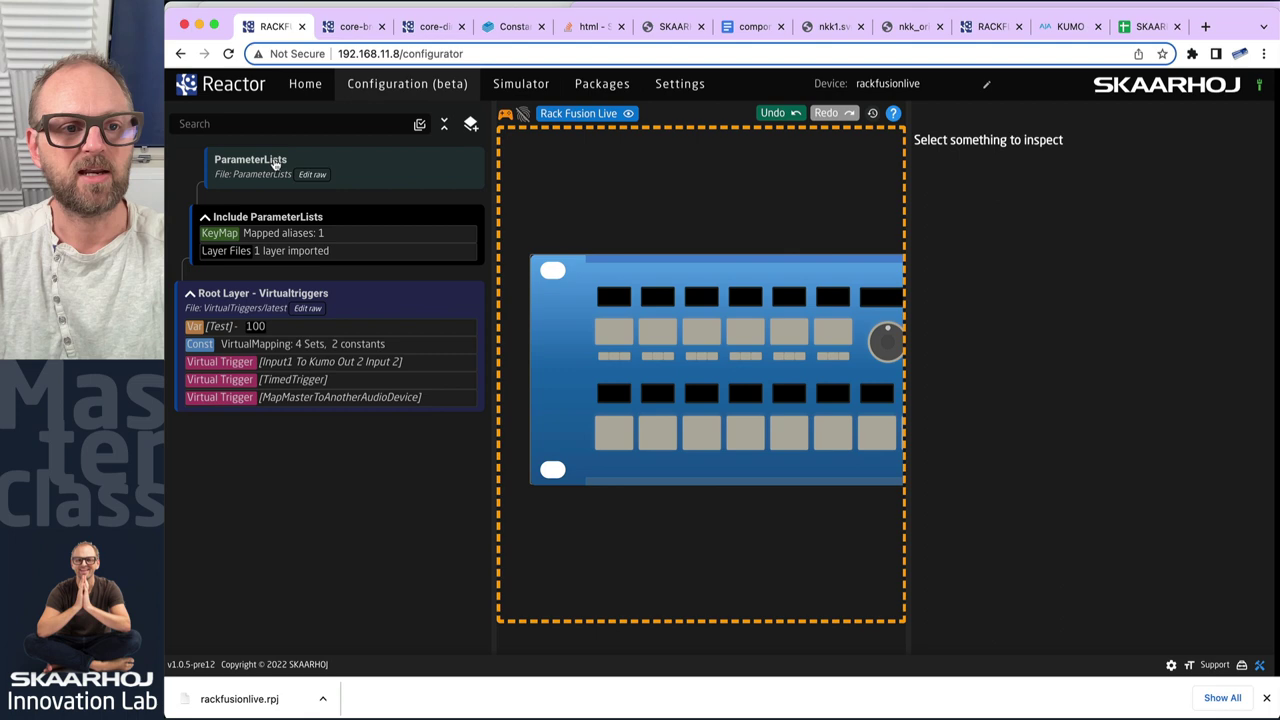
pyautogui.click(278, 162)
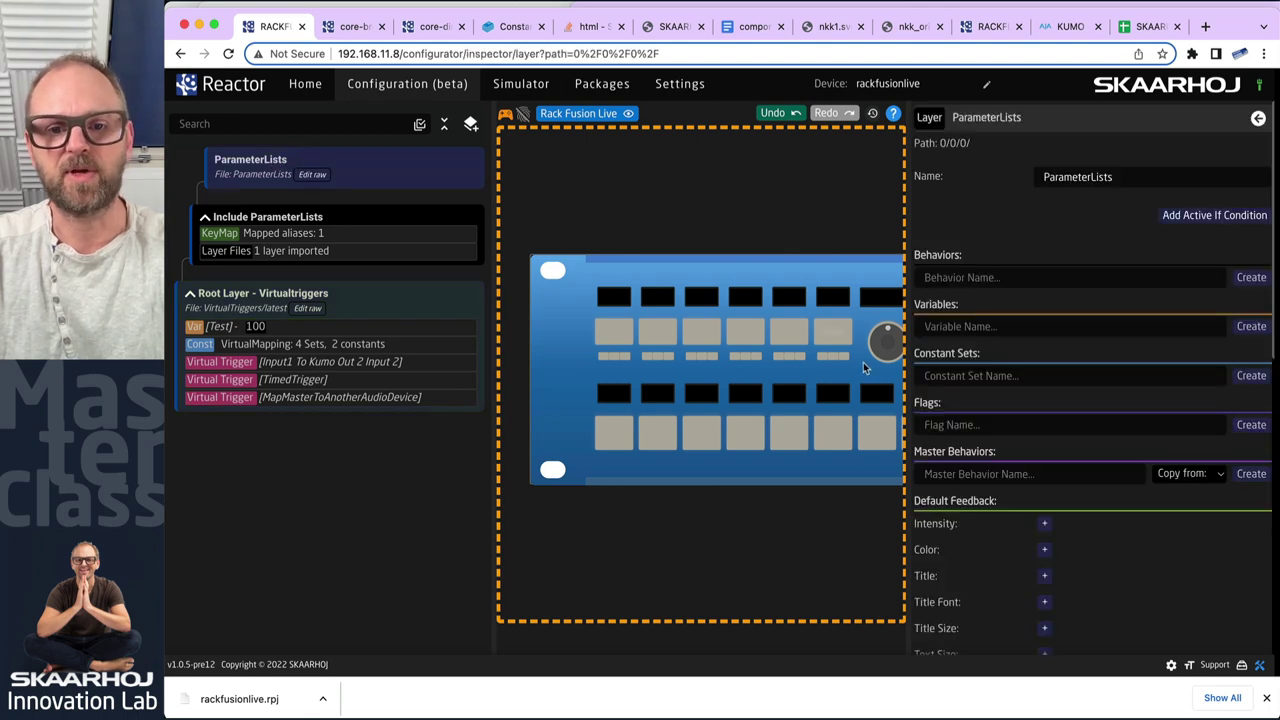
pyautogui.moveTo(854, 359); pyautogui.dragTo(633, 360)
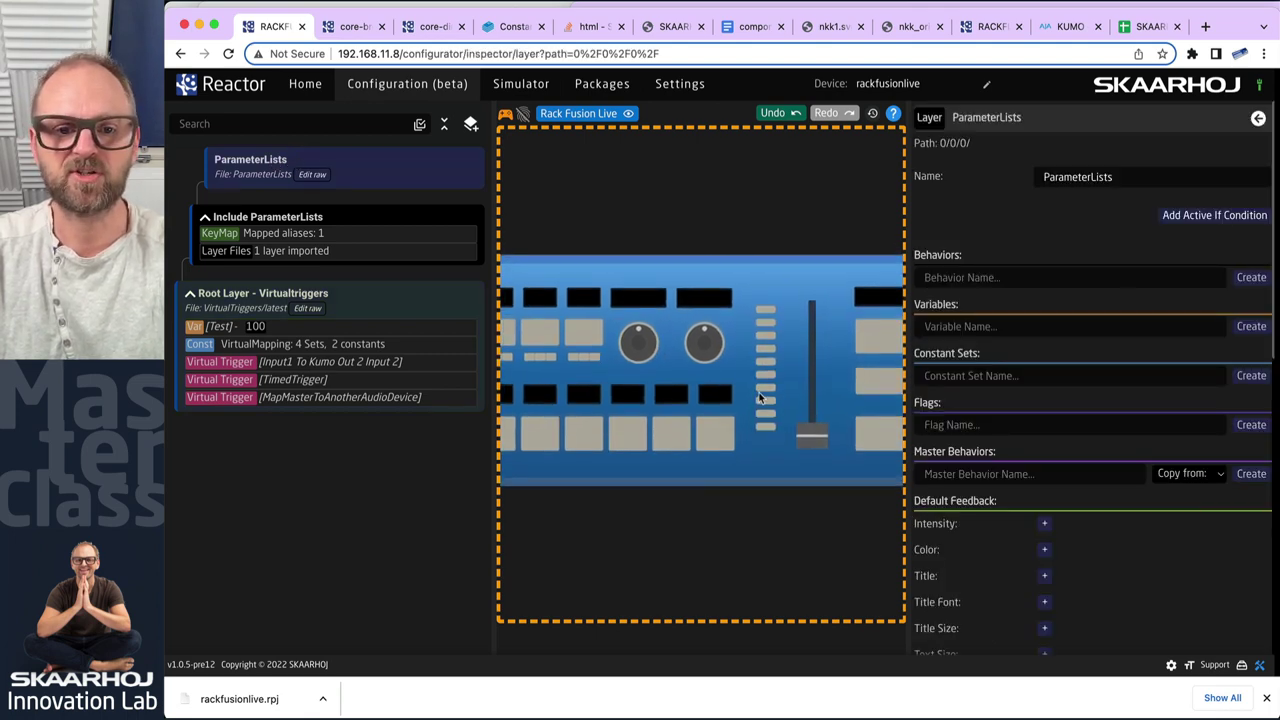
pyautogui.hscroll(3, 730, 383)
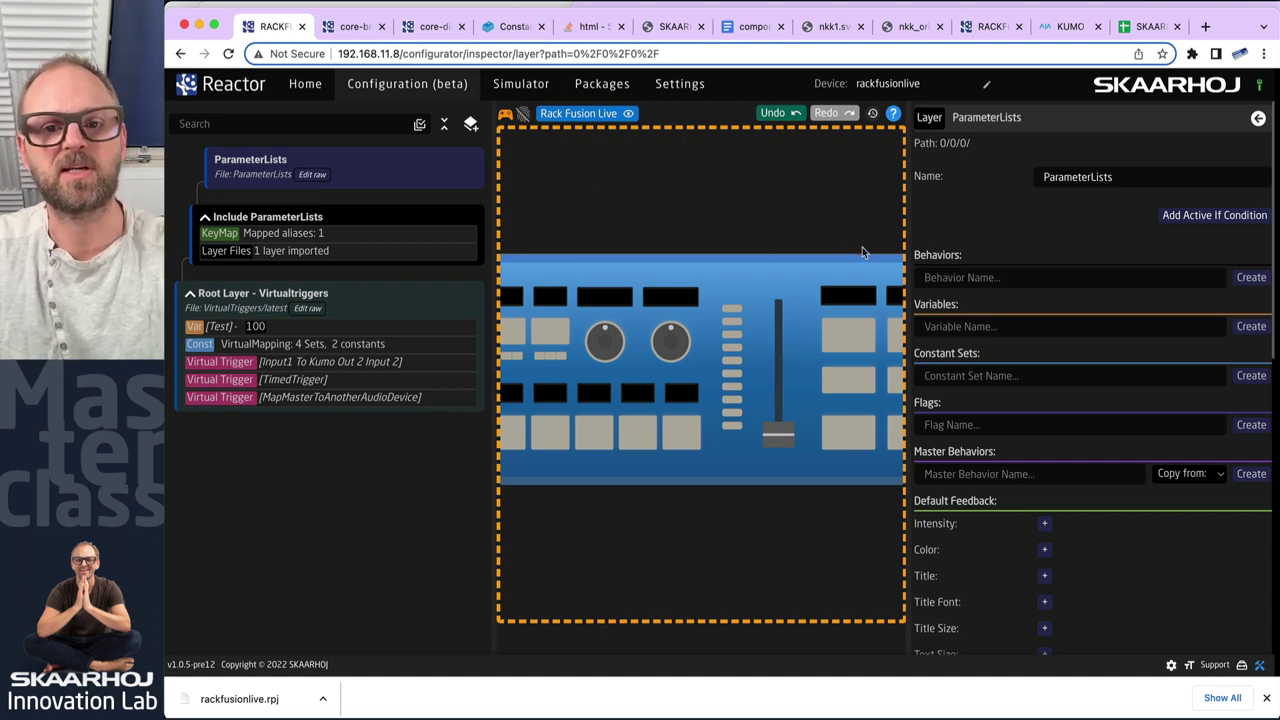
pyautogui.moveTo(906, 300); pyautogui.dragTo(1004, 300)
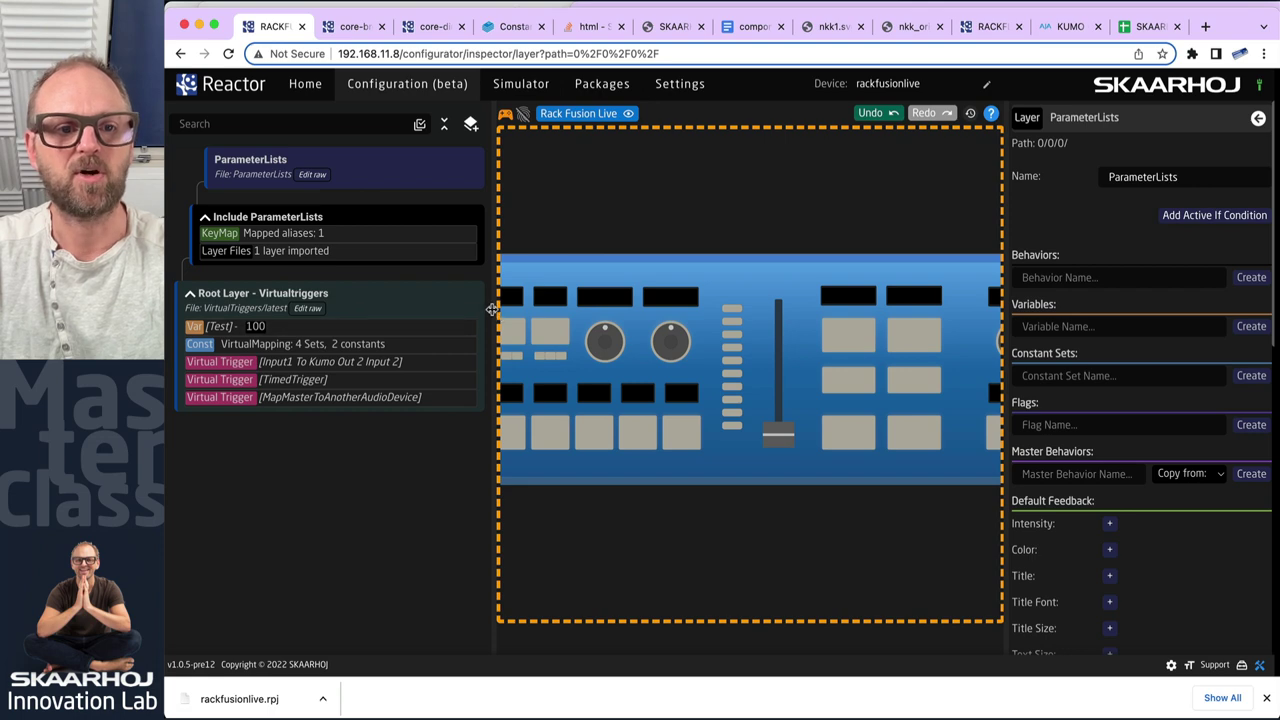
pyautogui.moveTo(492, 309); pyautogui.dragTo(415, 315)
pyautogui.click(342, 28)
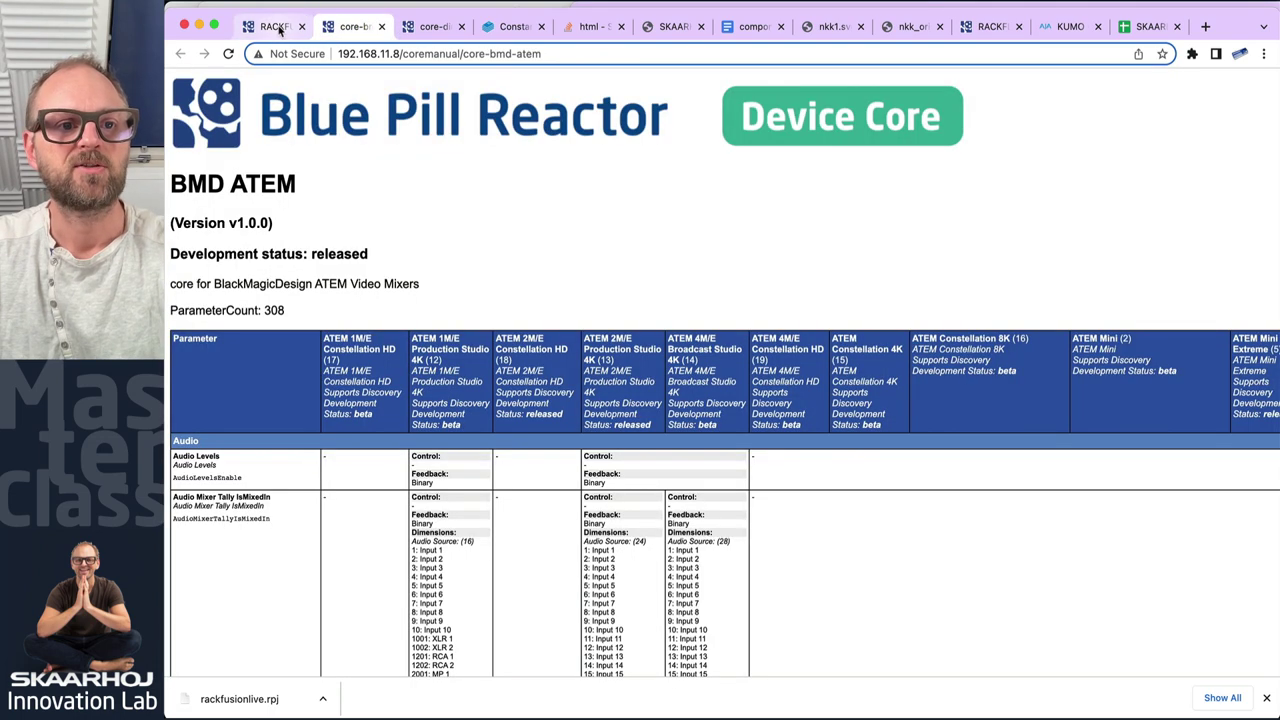
pyautogui.click(248, 28)
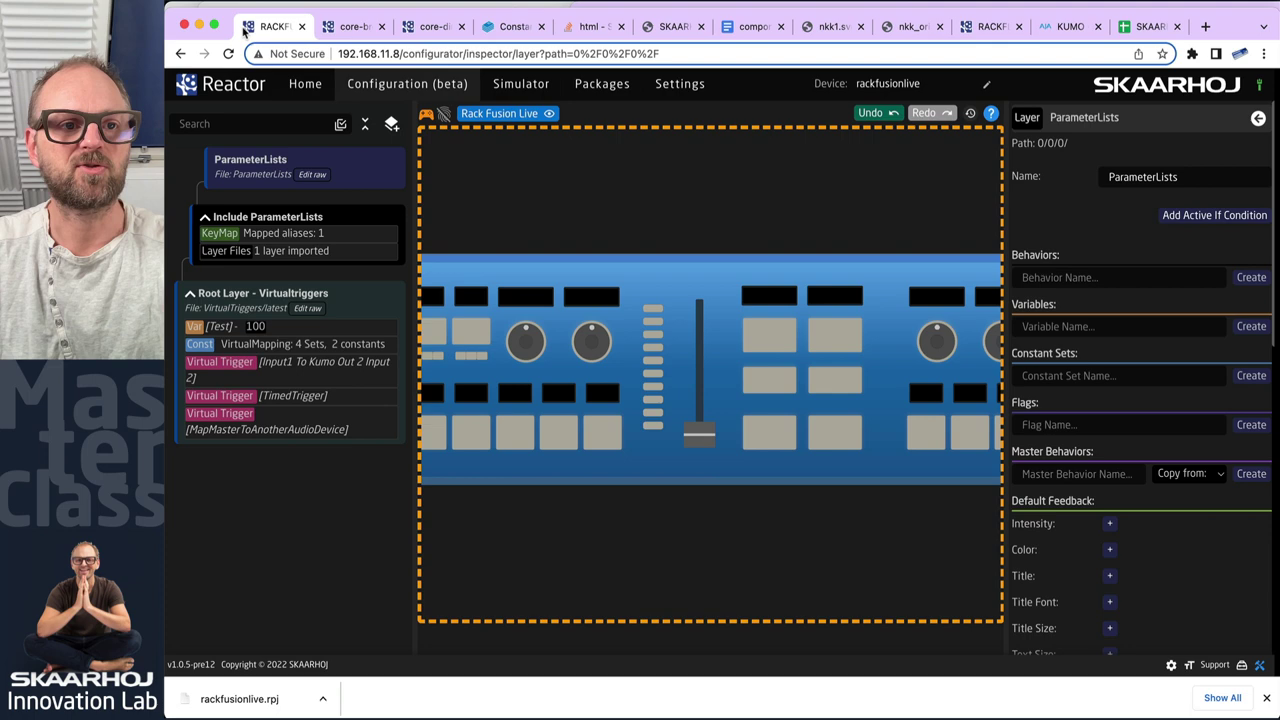
pyautogui.click(303, 86)
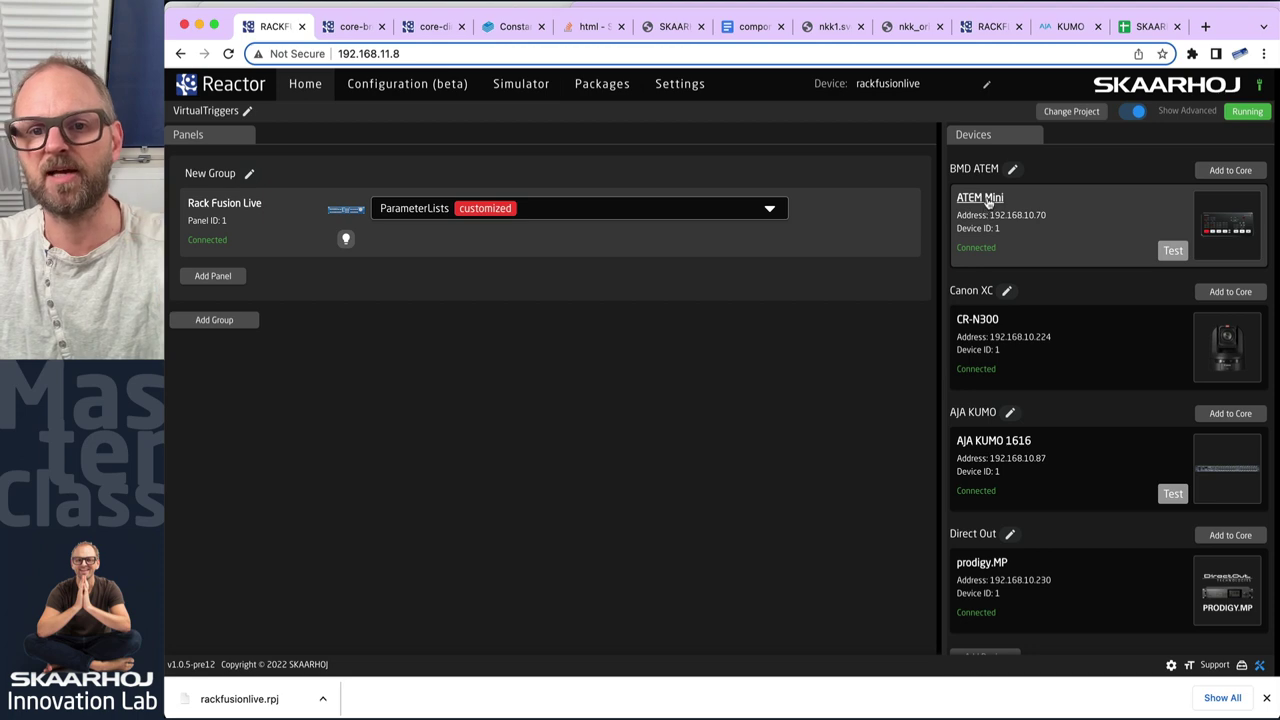
# - Open the ATEM Mini core manual, scan its model columns, and select Audio Mixer Tally IsMixedIn
pyautogui.click(983, 198)
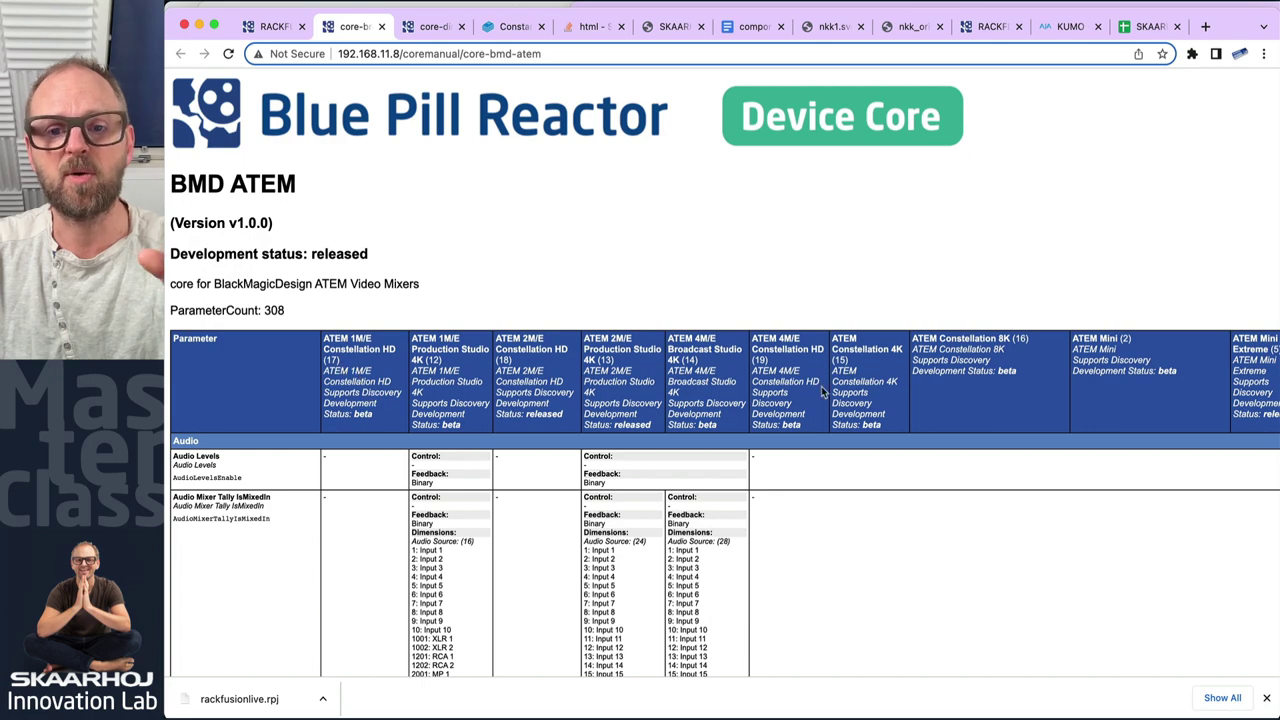
pyautogui.hscroll(15, 821, 390)
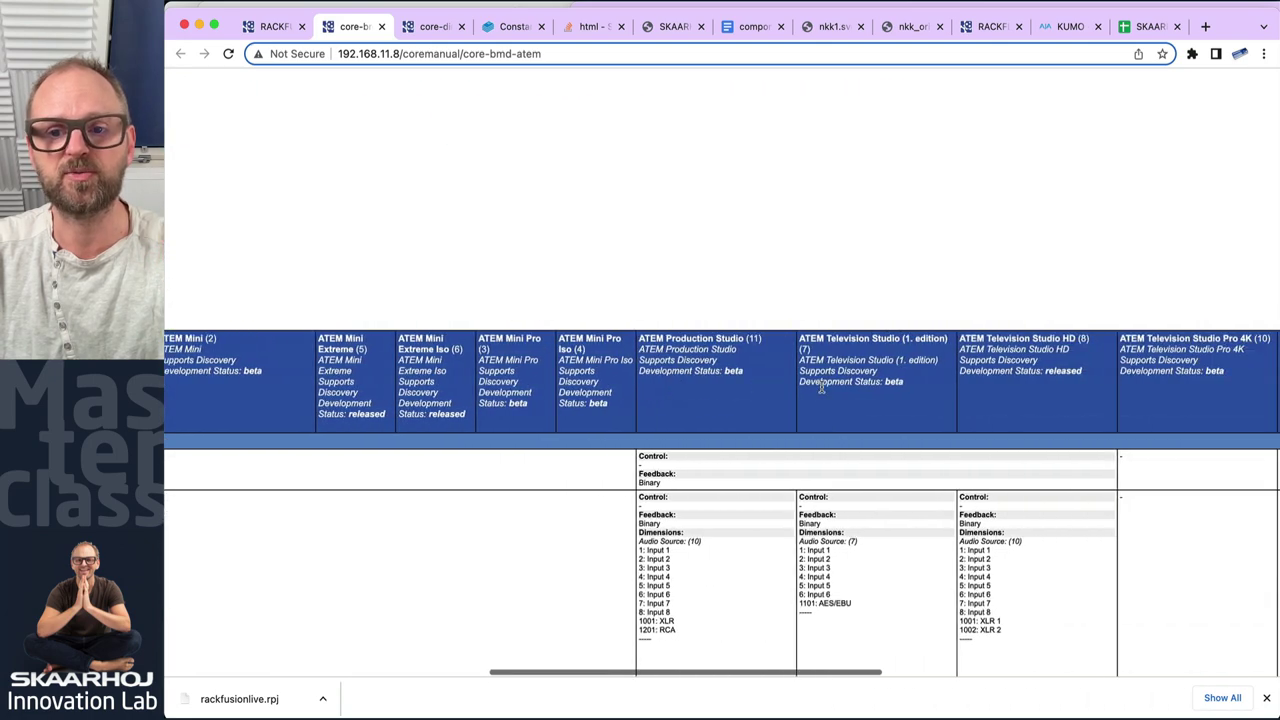
pyautogui.hscroll(15, 821, 387)
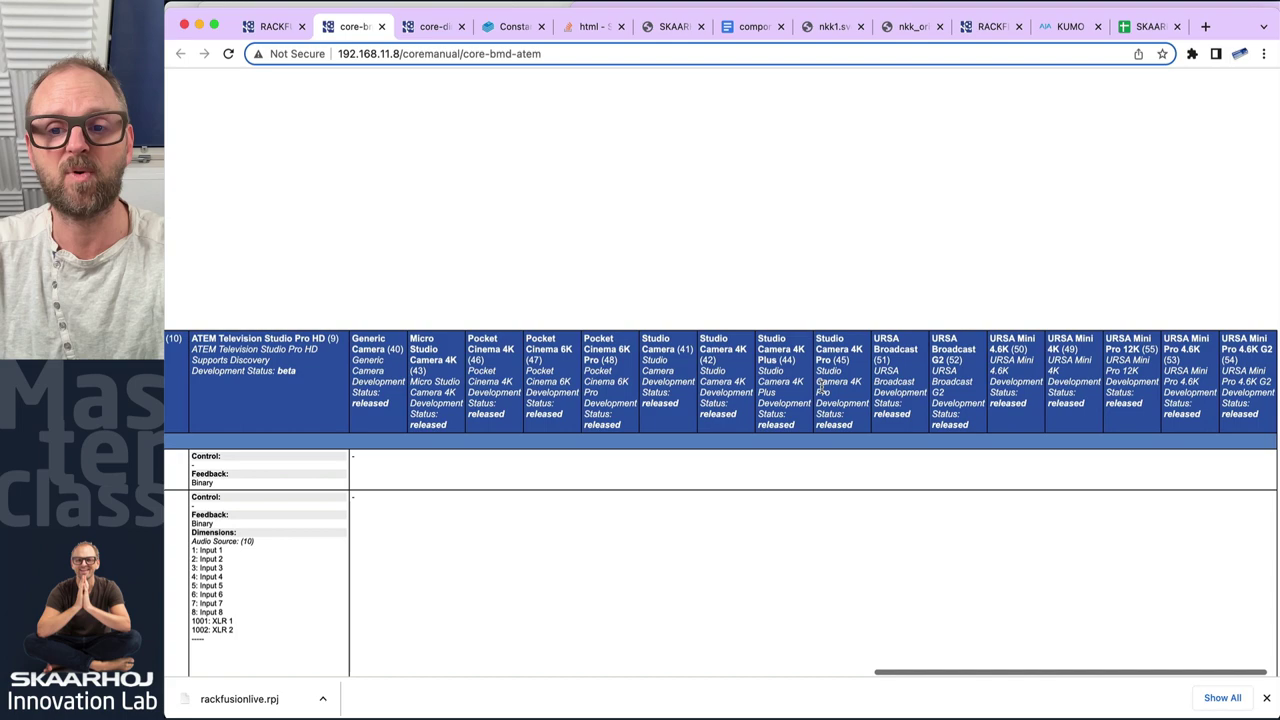
pyautogui.hscroll(-20, 819, 385)
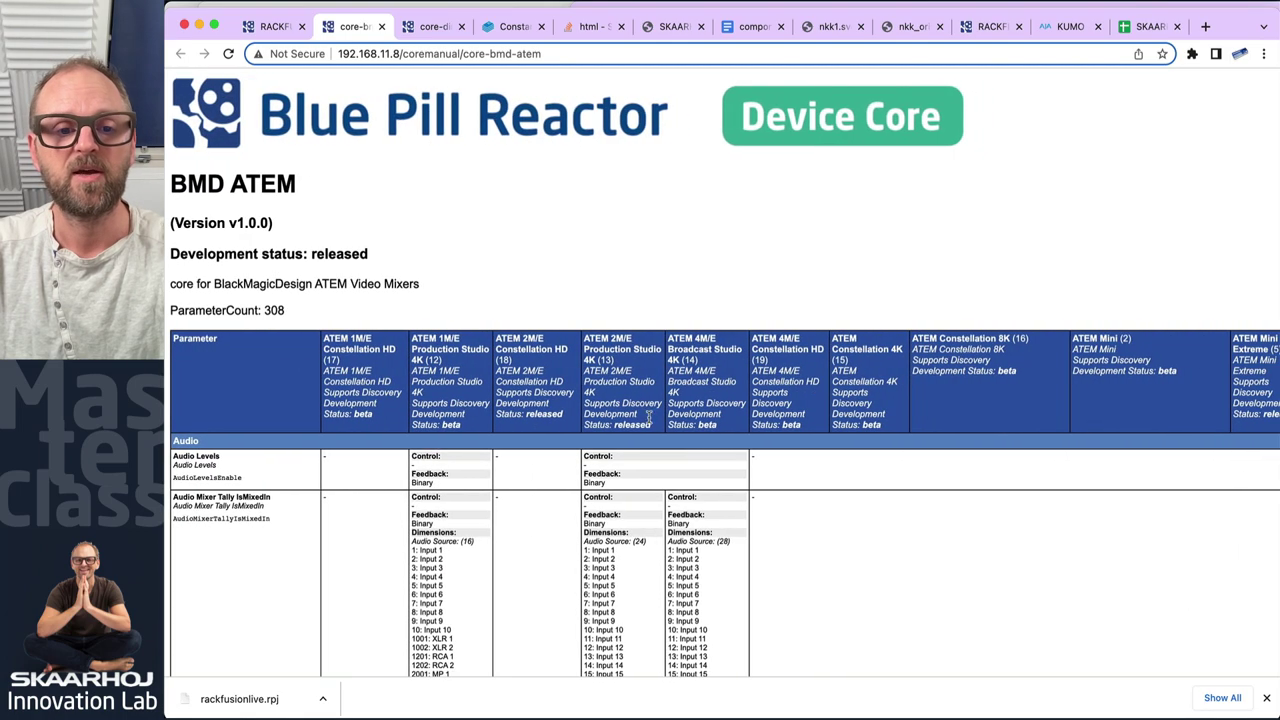
pyautogui.scroll(-3, 447, 471)
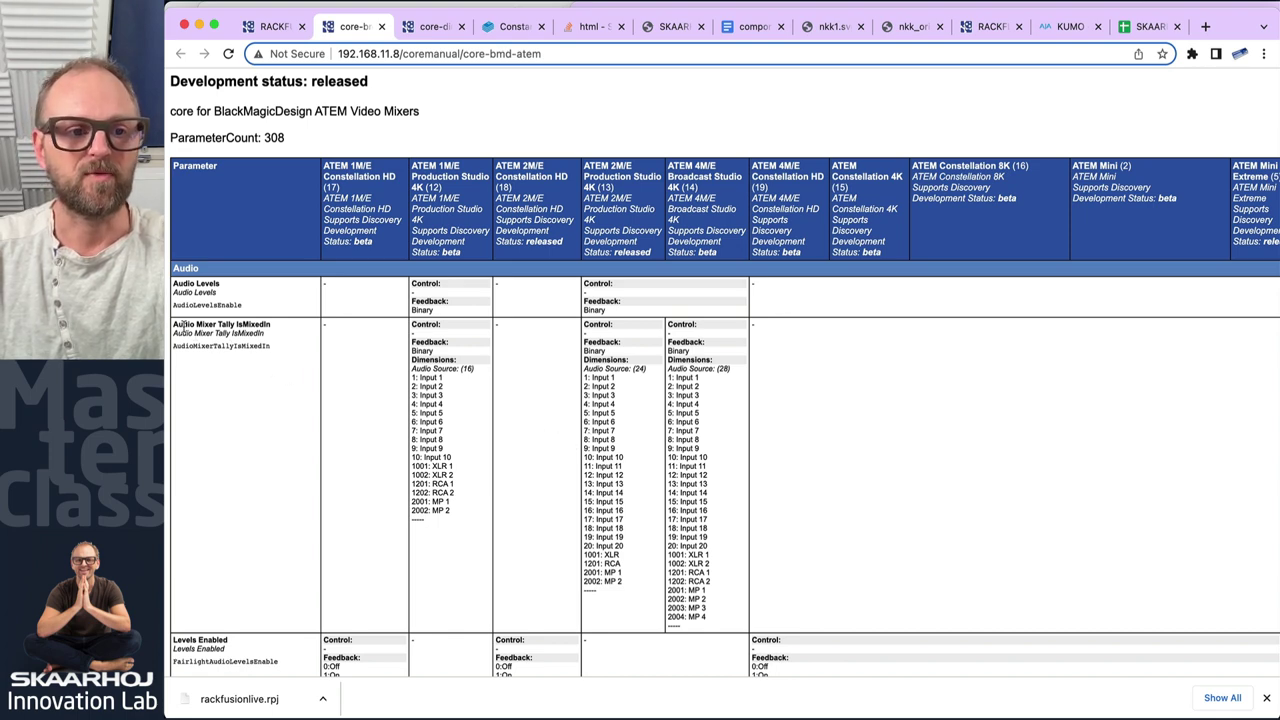
pyautogui.moveTo(172, 324); pyautogui.dragTo(386, 333)
pyautogui.press('super+c')
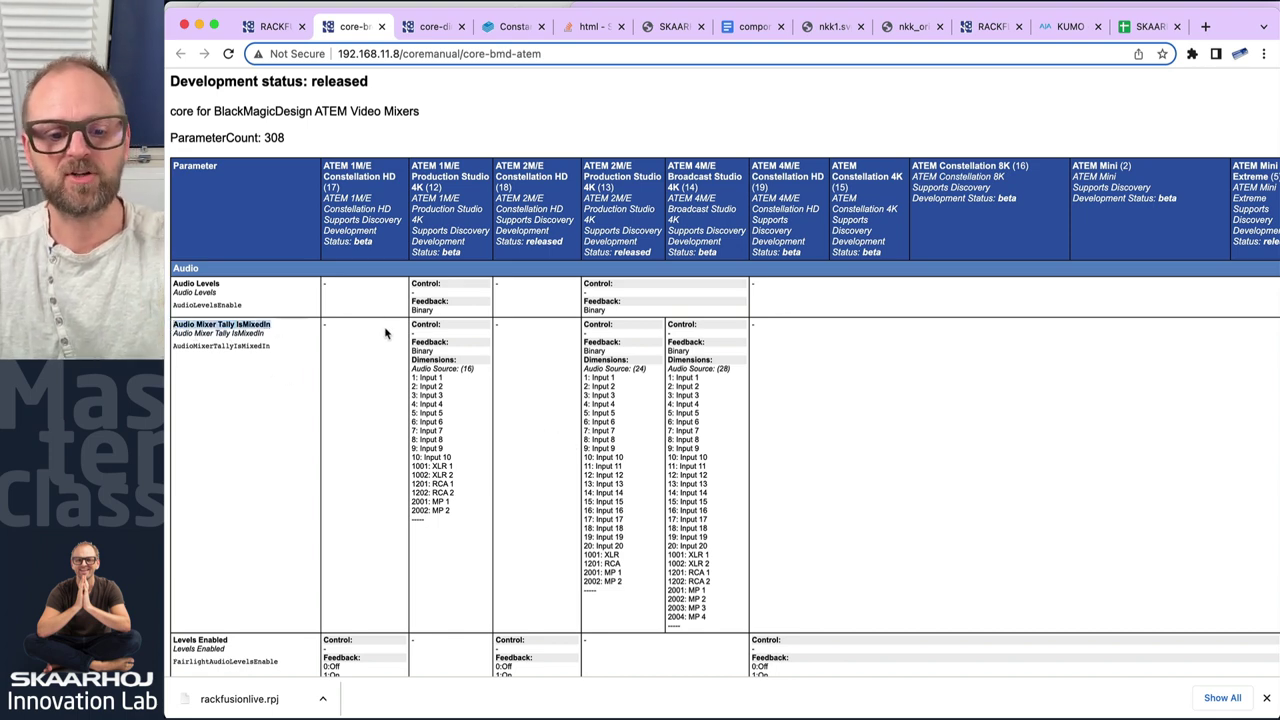
# - Search the manual page for 'programinpu'
pyautogui.press('super+f')
pyautogui.press('super+v')
pyautogui.write('program')
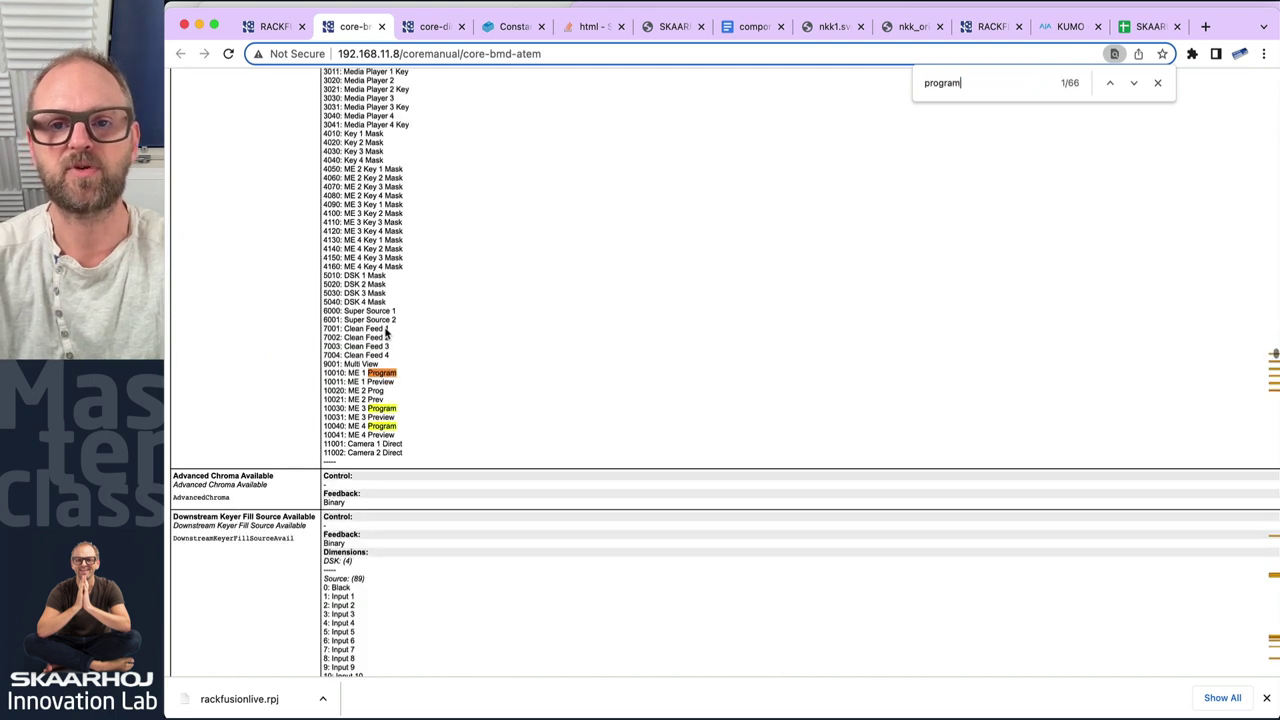
pyautogui.write('inpu')
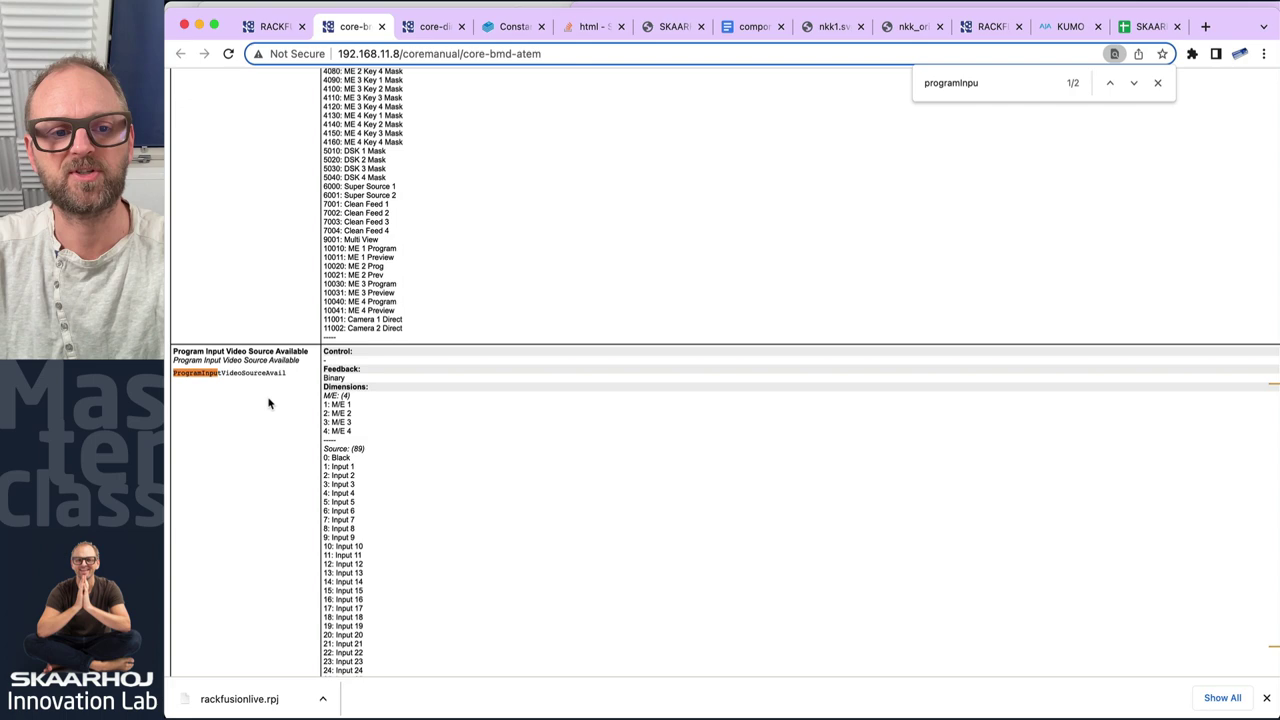
# - Scroll the manual down to the Audio/Inputs/Levels Peak Left row
pyautogui.scroll(-3, 280, 405)
pyautogui.scroll(-3, 368, 276)
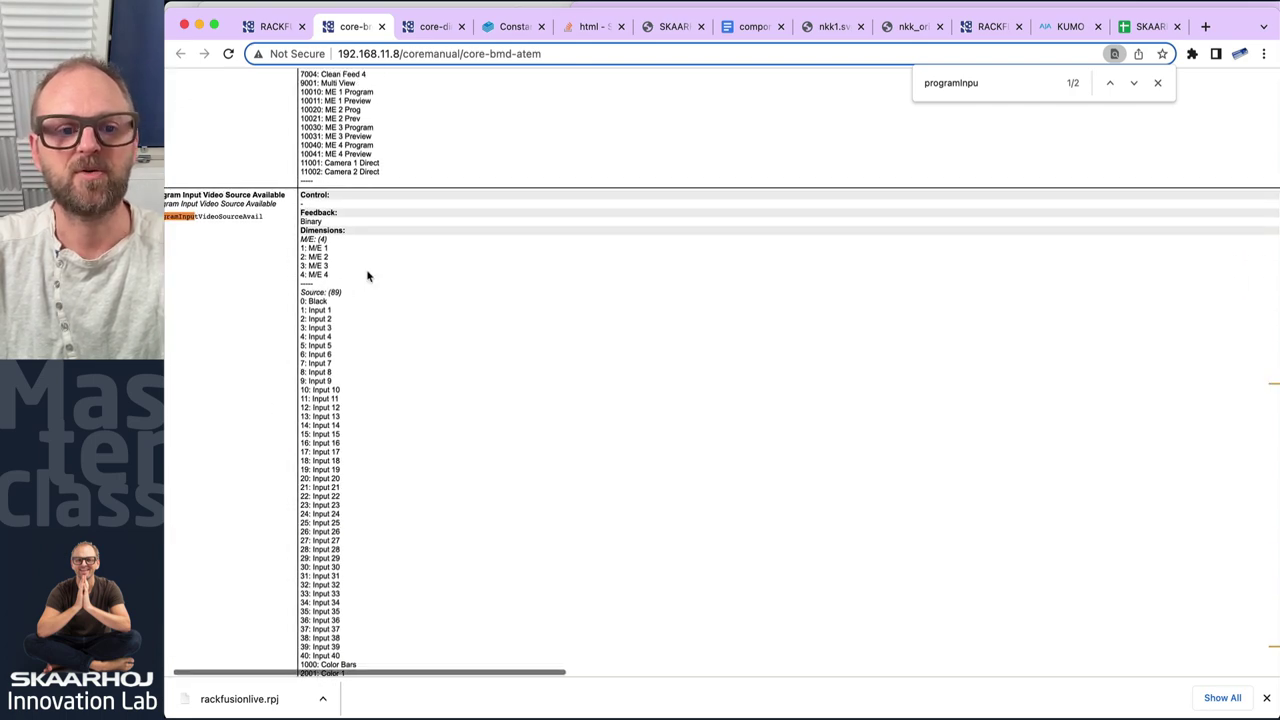
pyautogui.scroll(-9, 368, 276)
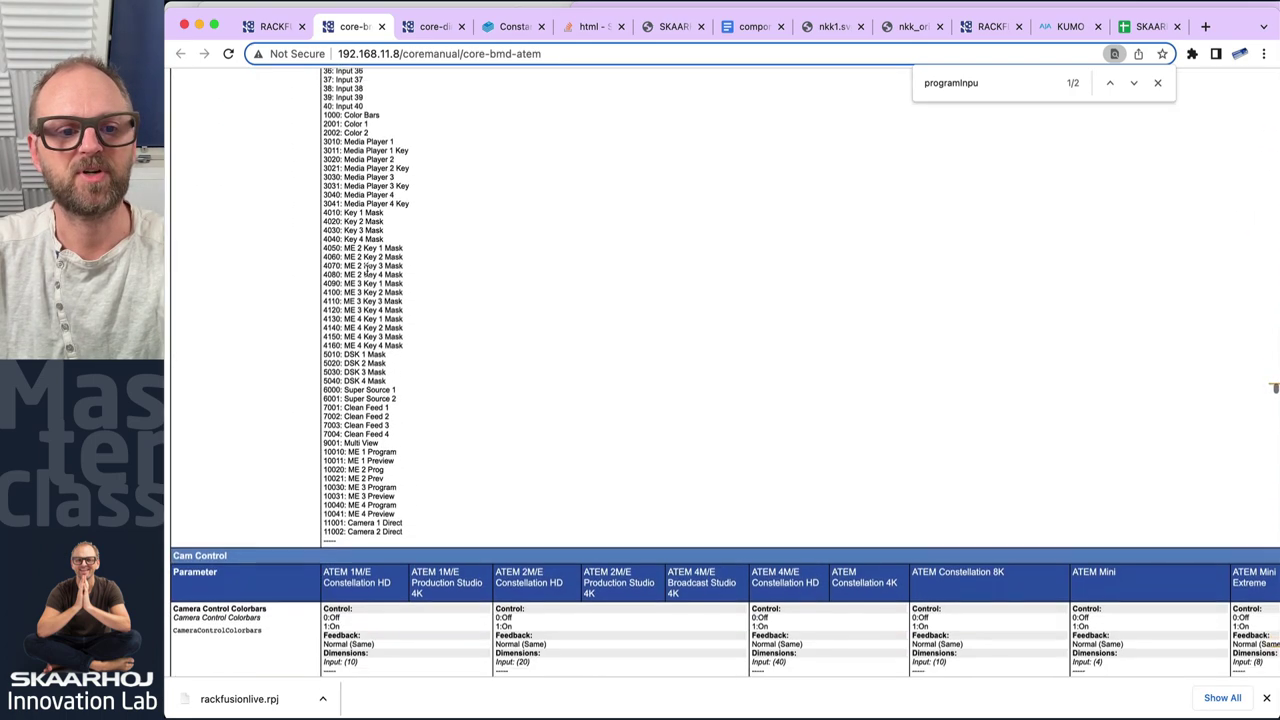
pyautogui.scroll(8, 368, 276)
pyautogui.scroll(2, 368, 276)
pyautogui.scroll(-10, 368, 276)
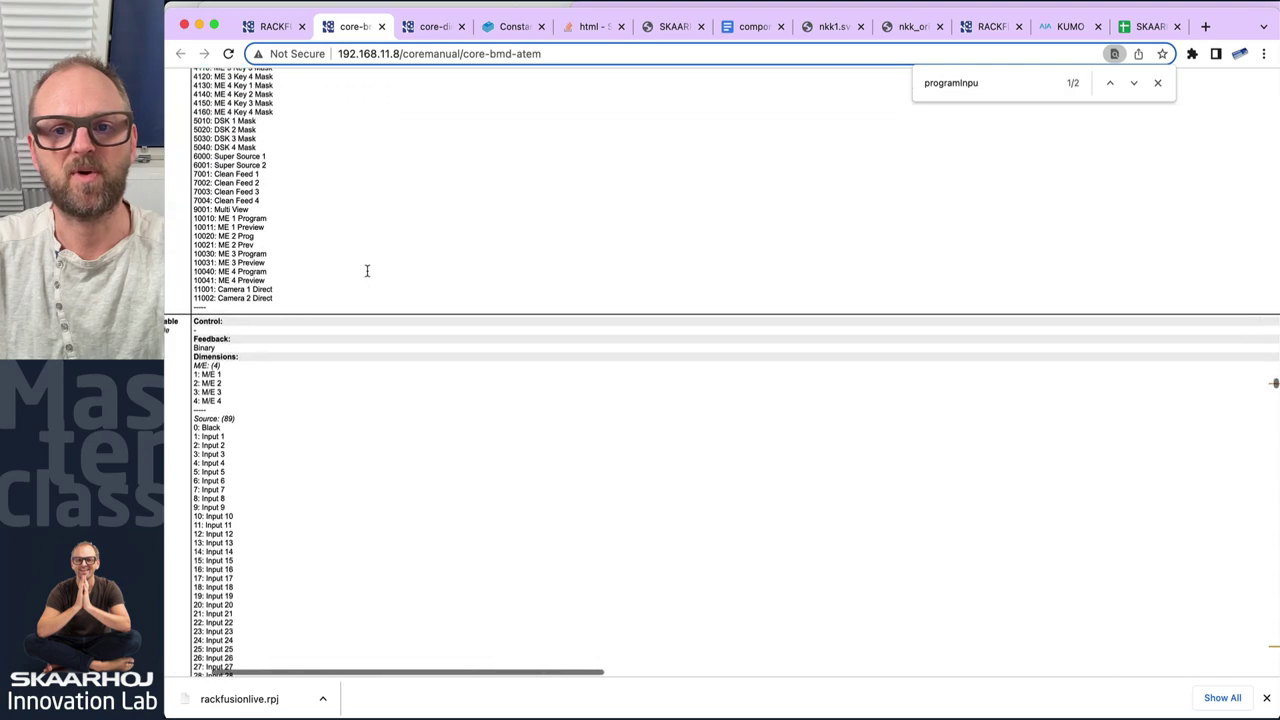
pyautogui.hscroll(6, 368, 276)
pyautogui.hscroll(-6, 368, 276)
pyautogui.scroll(5, 368, 276)
pyautogui.scroll(-10, 368, 276)
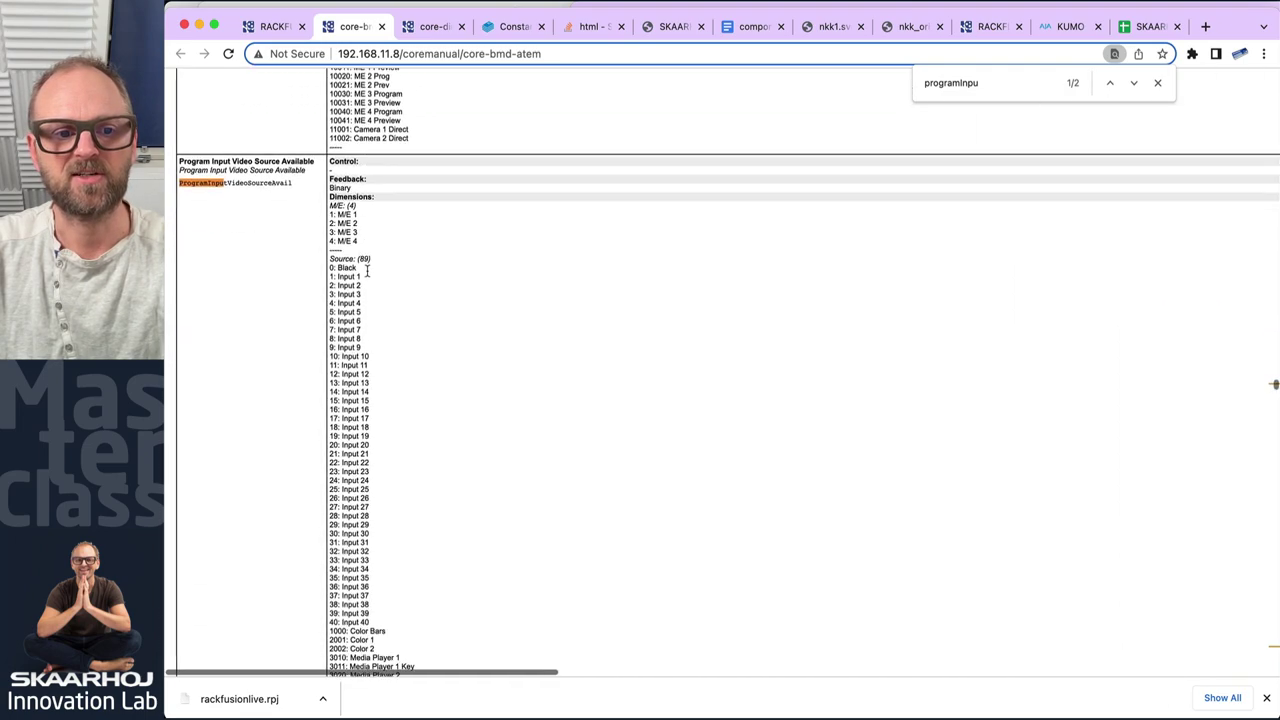
pyautogui.scroll(8, 368, 276)
pyautogui.scroll(-4, 368, 270)
pyautogui.scroll(5, 368, 270)
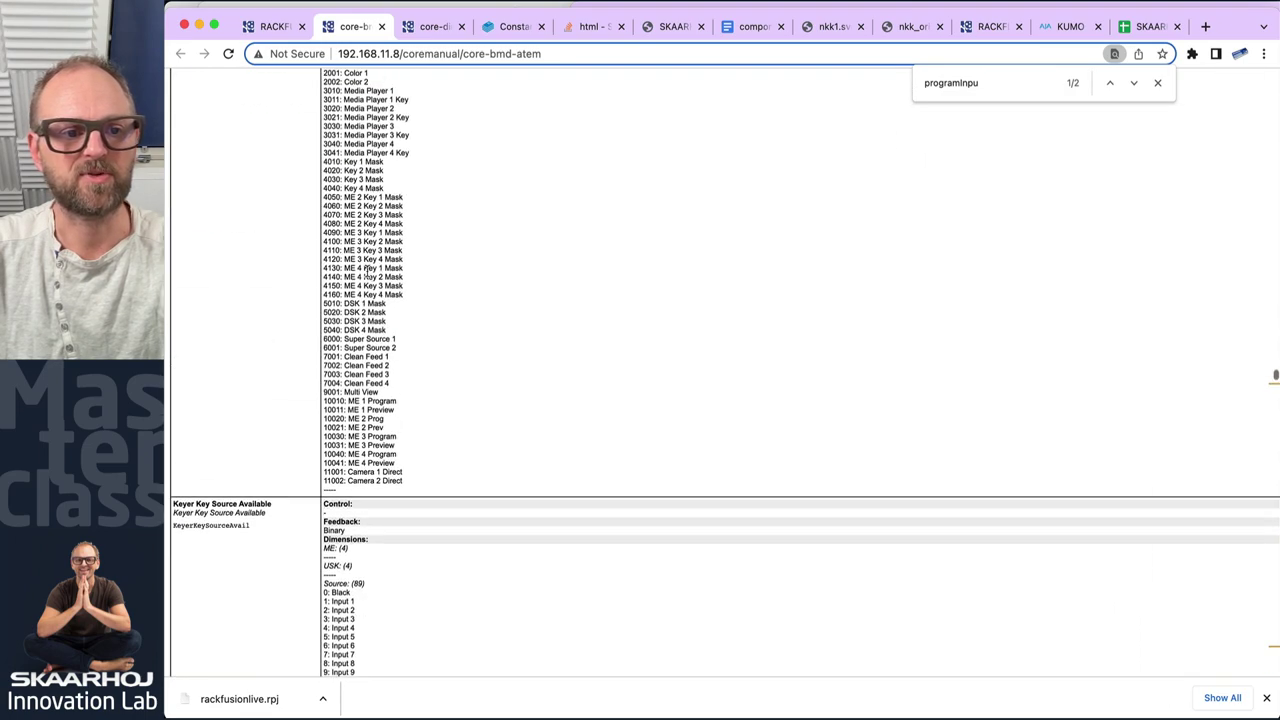
pyautogui.scroll(-5, 368, 270)
pyautogui.scroll(15, 367, 270)
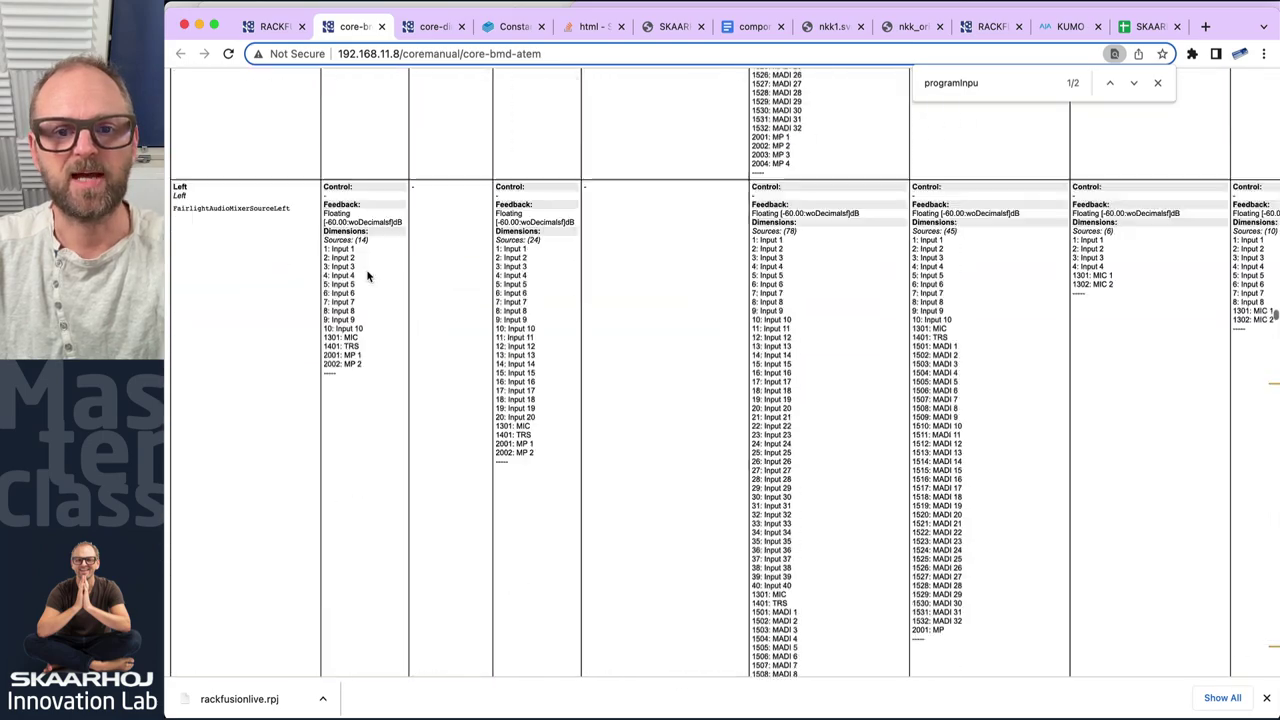
pyautogui.scroll(3, 367, 275)
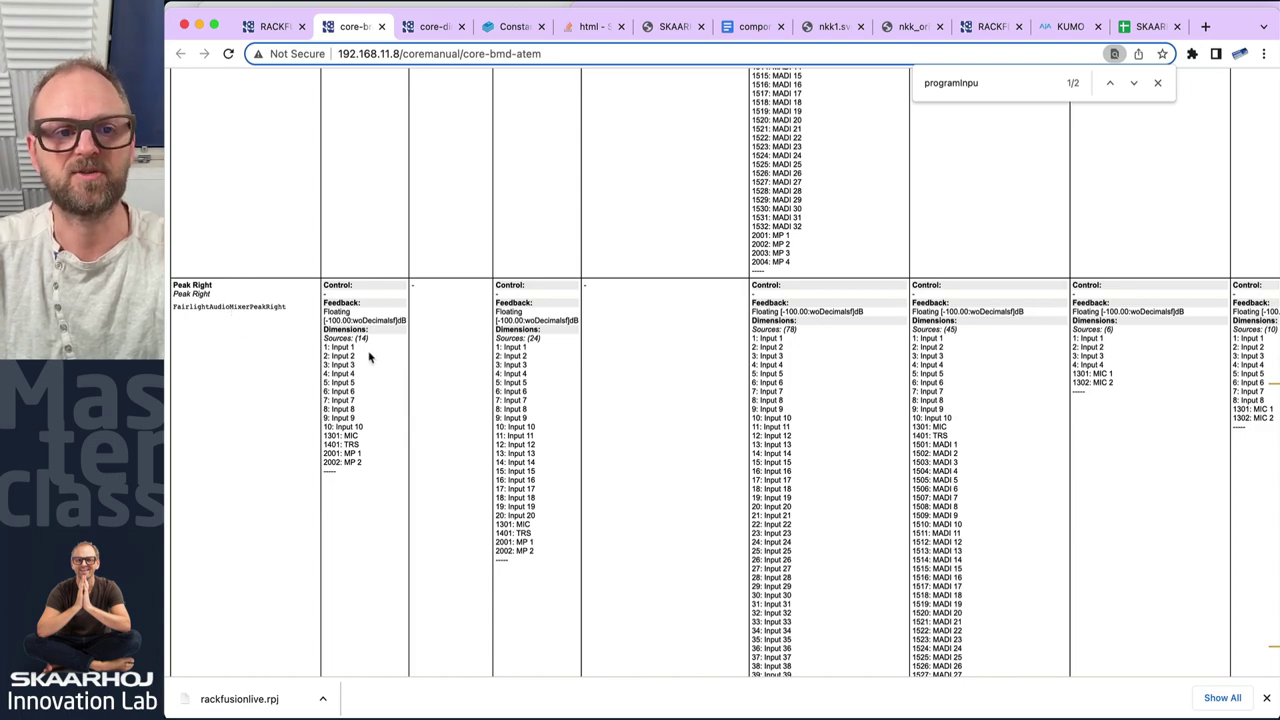
pyautogui.scroll(15, 357, 328)
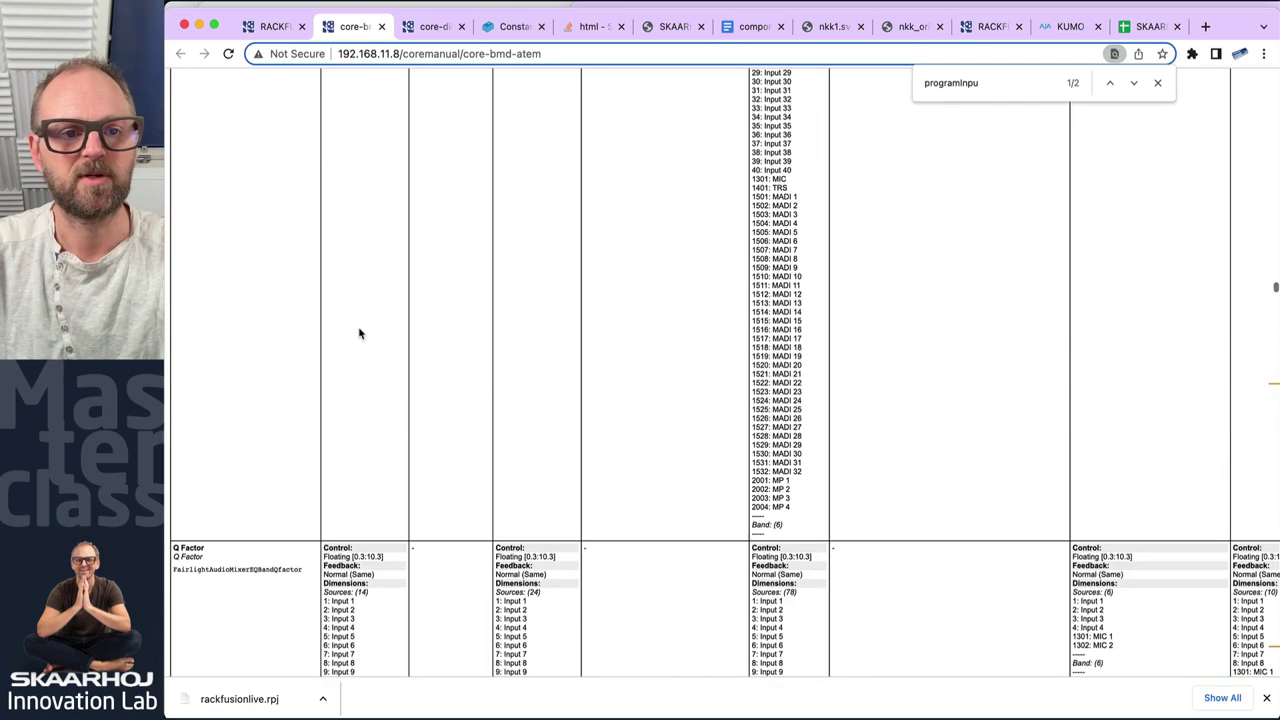
pyautogui.scroll(-10, 358, 328)
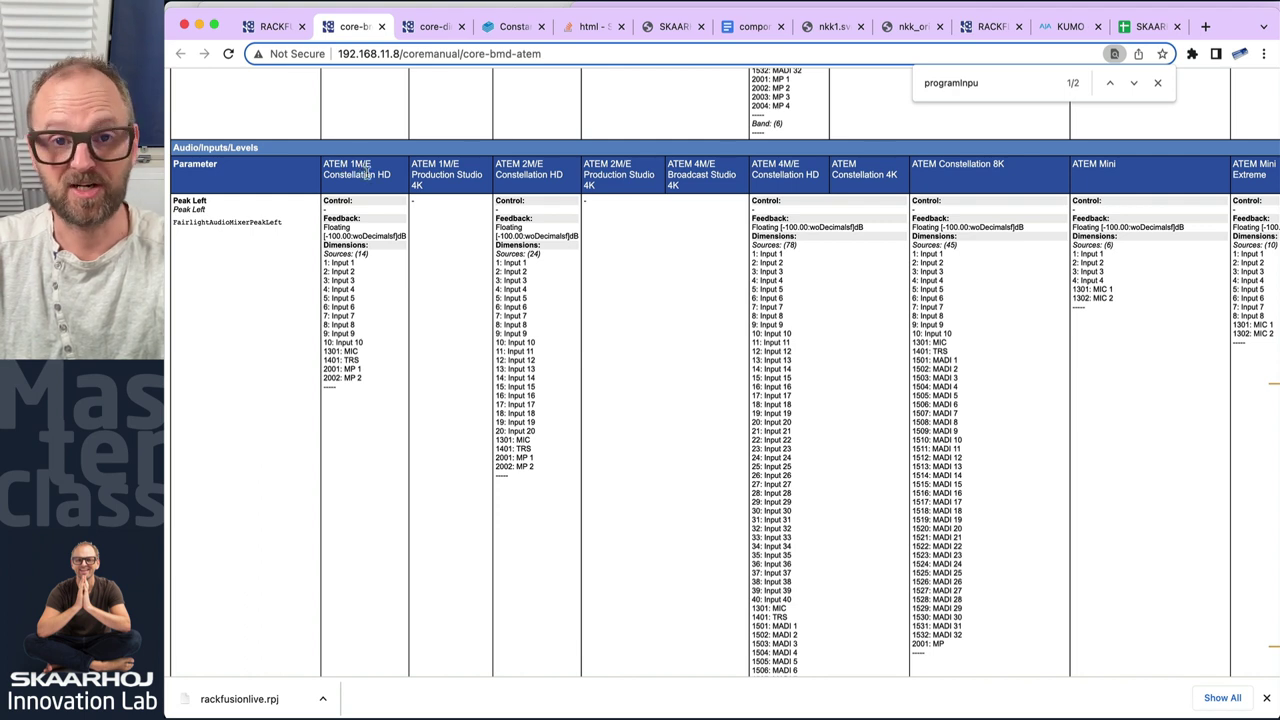
# - Highlight the Feedback and Control labels and the 14-source list for 1M/E Constellation HD
pyautogui.moveTo(330, 257); pyautogui.dragTo(370, 380)
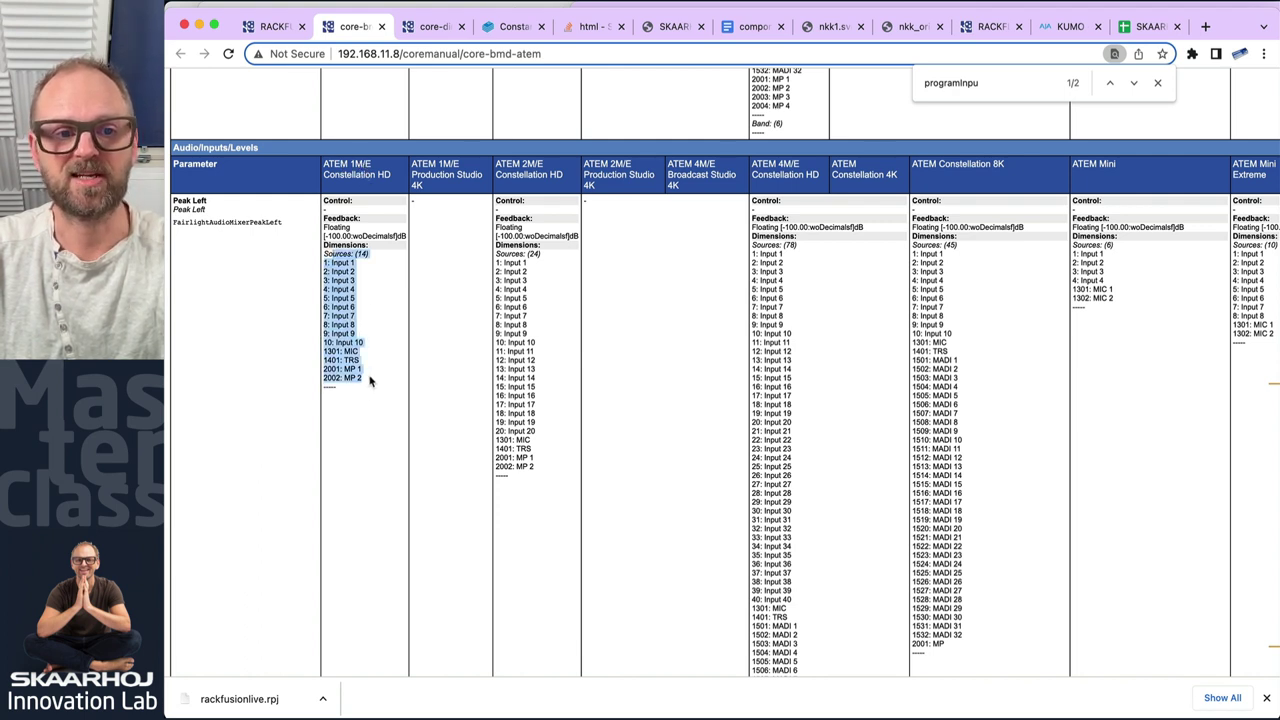
pyautogui.click(360, 233)
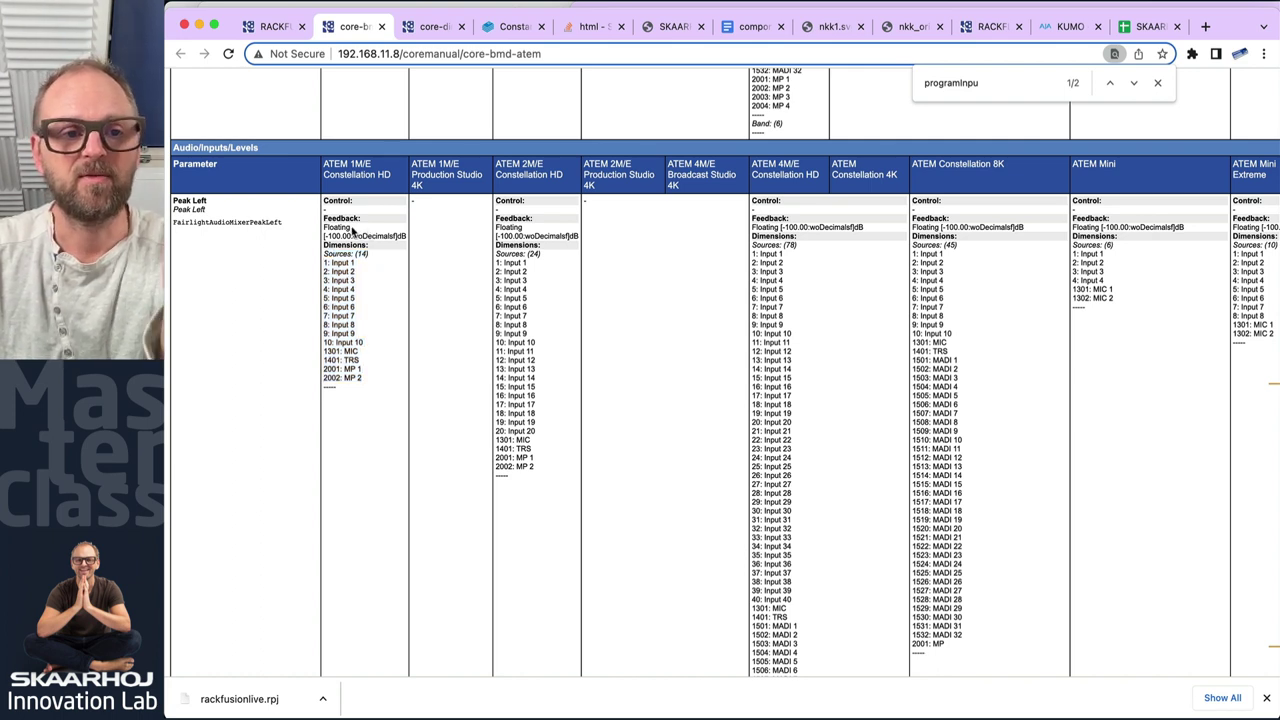
pyautogui.doubleClick(343, 217)
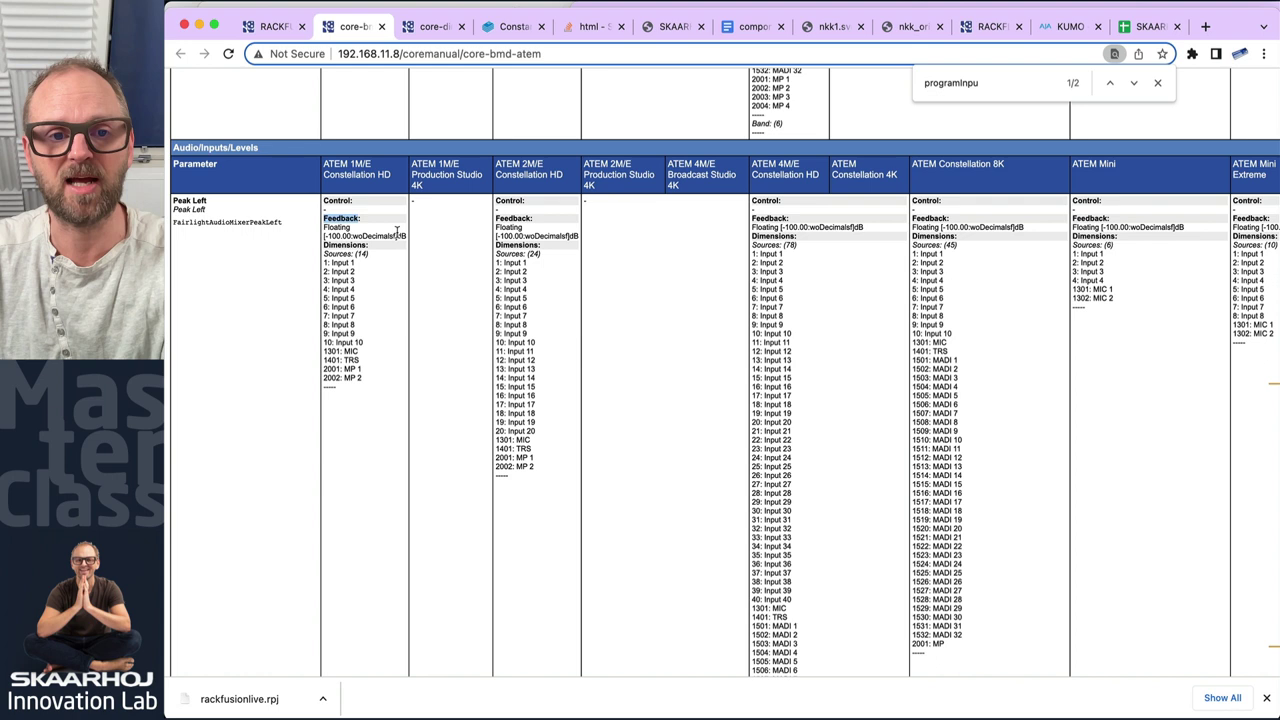
pyautogui.click(339, 211)
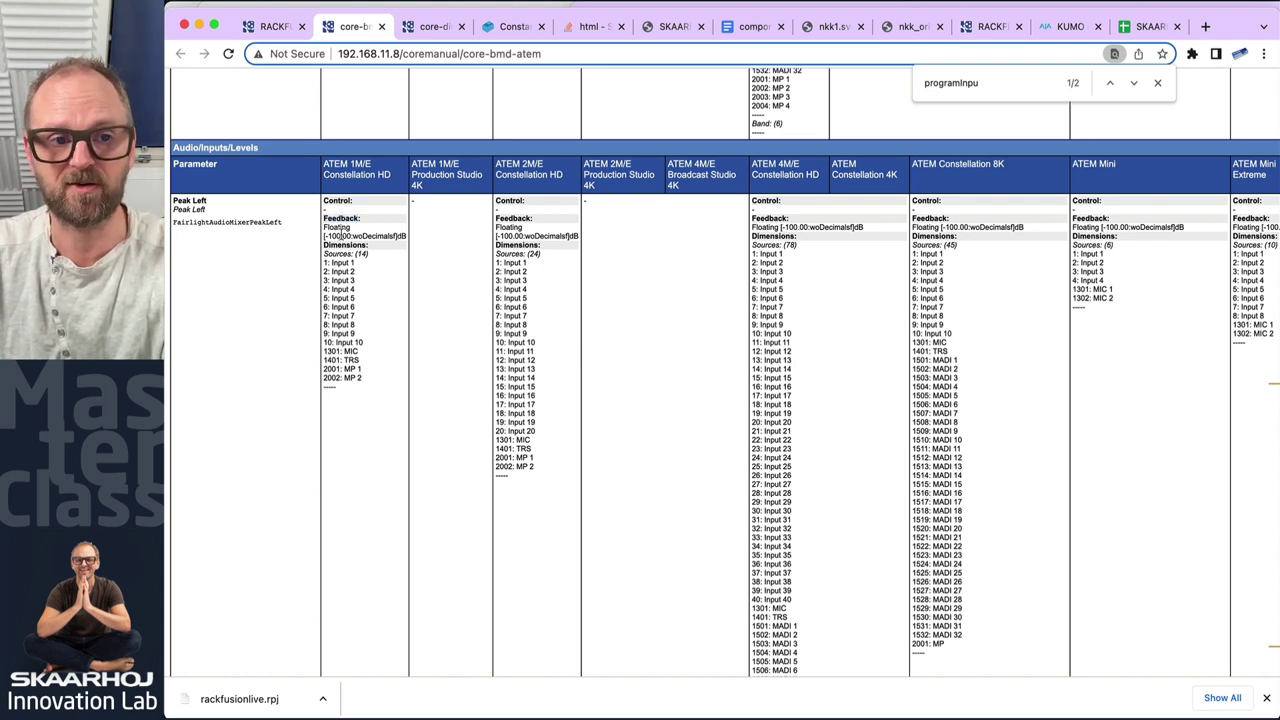
pyautogui.moveTo(333, 211); pyautogui.dragTo(325, 200)
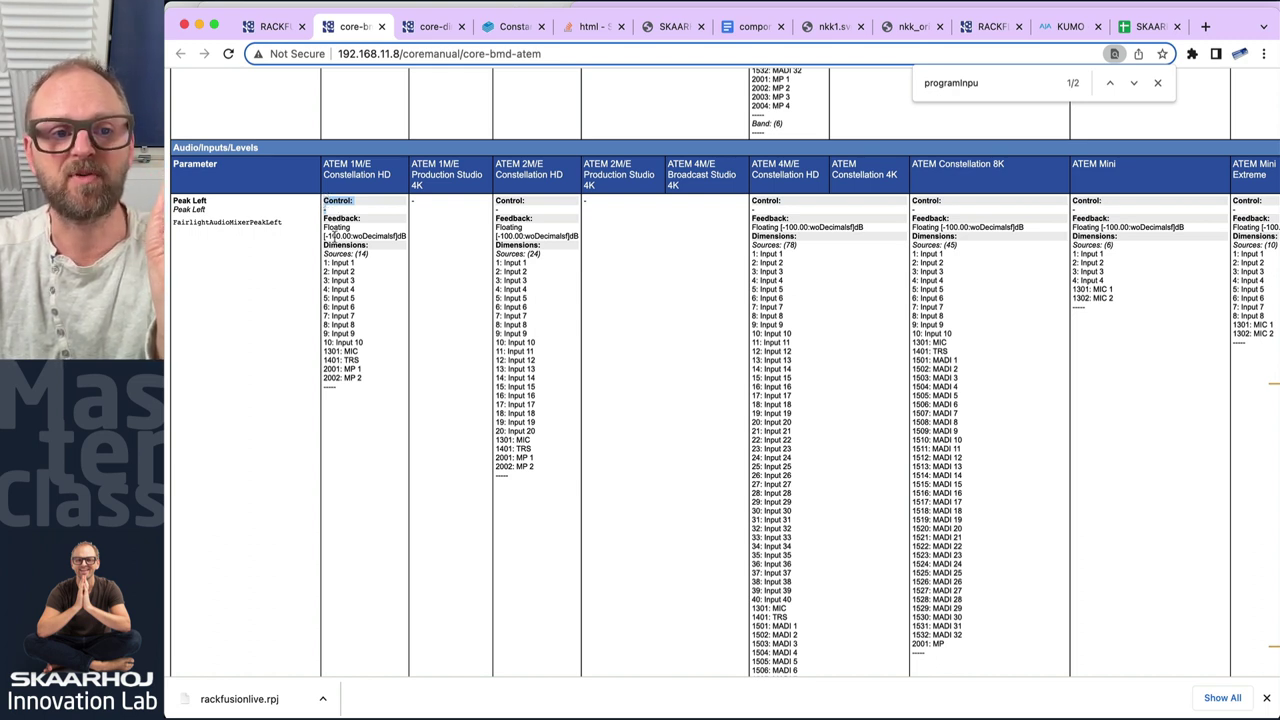
pyautogui.moveTo(324, 253); pyautogui.dragTo(366, 379)
pyautogui.click(446, 357)
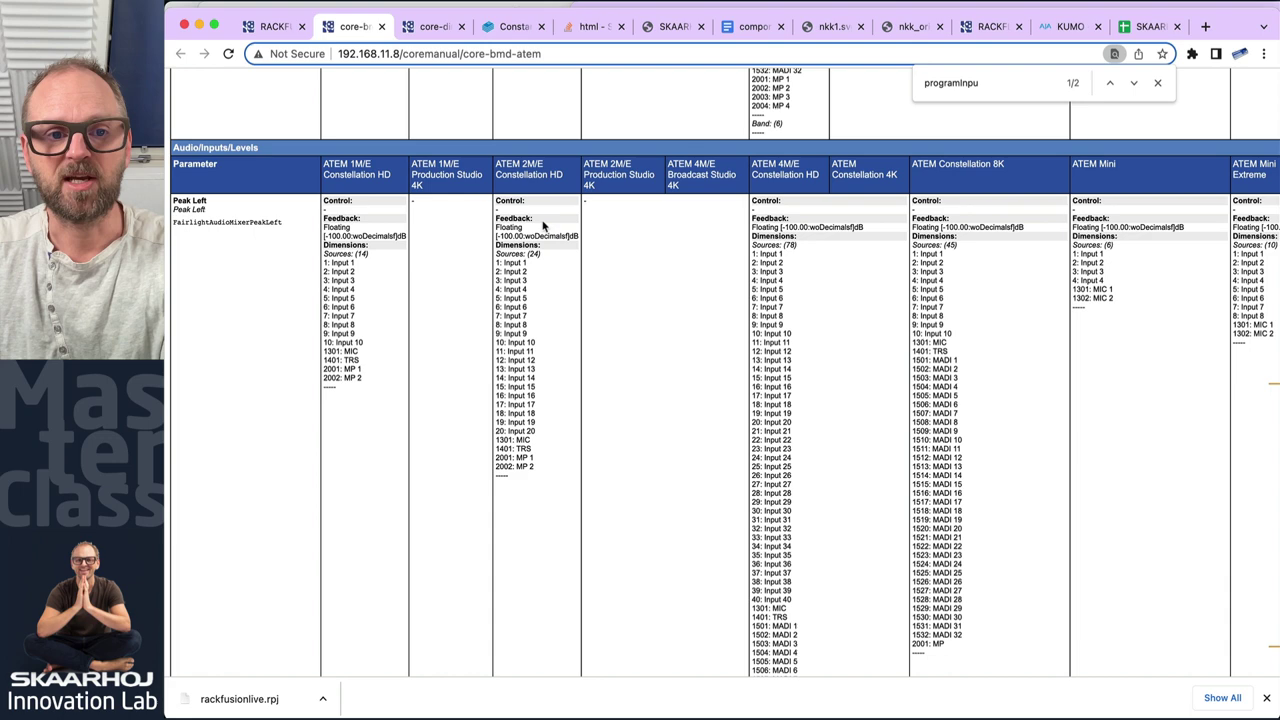
# - Highlight the 24 sources for 2M/E Constellation HD, then scroll toward the Audio/Master tables
pyautogui.moveTo(496, 254); pyautogui.dragTo(553, 470)
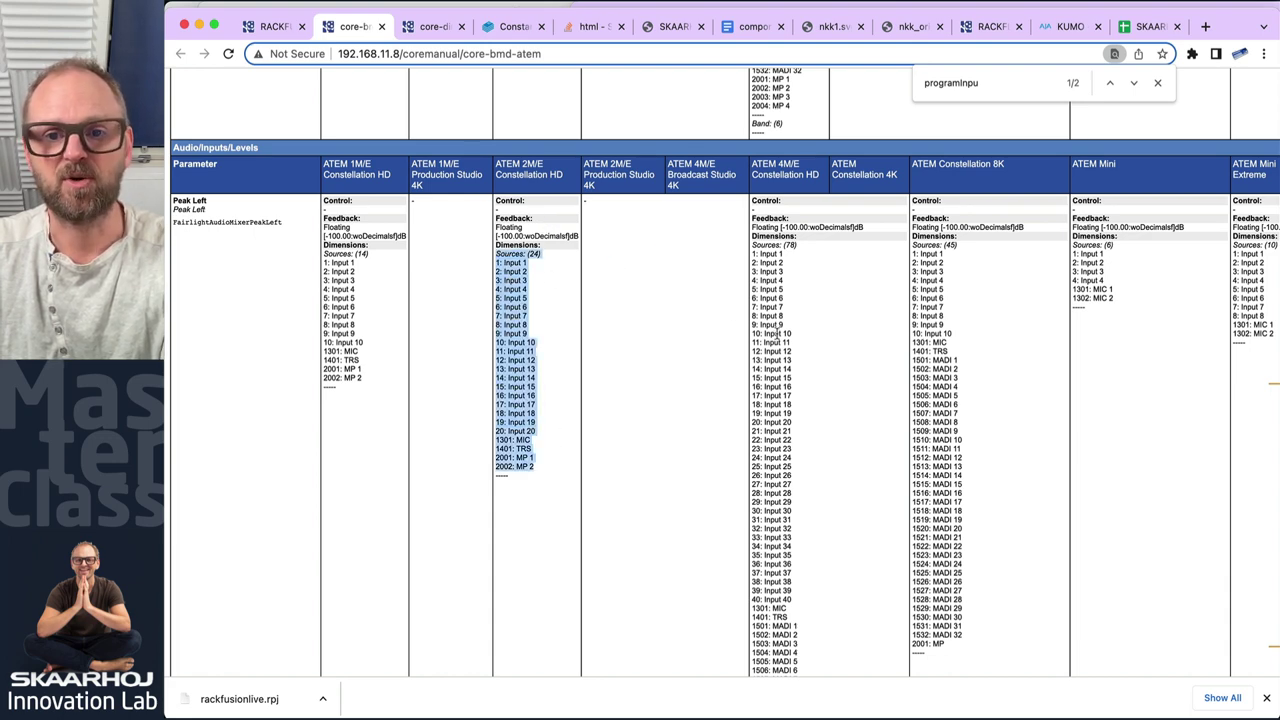
pyautogui.hscroll(10, 778, 334)
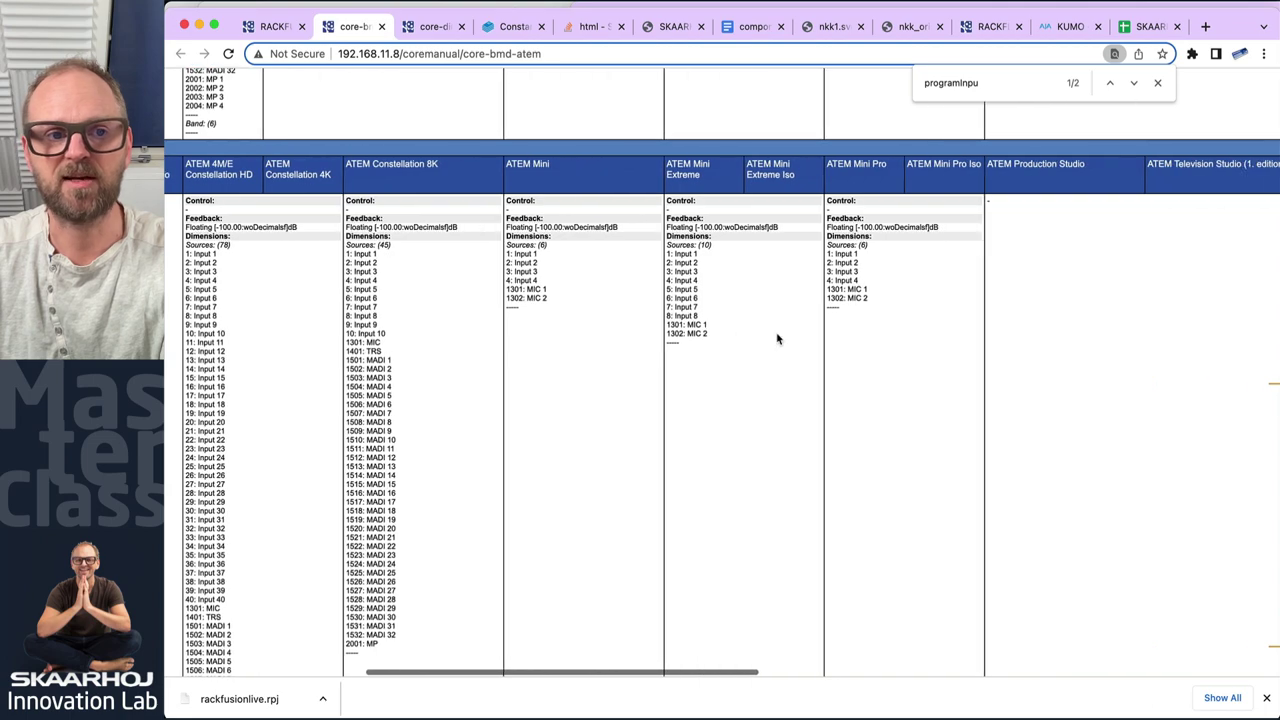
pyautogui.hscroll(5, 778, 338)
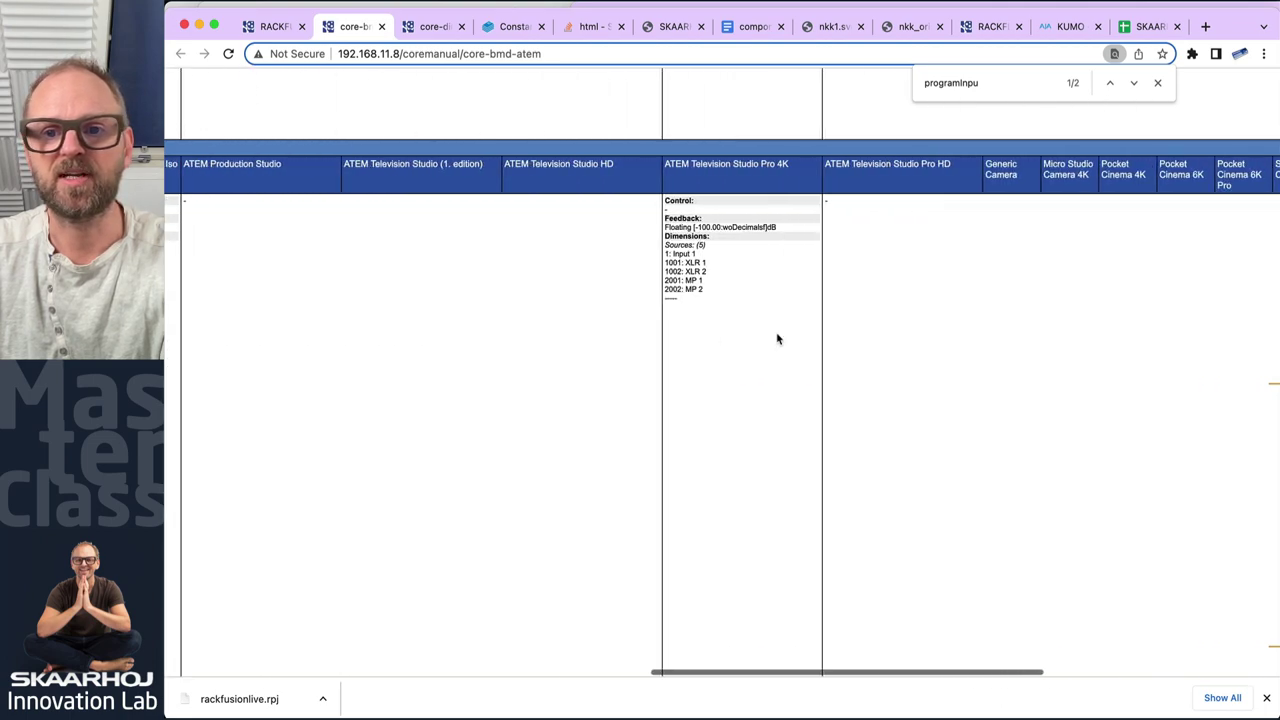
pyautogui.hscroll(-15, 777, 339)
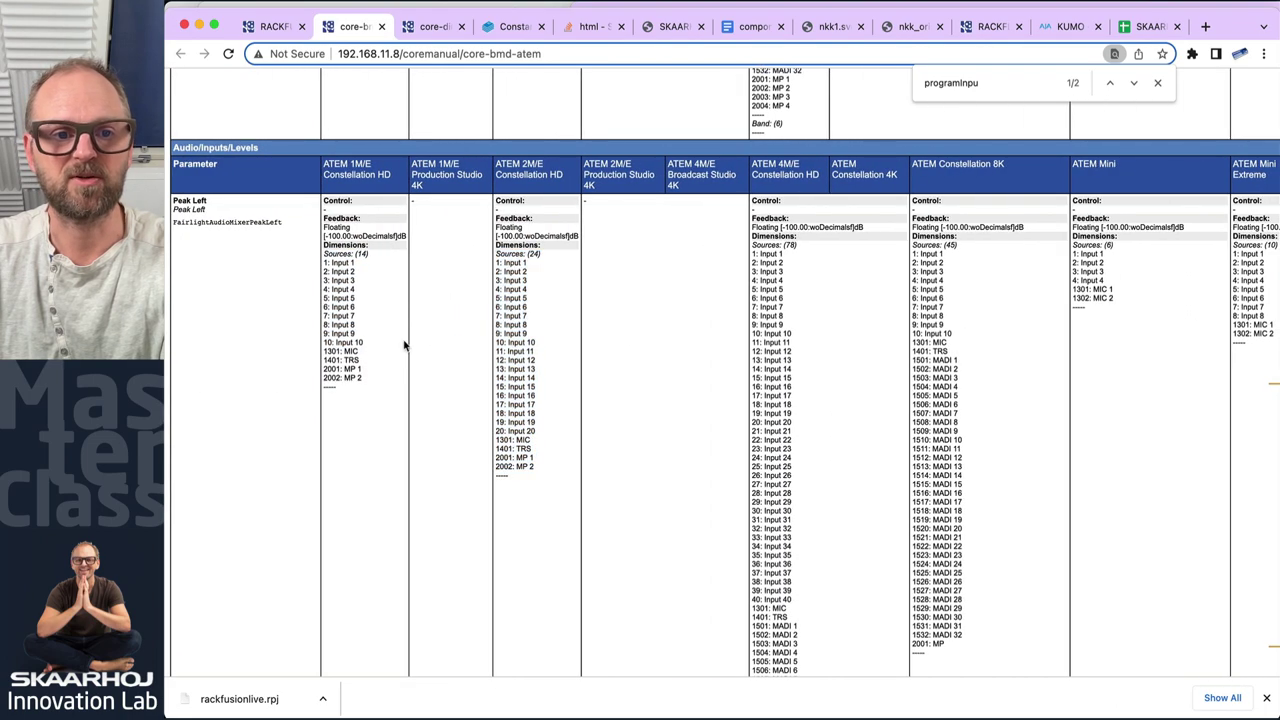
pyautogui.scroll(-15, 414, 414)
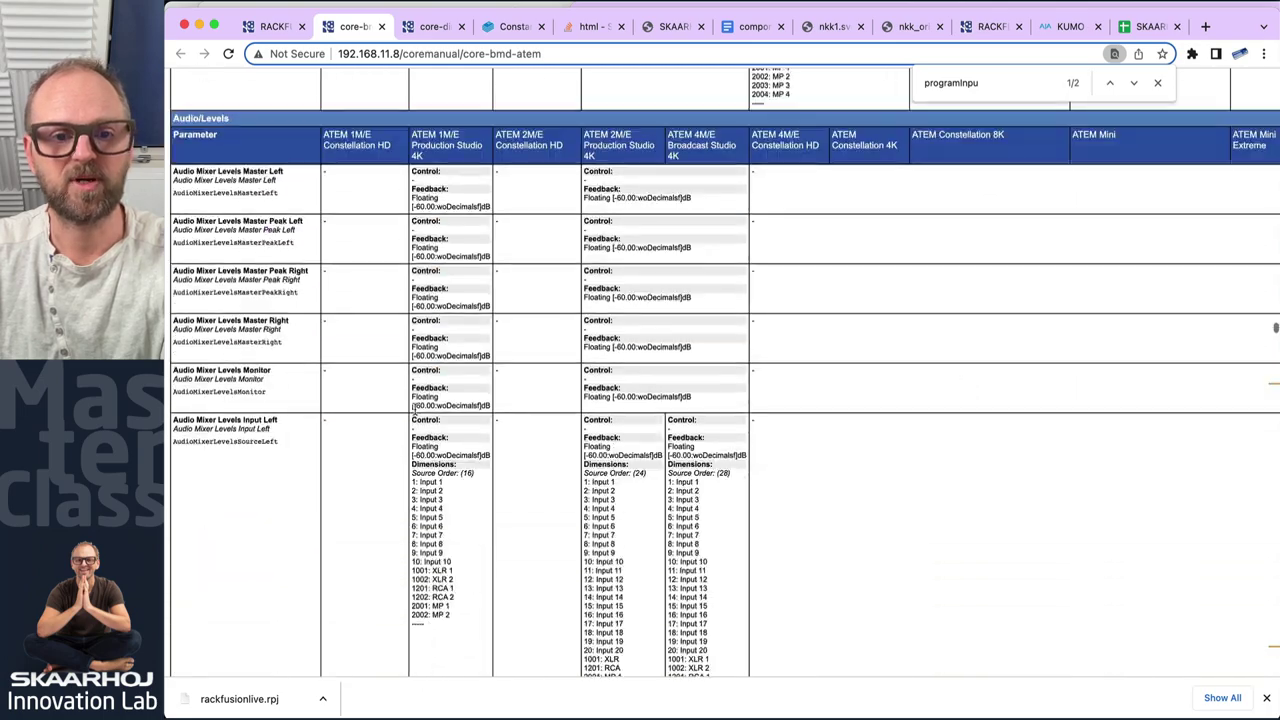
pyautogui.scroll(-10, 414, 410)
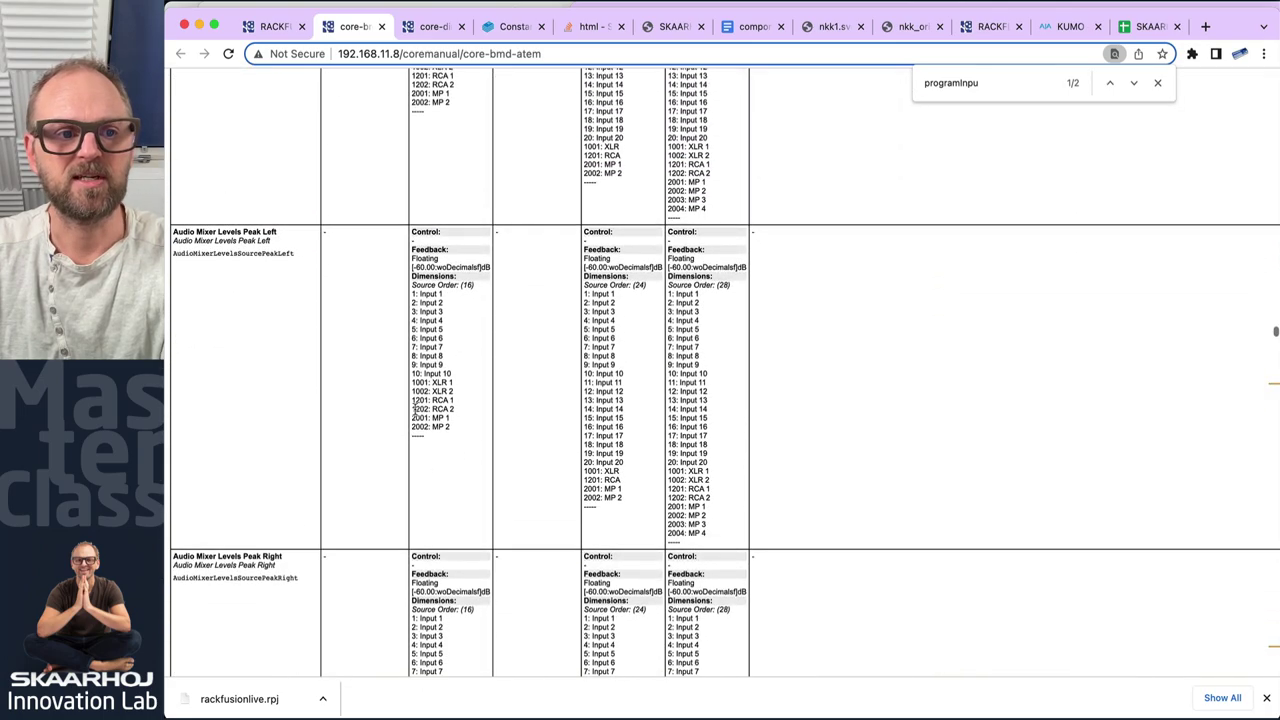
# - In Audio/Monitor, highlight Solo Input's Binary type, Normal (Same) feedback and 16 audio sources
pyautogui.scroll(-15, 517, 509)
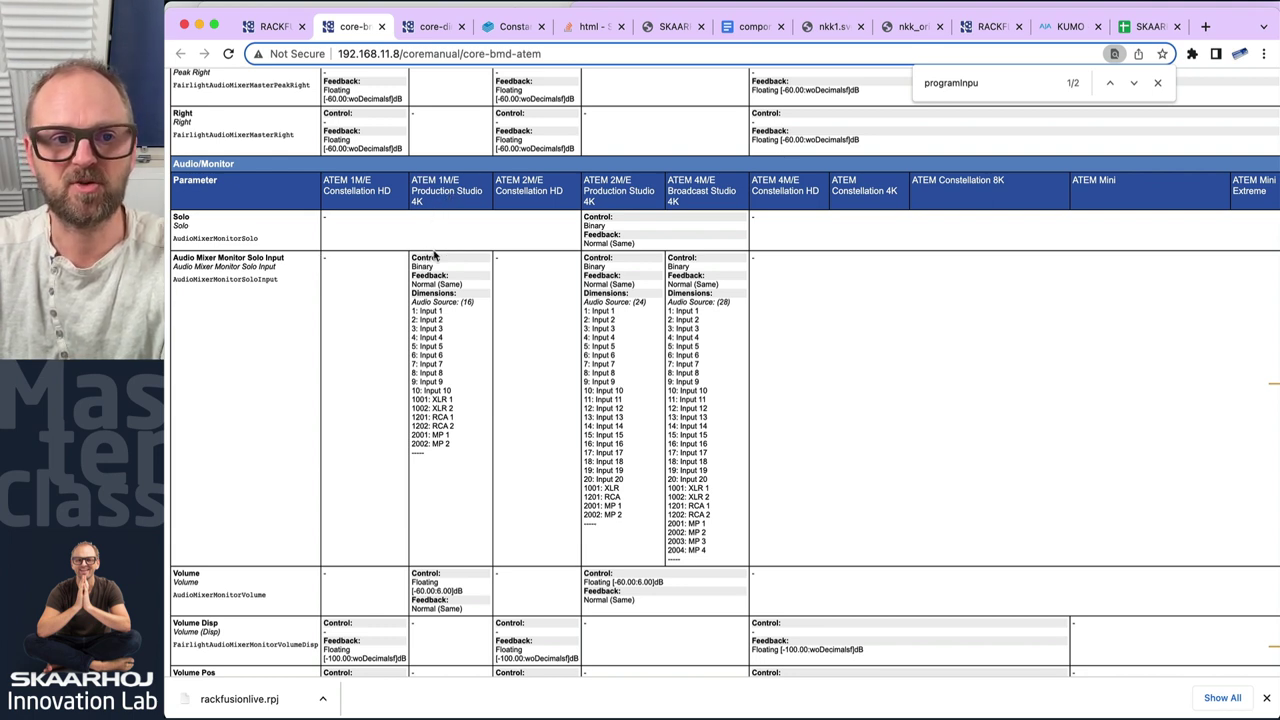
pyautogui.doubleClick(422, 266)
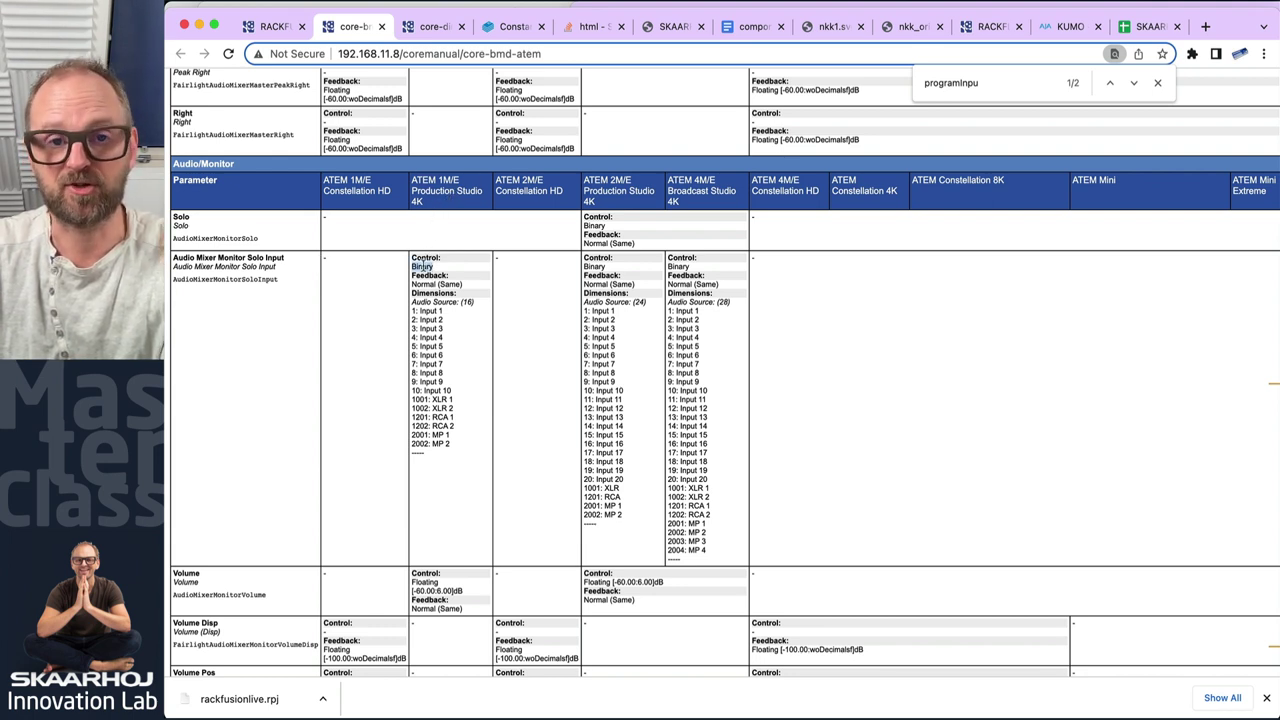
pyautogui.tripleClick(428, 285)
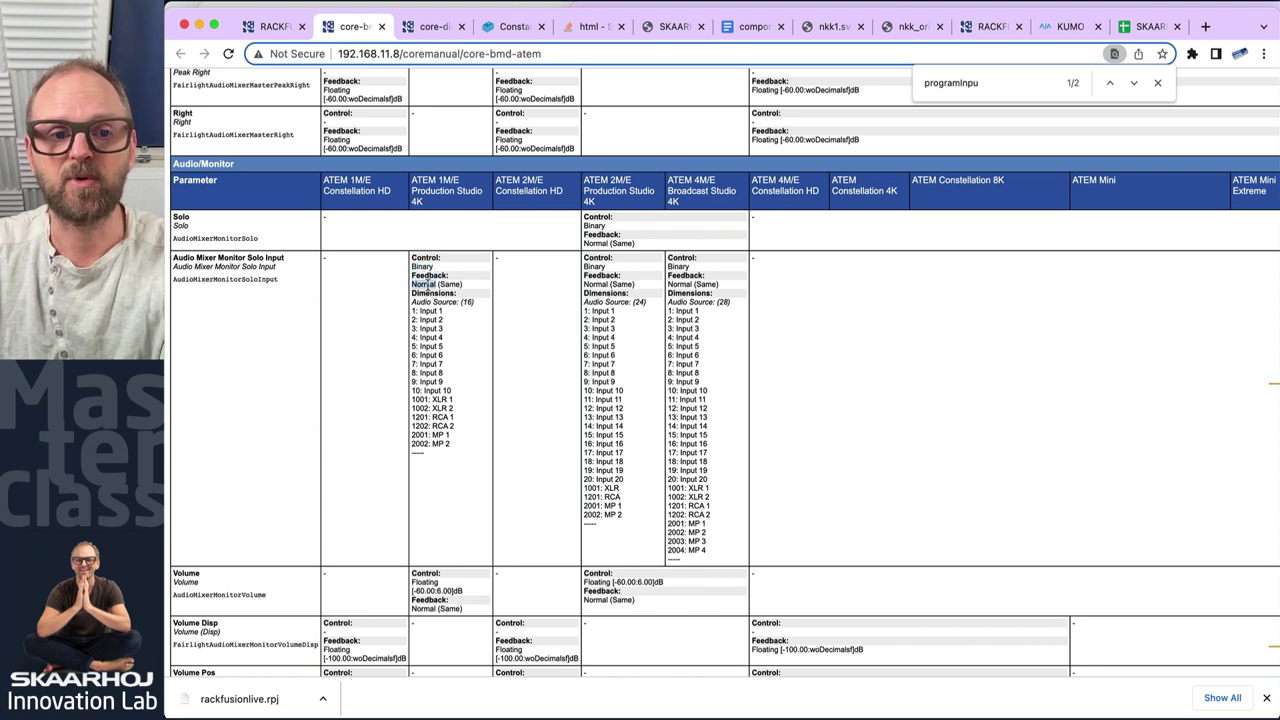
pyautogui.moveTo(412, 301); pyautogui.dragTo(455, 447)
pyautogui.click(455, 447)
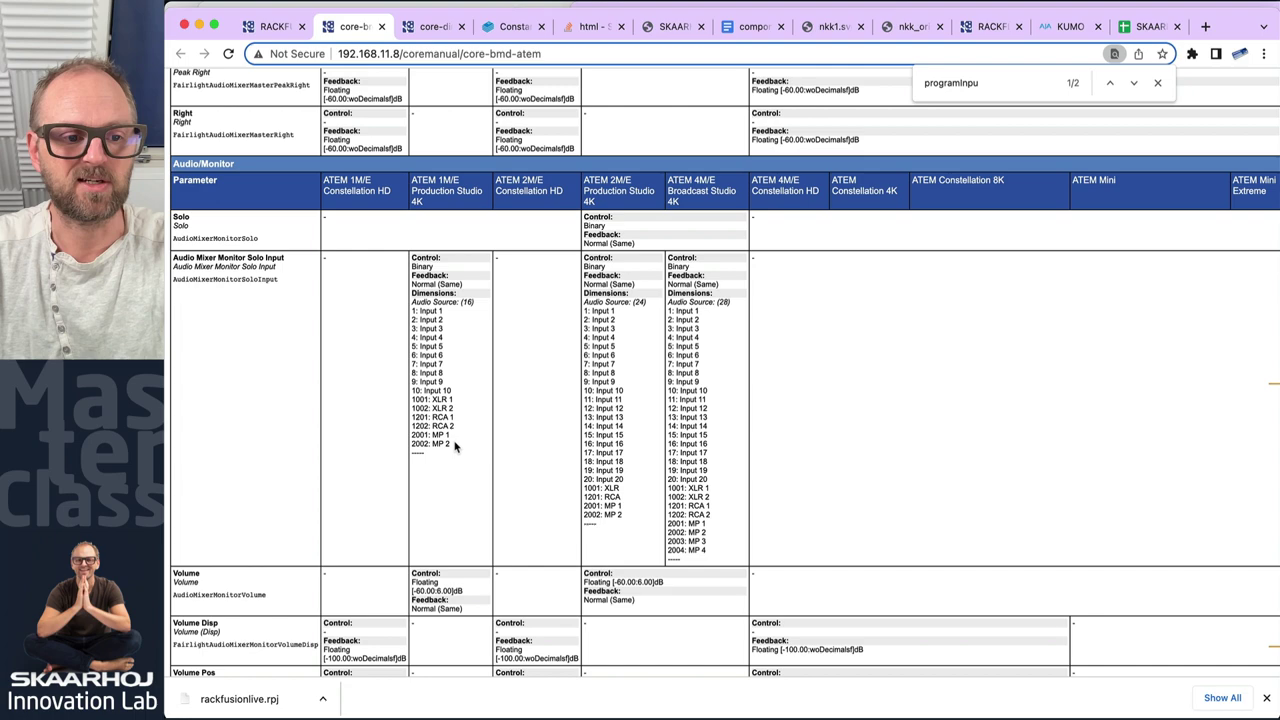
# - Scroll to the Downstream Keyer entries and highlight the KeyerFillSourceAvail name
pyautogui.scroll(-20, 455, 447)
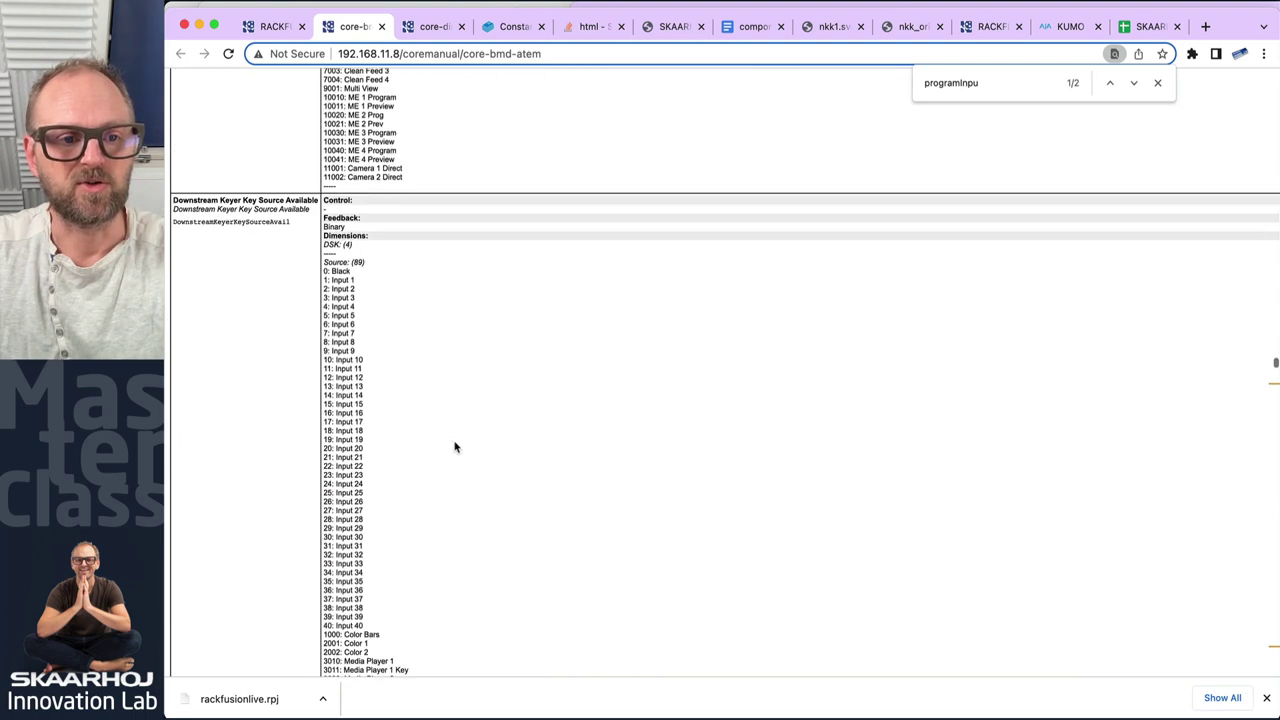
pyautogui.scroll(2, 455, 447)
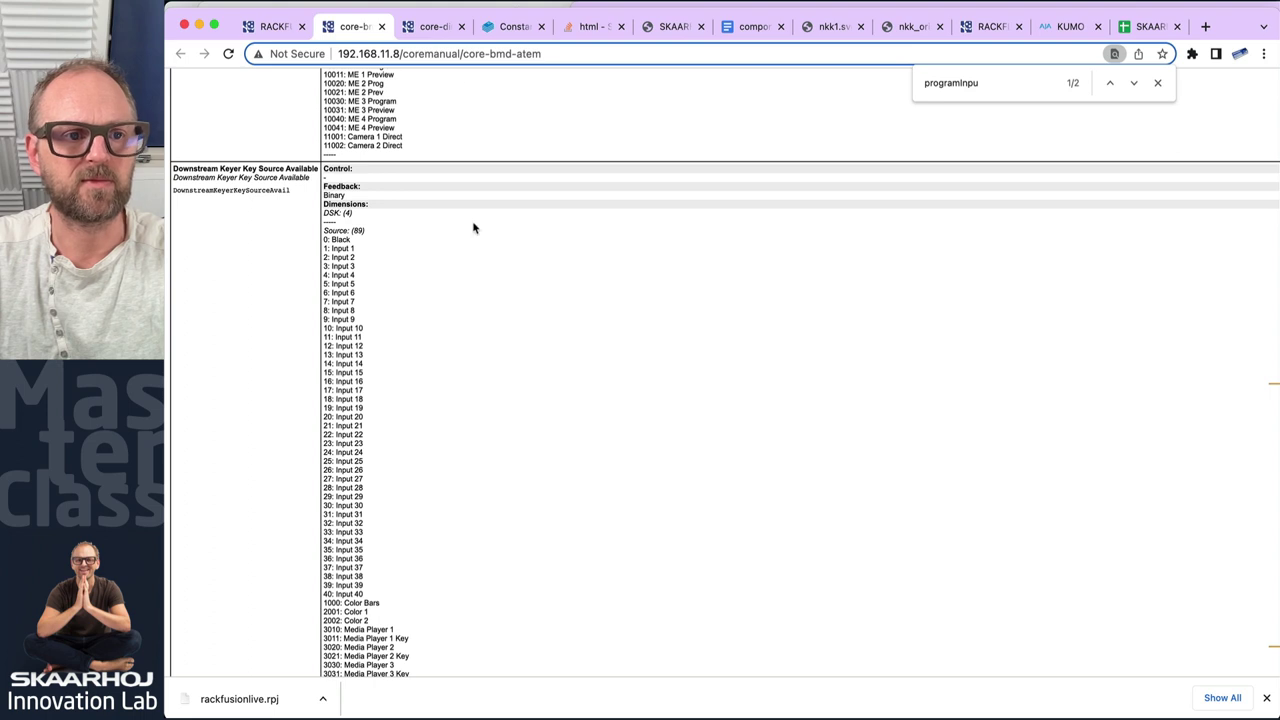
pyautogui.scroll(-8, 472, 228)
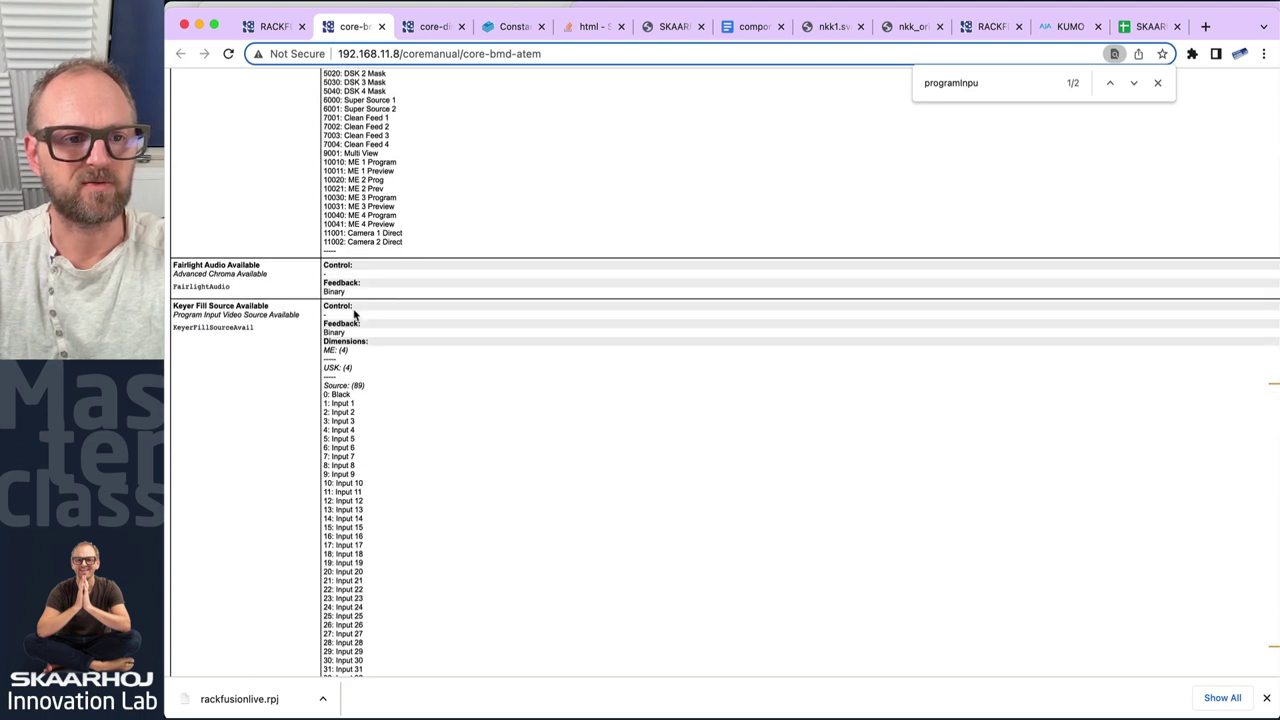
pyautogui.scroll(-3, 358, 316)
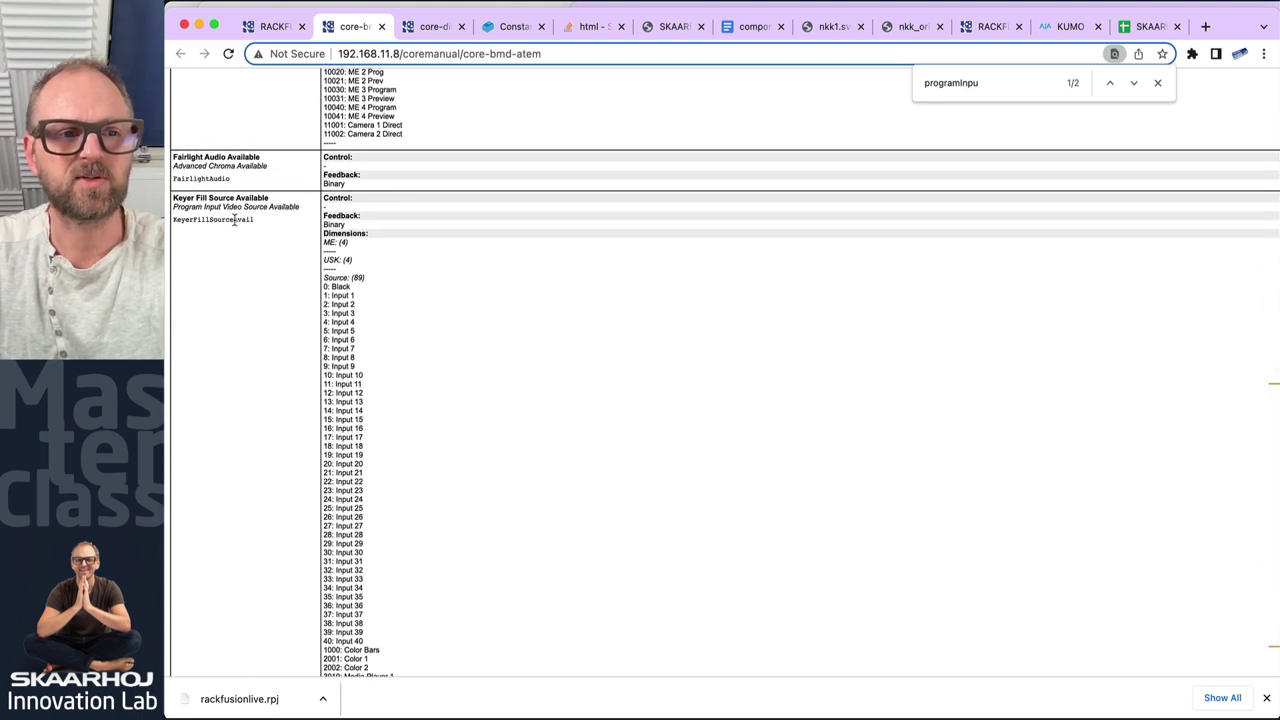
pyautogui.moveTo(233, 218); pyautogui.dragTo(255, 220)
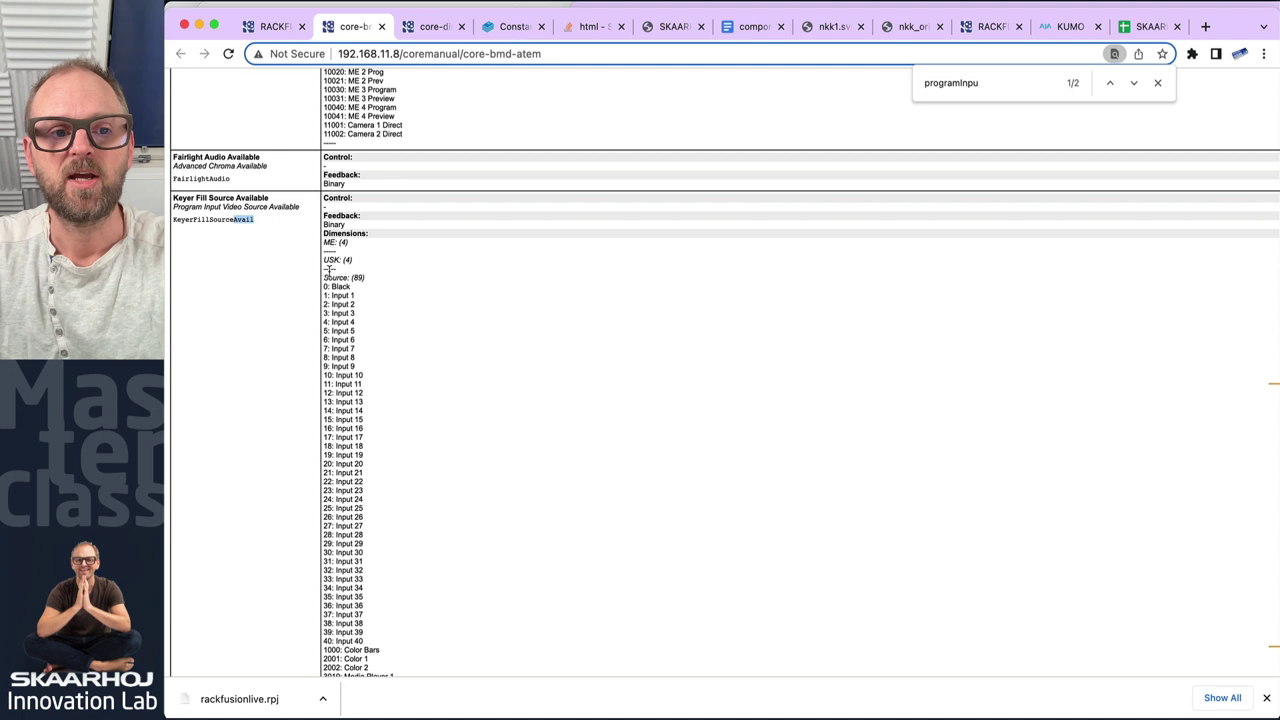
pyautogui.scroll(-1, 391, 281)
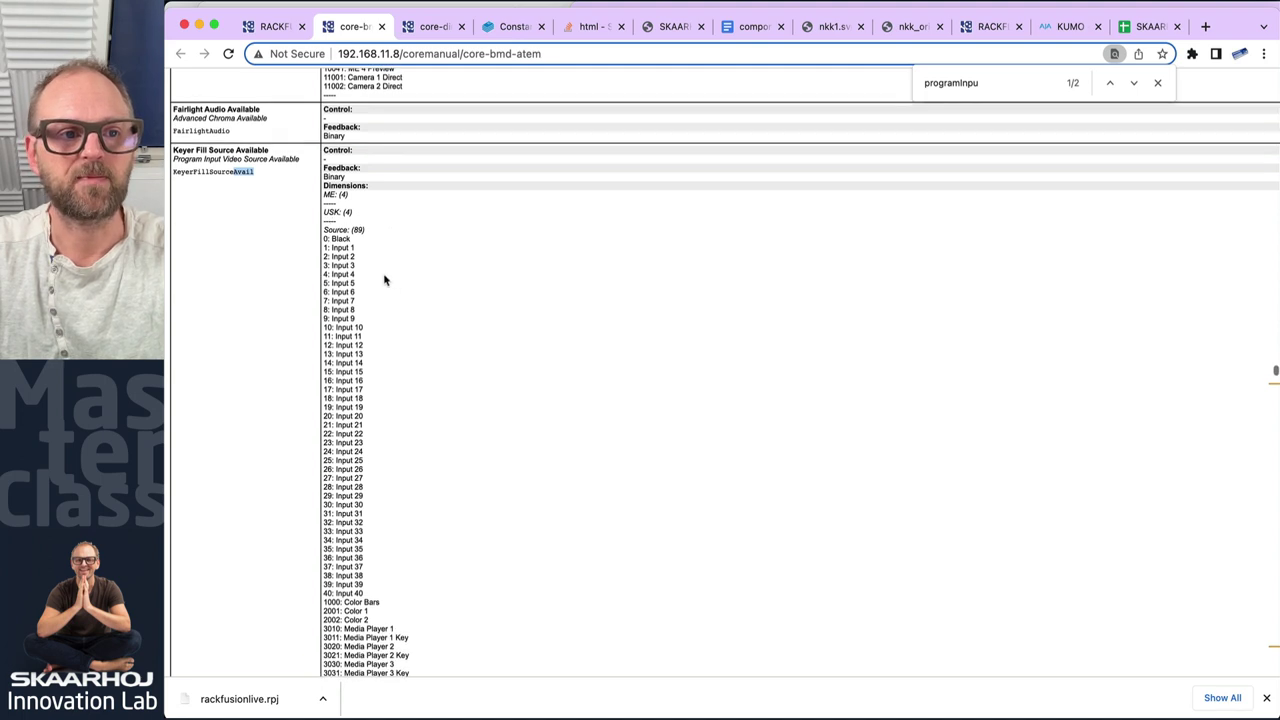
pyautogui.doubleClick(220, 171)
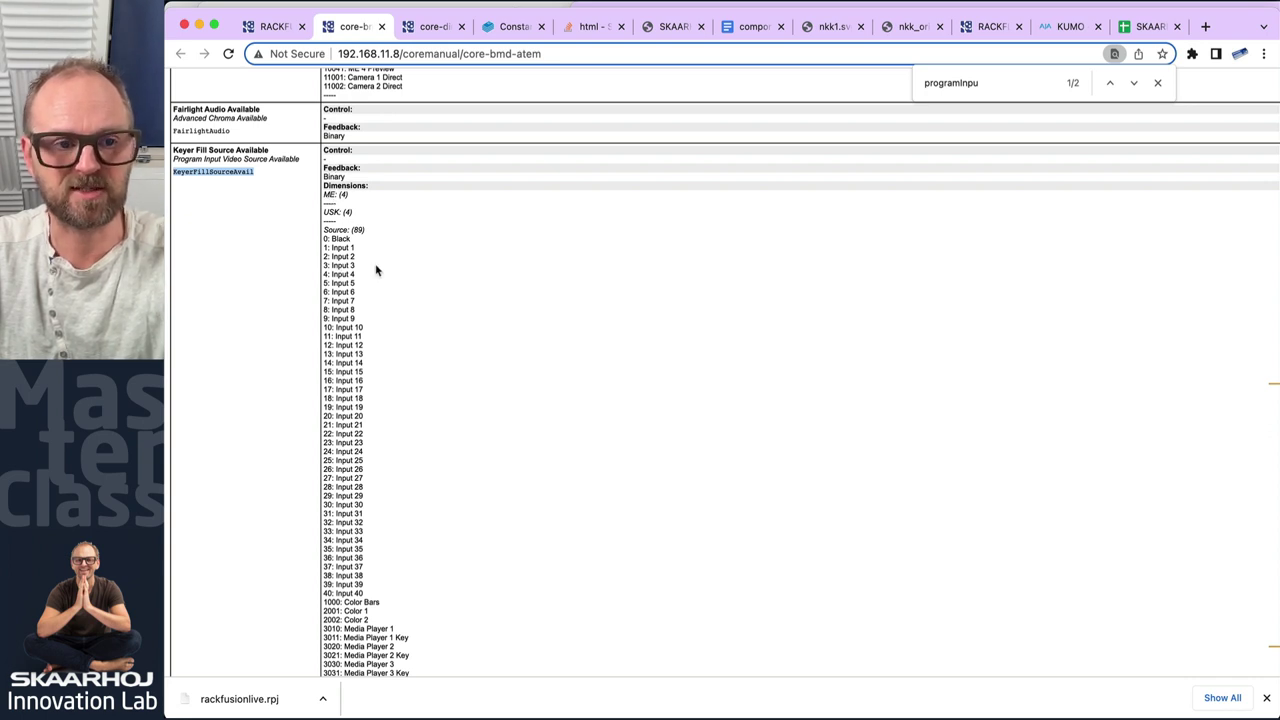
# - Scroll through the keyer source list to Input 22 through Camera 2 Direct
pyautogui.scroll(-2, 378, 275)
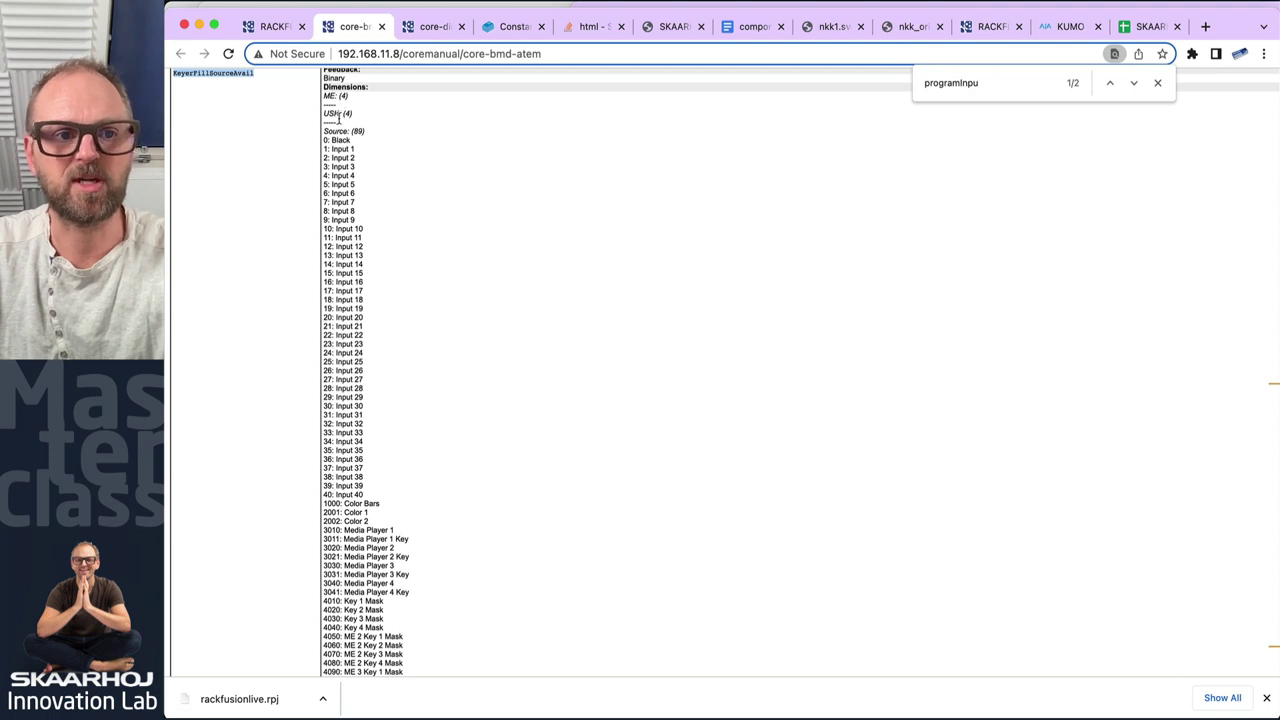
pyautogui.scroll(-7, 355, 333)
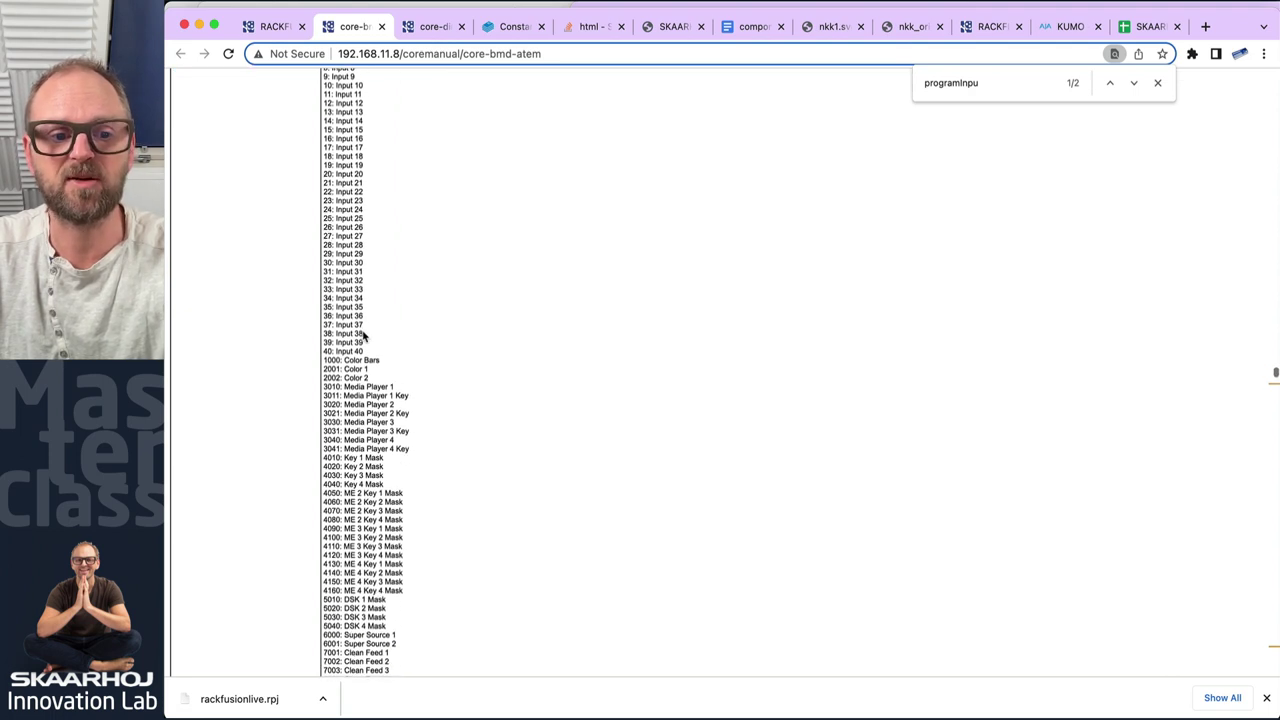
pyautogui.scroll(-1, 355, 333)
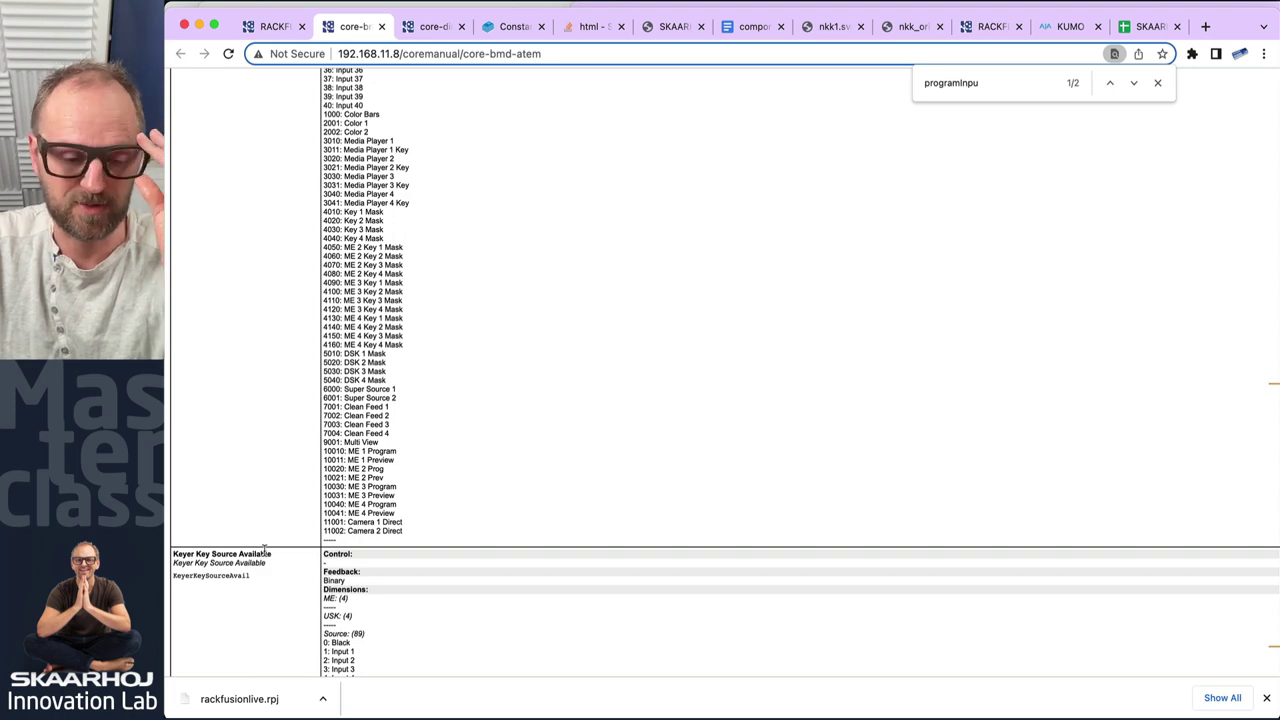
pyautogui.scroll(3, 540, 546)
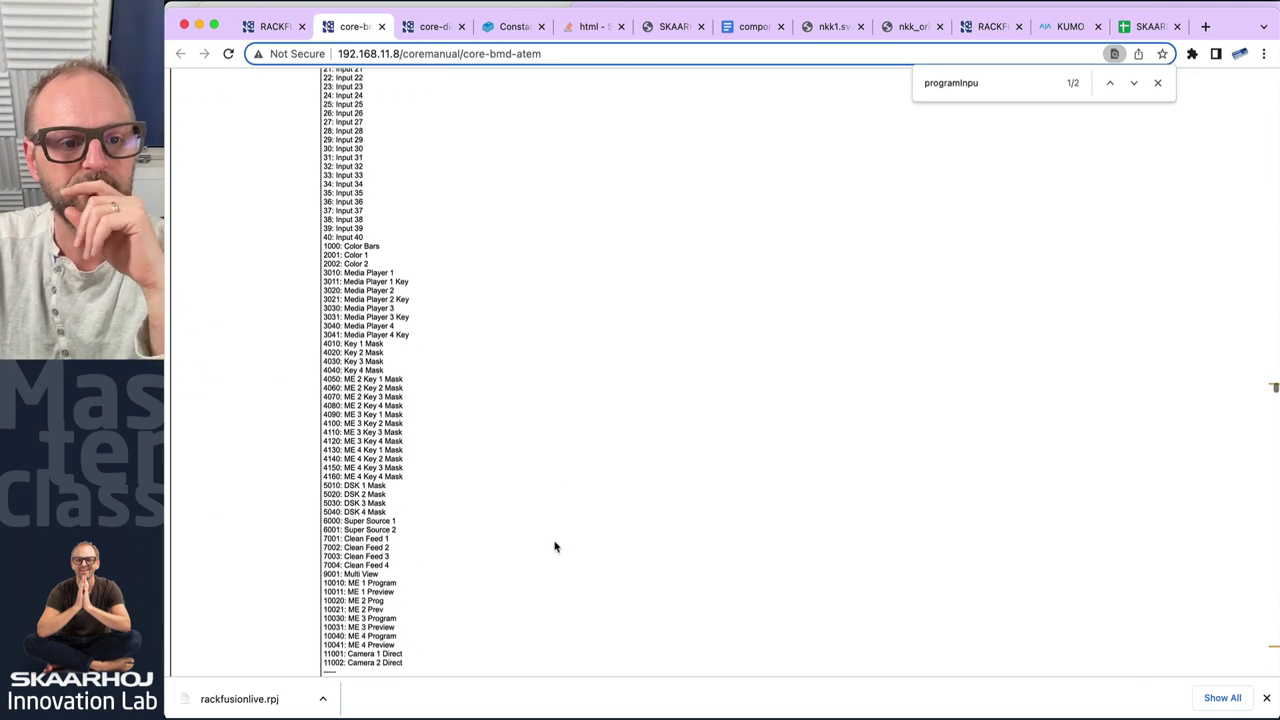
# - Return to the Reactor home page and open the Canon XC device's Parameter List manual
pyautogui.click(280, 26)
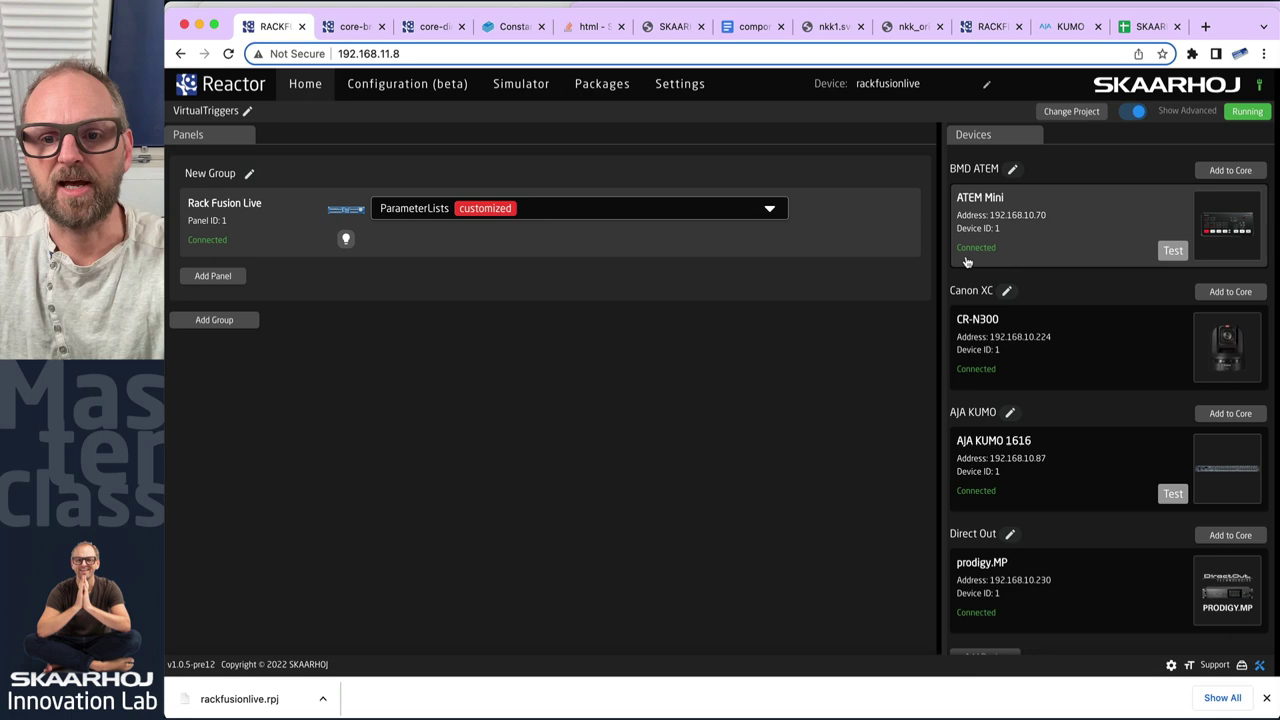
pyautogui.click(977, 290)
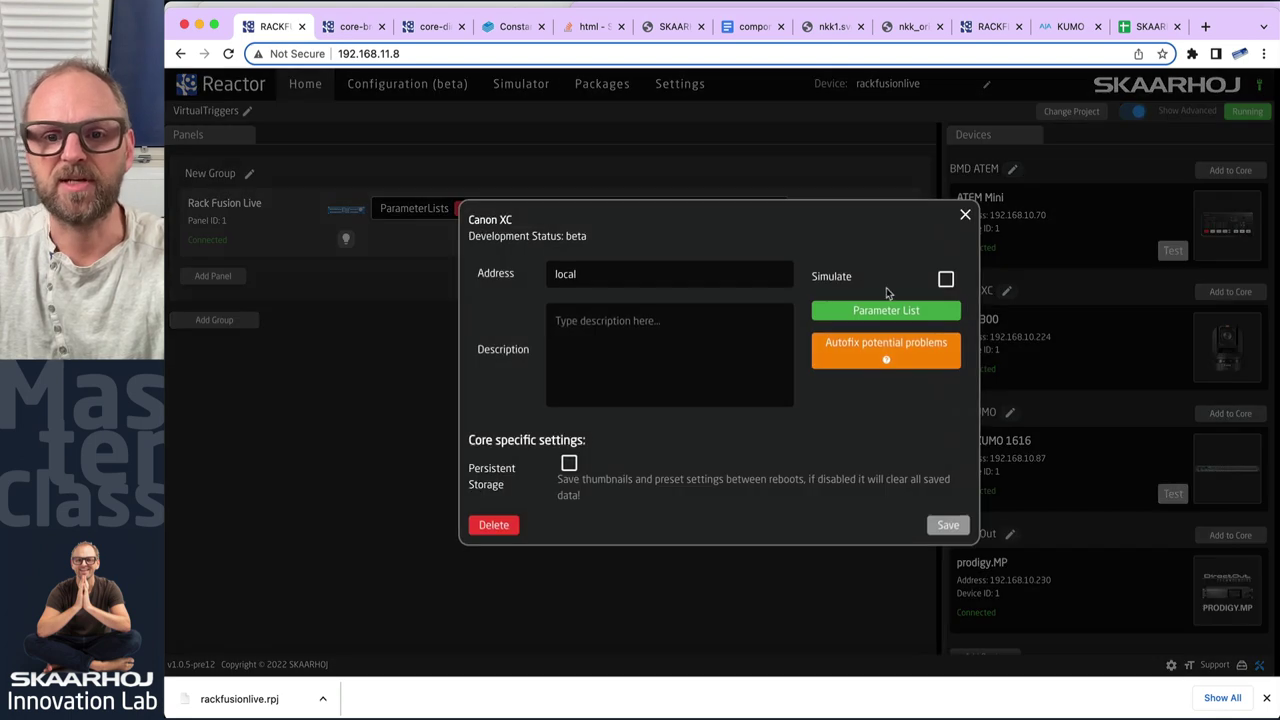
pyautogui.click(894, 310)
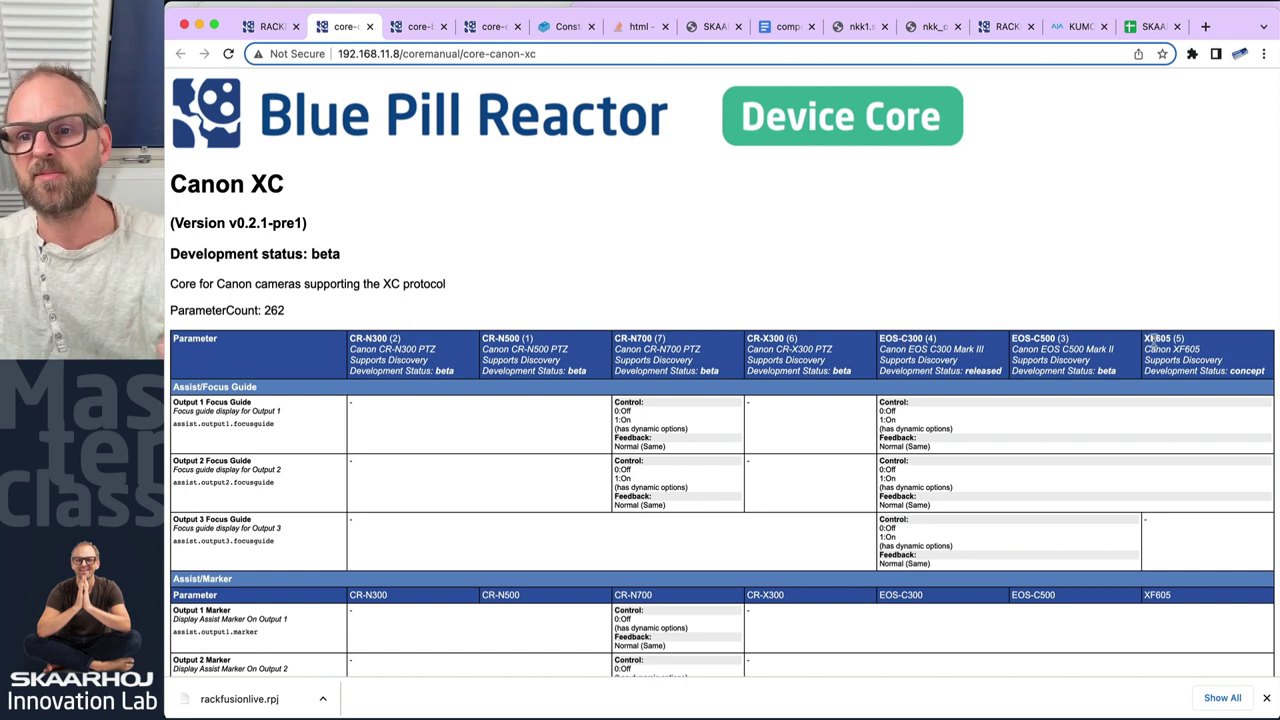
pyautogui.doubleClick(1157, 338)
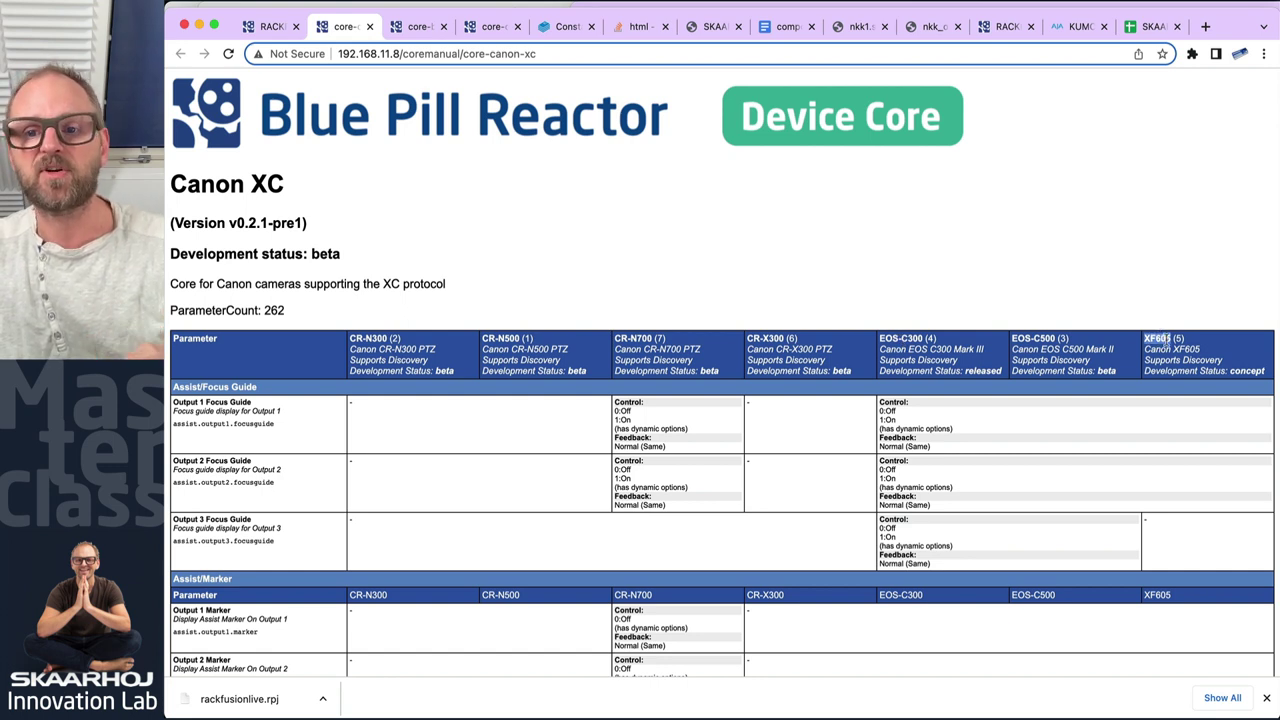
pyautogui.scroll(-1, 1127, 422)
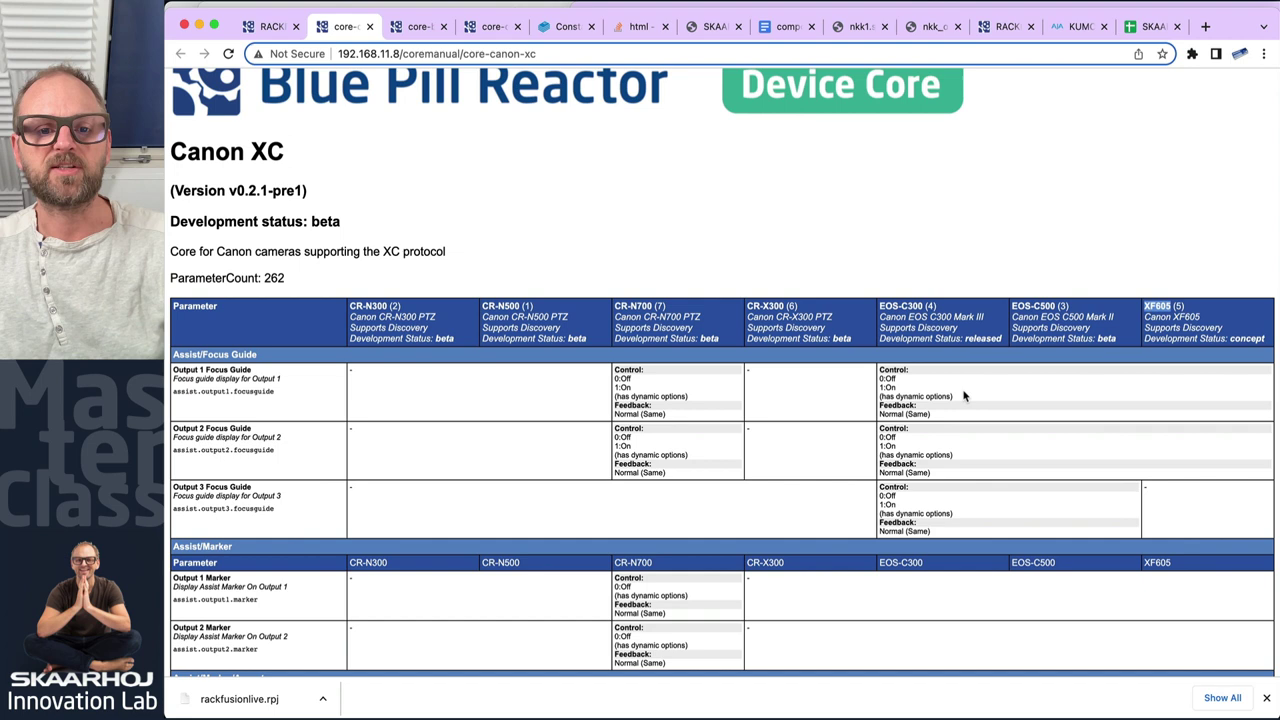
pyautogui.scroll(-4, 958, 399)
pyautogui.scroll(-1, 958, 399)
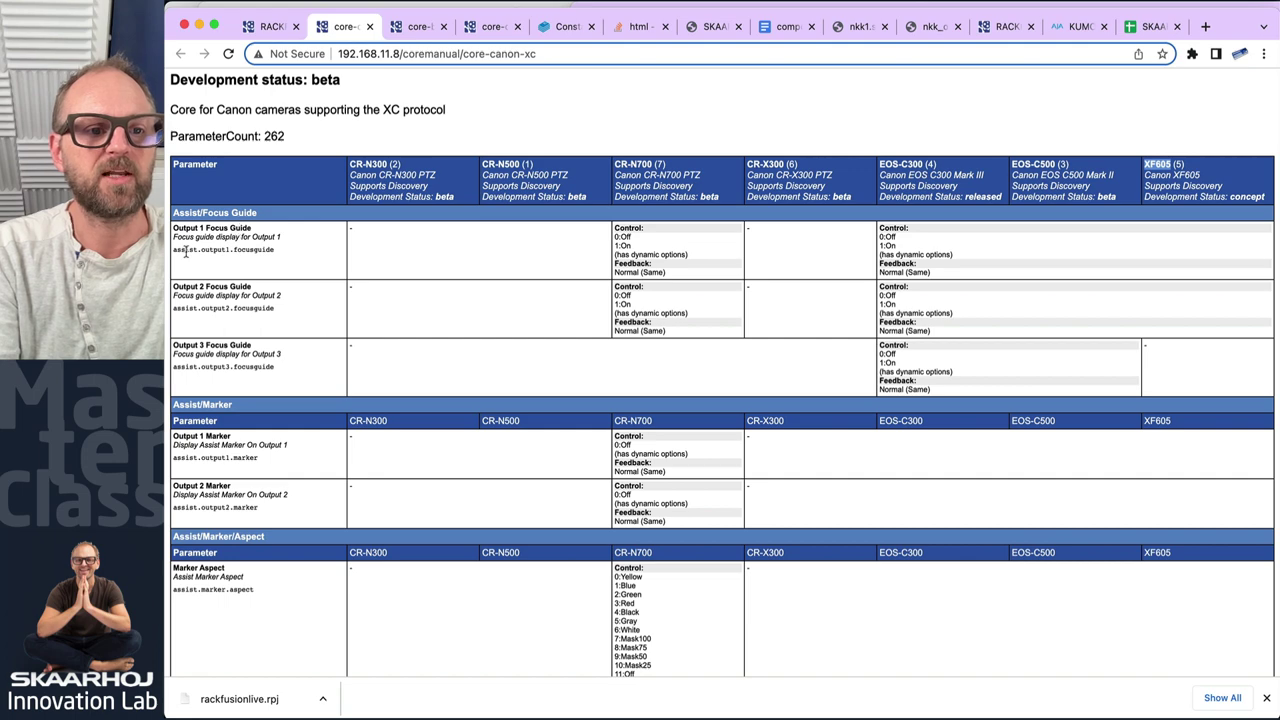
pyautogui.scroll(5, 178, 252)
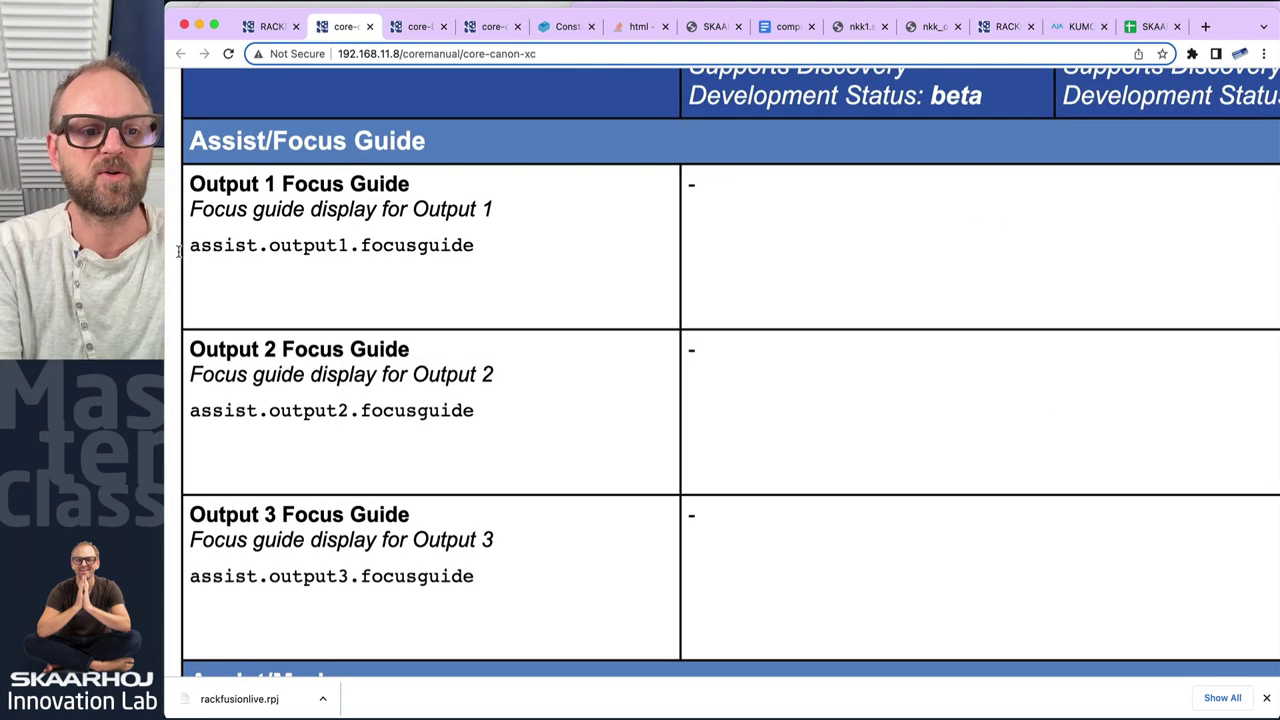
pyautogui.hscroll(5, 783, 217)
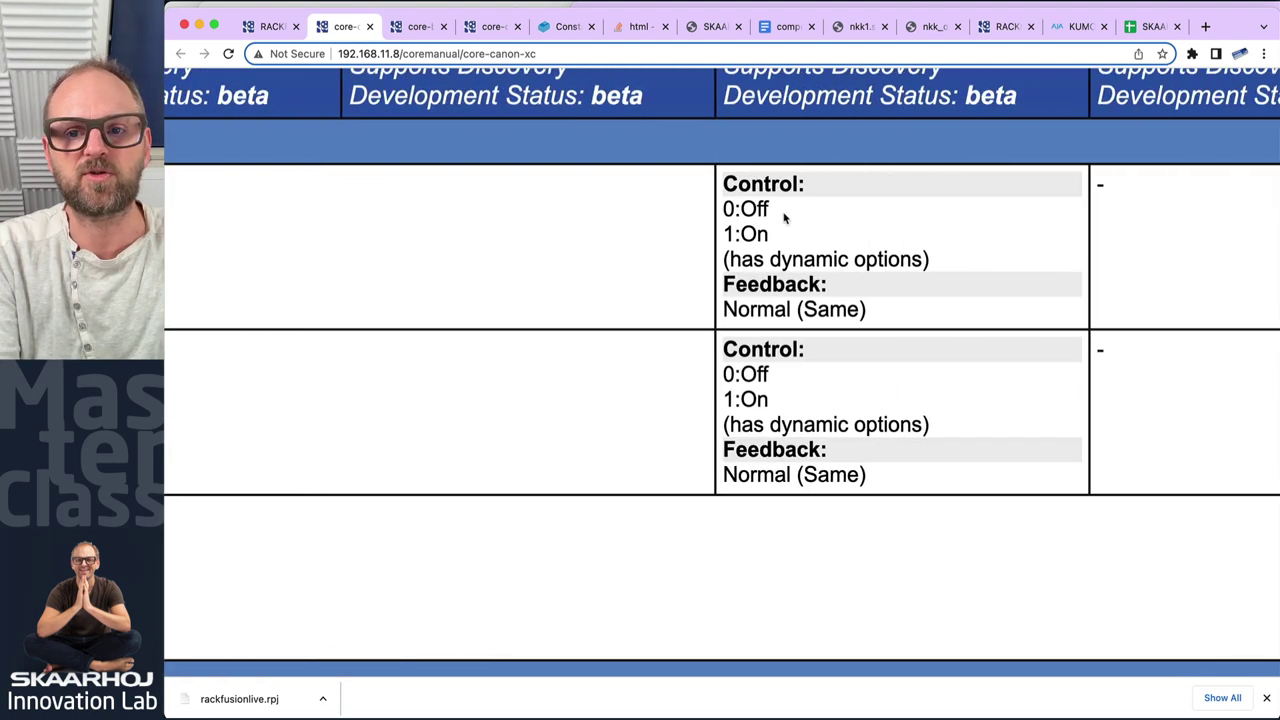
pyautogui.scroll(-3, 783, 217)
pyautogui.scroll(-2, 783, 217)
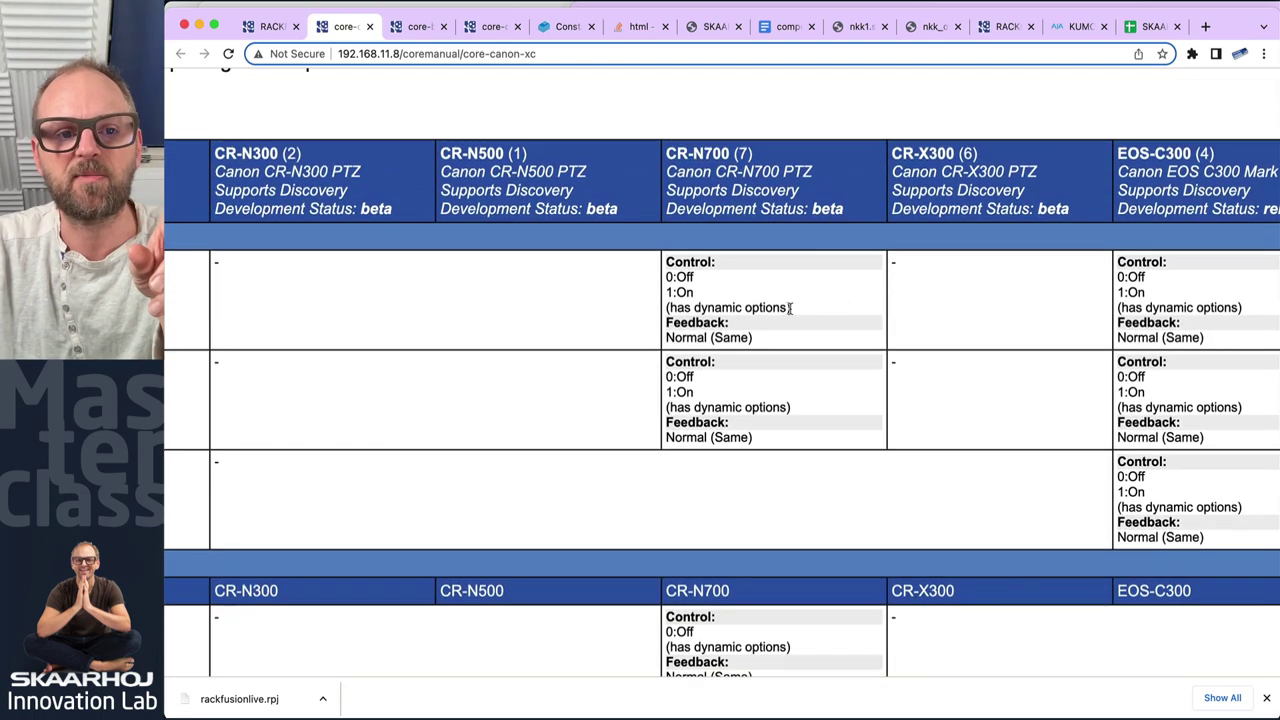
pyautogui.hscroll(-5, 527, 305)
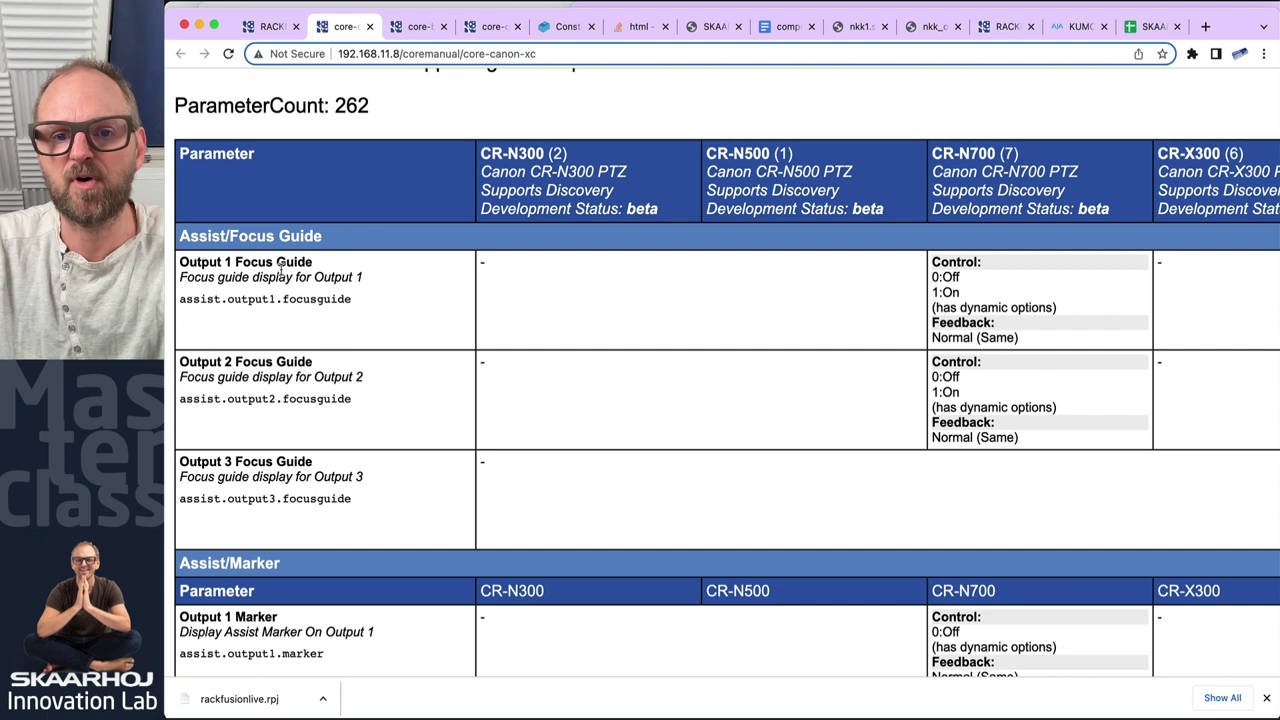
pyautogui.hscroll(3, 1022, 373)
pyautogui.hscroll(2, 1022, 373)
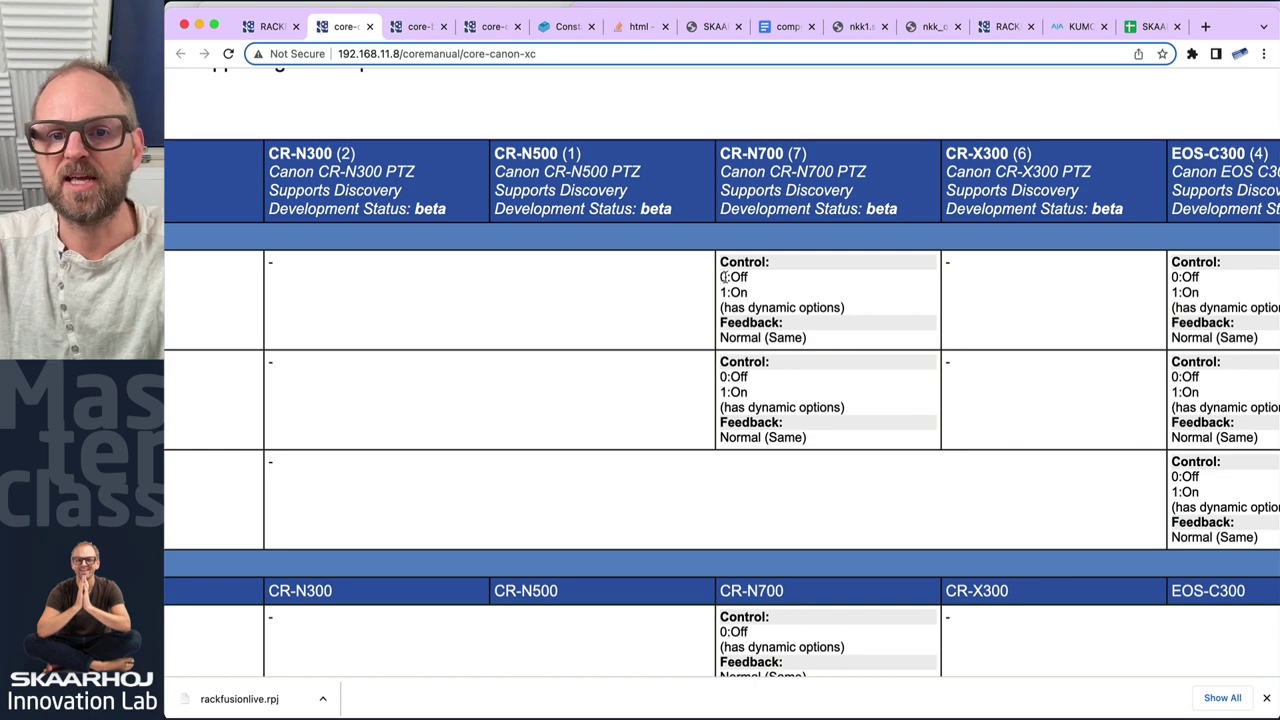
pyautogui.moveTo(721, 277); pyautogui.dragTo(754, 293)
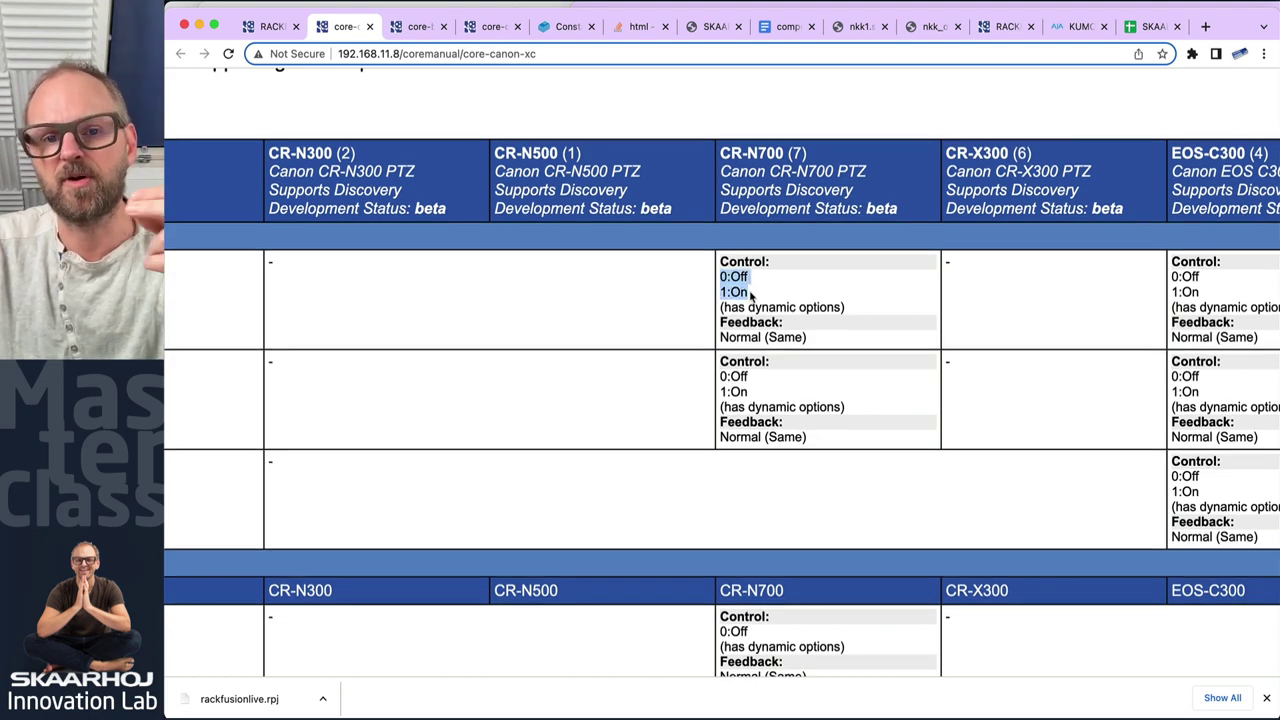
pyautogui.click(748, 302)
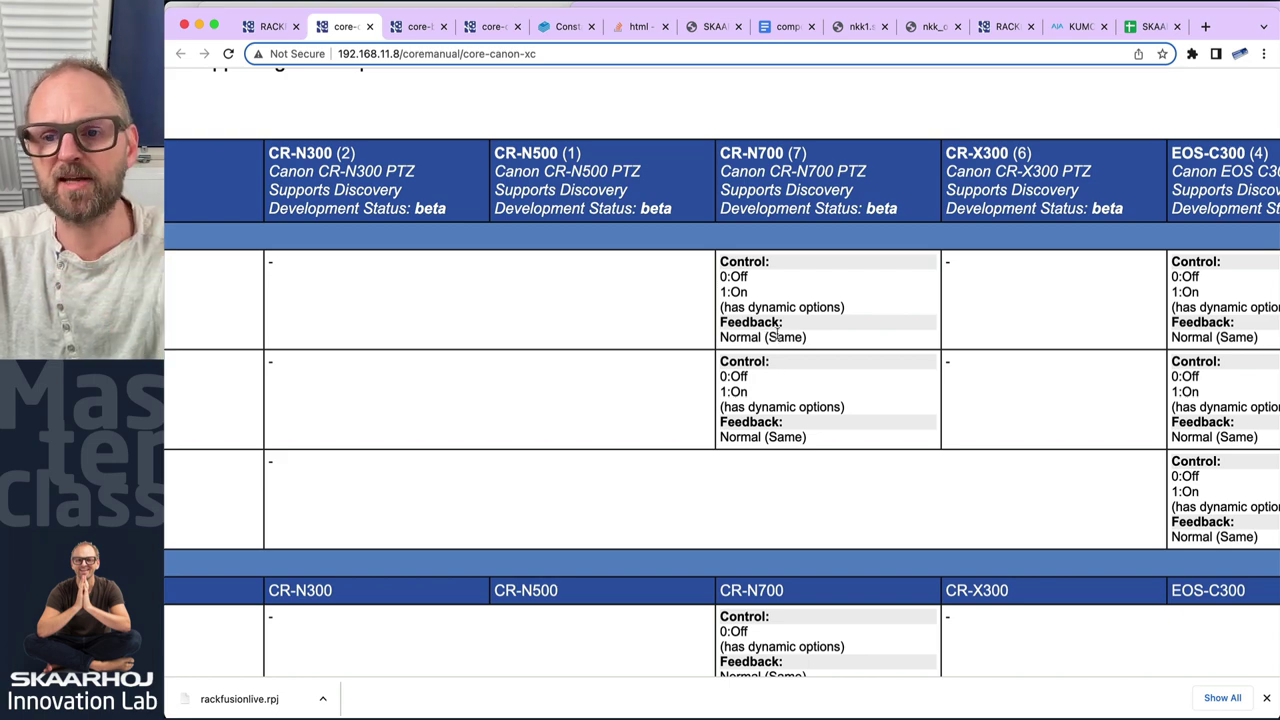
pyautogui.hscroll(5, 785, 335)
pyautogui.scroll(-1, 789, 340)
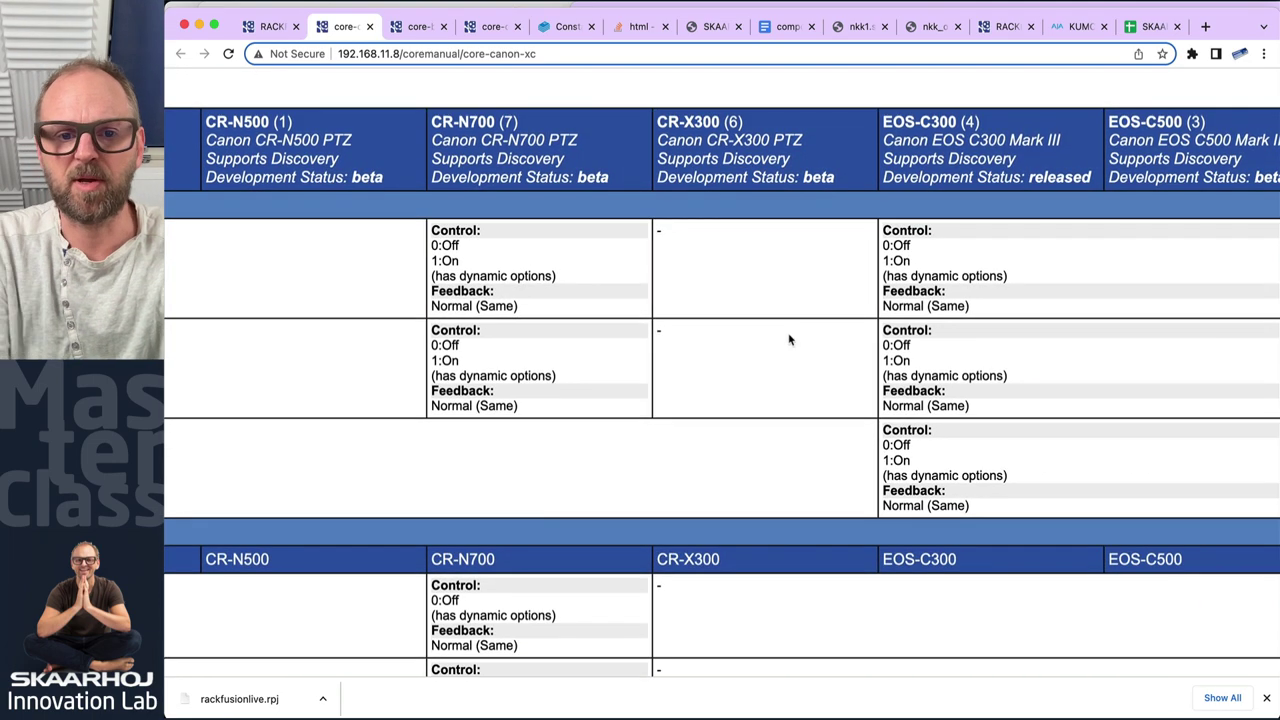
pyautogui.hotkey('ctrl', '-')
pyautogui.hotkey('ctrl', '-')
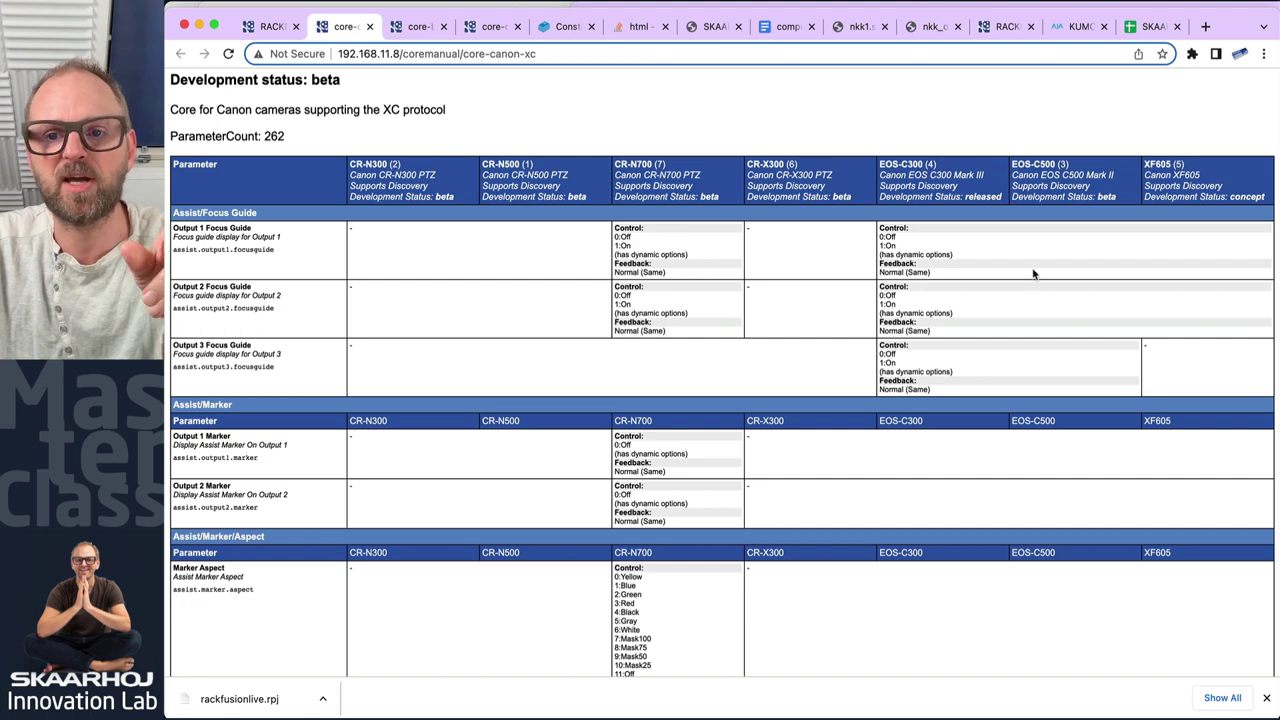
pyautogui.scroll(-10, 608, 478)
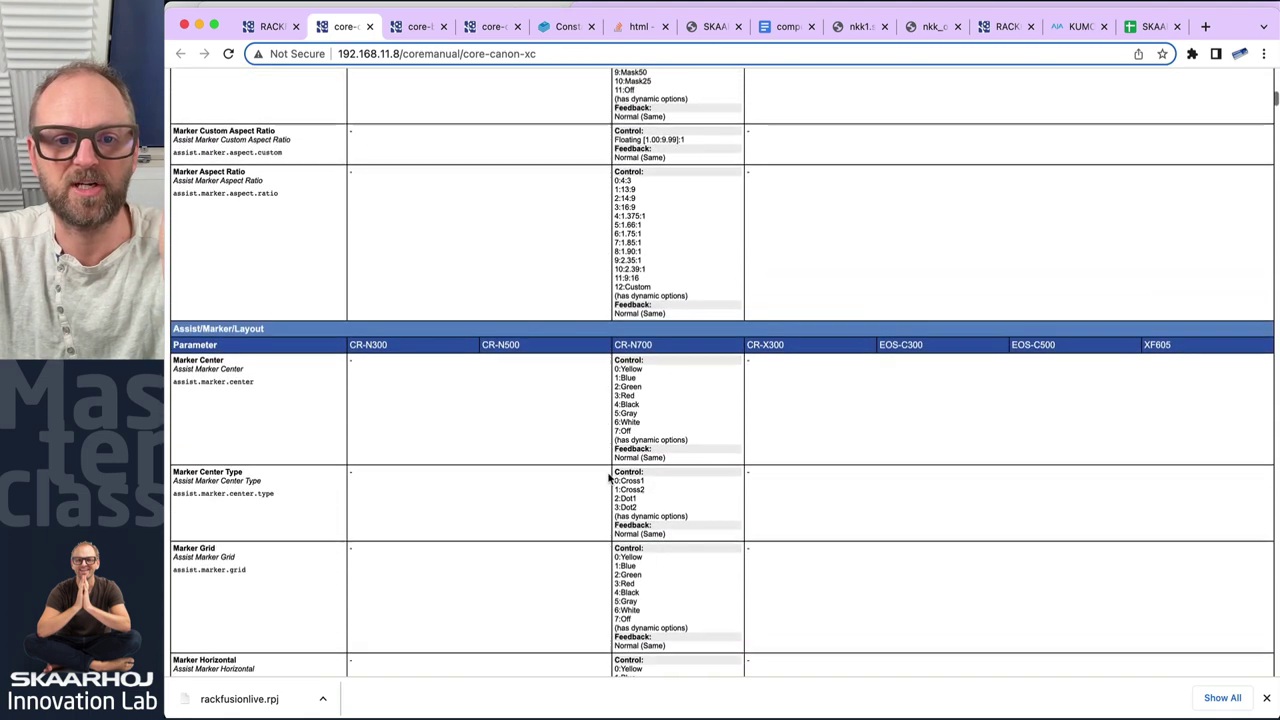
pyautogui.scroll(-8, 608, 478)
pyautogui.scroll(2, 614, 476)
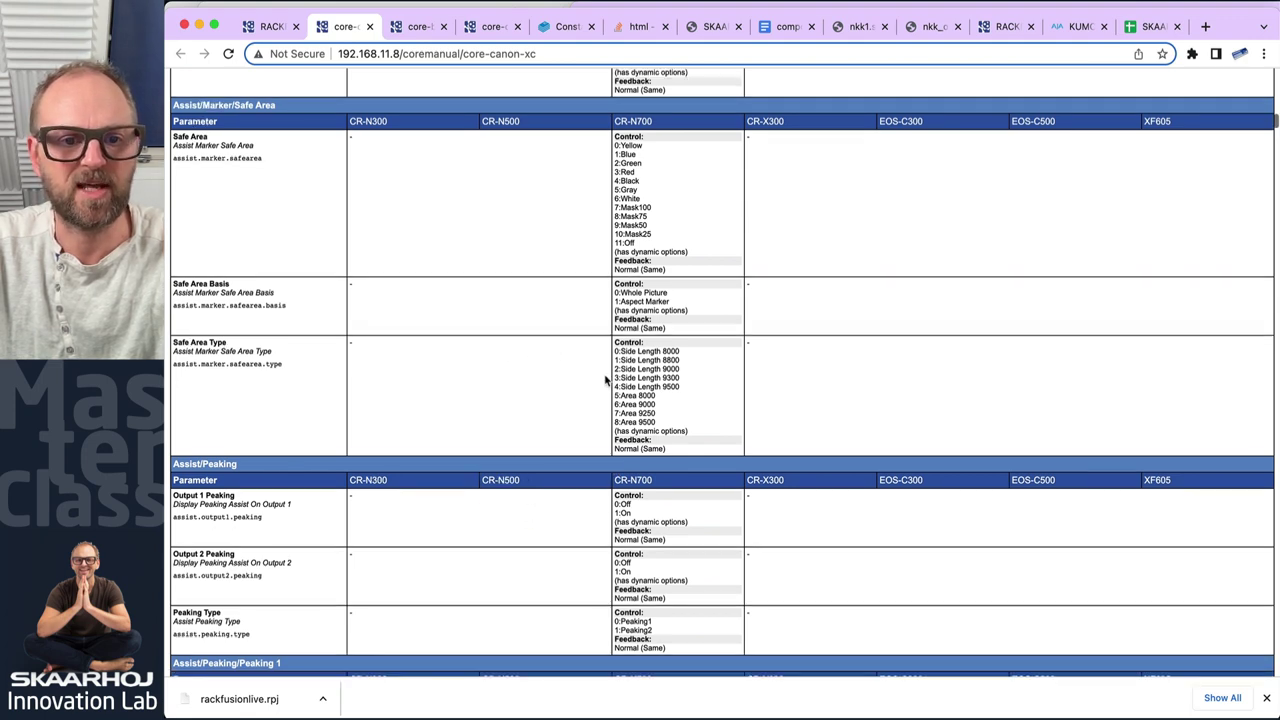
pyautogui.scroll(-1, 608, 382)
pyautogui.moveTo(614, 342); pyautogui.dragTo(694, 431)
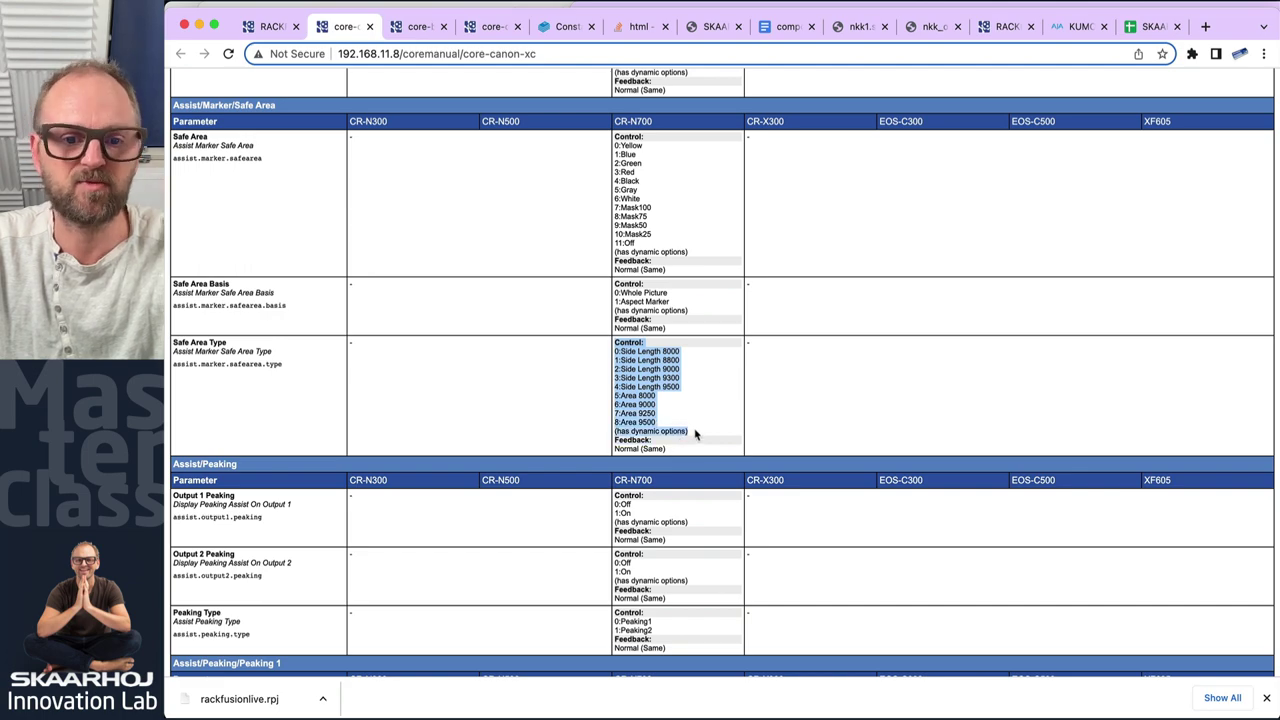
pyautogui.scroll(5, 650, 376)
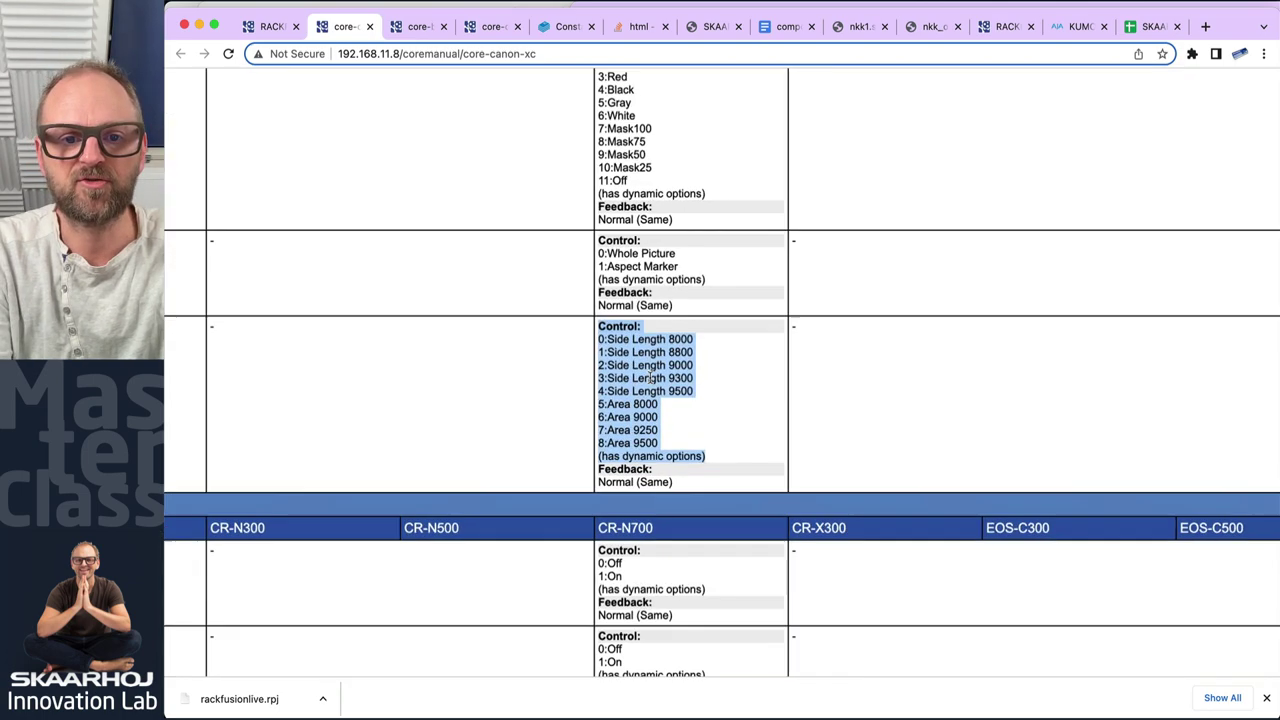
pyautogui.click(695, 436)
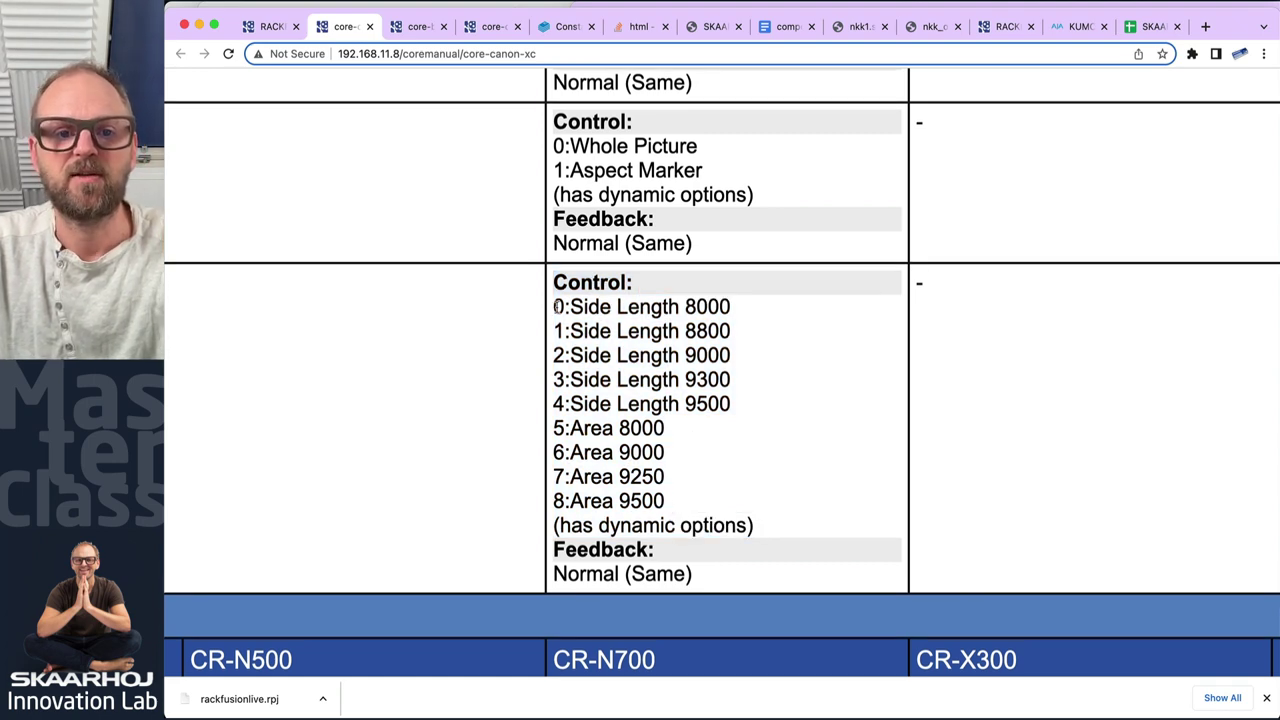
pyautogui.moveTo(557, 306); pyautogui.dragTo(565, 503)
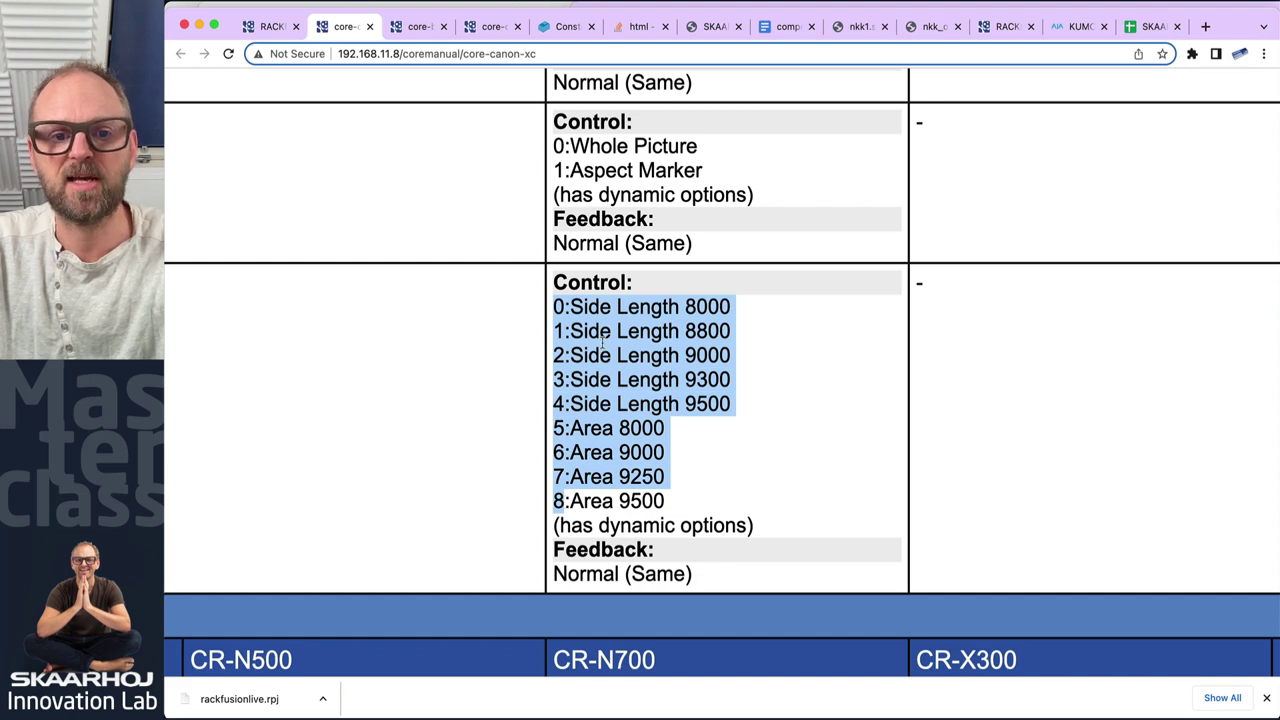
pyautogui.click(578, 307)
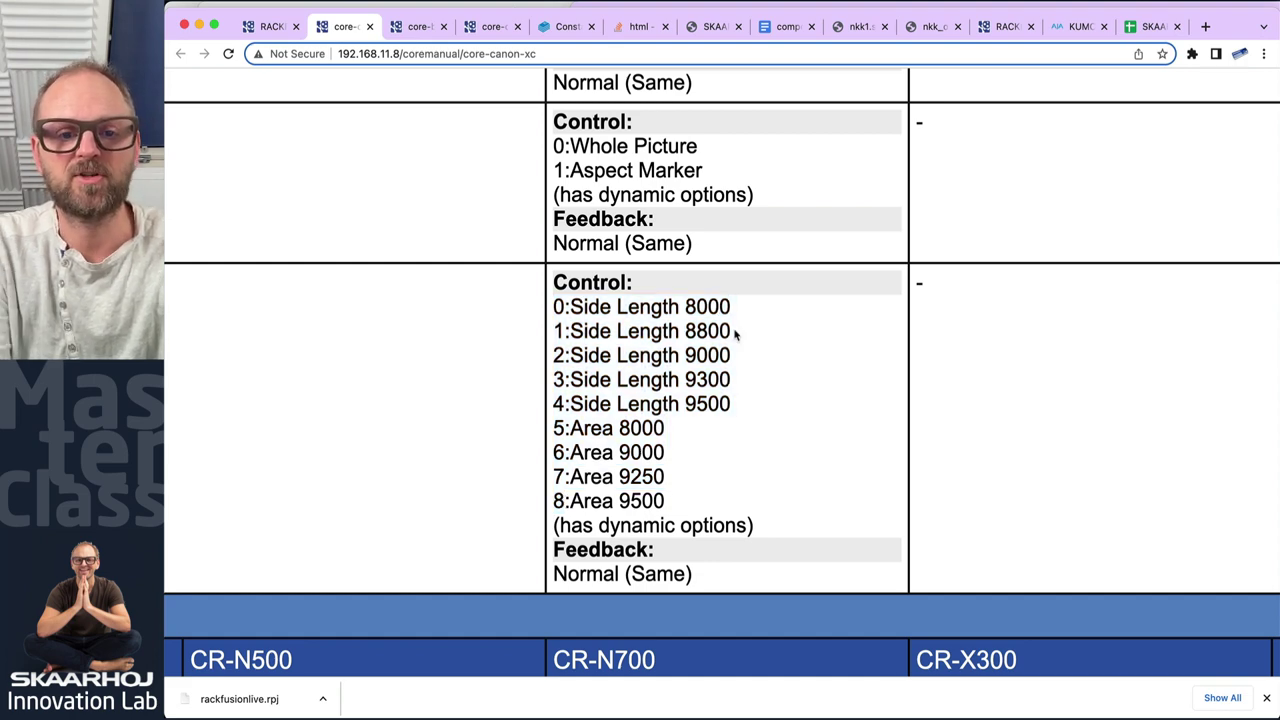
pyautogui.press('super+minus')
pyautogui.press('super+minus')
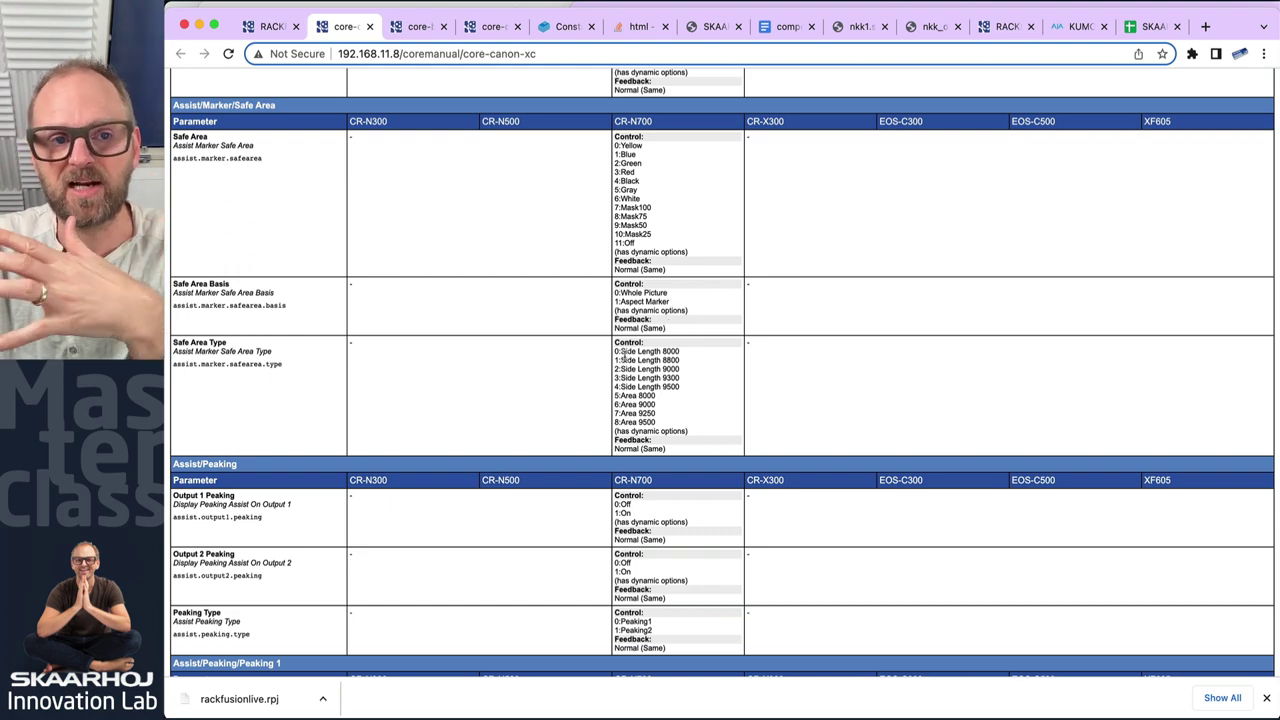
# - Search the Canon XC manual for 'full' and step through matches to Shooting Mode's Fullauto
pyautogui.scroll(-20, 621, 359)
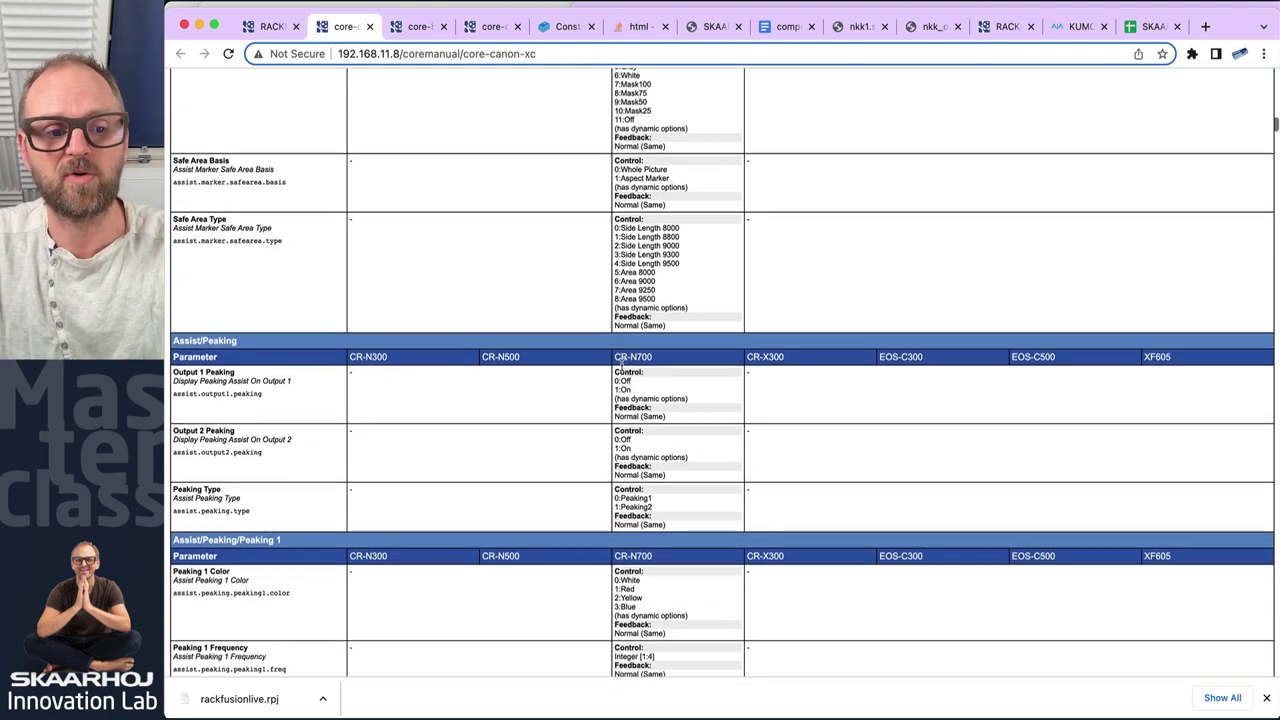
pyautogui.scroll(-3, 616, 309)
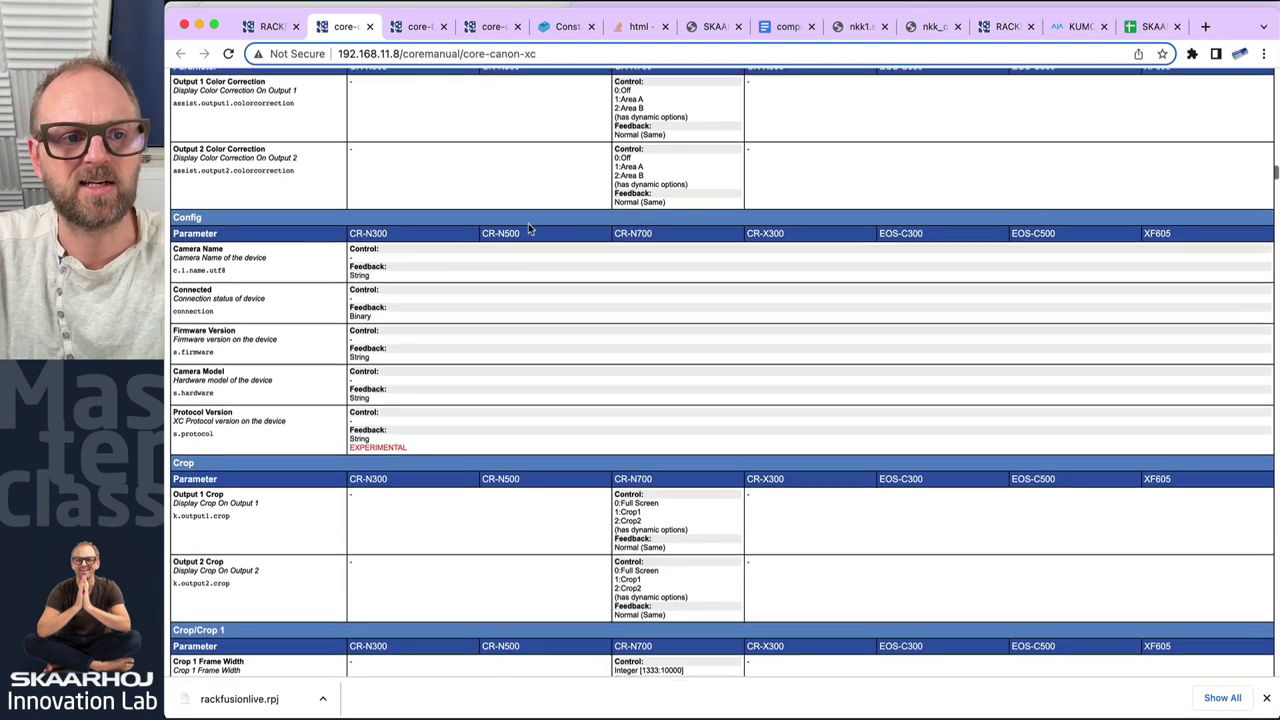
pyautogui.press('super+f')
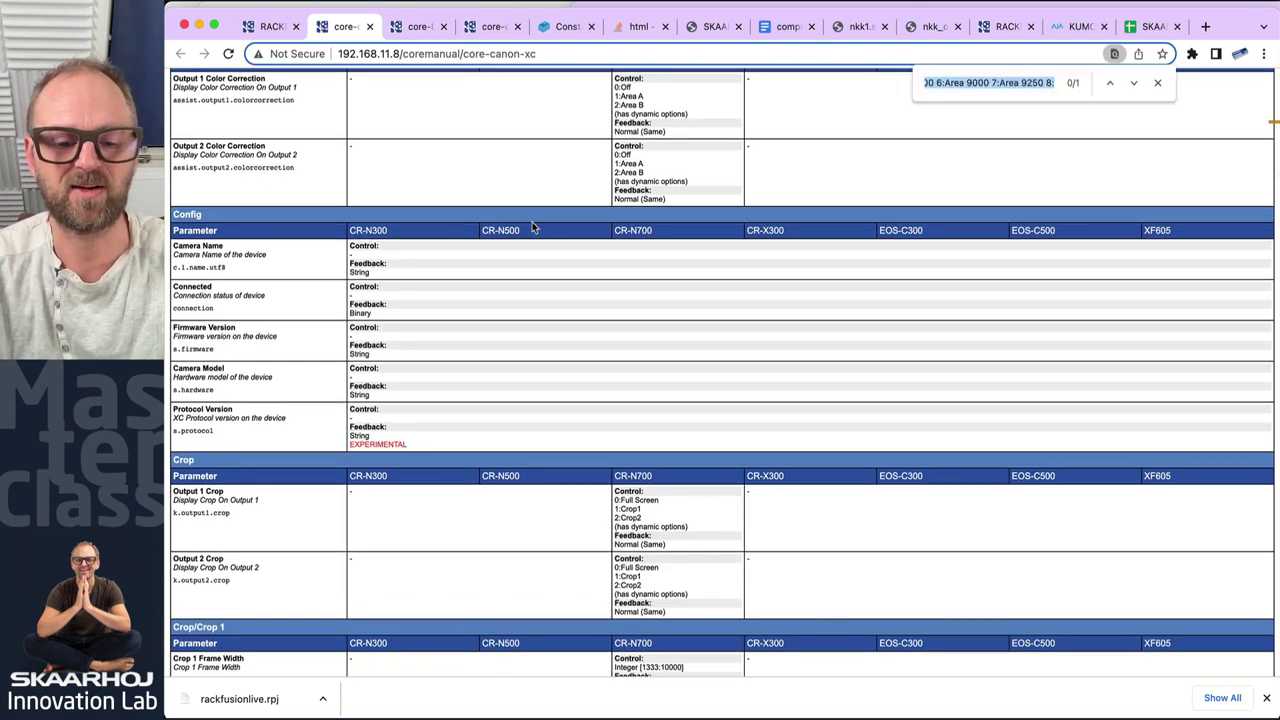
pyautogui.write('full au')
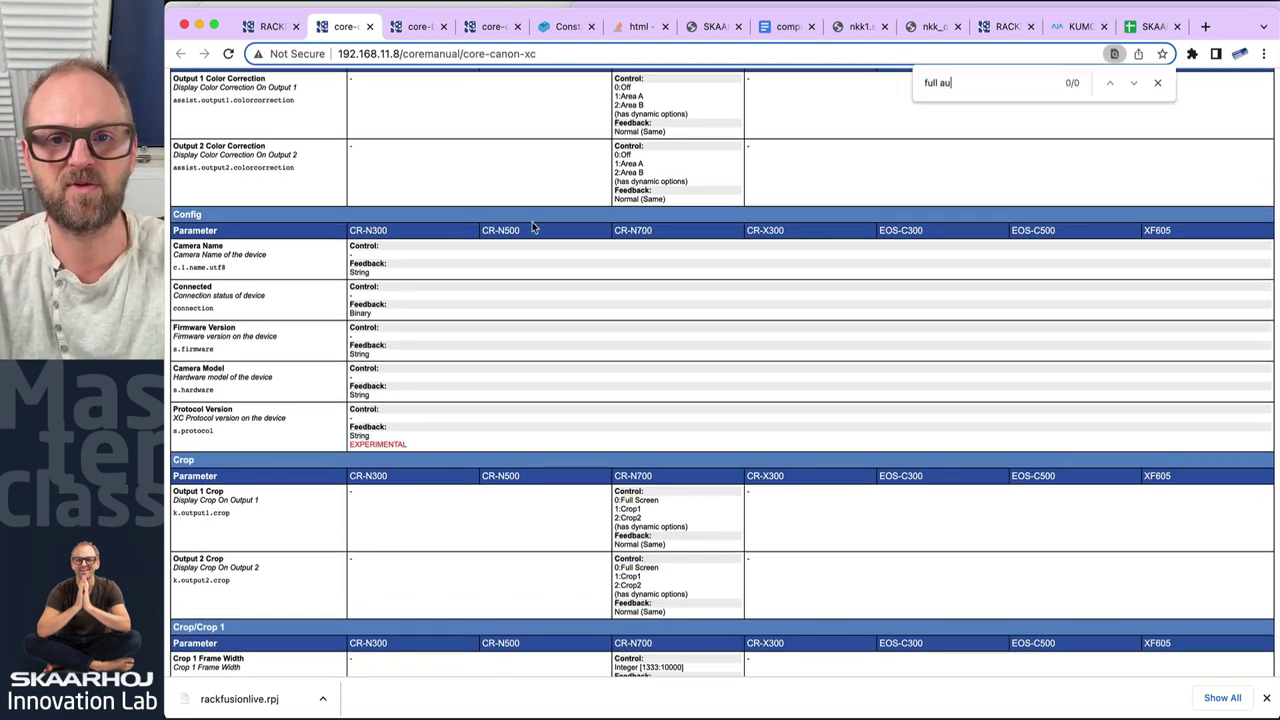
pyautogui.press('BackSpace')
pyautogui.press('BackSpace')
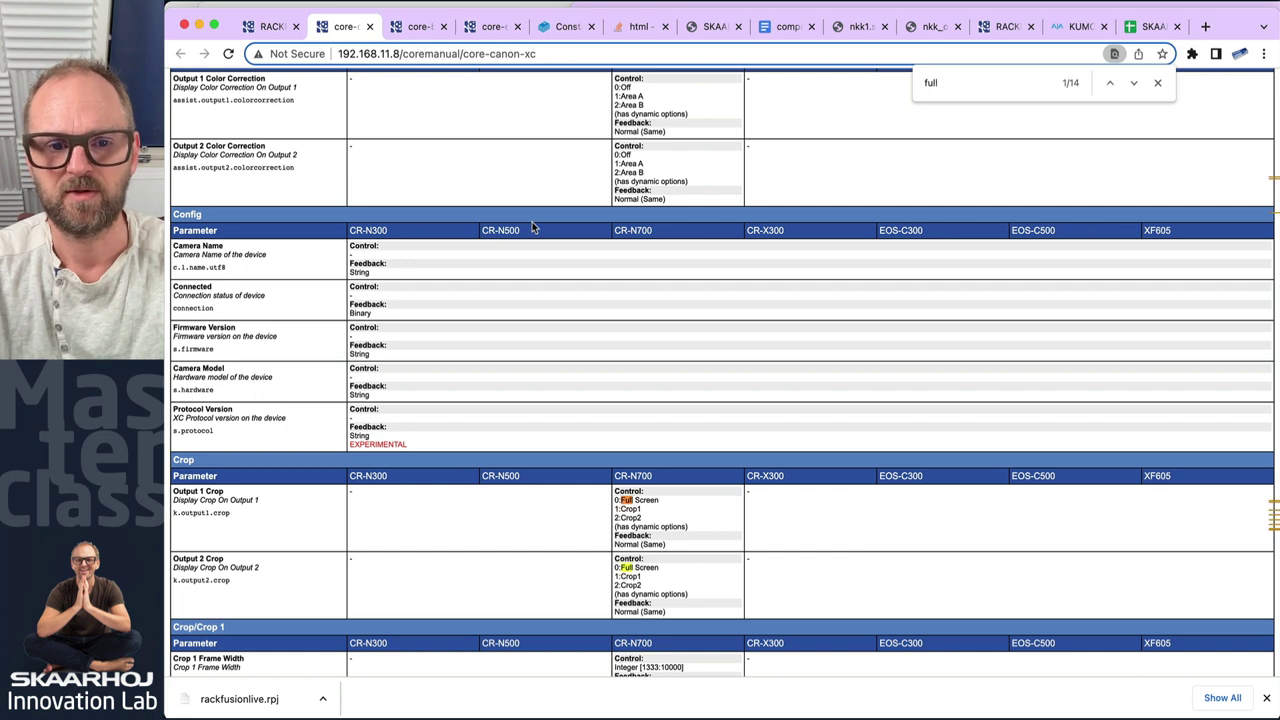
pyautogui.press('Return')
pyautogui.press('Return')
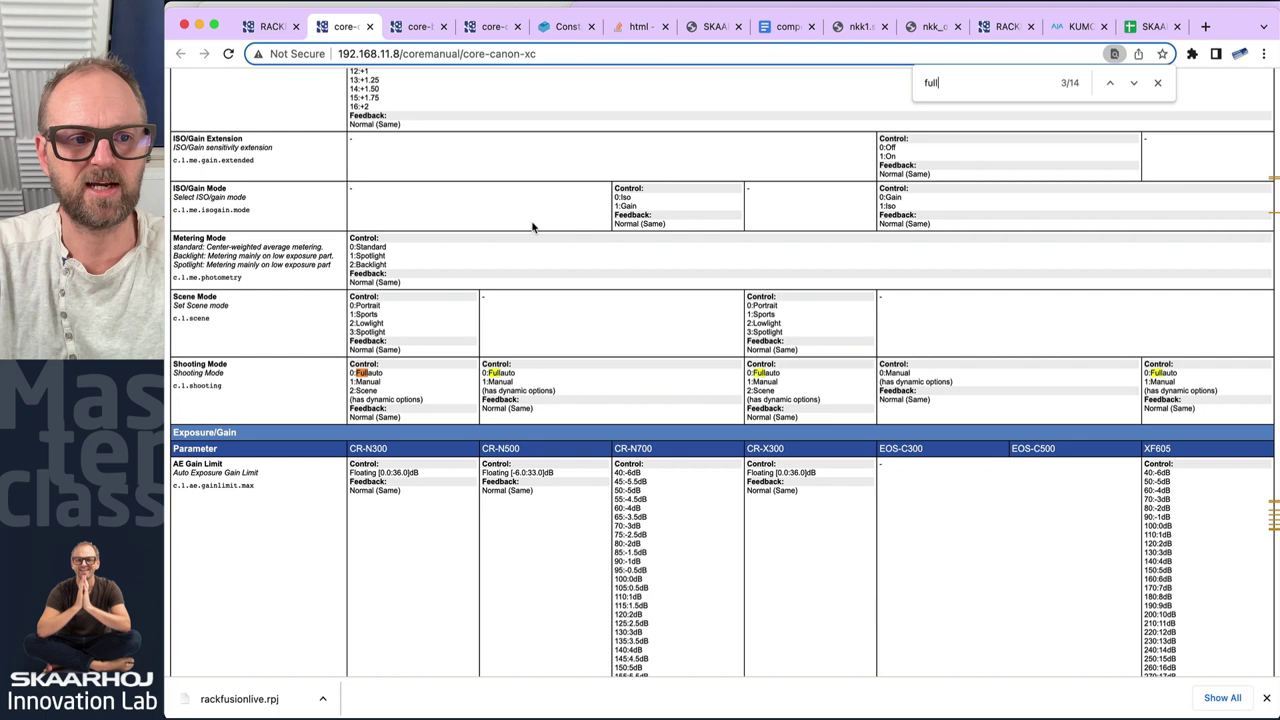
pyautogui.press('Return')
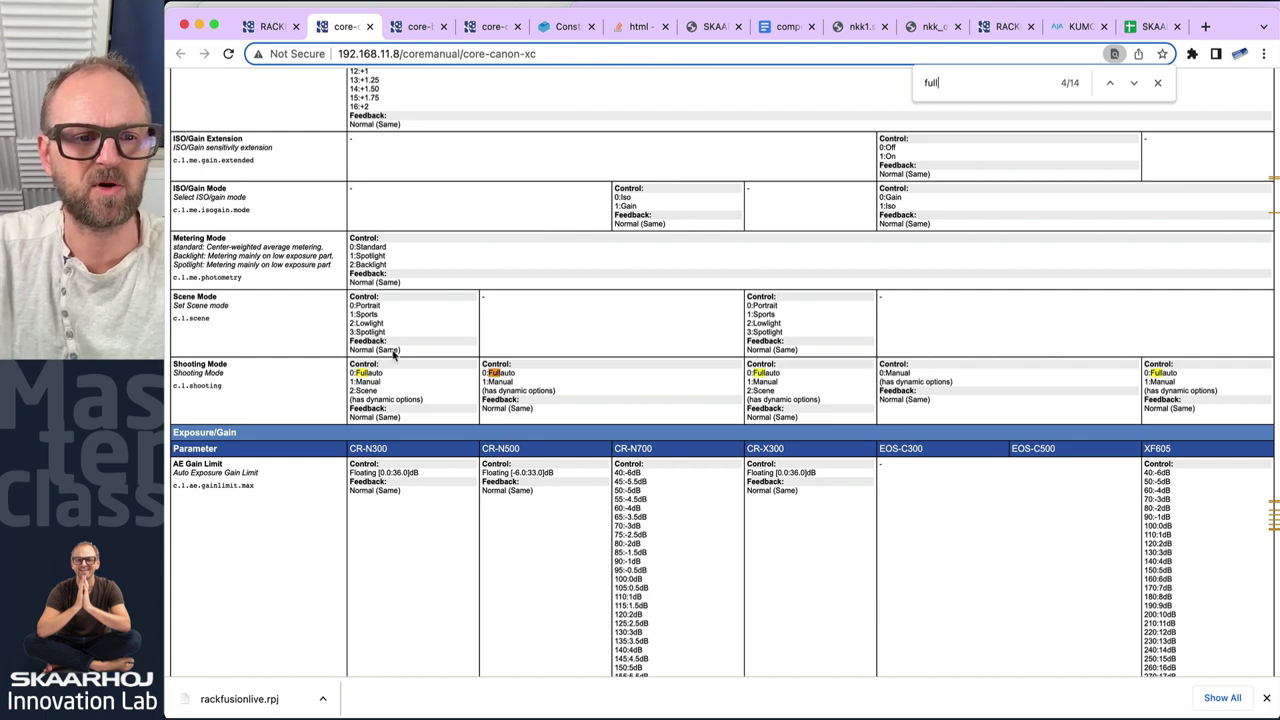
pyautogui.press('Return')
pyautogui.press('Return')
pyautogui.press('Return')
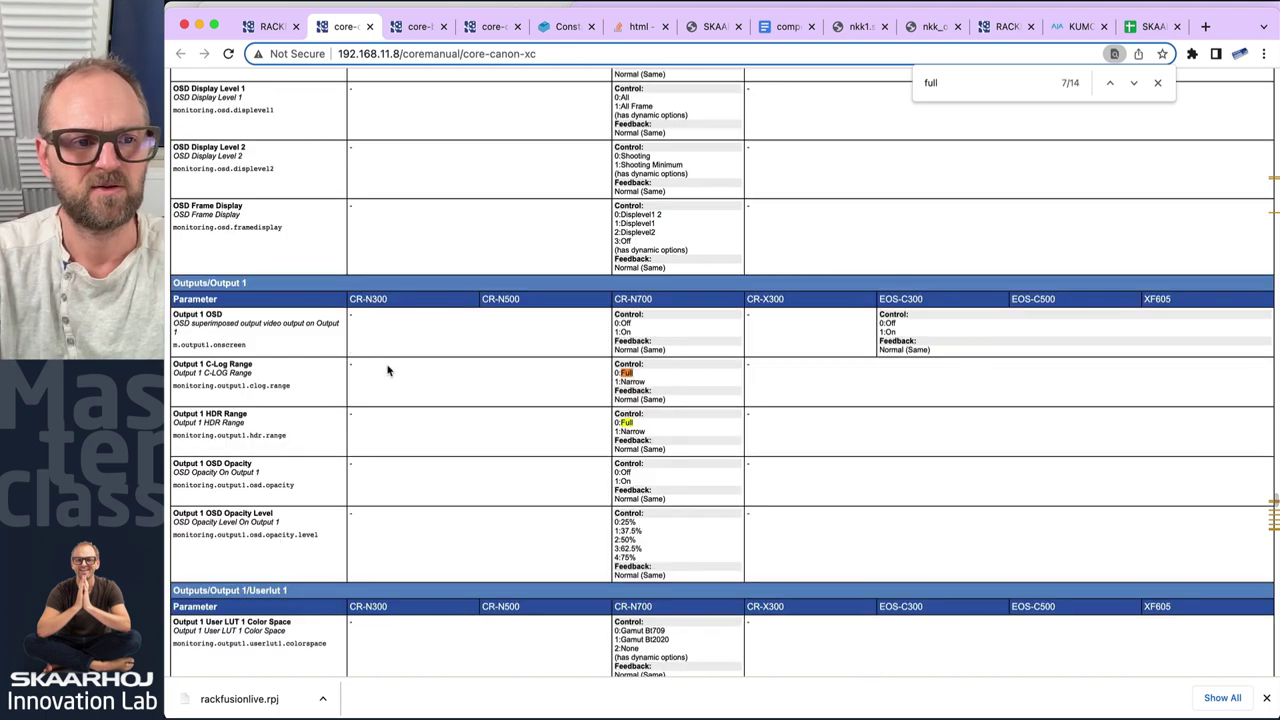
pyautogui.press('Return')
pyautogui.press('Return')
pyautogui.press('Return')
pyautogui.press('Return')
pyautogui.press('Return')
pyautogui.press('Return')
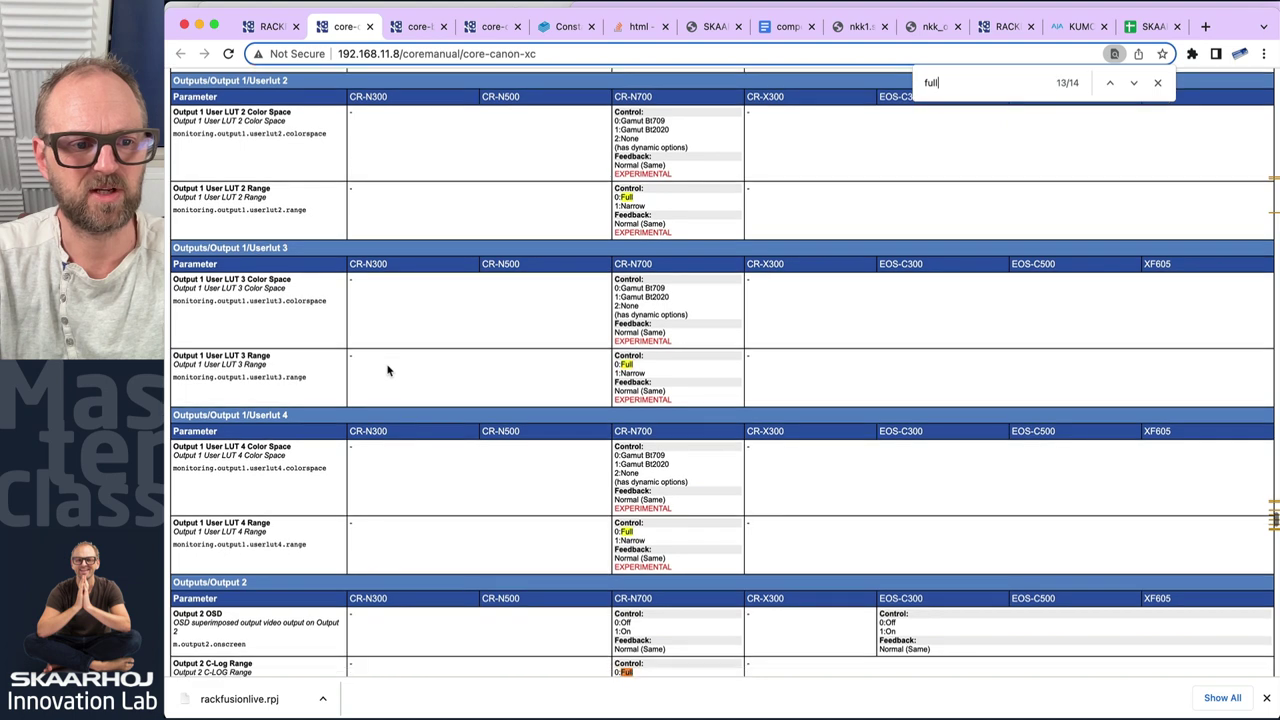
pyautogui.press('Return')
pyautogui.press('Return')
pyautogui.press('Return')
pyautogui.press('Return')
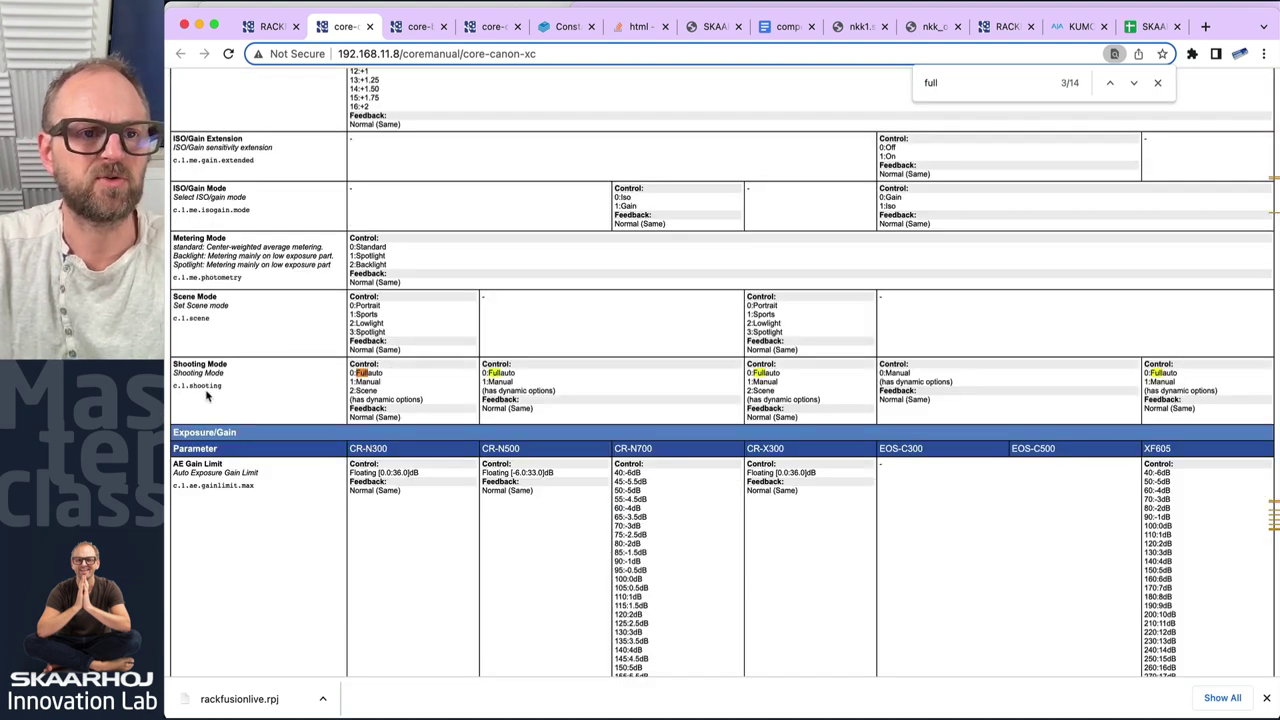
# - Close the Canon XC settings and bring up the Rack Fusion Live panel configurator
pyautogui.click(270, 26)
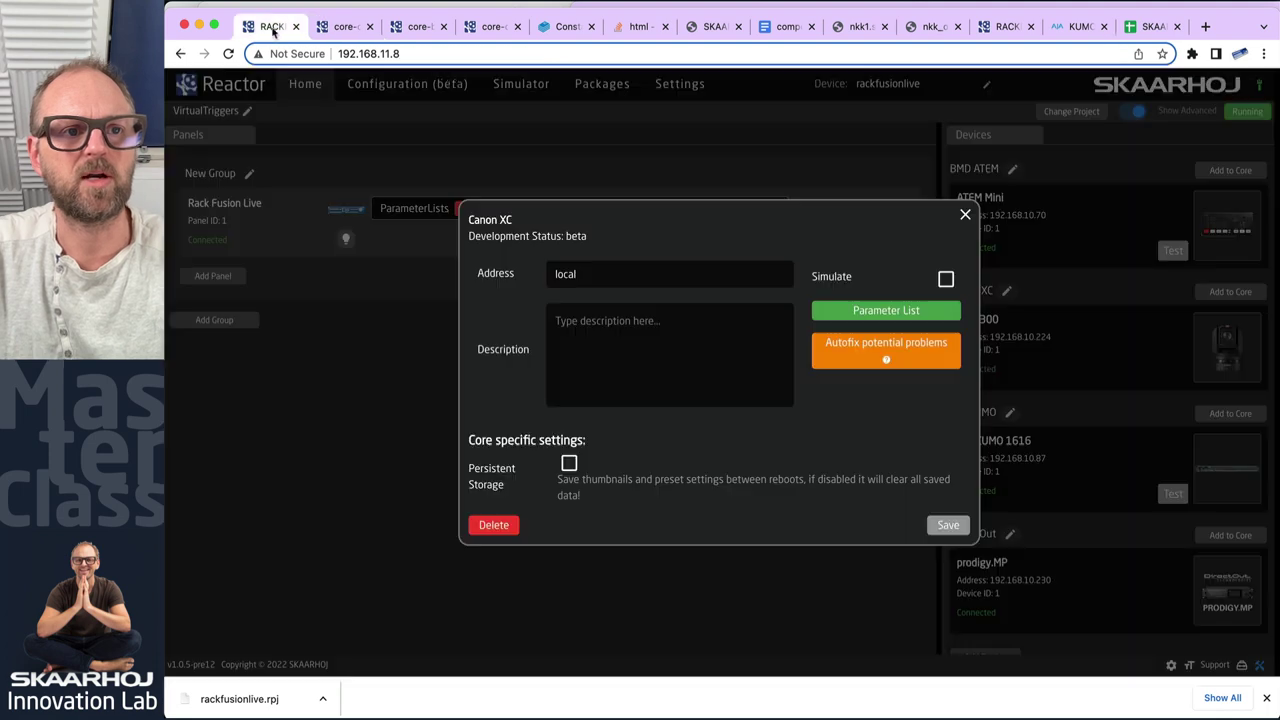
pyautogui.click(967, 212)
pyautogui.click(407, 83)
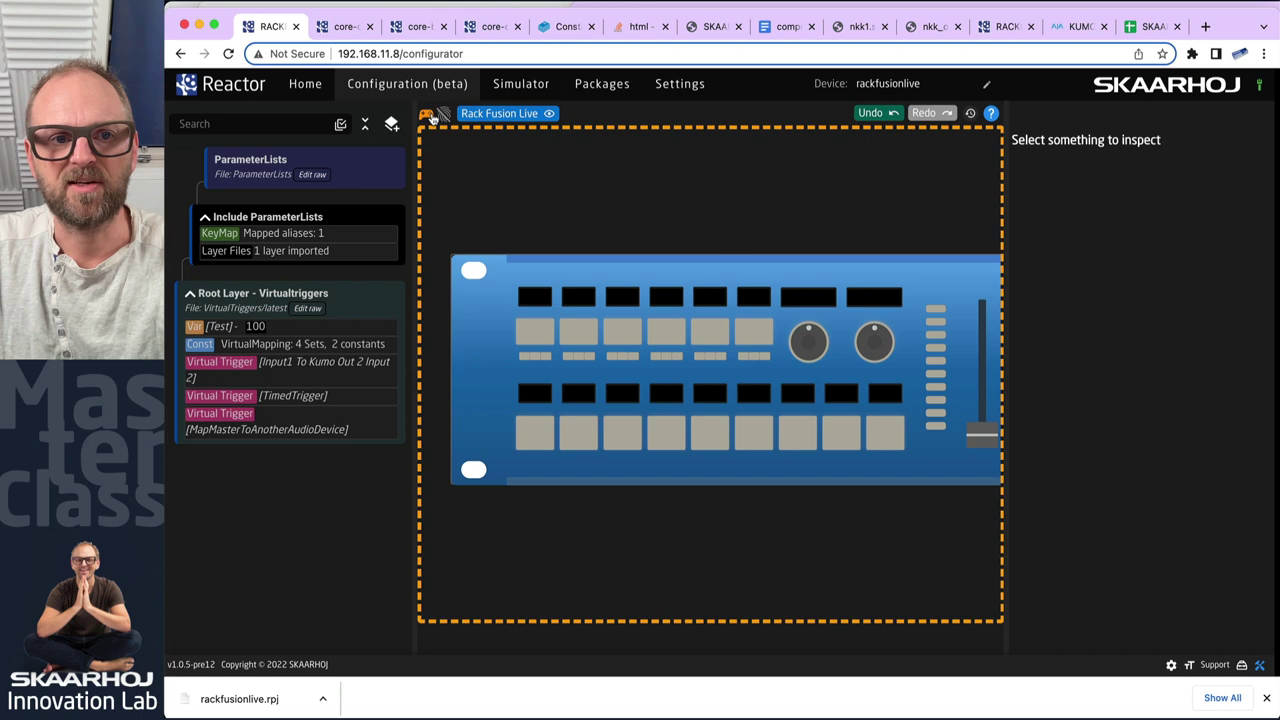
pyautogui.scroll(5, 811, 347)
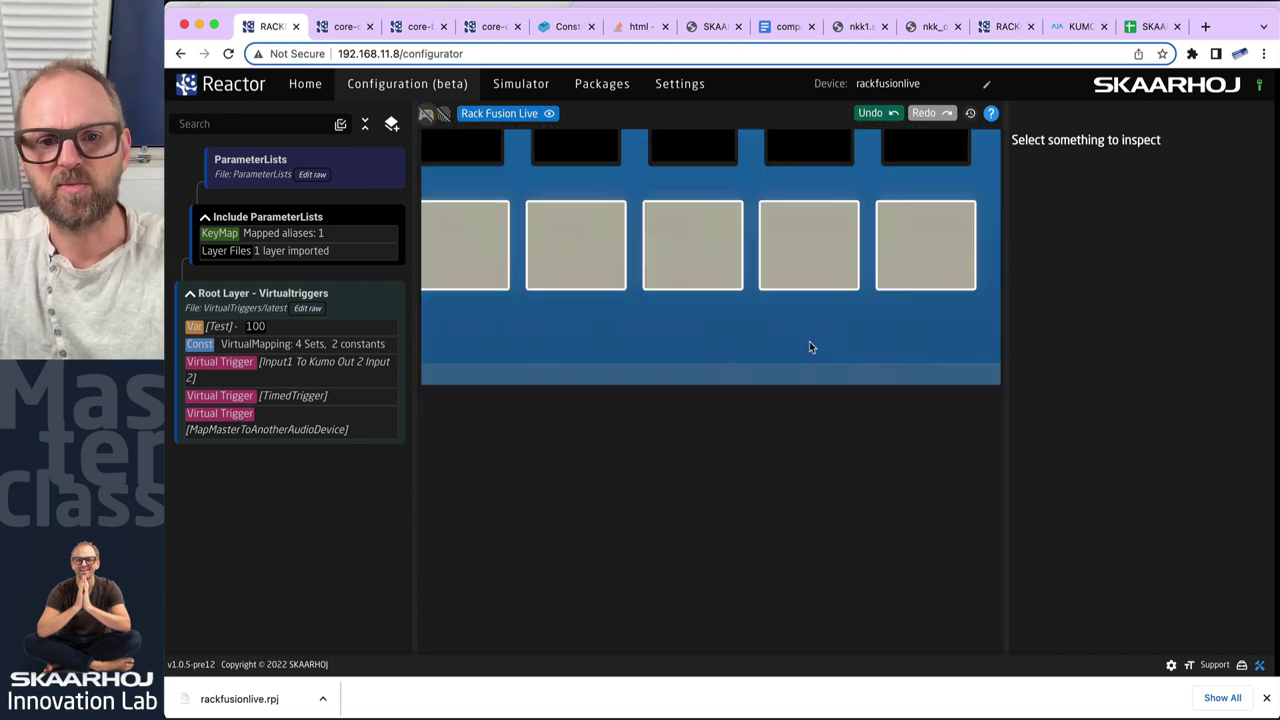
pyautogui.scroll(5, 806, 186)
pyautogui.scroll(-3, 749, 509)
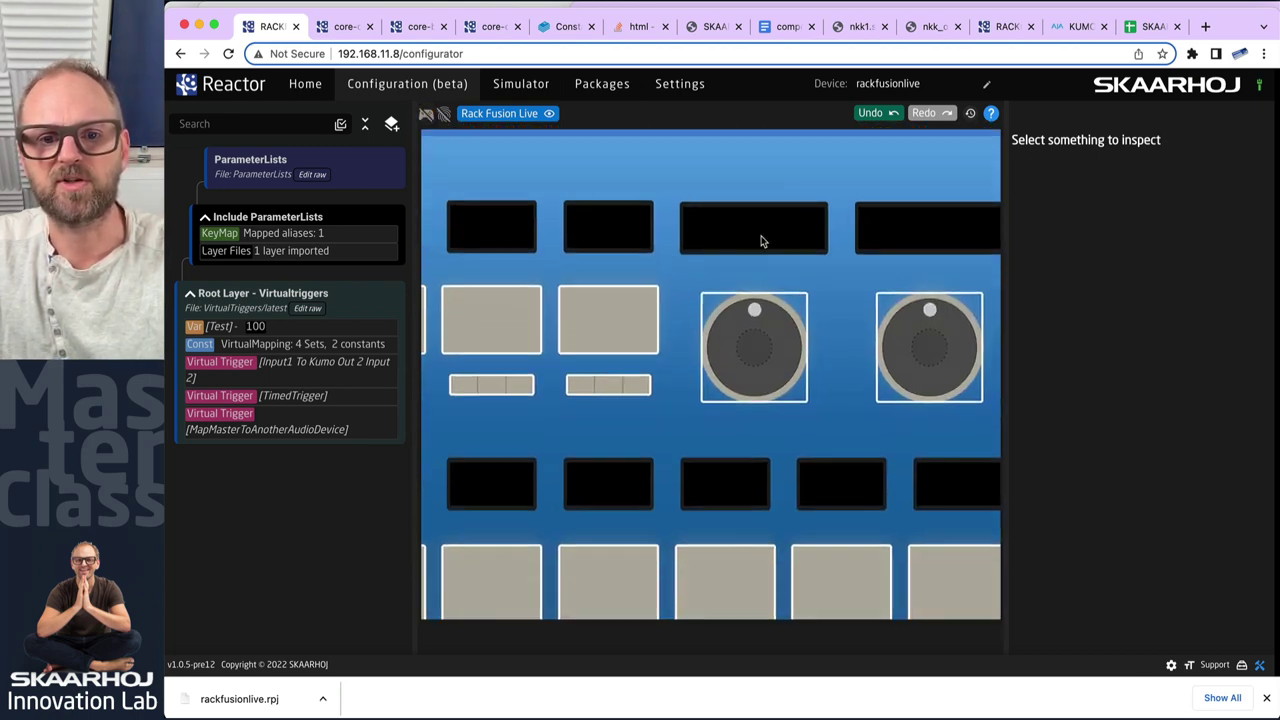
# - Create a behavior for encoder ENC1 using the CR-N300 device core's Shooting Mode parameter
pyautogui.click(757, 350)
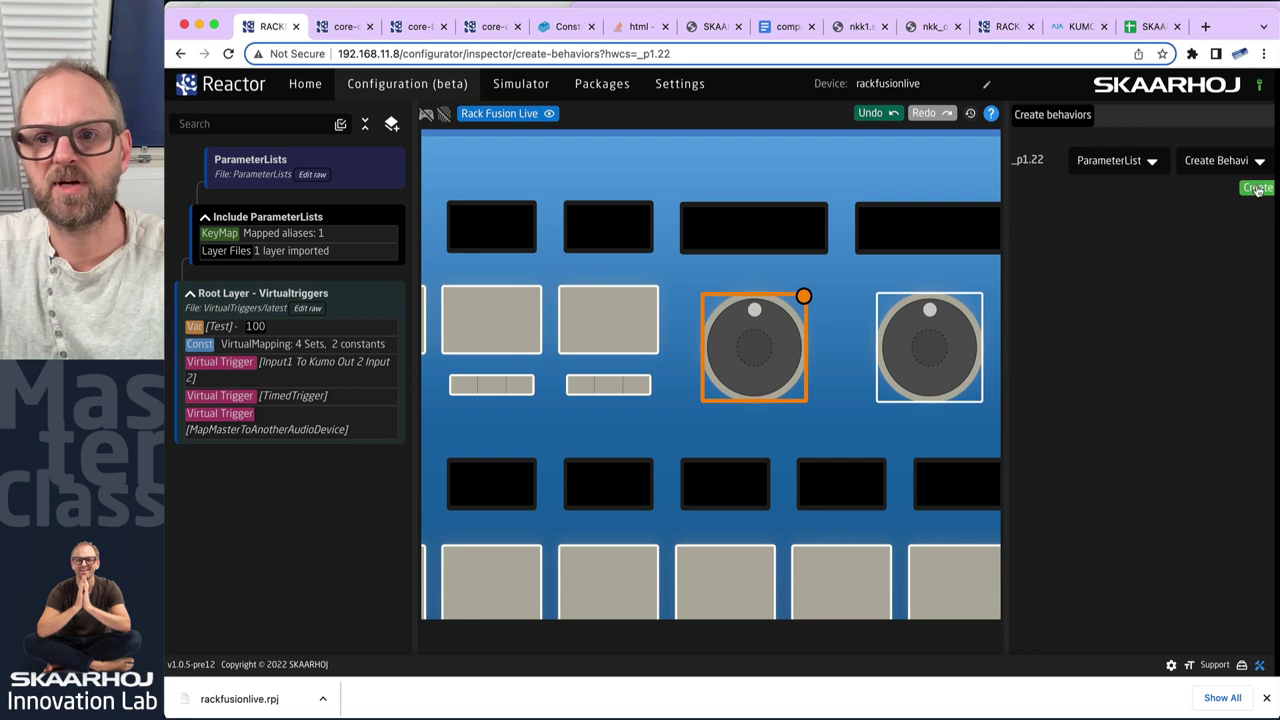
pyautogui.click(1257, 188)
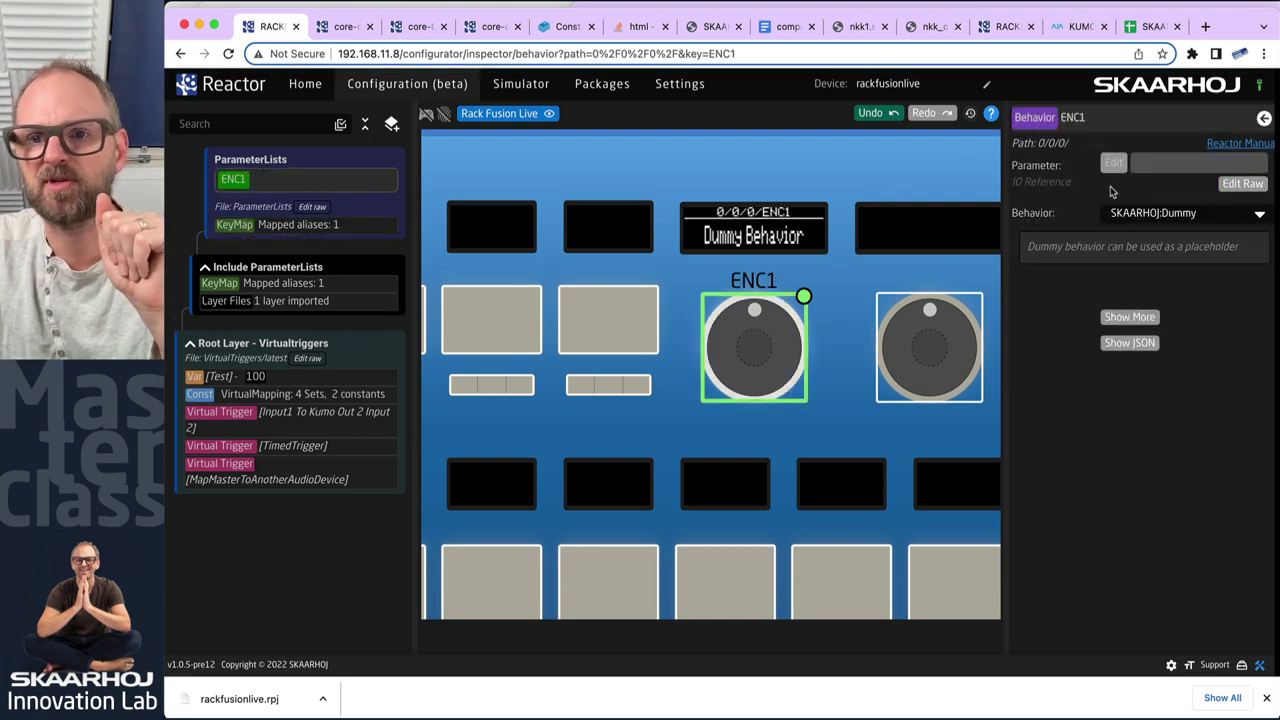
pyautogui.click(1180, 162)
pyautogui.click(596, 158)
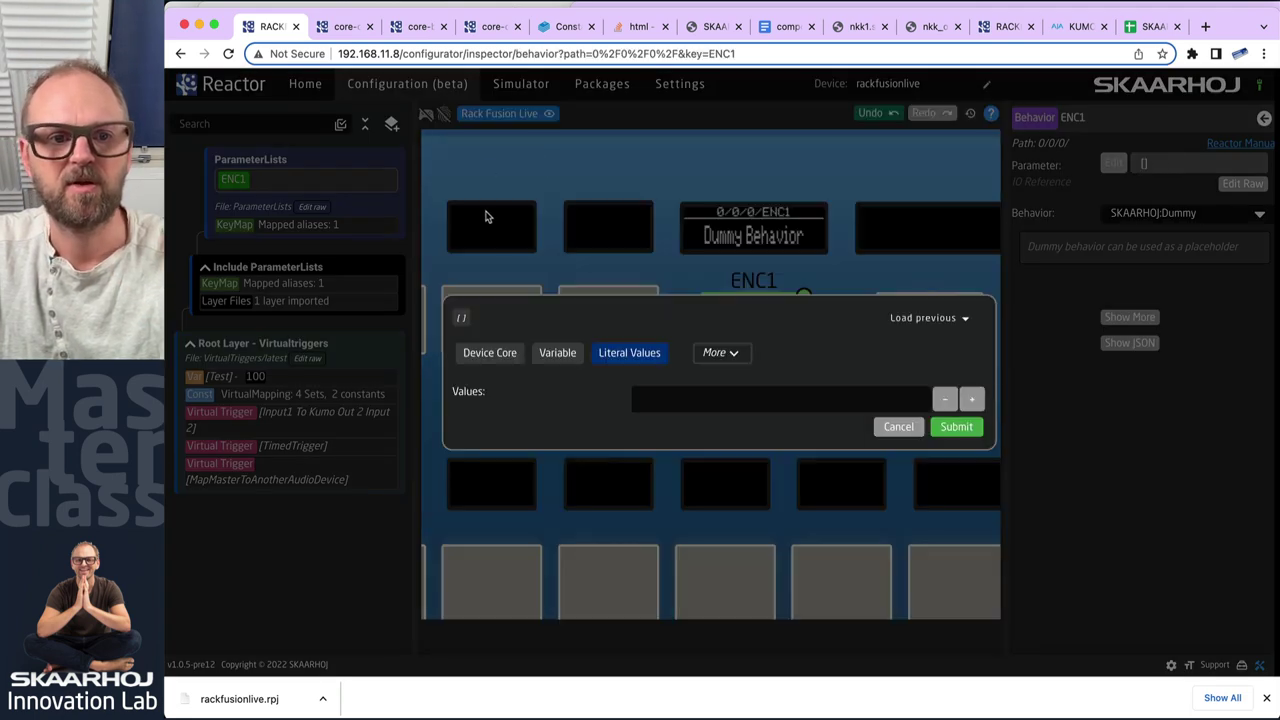
pyautogui.click(492, 352)
pyautogui.click(533, 459)
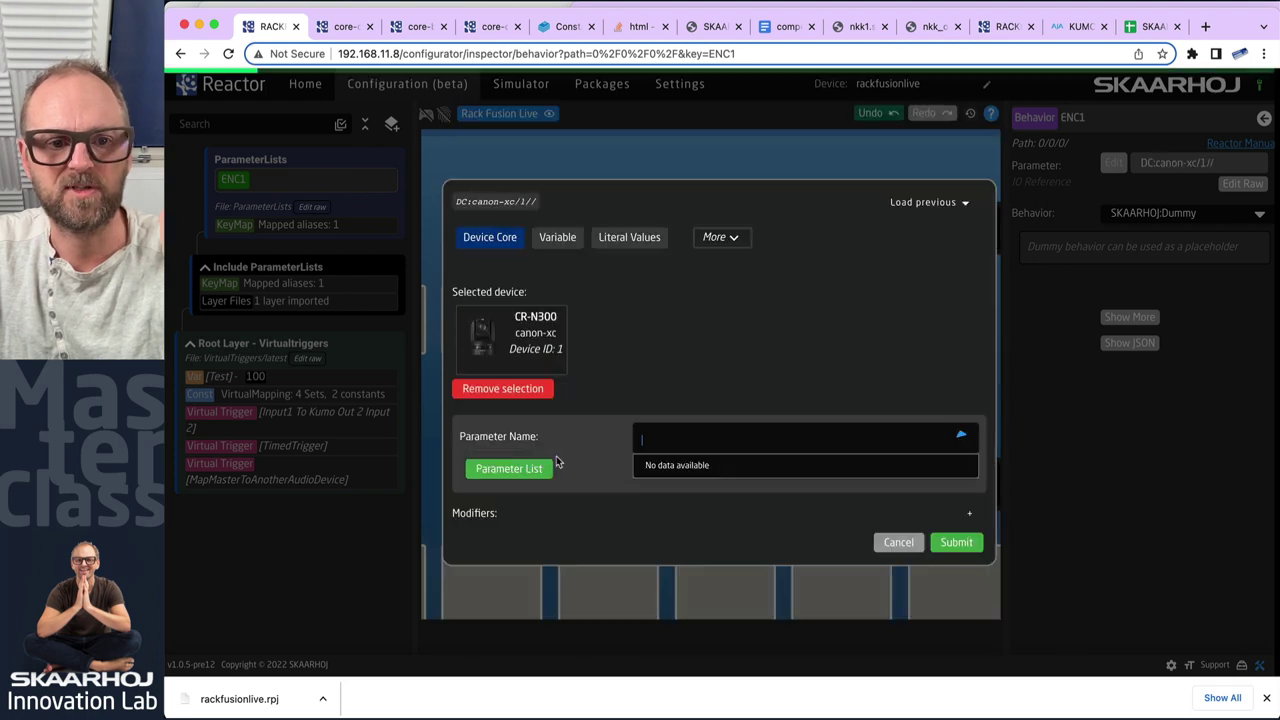
pyautogui.write('shoo')
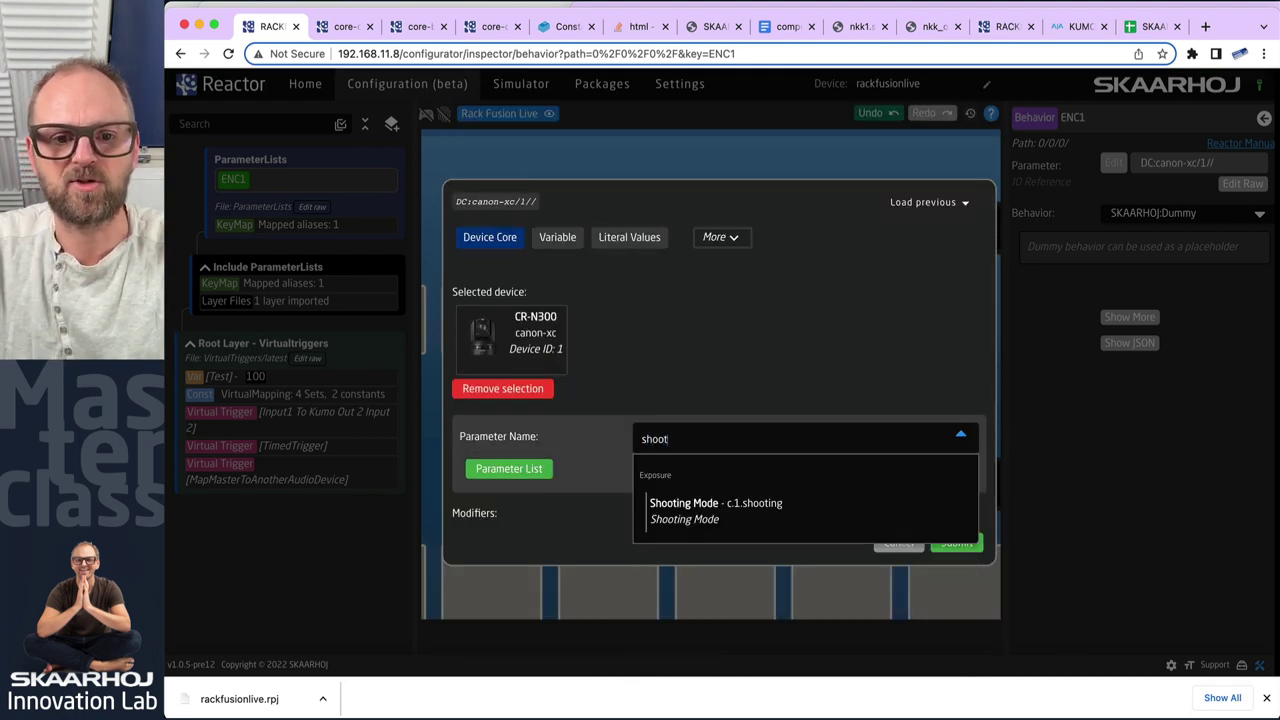
pyautogui.write('t')
pyautogui.click(720, 505)
pyautogui.click(955, 543)
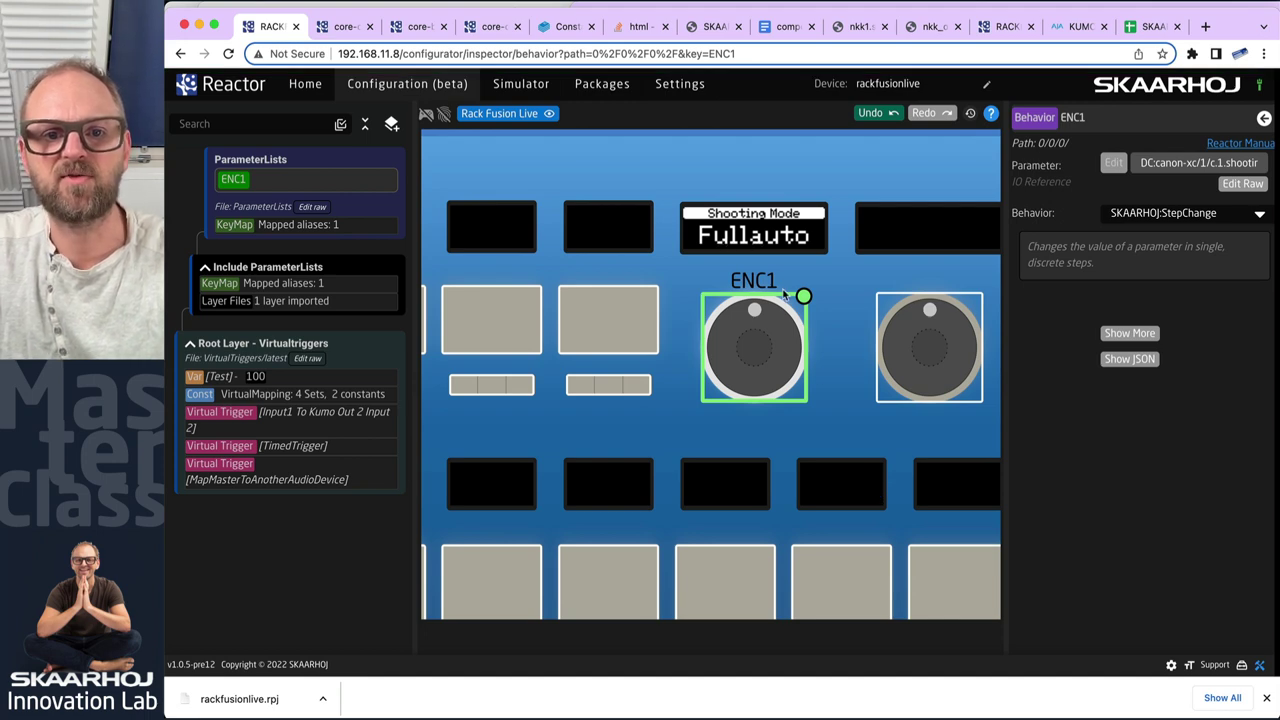
# - Turn on live testing and turn ENC1 to step through Shooting Mode values
pyautogui.click(435, 118)
pyautogui.scroll(-2, 813, 363)
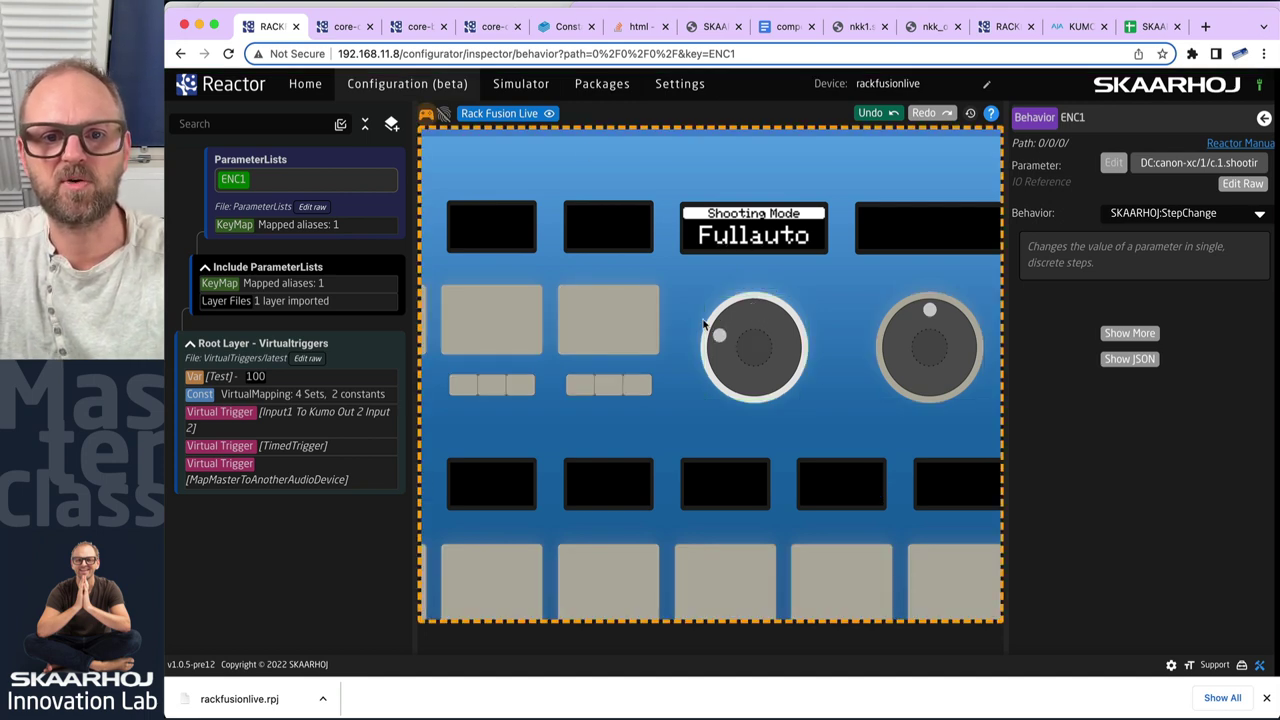
pyautogui.moveTo(790, 347); pyautogui.dragTo(727, 337)
# - Bring back the Canon XC manual at the Shooting Mode row (Fullauto, Manual, Scene)
pyautogui.press('super+Tab')
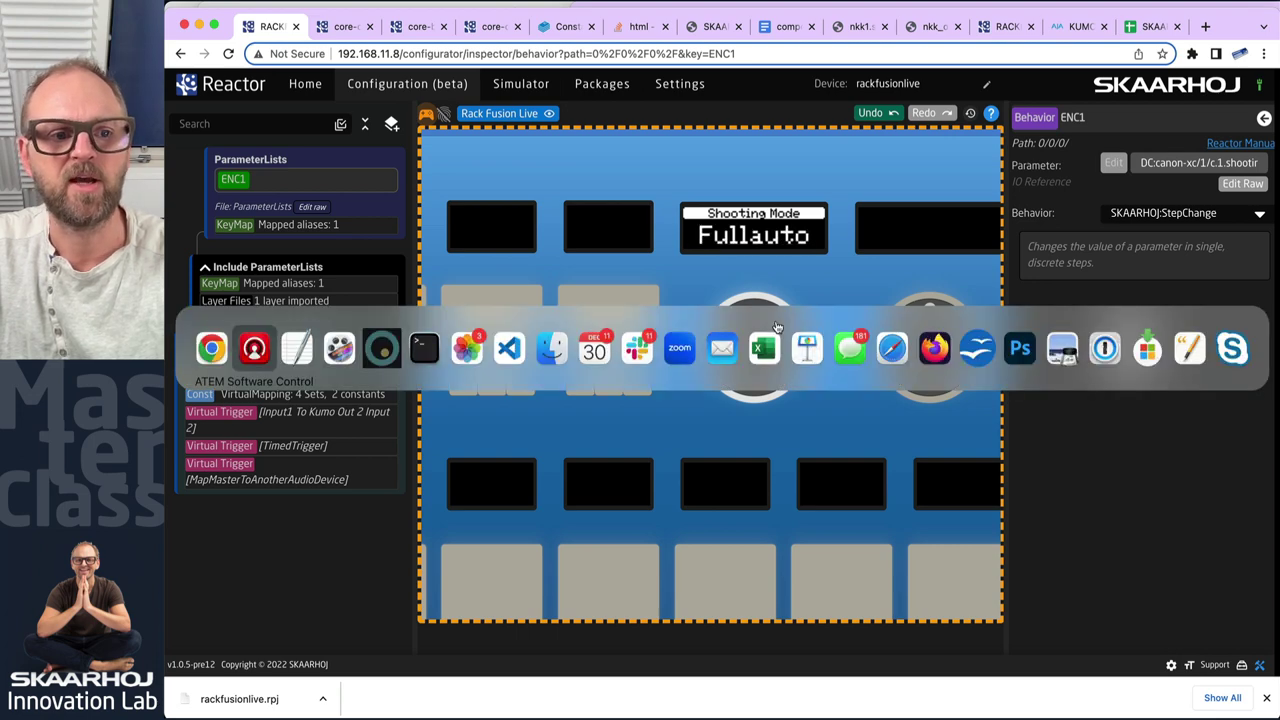
pyautogui.press('super+Tab')
pyautogui.click(345, 26)
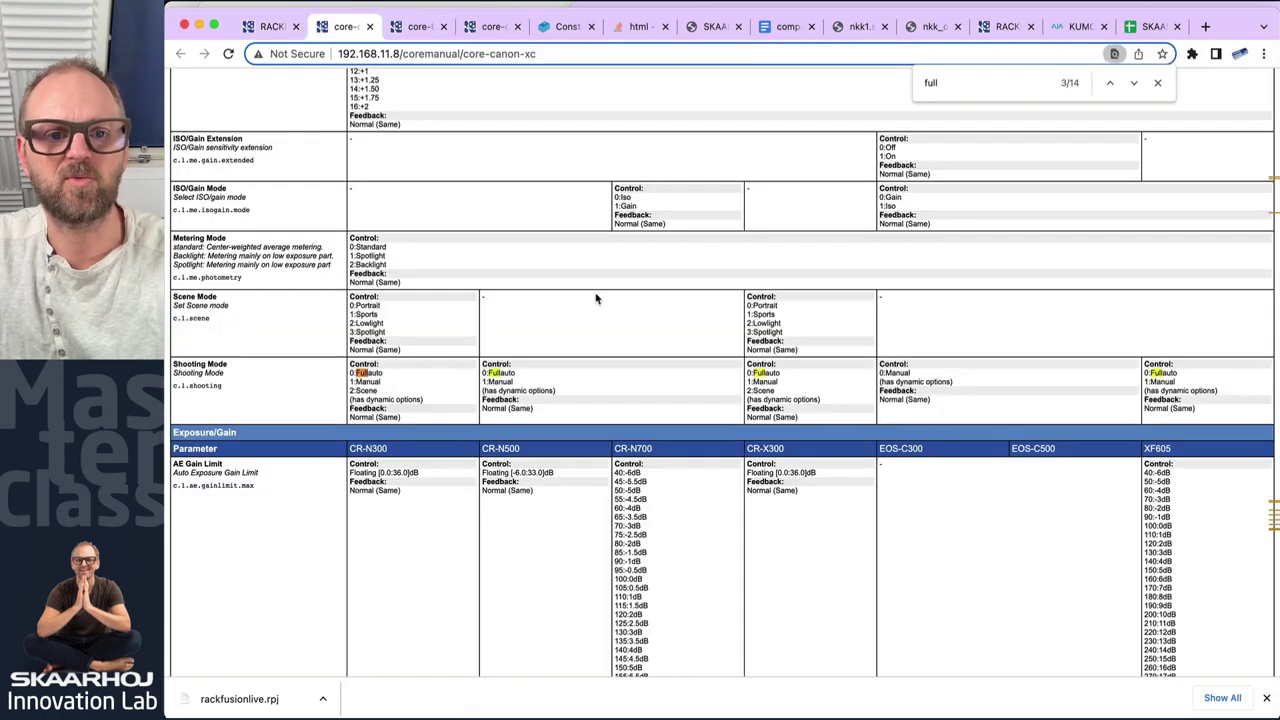
pyautogui.scroll(10, 388, 328)
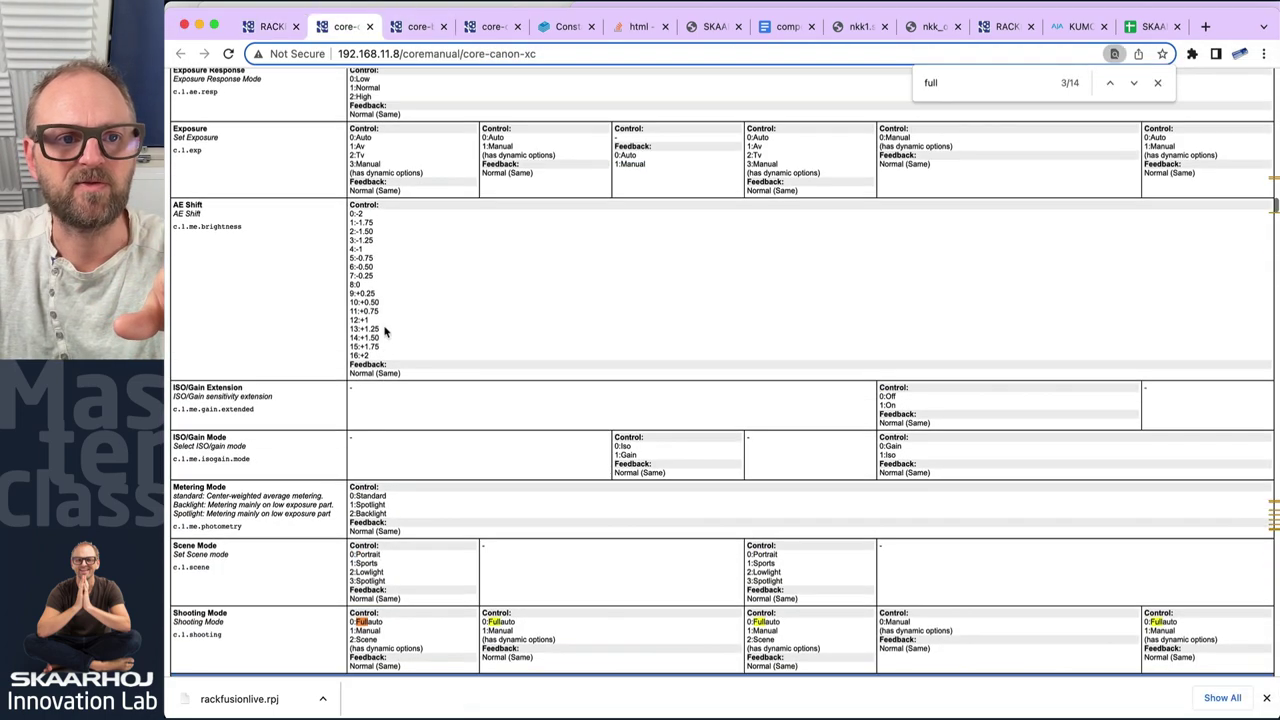
pyautogui.scroll(-10, 394, 337)
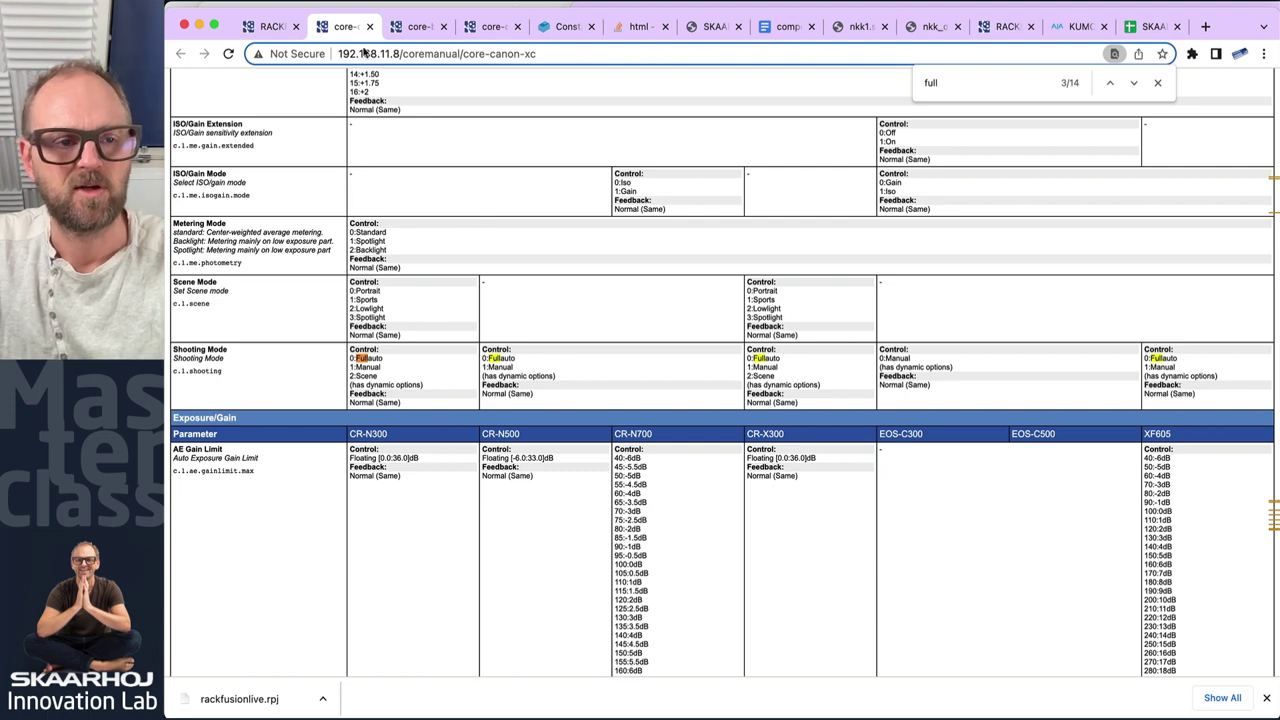
# - Change the CR-N300 camera's model to CR-N500 and IP to 192.168.10.223, and save
pyautogui.click(276, 30)
pyautogui.click(305, 84)
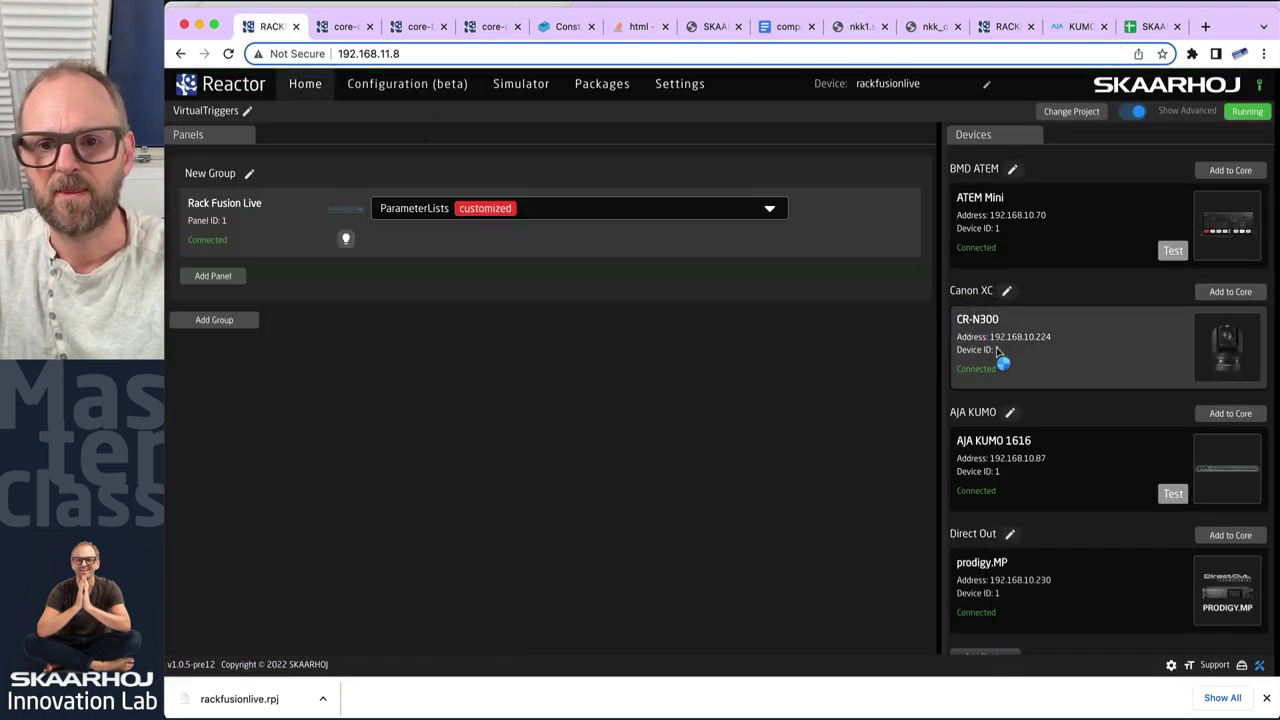
pyautogui.click(975, 330)
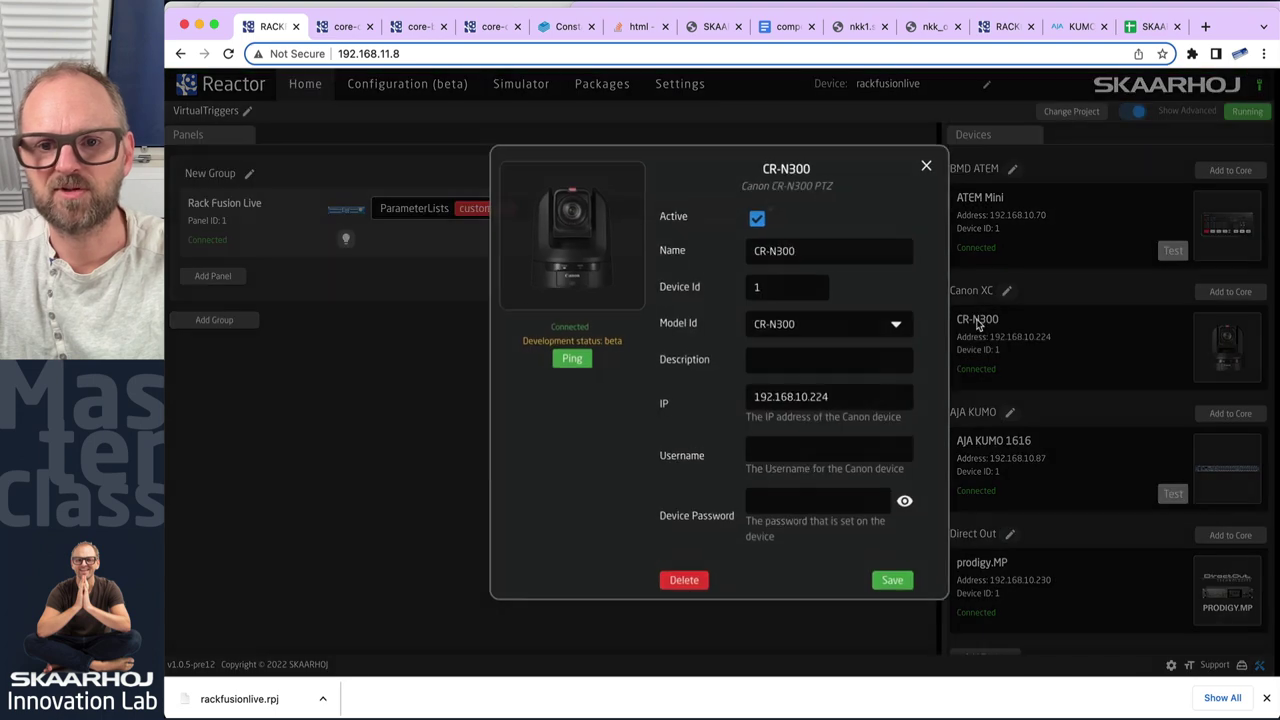
pyautogui.click(868, 319)
pyautogui.click(795, 357)
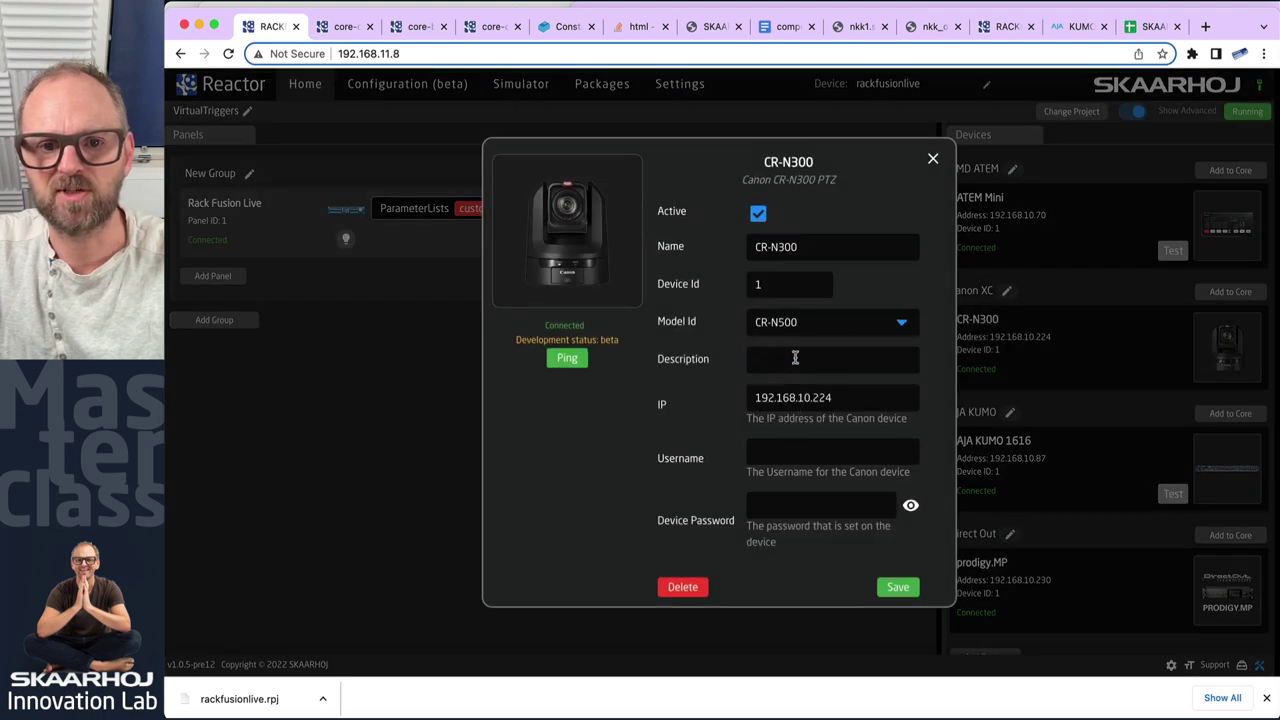
pyautogui.click(840, 397)
pyautogui.press('BackSpace')
pyautogui.write('3')
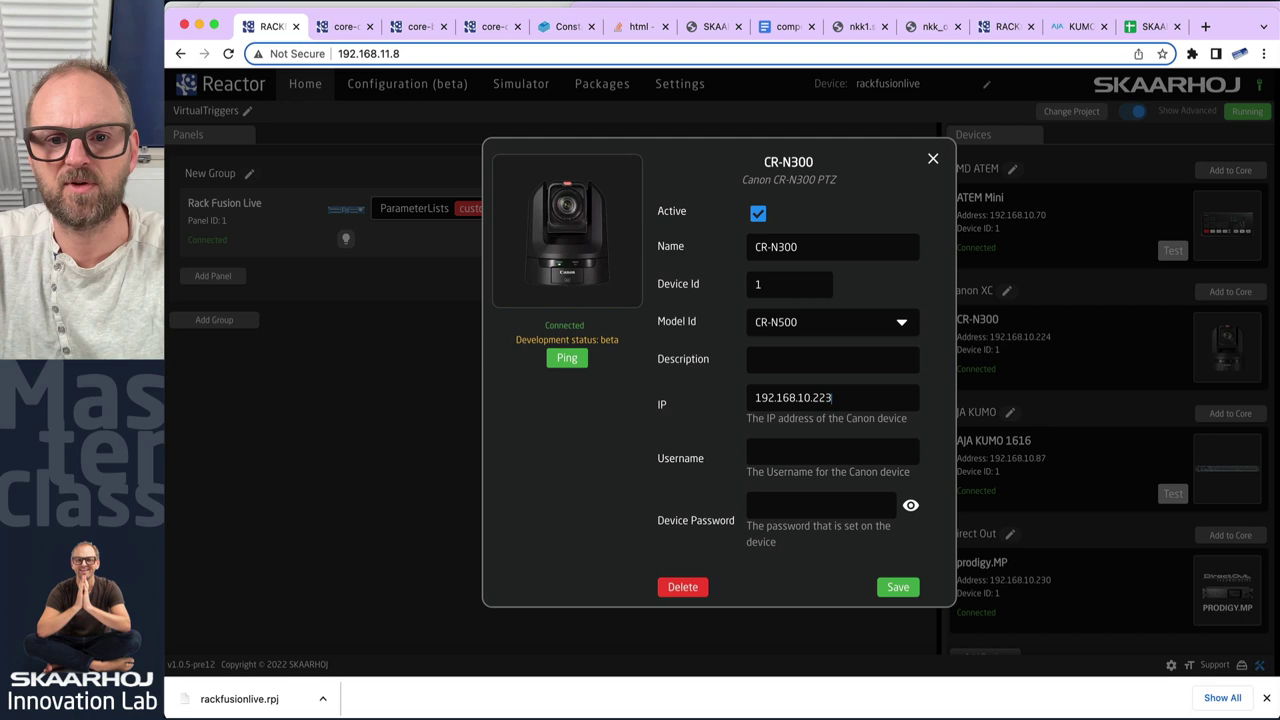
pyautogui.click(898, 588)
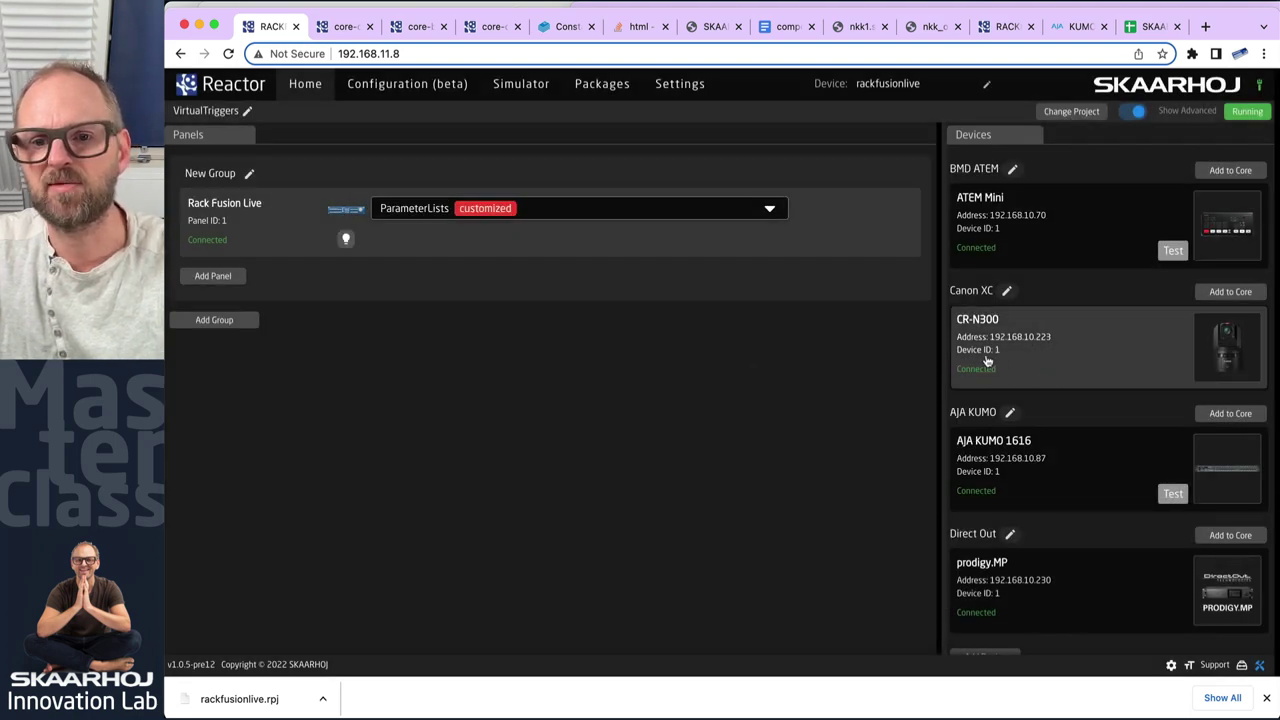
# - In Configuration, turn ENC1 to switch Shooting Mode from Manual back to Fullauto
pyautogui.click(398, 87)
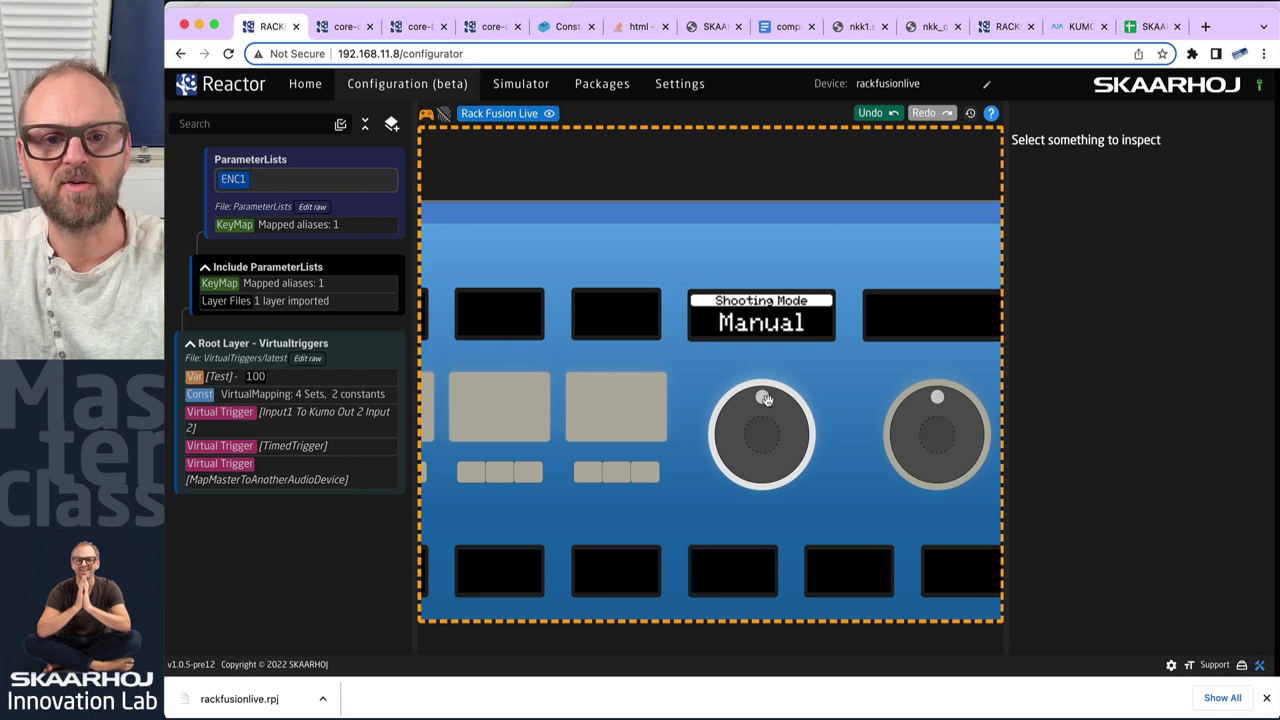
pyautogui.scroll(-1, 808, 420)
pyautogui.scroll(3, 808, 420)
pyautogui.scroll(-3, 808, 420)
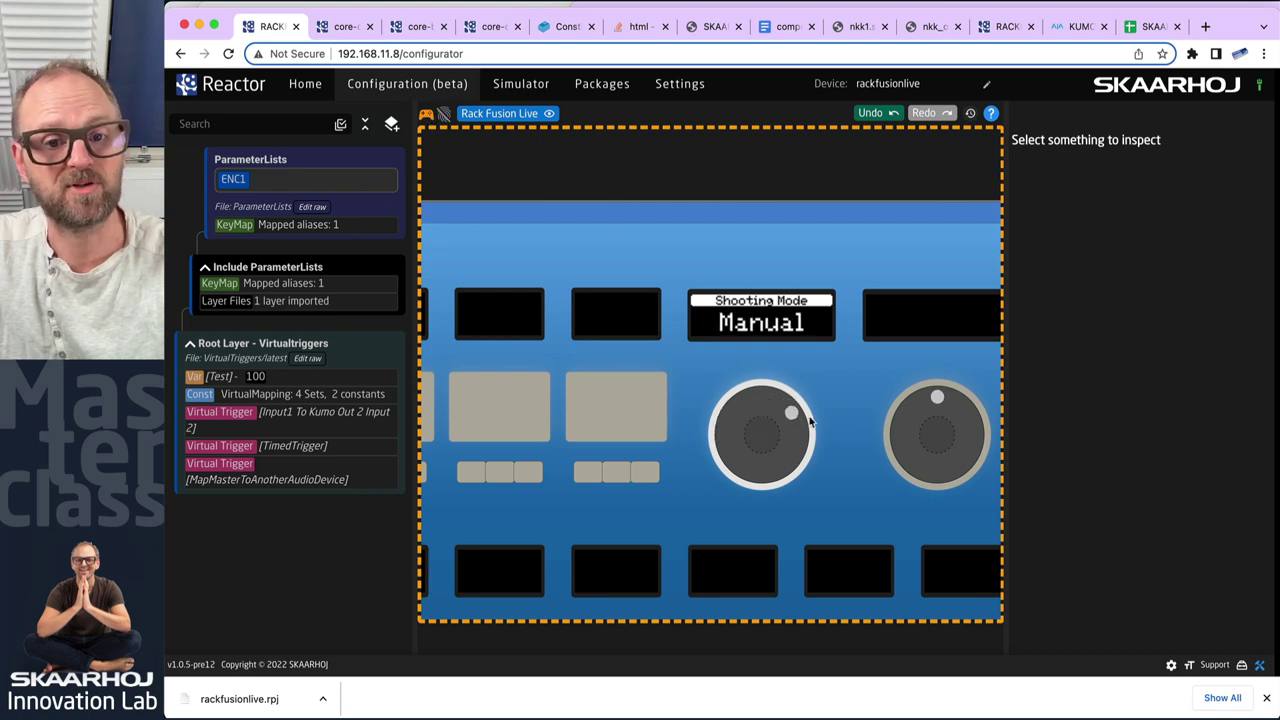
pyautogui.moveTo(808, 423); pyautogui.dragTo(741, 412)
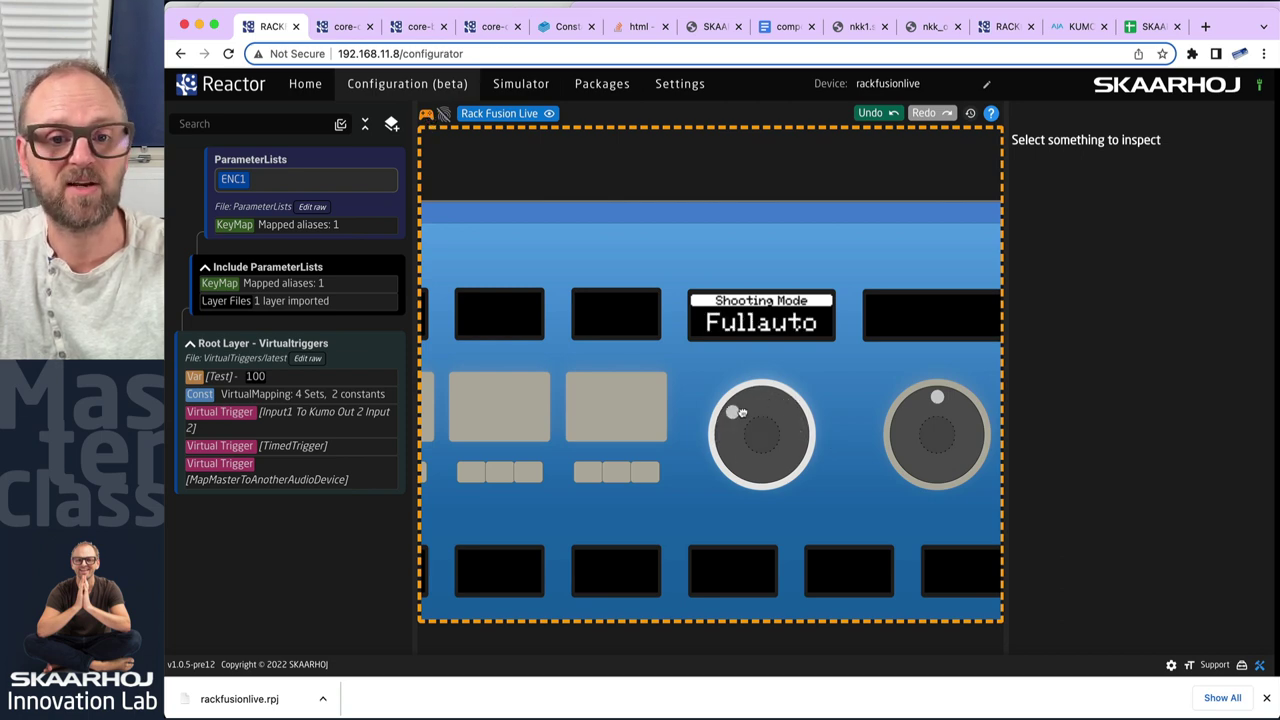
pyautogui.click(379, 30)
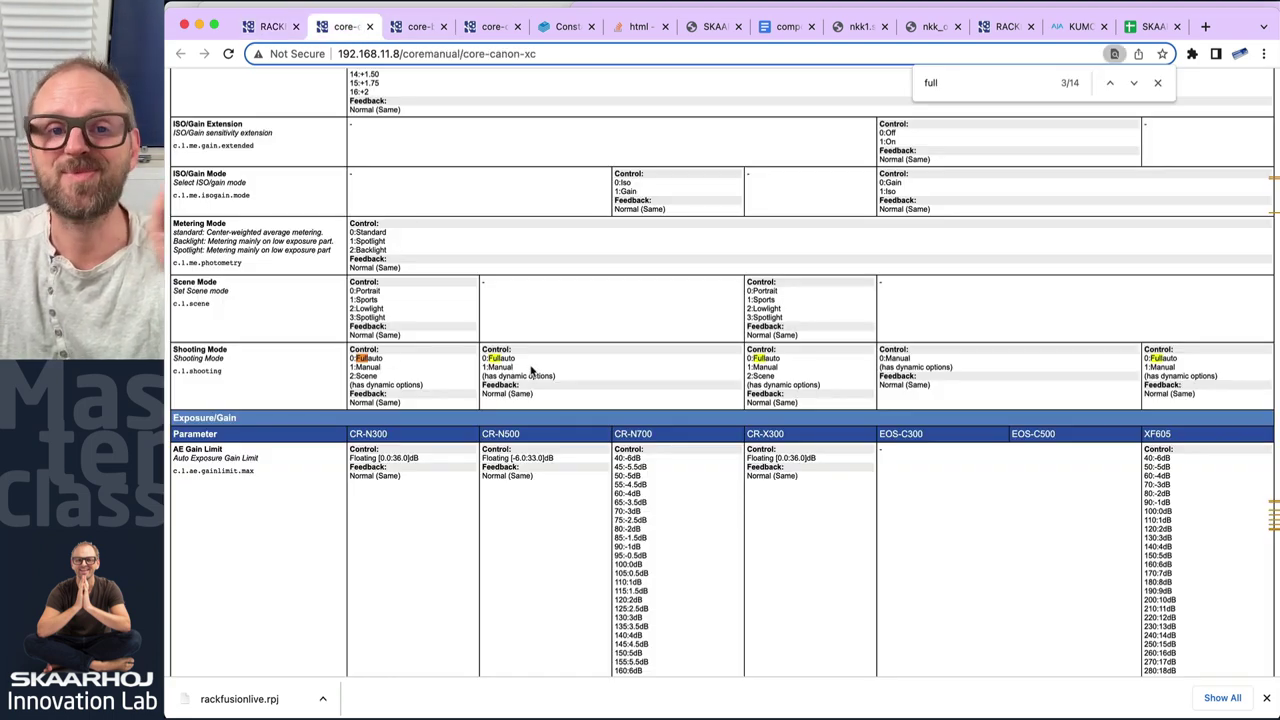
# - Scroll to the Gain row: CR-N300 0–36.0dB, CR-N500 −6–33.0dB
pyautogui.scroll(5, 533, 368)
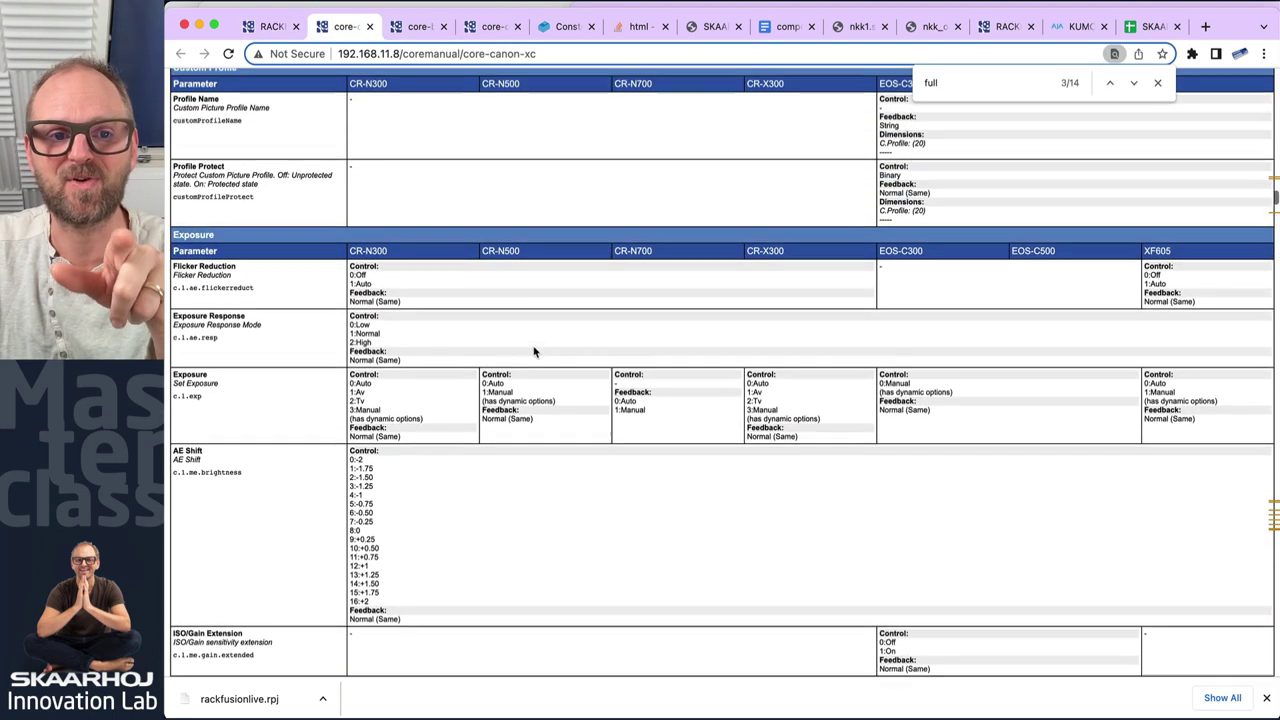
pyautogui.scroll(1, 533, 352)
pyautogui.scroll(-10, 549, 466)
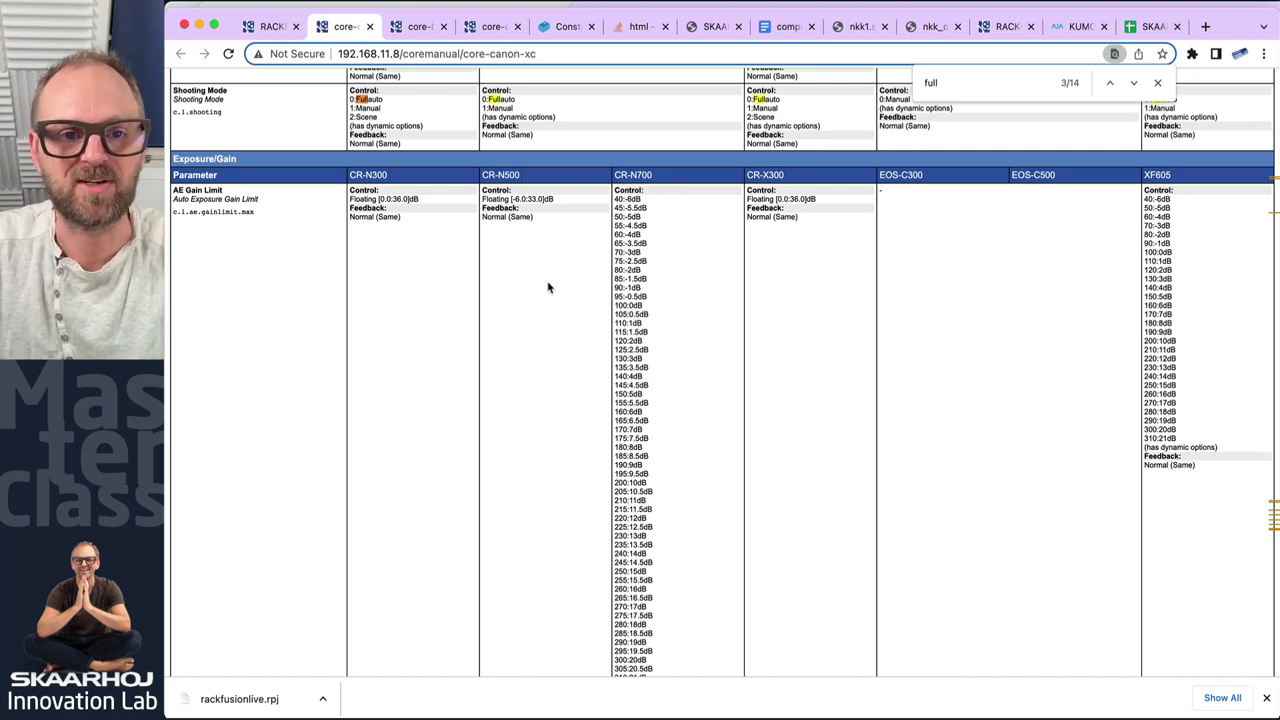
pyautogui.scroll(-10, 543, 298)
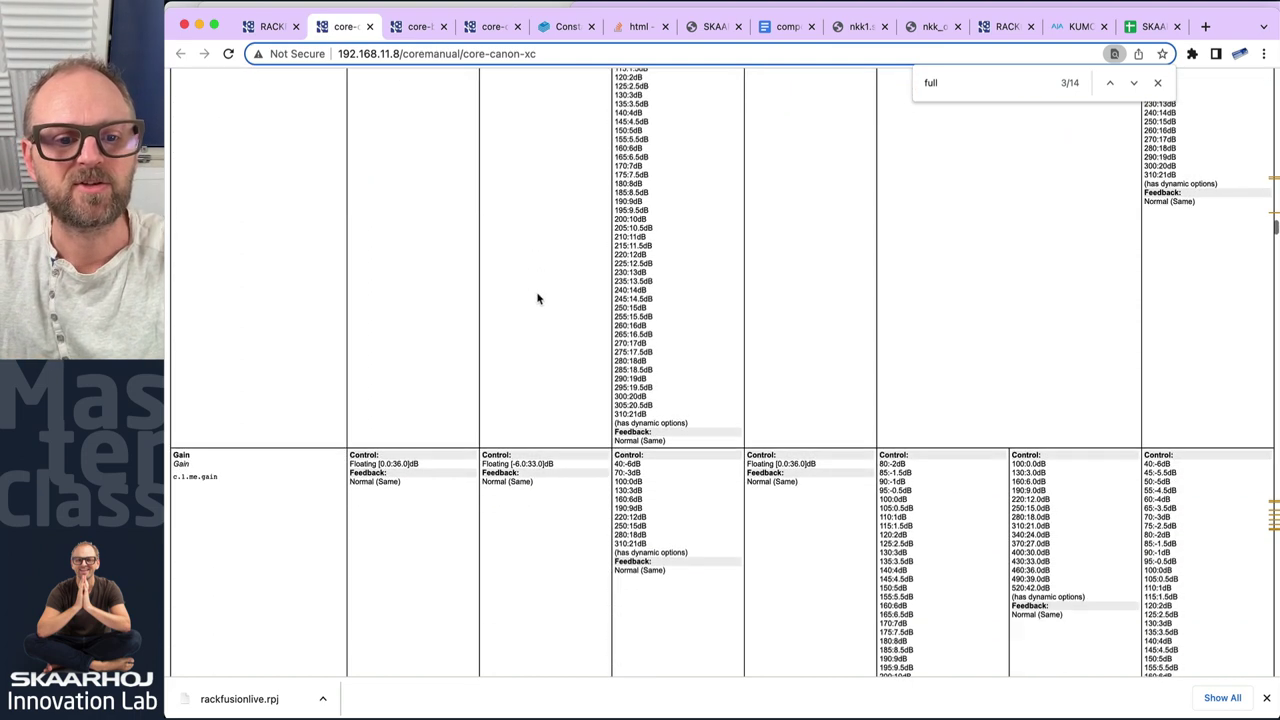
# - Search the Canon XC manual for 'string' and step through the matches to the last
pyautogui.write('stirn')
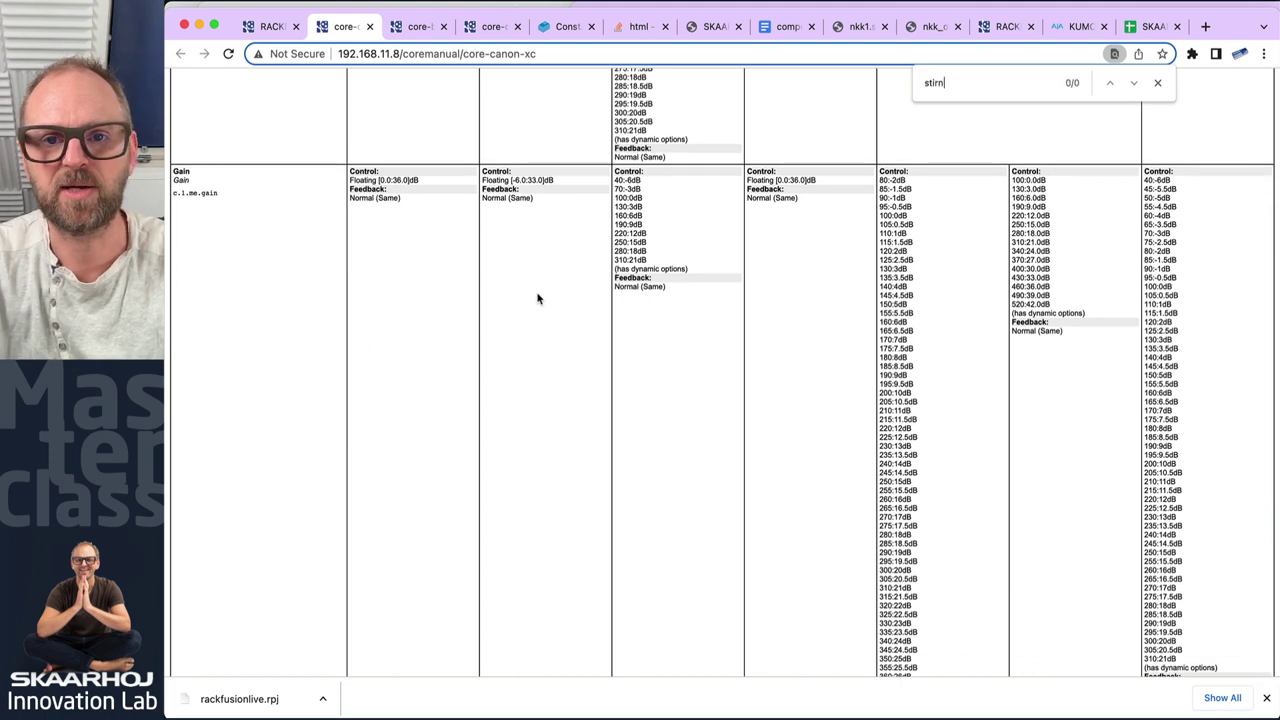
pyautogui.write('ng')
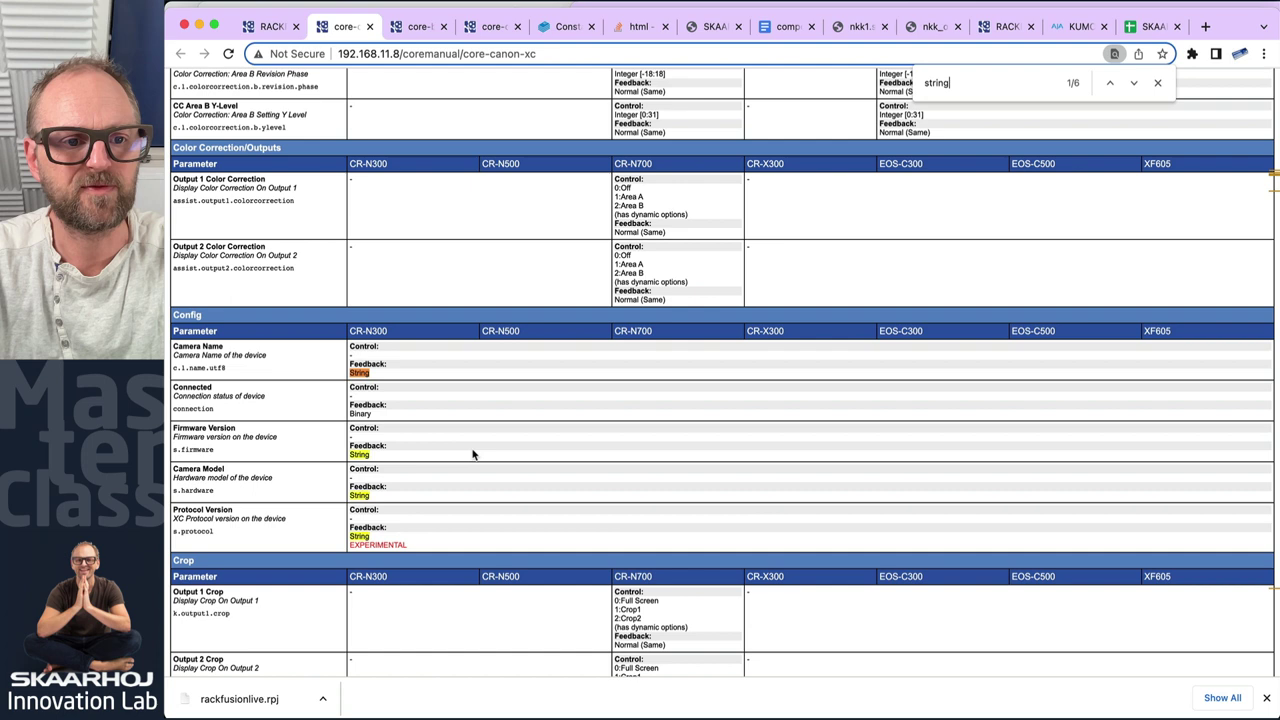
pyautogui.press('Return')
pyautogui.press('Return')
pyautogui.press('Return')
pyautogui.press('Return')
pyautogui.press('Return')
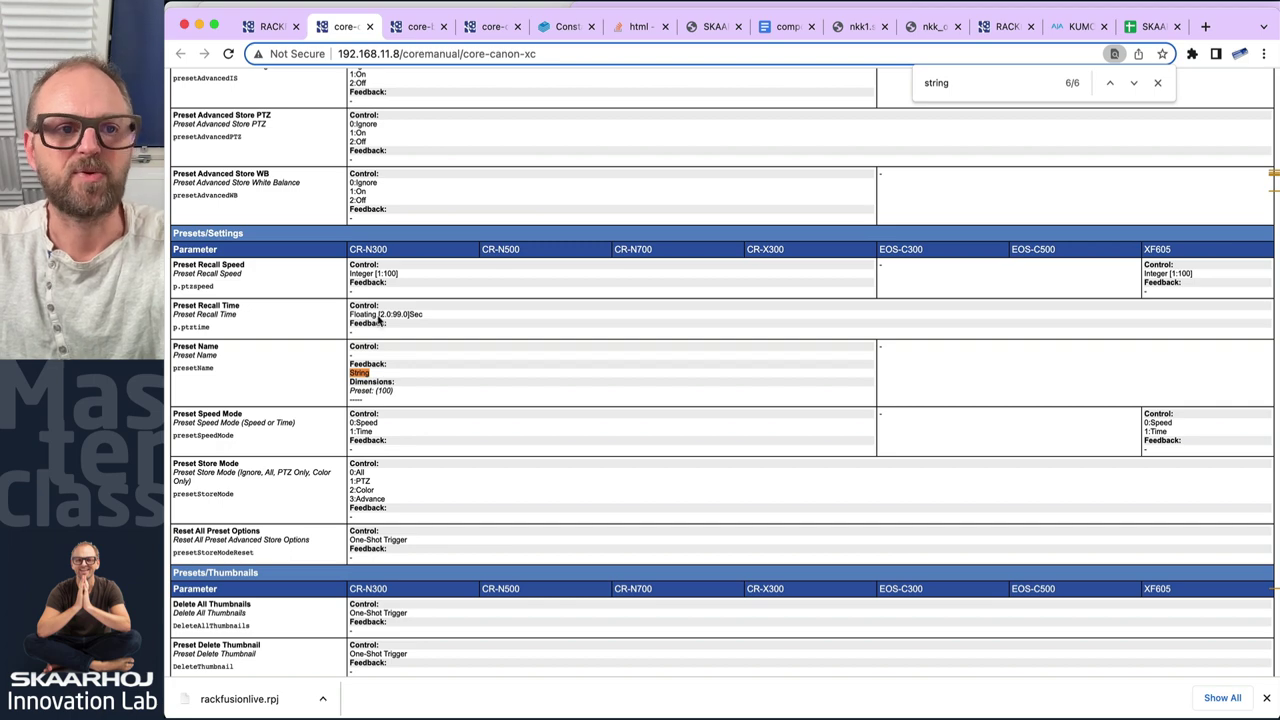
pyautogui.scroll(-8, 750, 288)
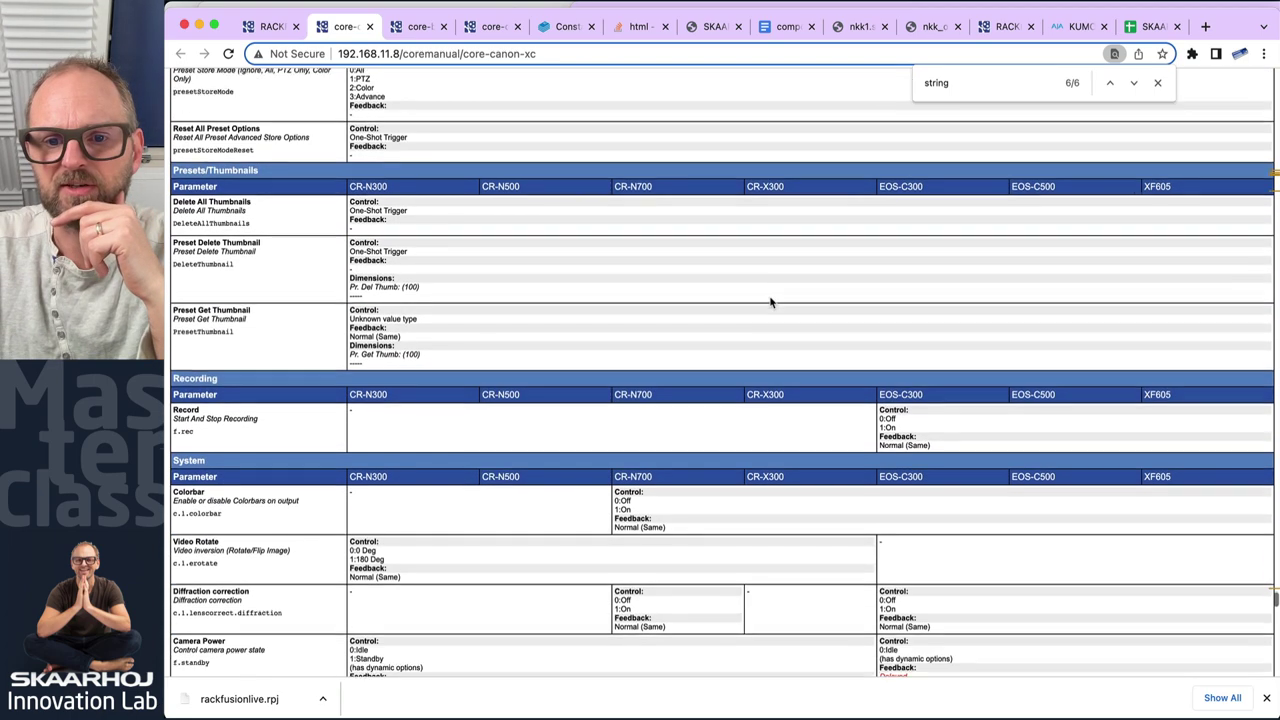
pyautogui.scroll(-1, 770, 302)
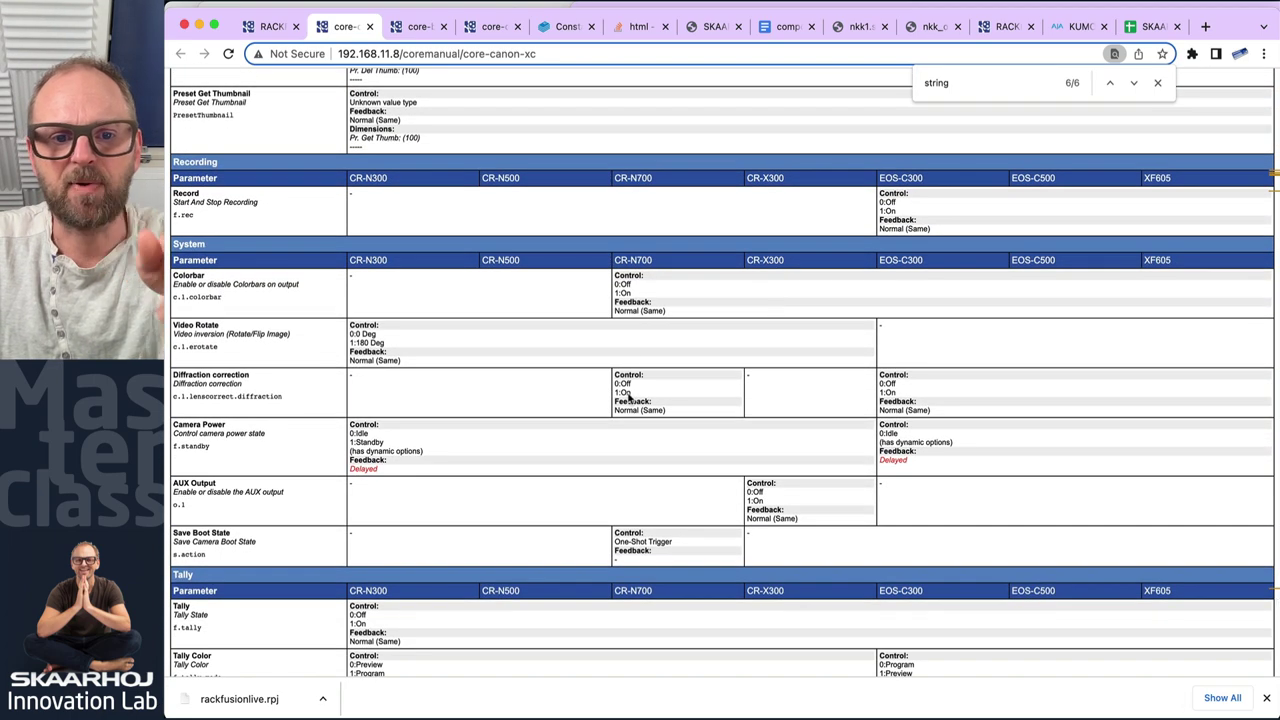
# - Review the Diffraction correction, WB CC and Focus parameter sections of the manual
pyautogui.moveTo(636, 398); pyautogui.dragTo(615, 384)
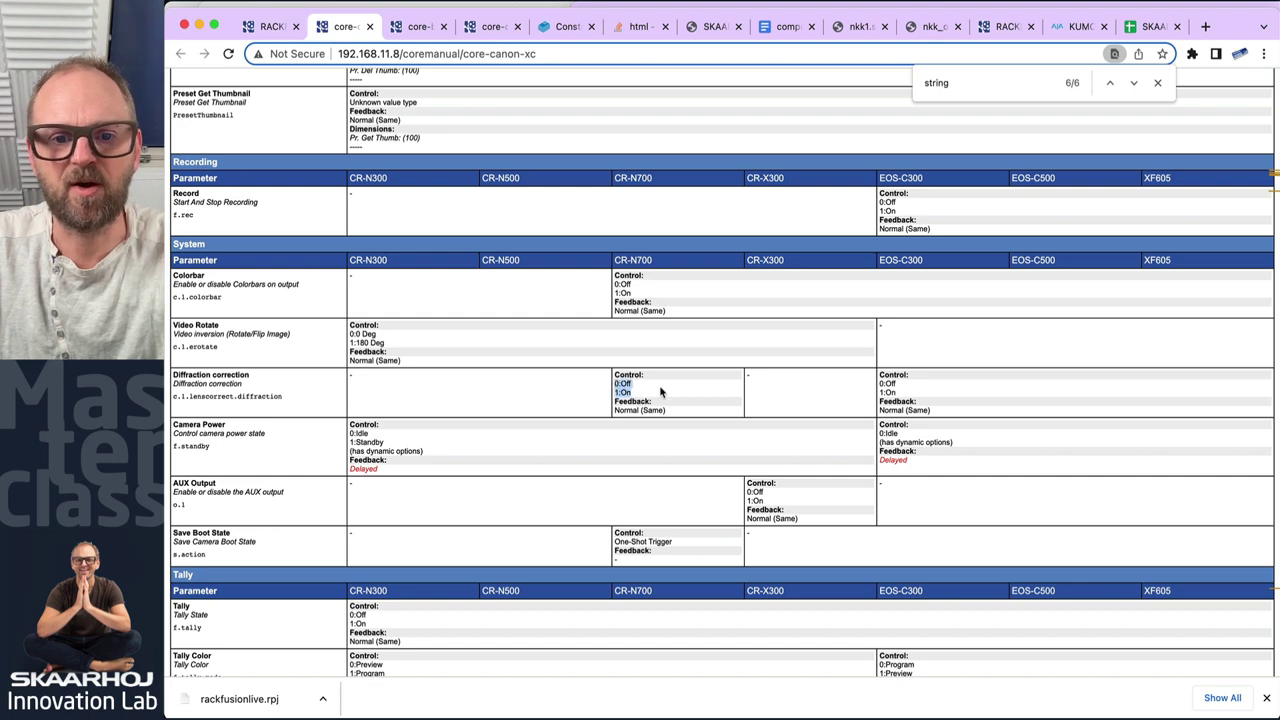
pyautogui.scroll(-6, 660, 392)
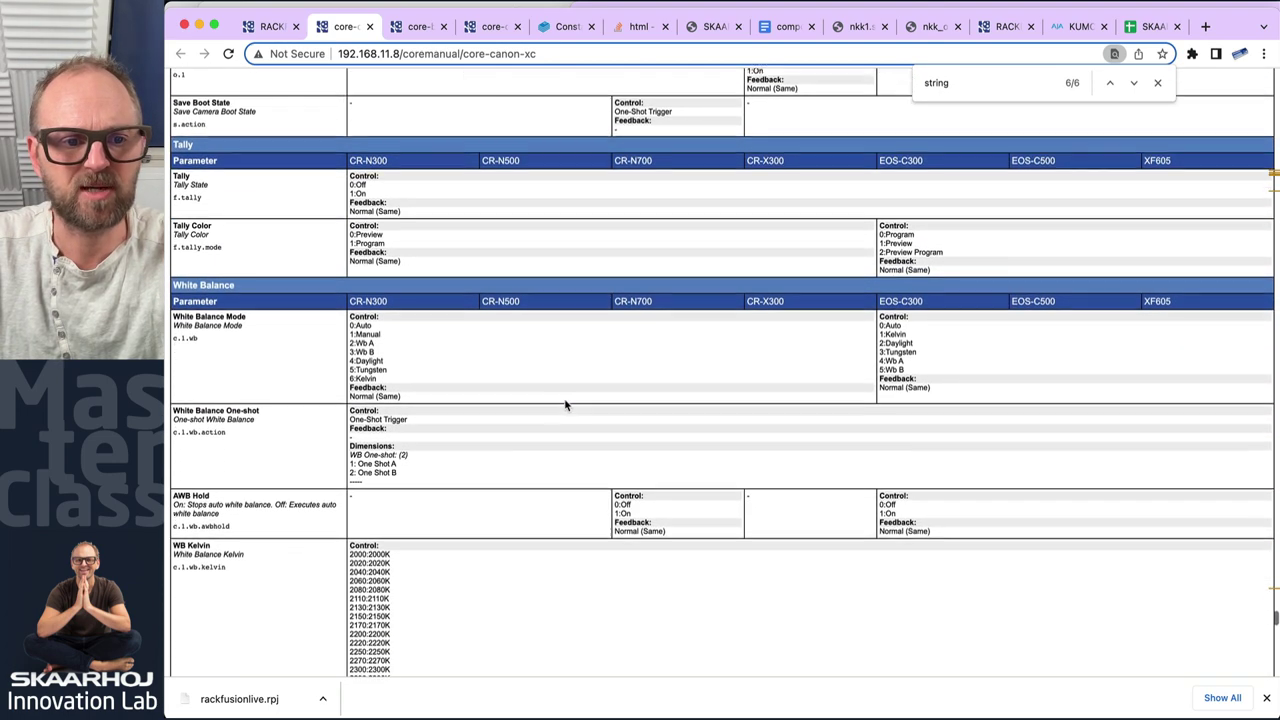
pyautogui.scroll(-12, 565, 405)
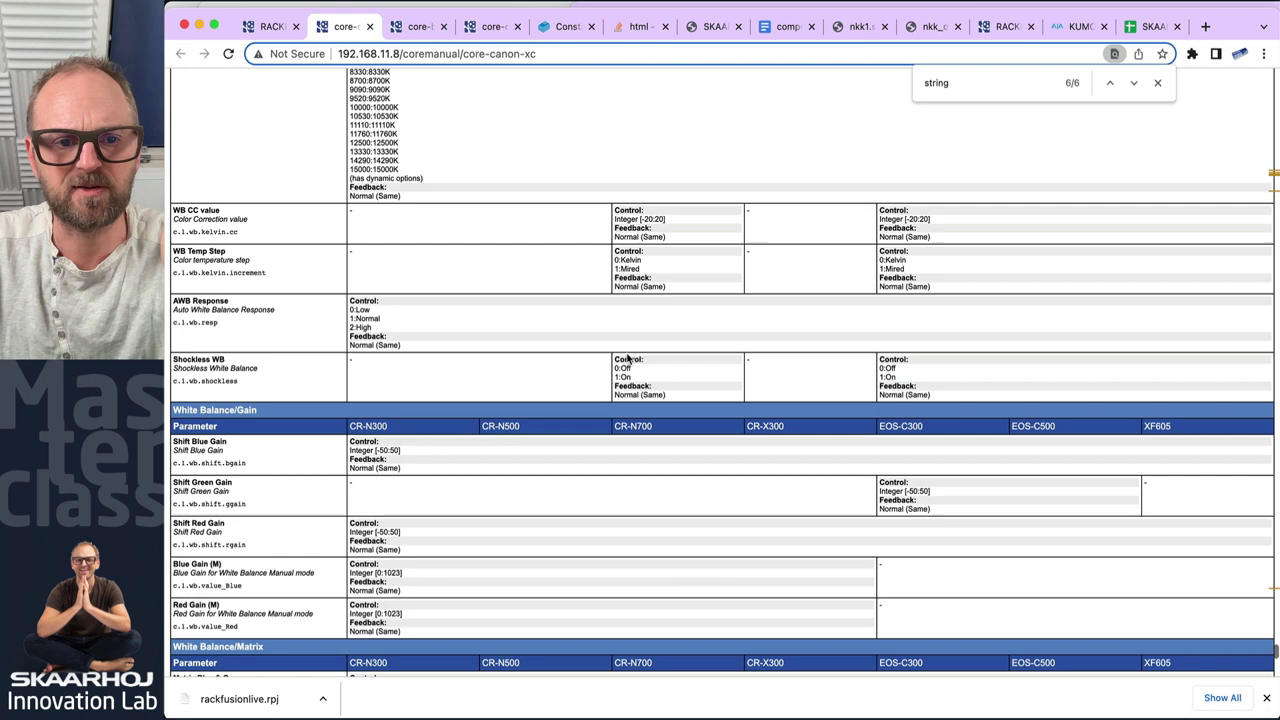
pyautogui.scroll(-1, 627, 356)
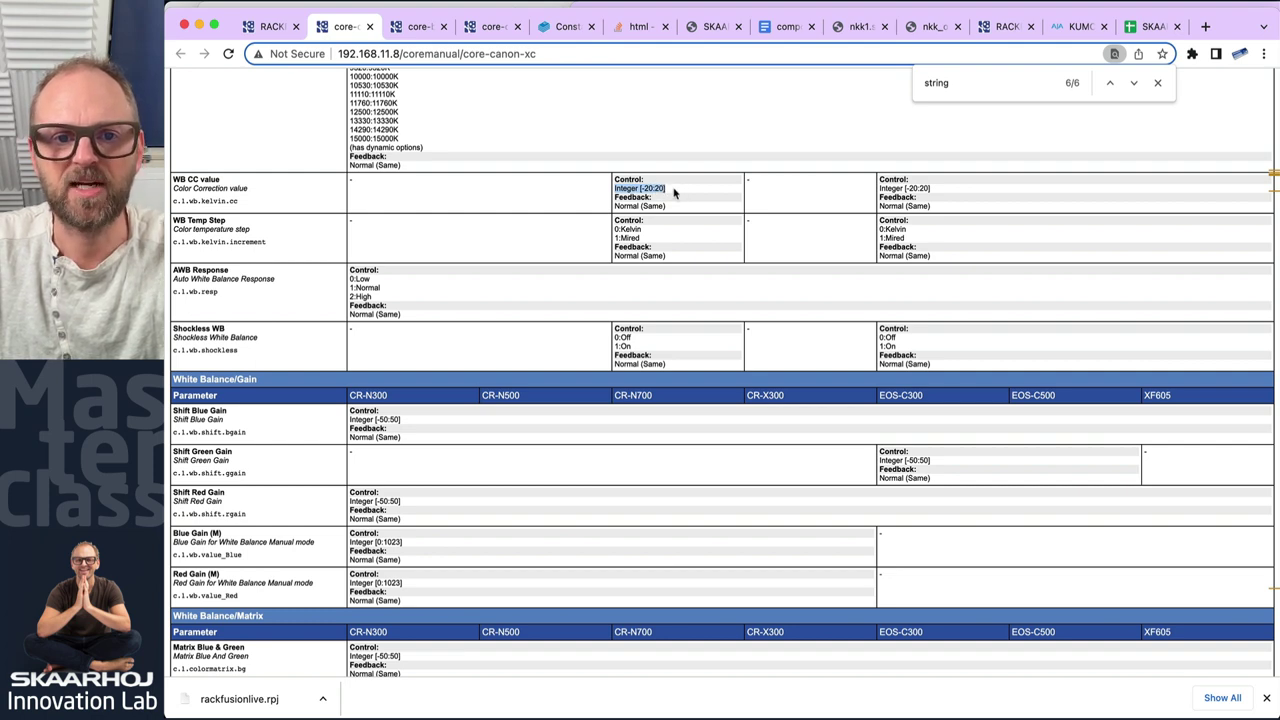
pyautogui.click(667, 191)
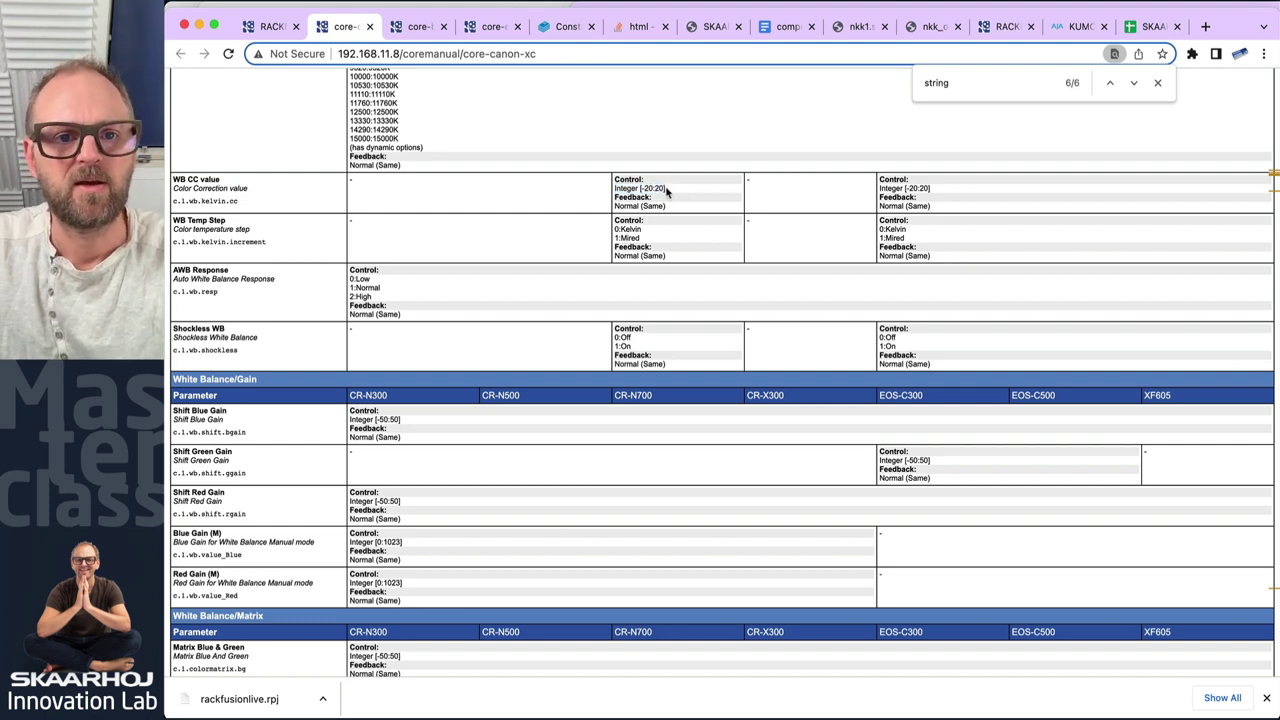
pyautogui.scroll(5, 667, 193)
pyautogui.scroll(-7, 668, 195)
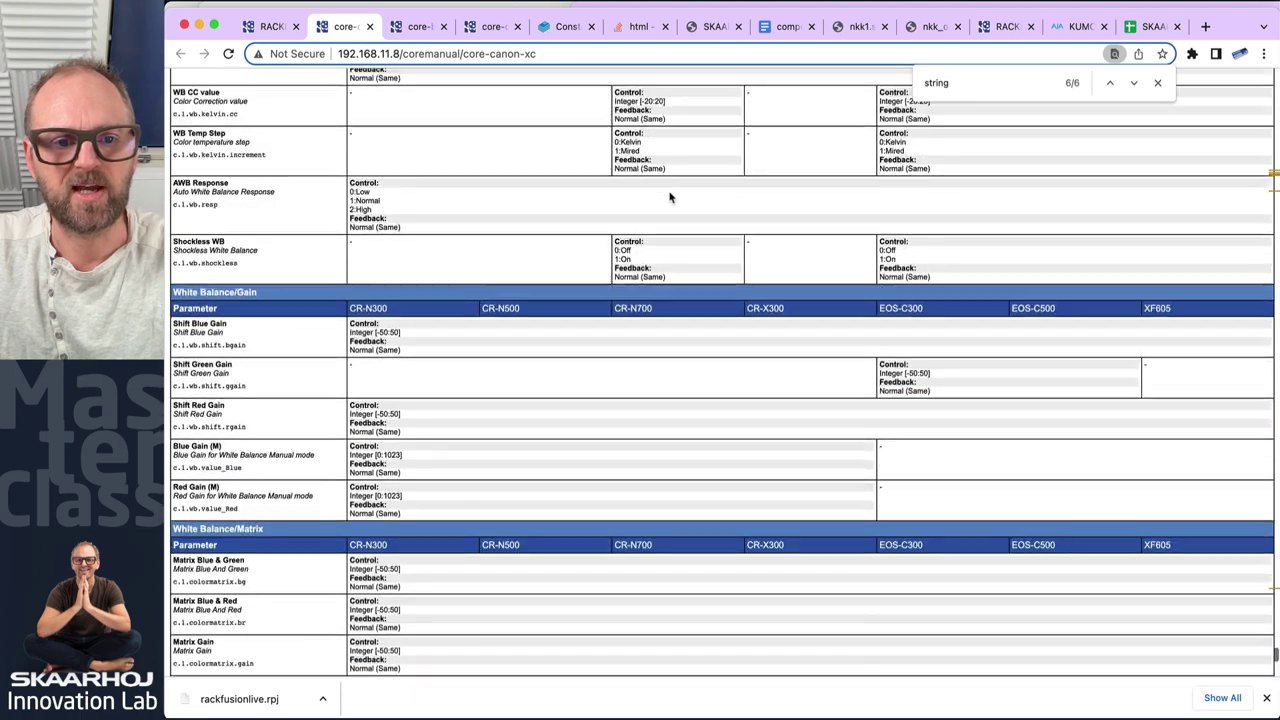
pyautogui.scroll(-8, 669, 195)
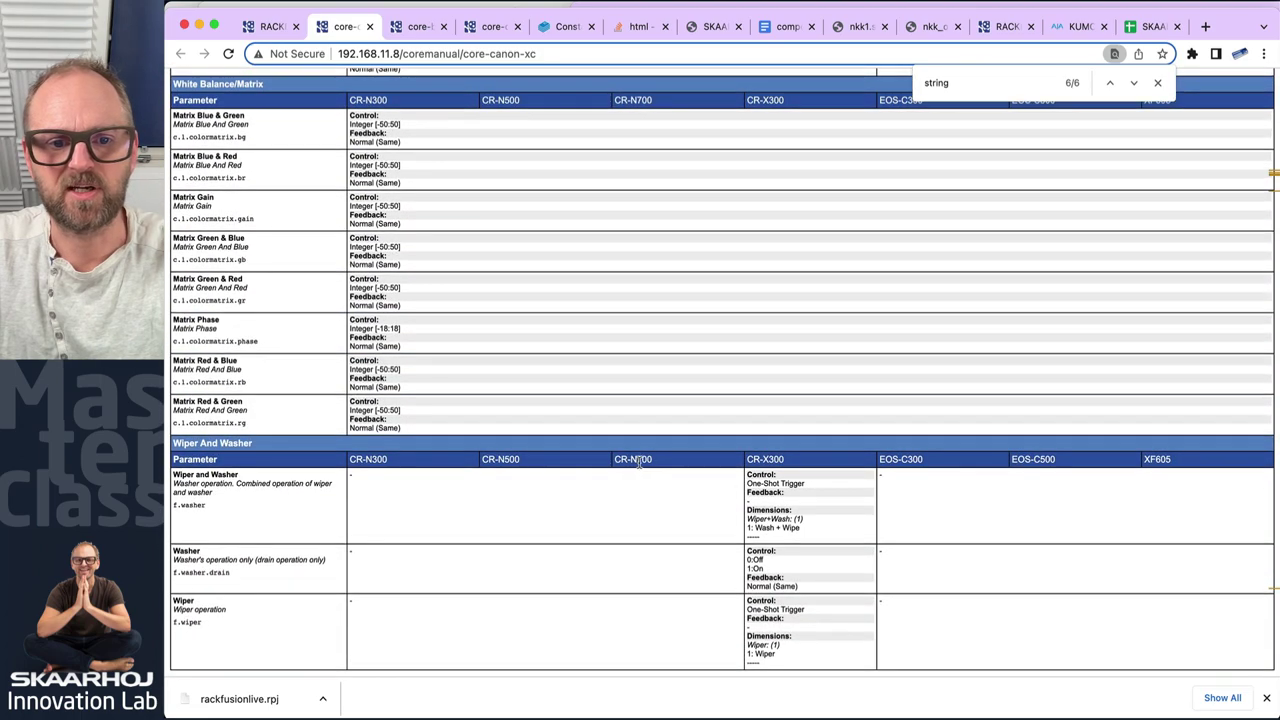
pyautogui.scroll(20, 652, 470)
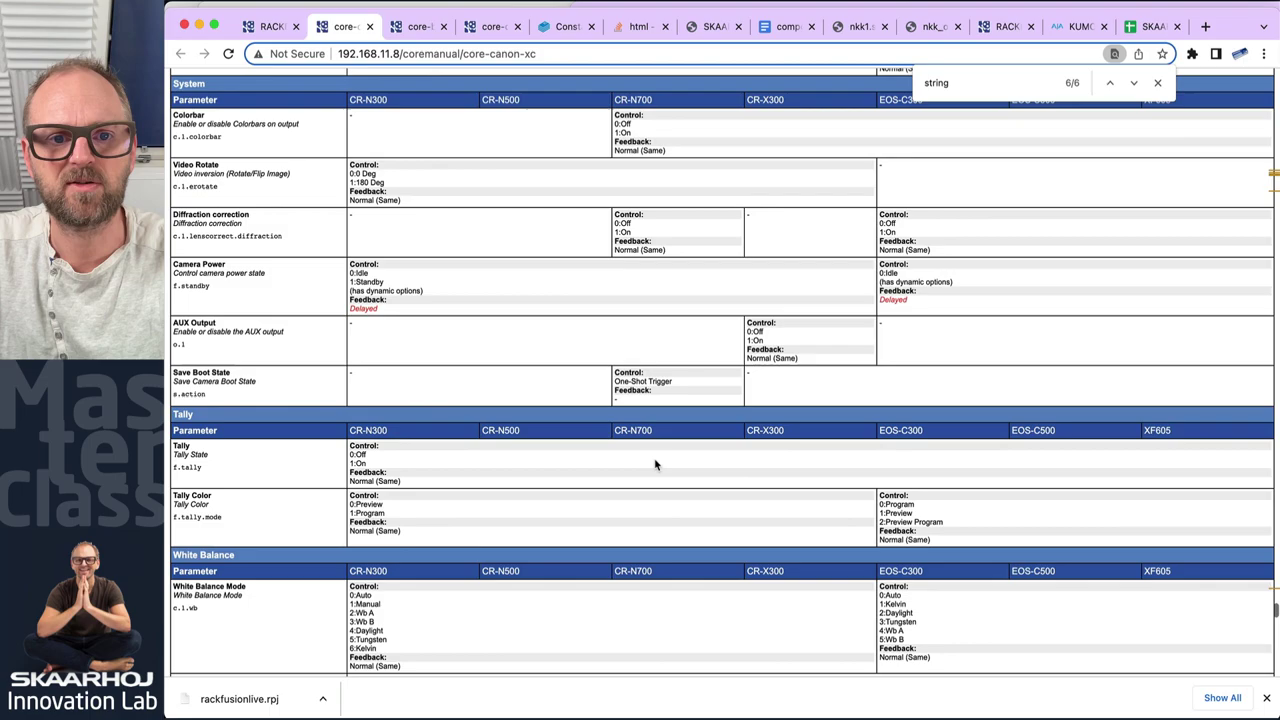
pyautogui.scroll(20, 658, 463)
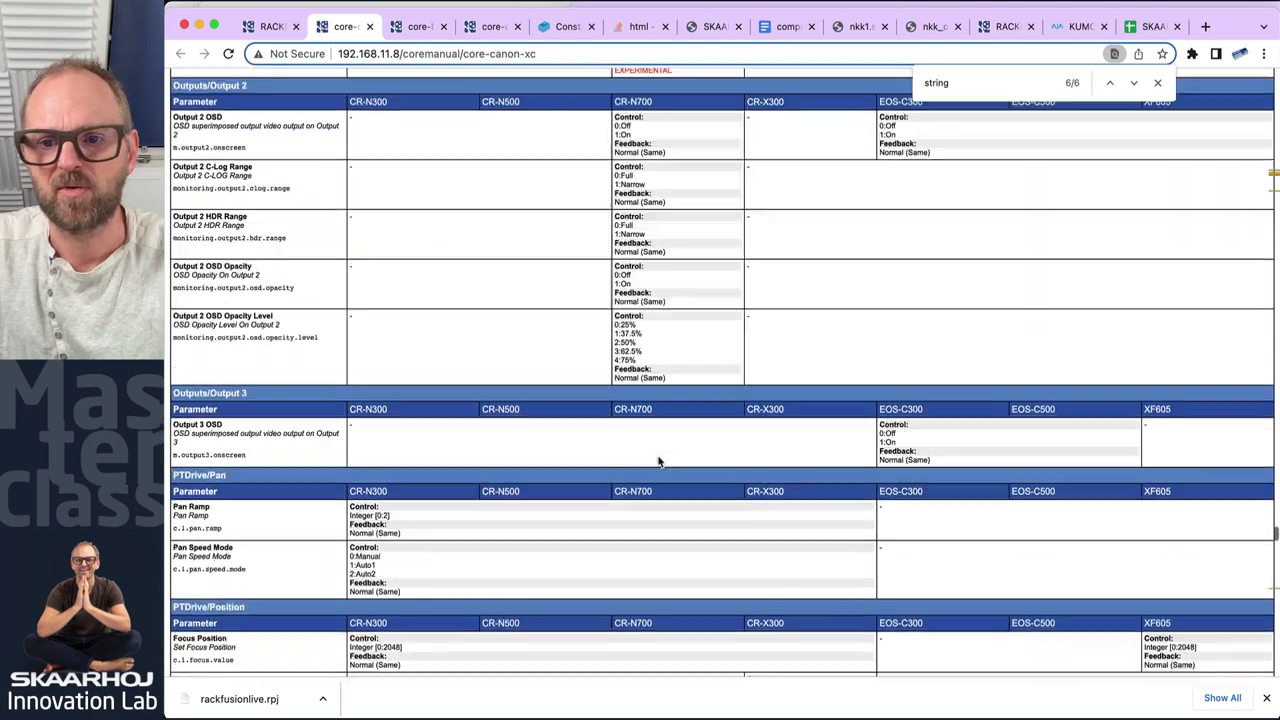
pyautogui.scroll(20, 634, 392)
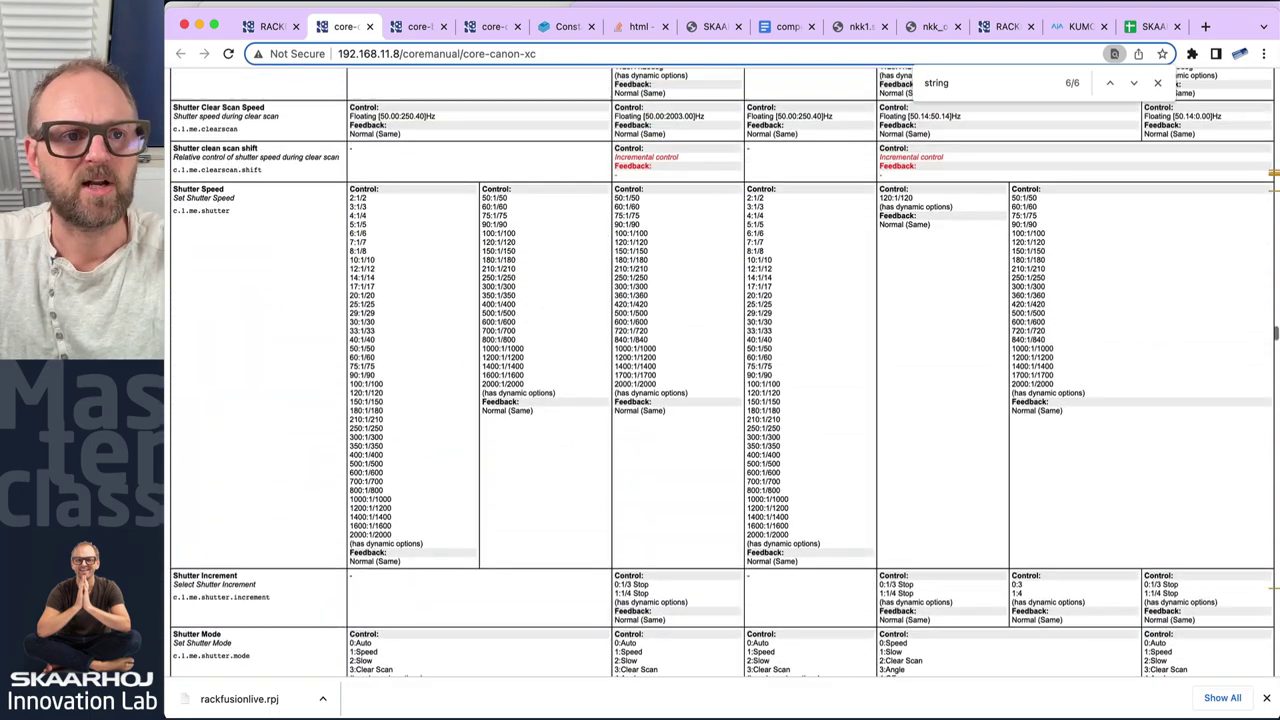
# - Select the second encoder in the configurator and create a new ENC2 behavior
pyautogui.click(272, 26)
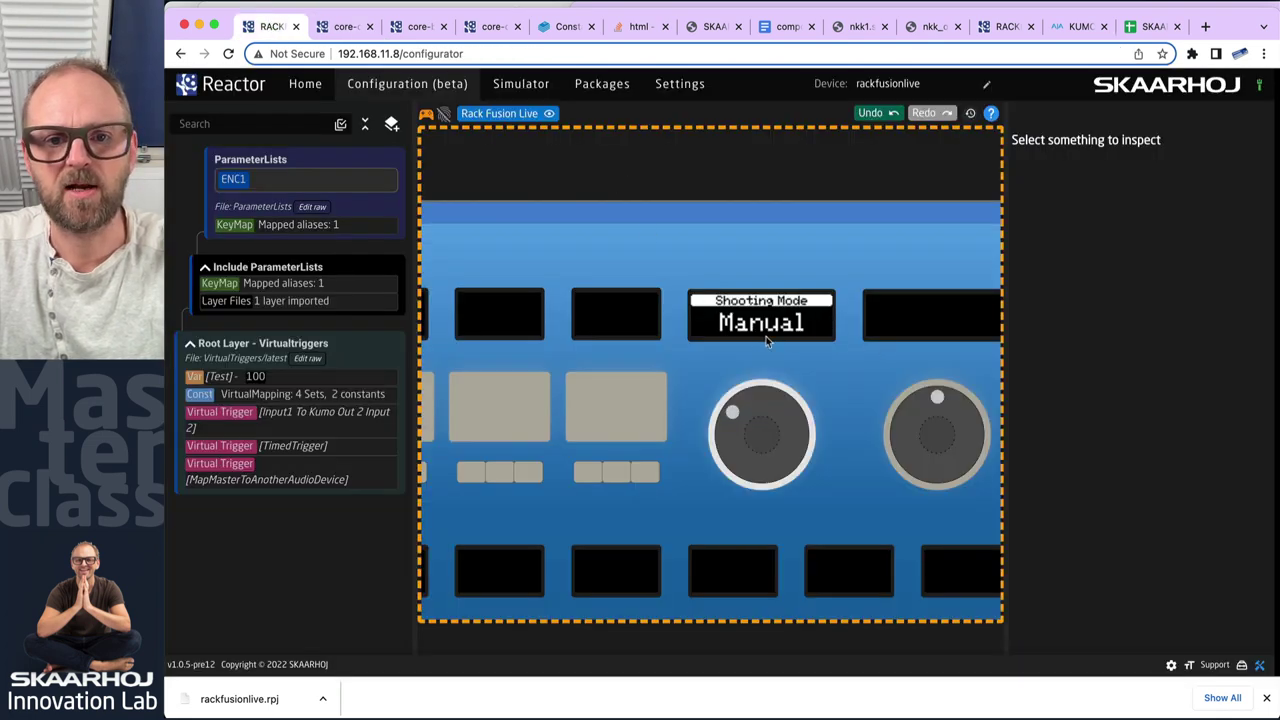
pyautogui.hscroll(5, 700, 380)
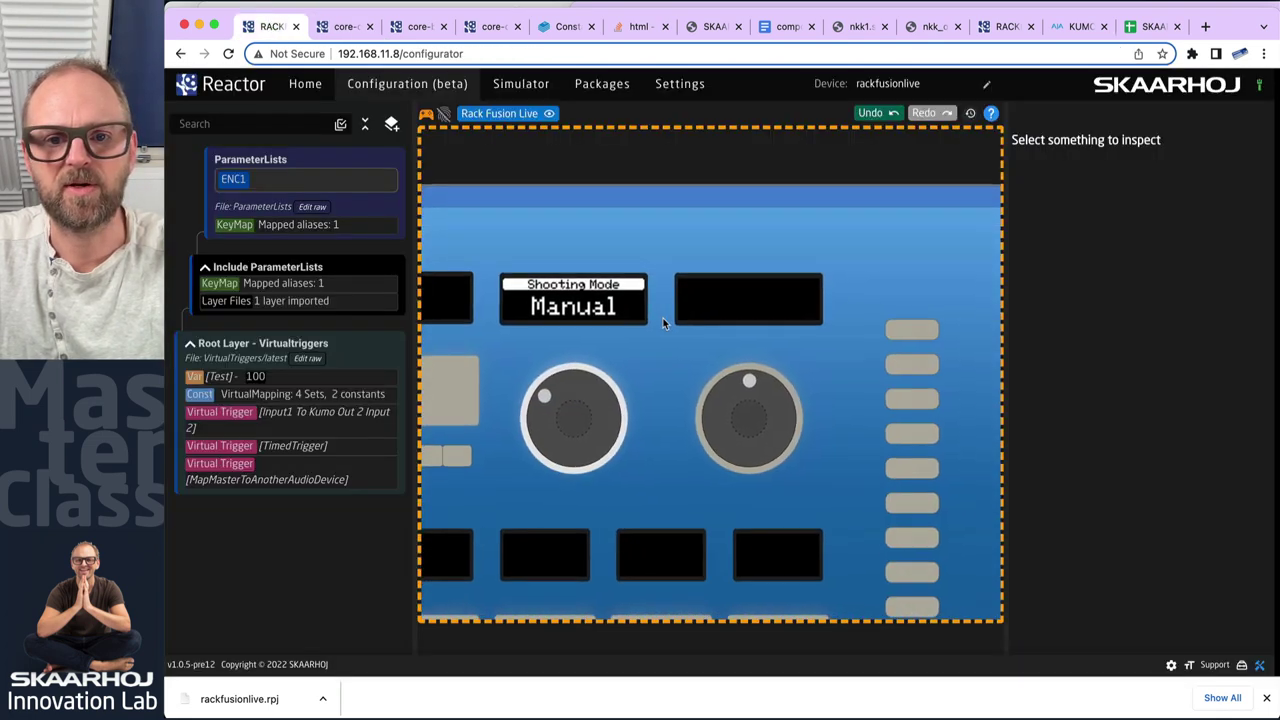
pyautogui.click(725, 380)
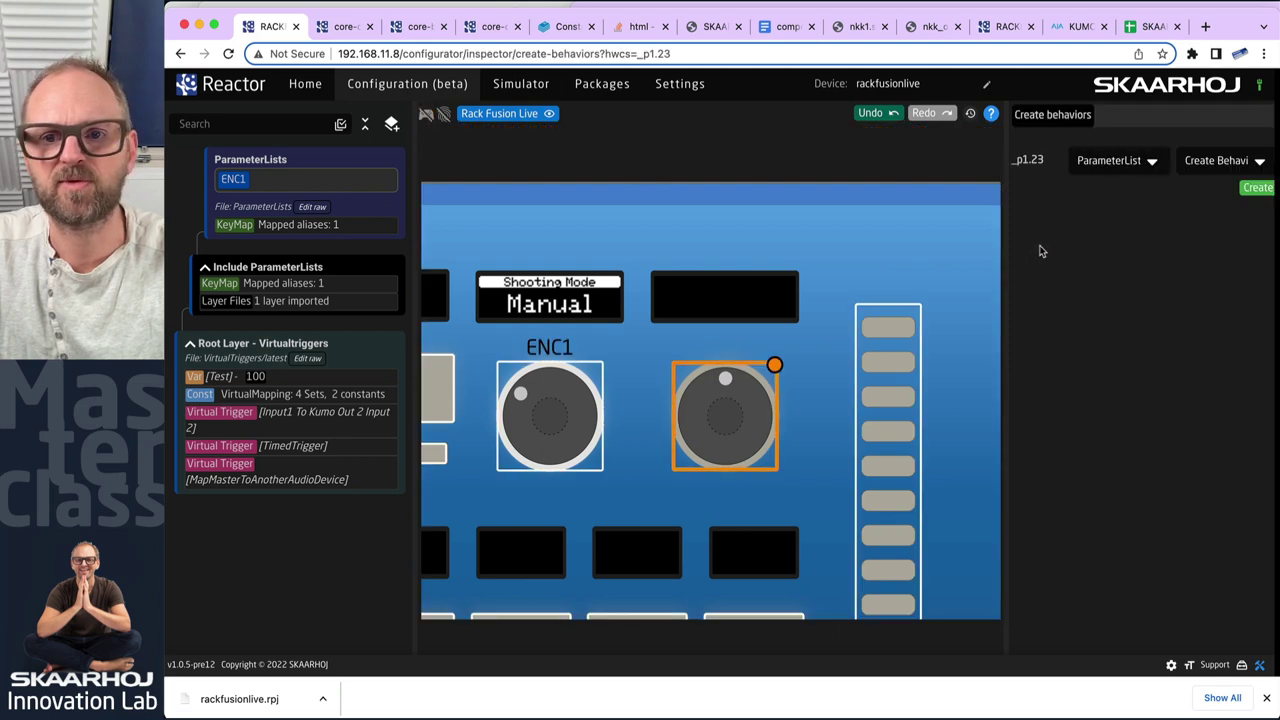
pyautogui.click(1257, 188)
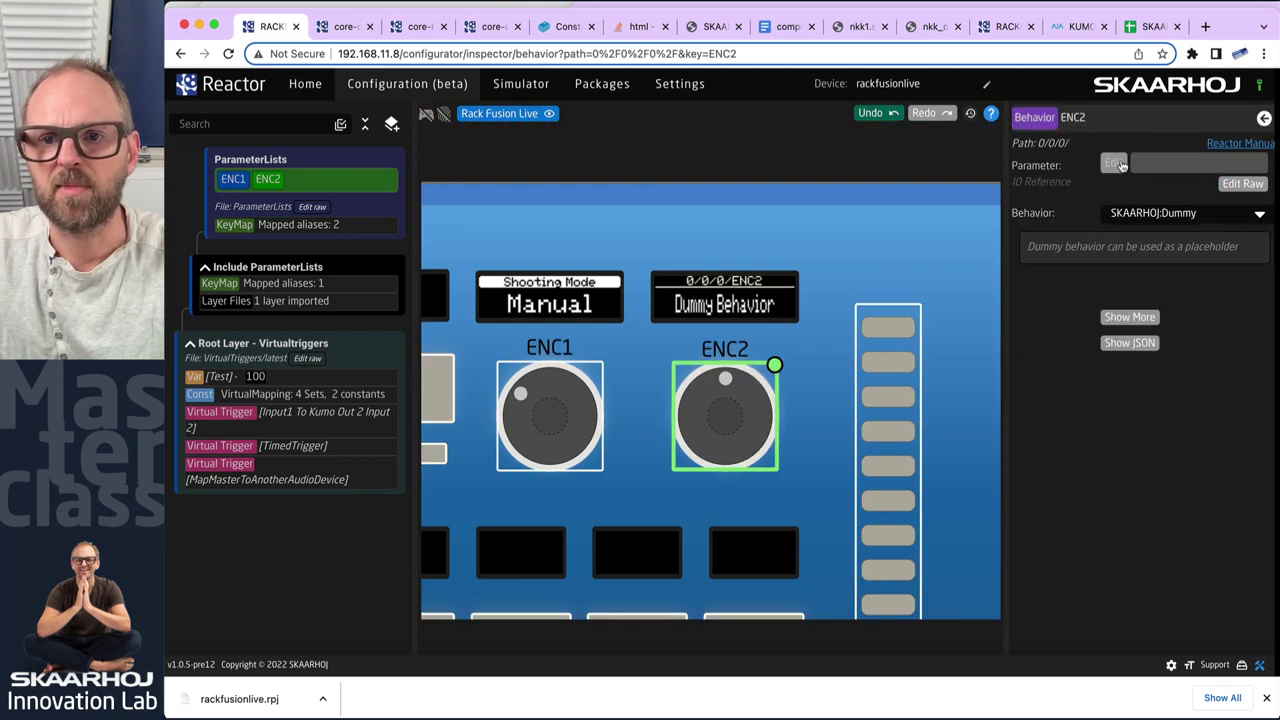
# - Choose the ATEM Mini's Master Volume Pos as ENC2's parameter, filtering by 'master'
pyautogui.click(1122, 166)
pyautogui.click(532, 360)
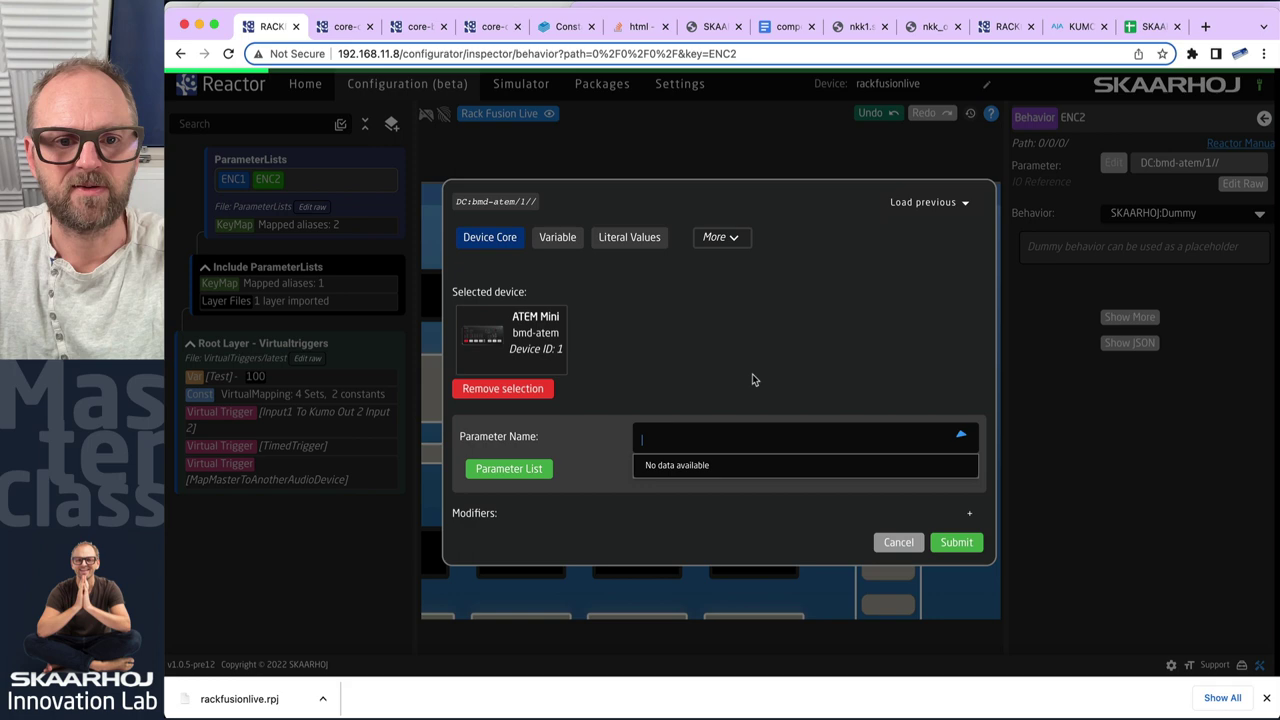
pyautogui.write('master')
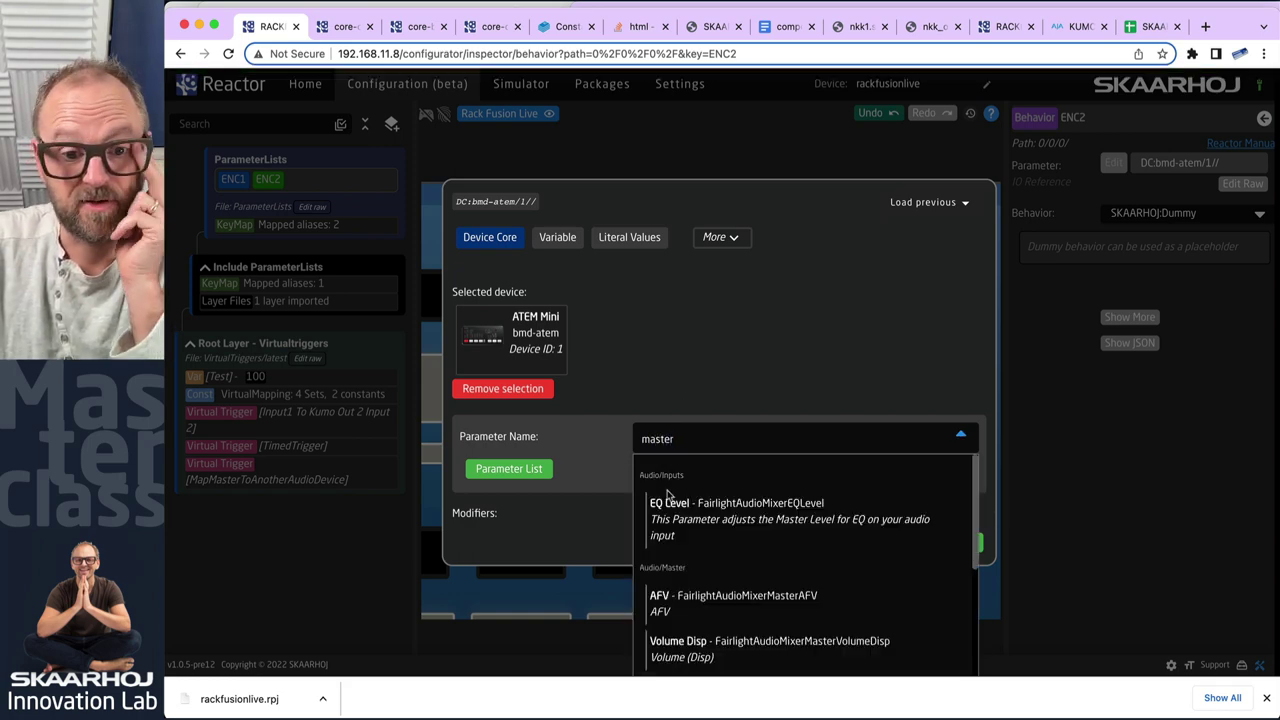
pyautogui.scroll(-2, 667, 508)
pyautogui.scroll(-1, 667, 508)
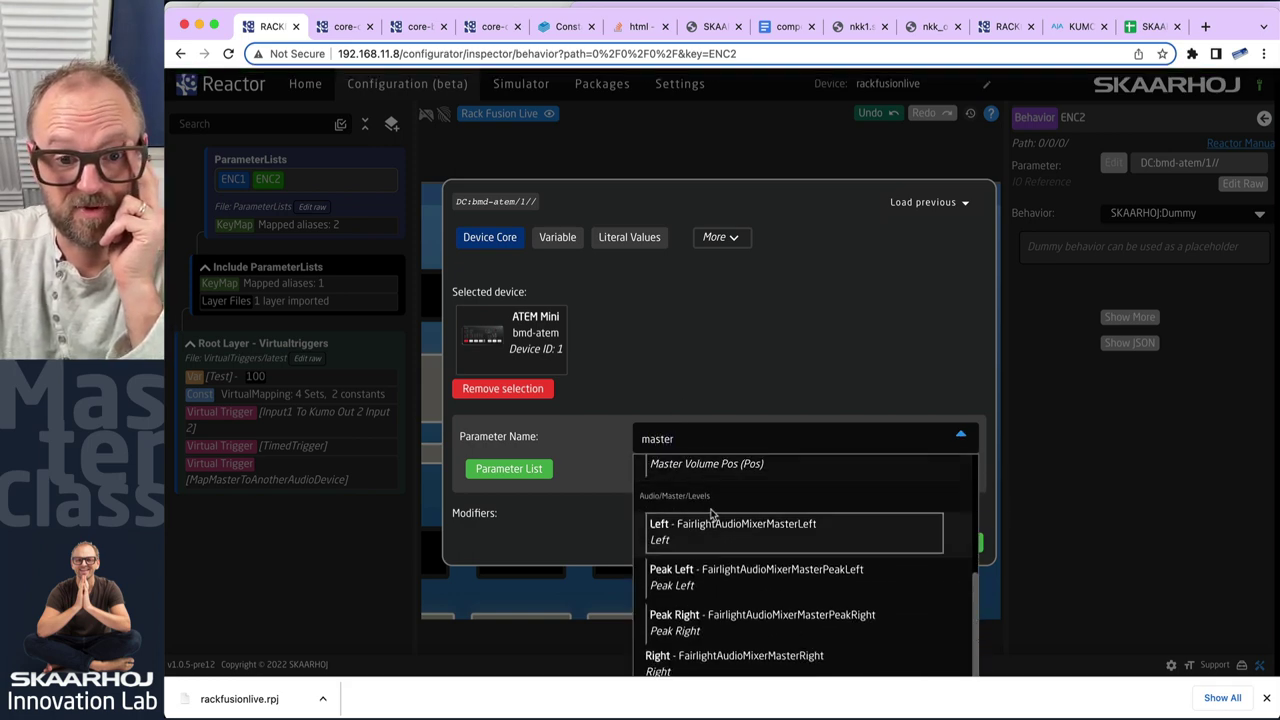
pyautogui.scroll(2, 716, 502)
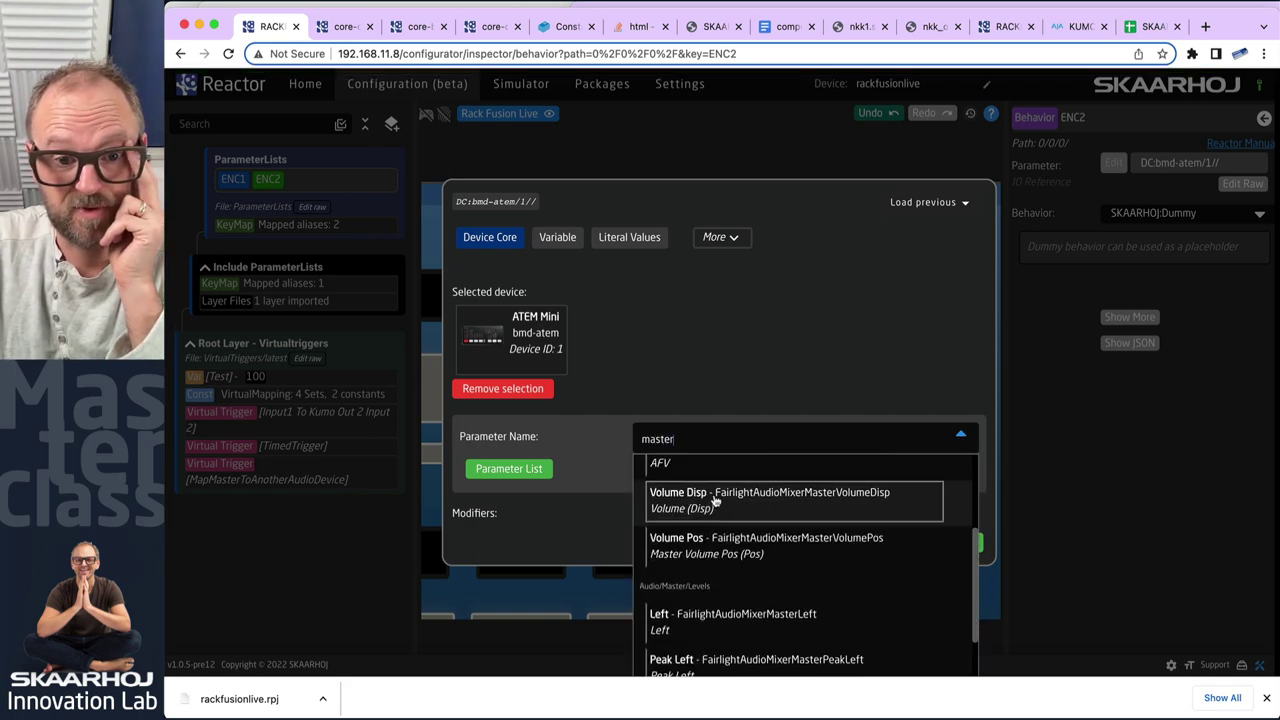
pyautogui.click(757, 549)
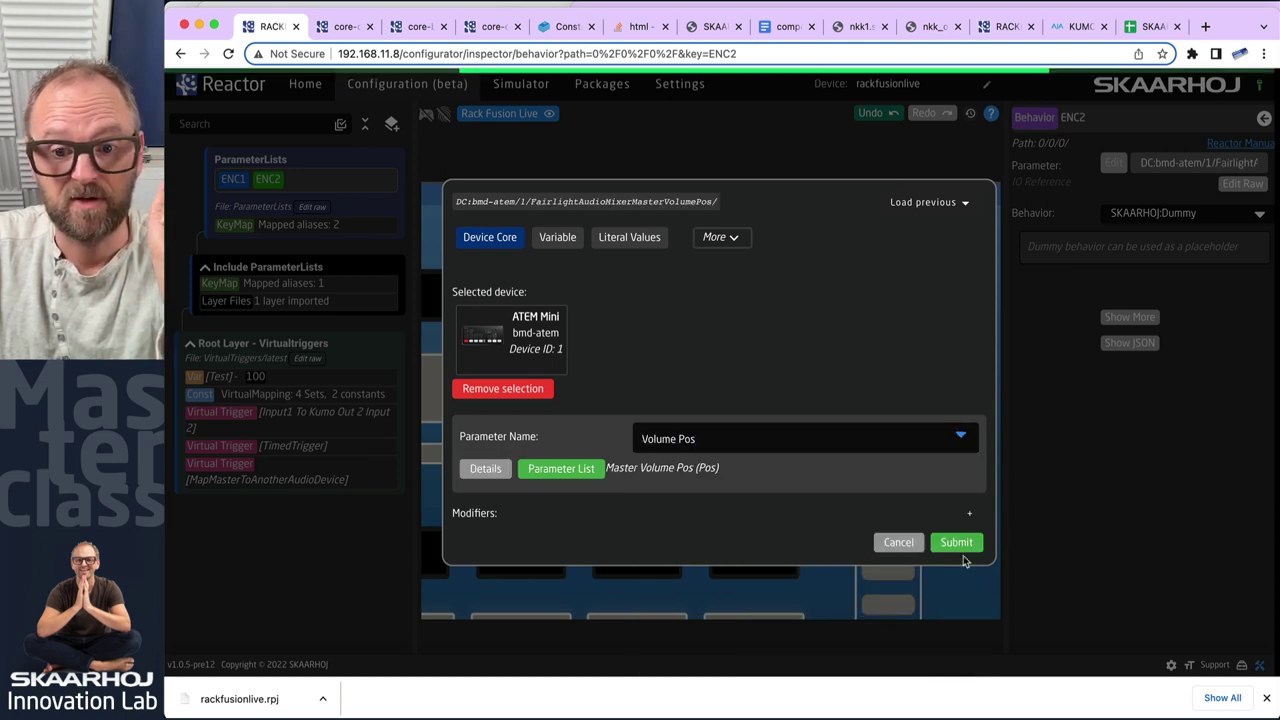
# - Submit Master Volume Pos for ENC2 and test it in simulation, lowering it to about 67.85
pyautogui.click(957, 543)
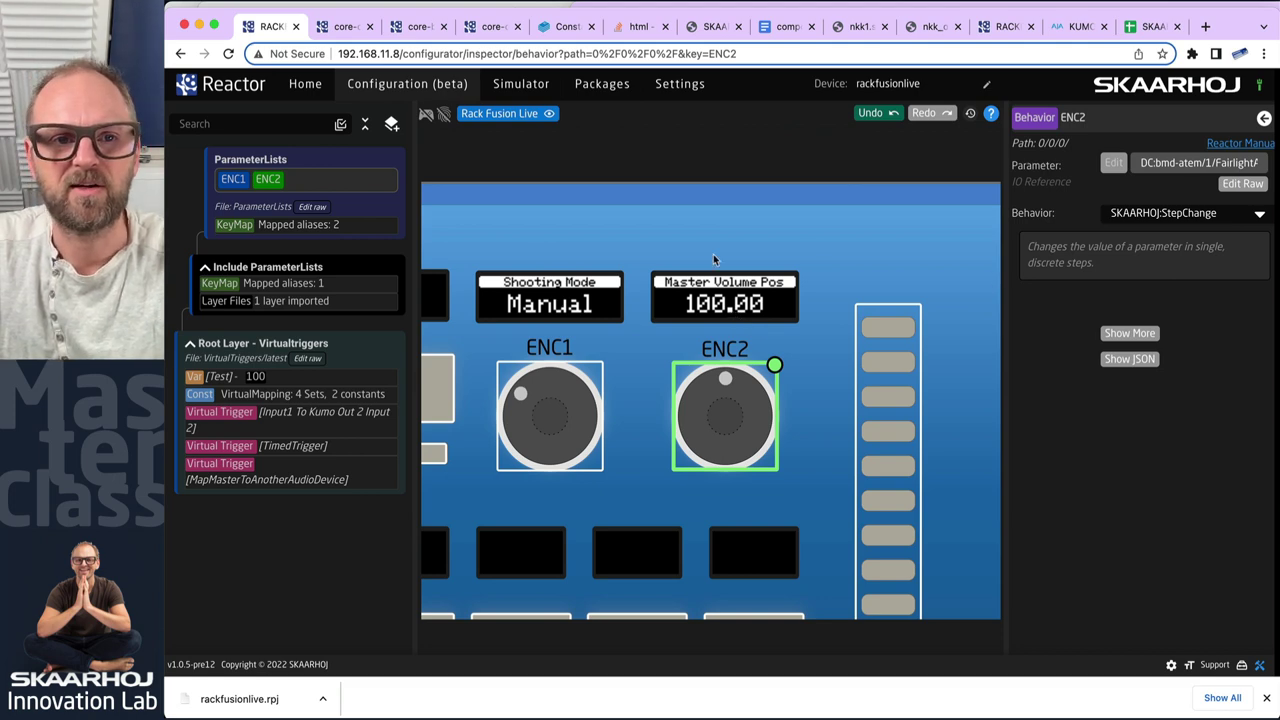
pyautogui.scroll(-2, 714, 259)
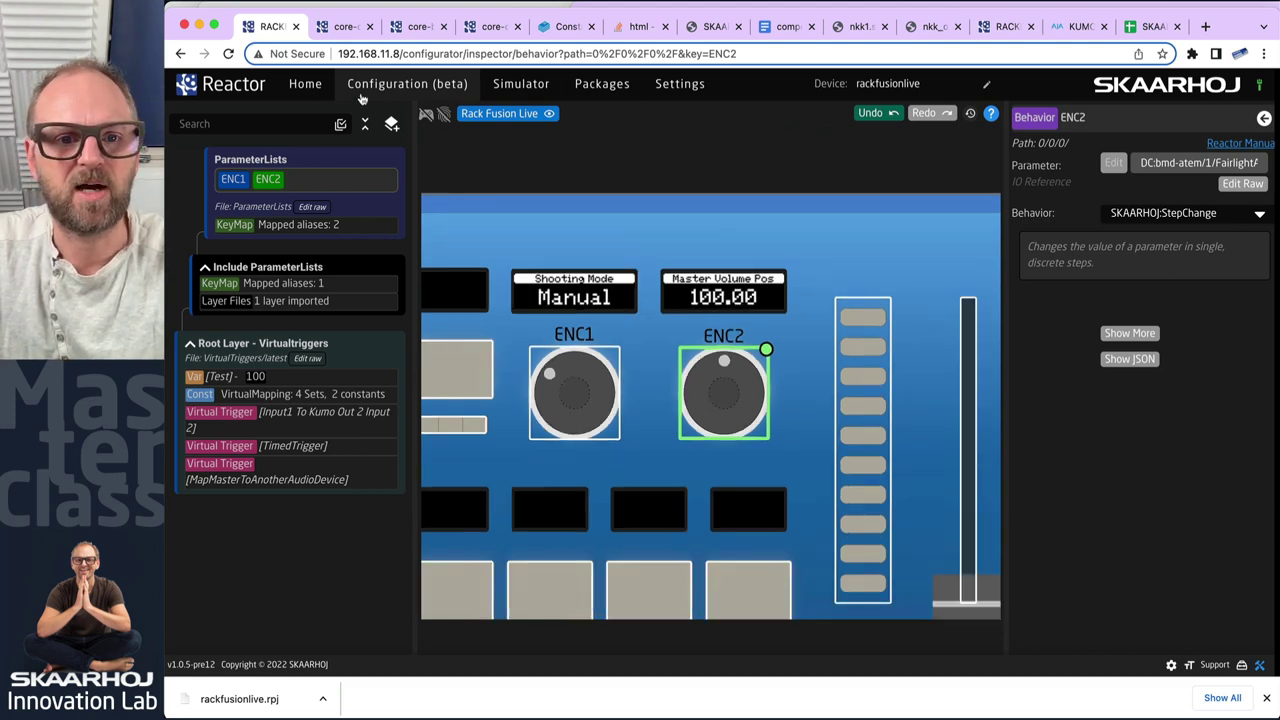
pyautogui.click(428, 116)
pyautogui.scroll(-3, 748, 372)
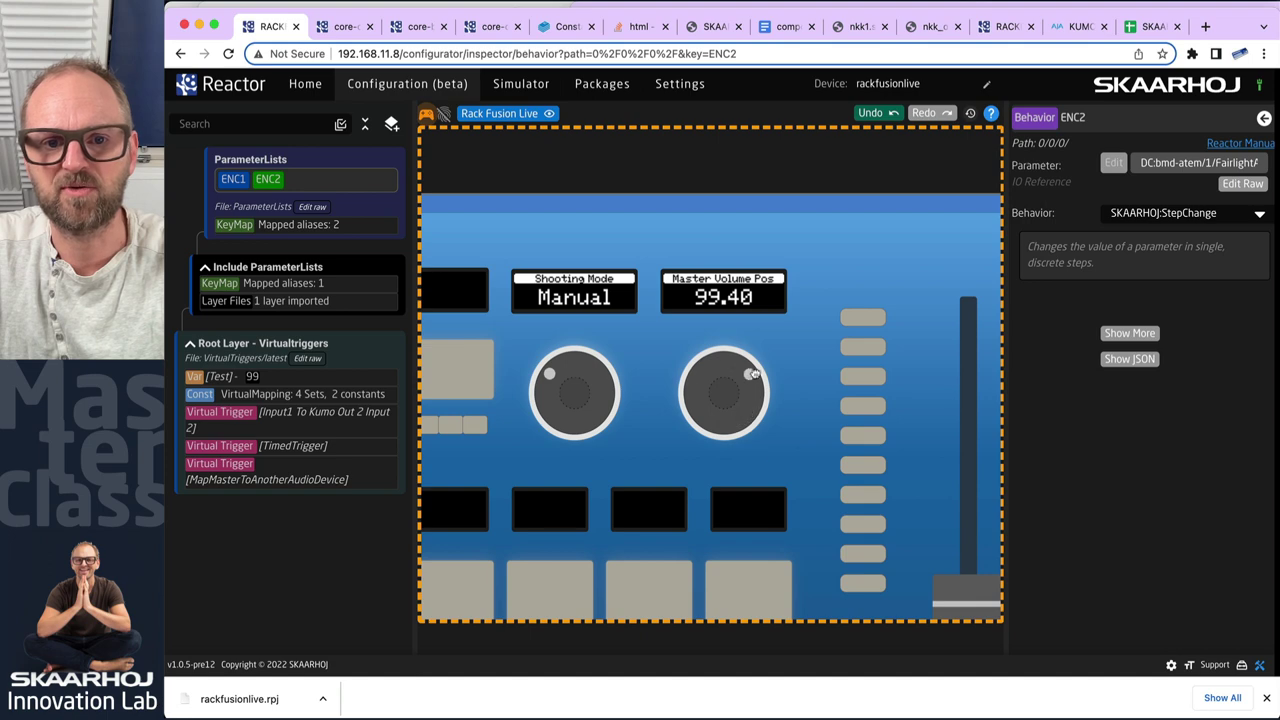
pyautogui.moveTo(755, 373); pyautogui.dragTo(729, 375)
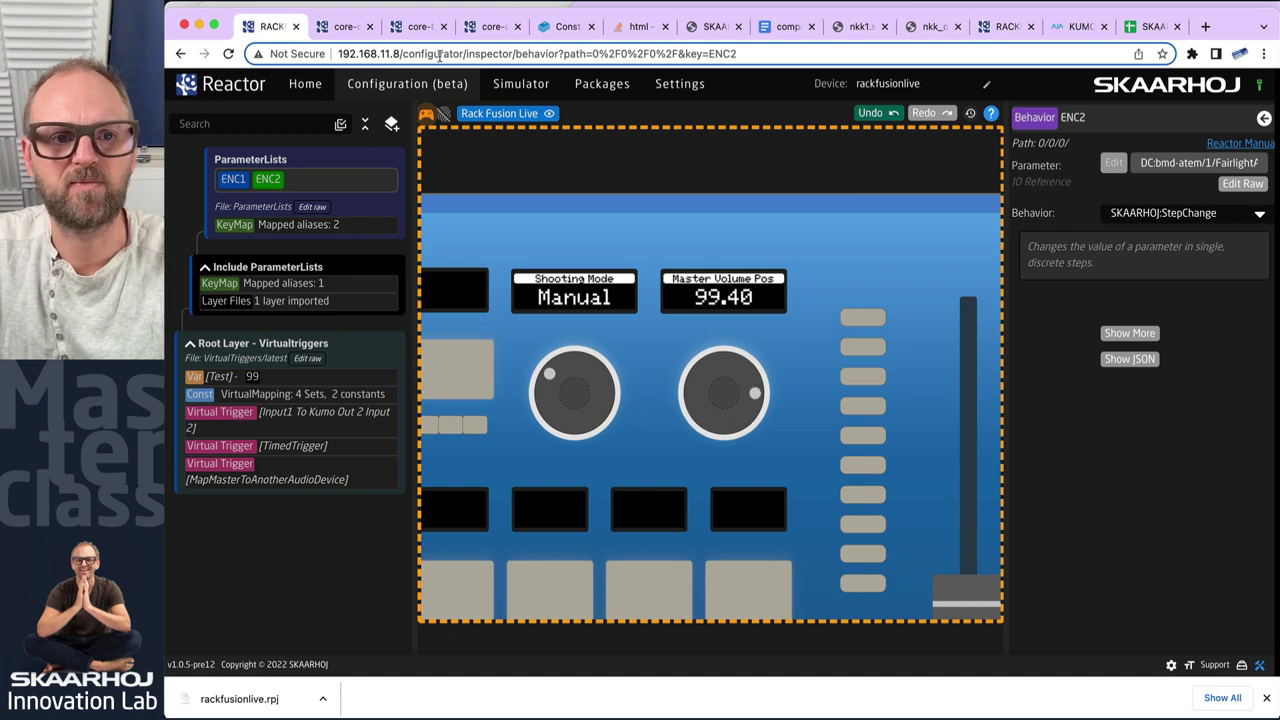
pyautogui.click(427, 114)
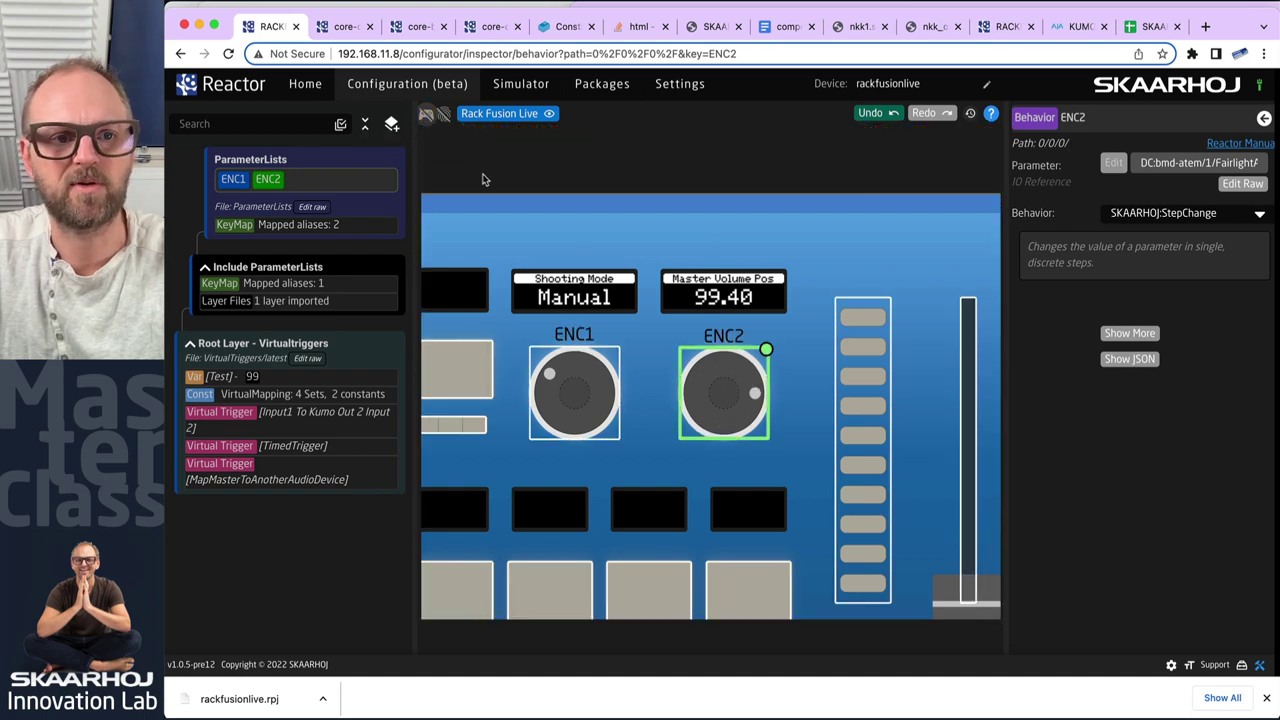
pyautogui.click(430, 116)
pyautogui.moveTo(682, 332); pyautogui.dragTo(697, 392)
# - Sweep the ATEM Master fader down and up, then return to Reactor with simulation off
pyautogui.press('super+Tab')
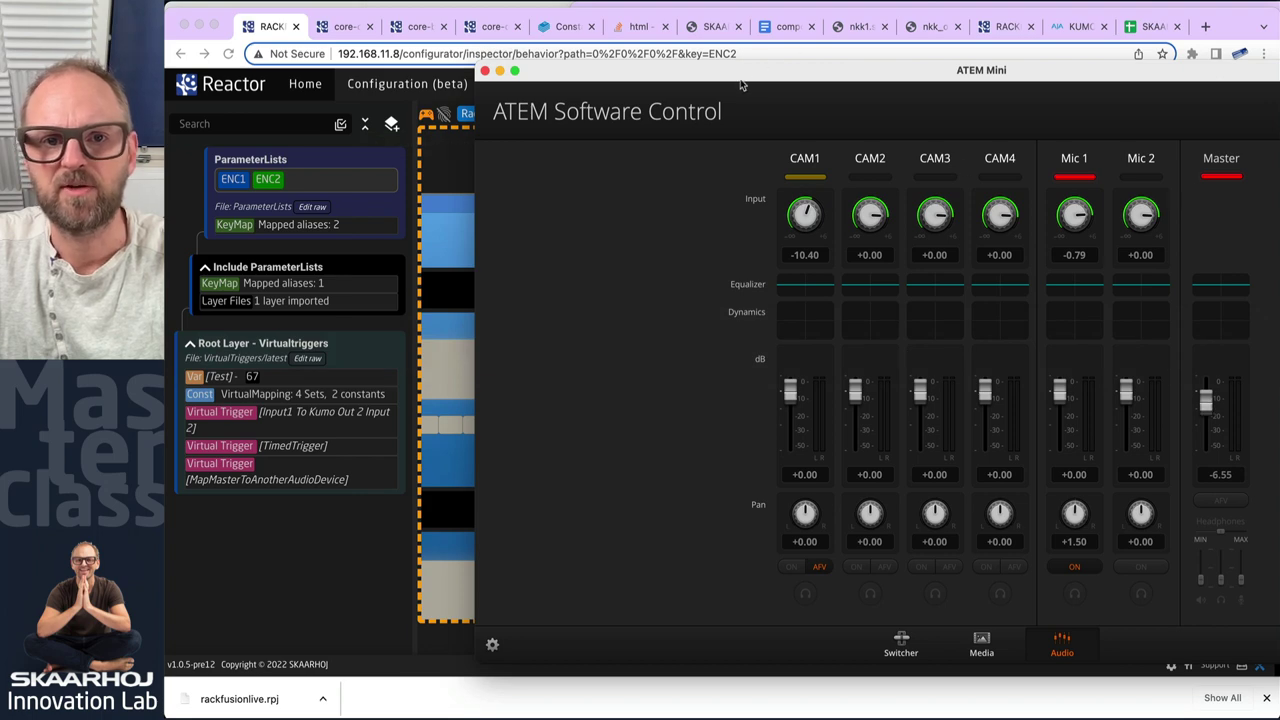
pyautogui.moveTo(761, 74); pyautogui.dragTo(524, 330)
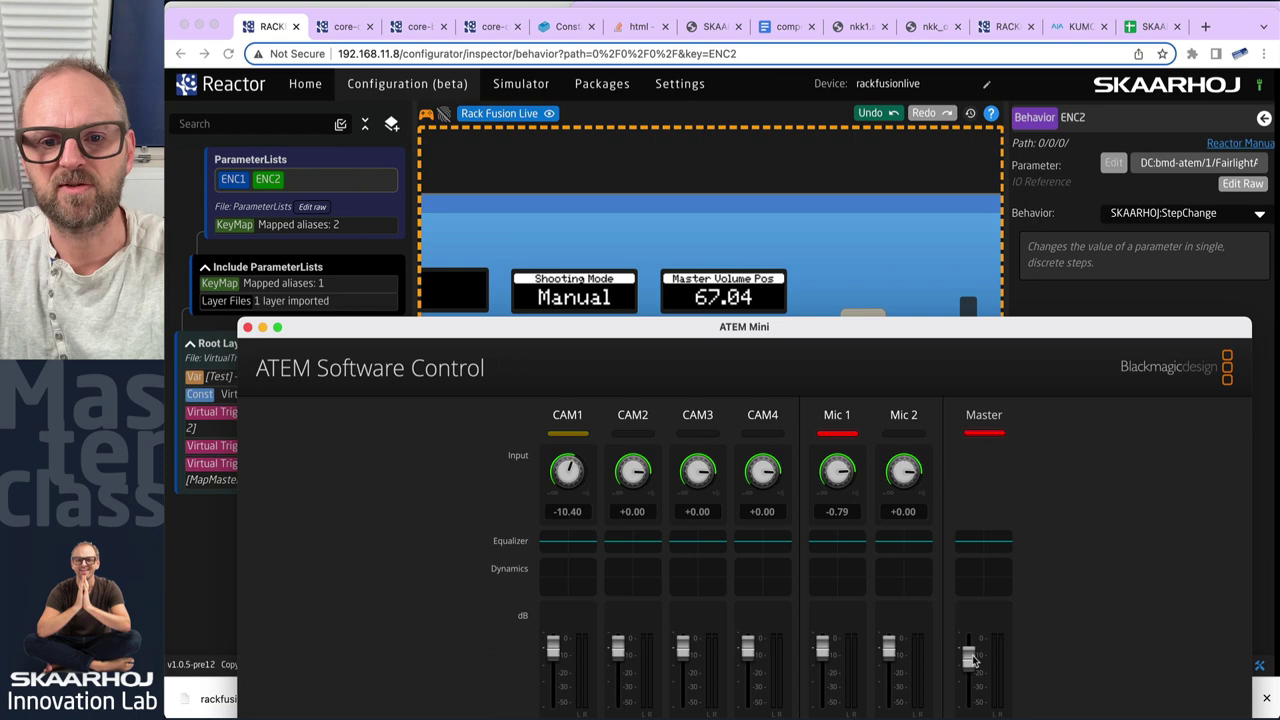
pyautogui.moveTo(968, 658)
pyautogui.mouseDown()
pyautogui.moveTo(968, 710)
pyautogui.moveTo(975, 636)
pyautogui.moveTo(970, 692)
pyautogui.moveTo(970, 663)
pyautogui.mouseUp()
pyautogui.moveTo(751, 335); pyautogui.dragTo(754, 158)
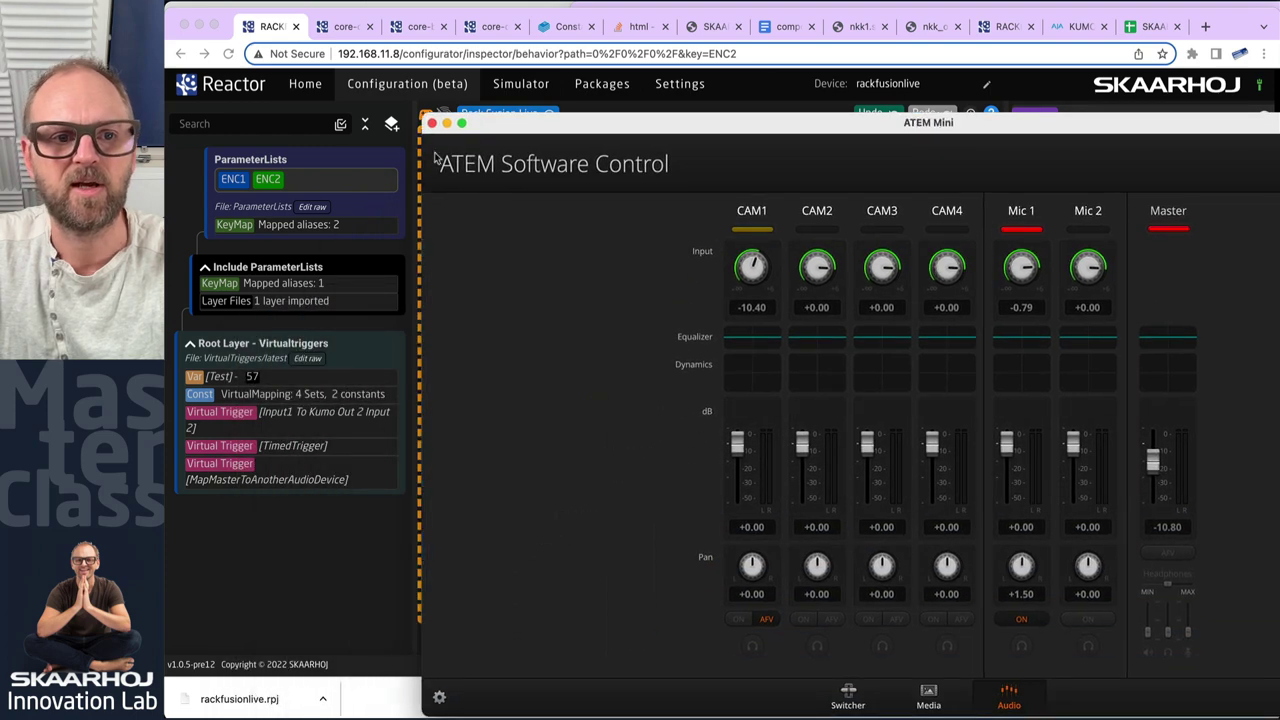
pyautogui.click(726, 405)
pyautogui.click(426, 113)
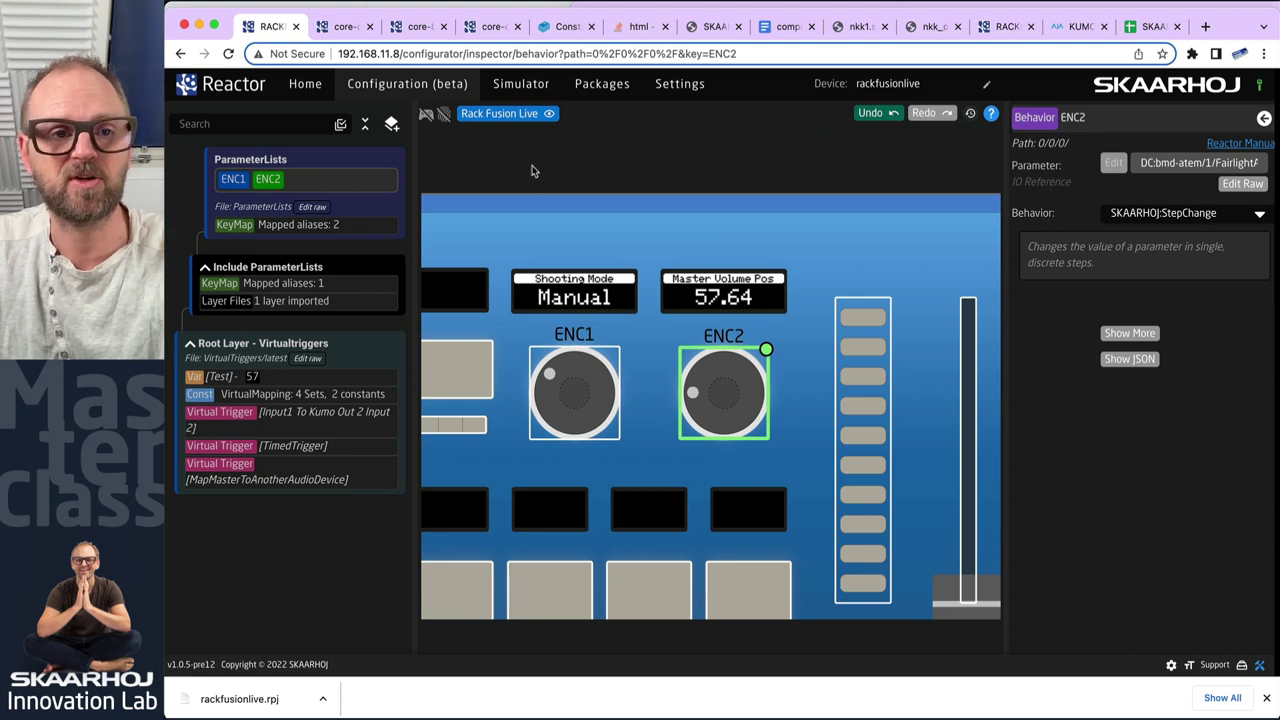
pyautogui.click(343, 27)
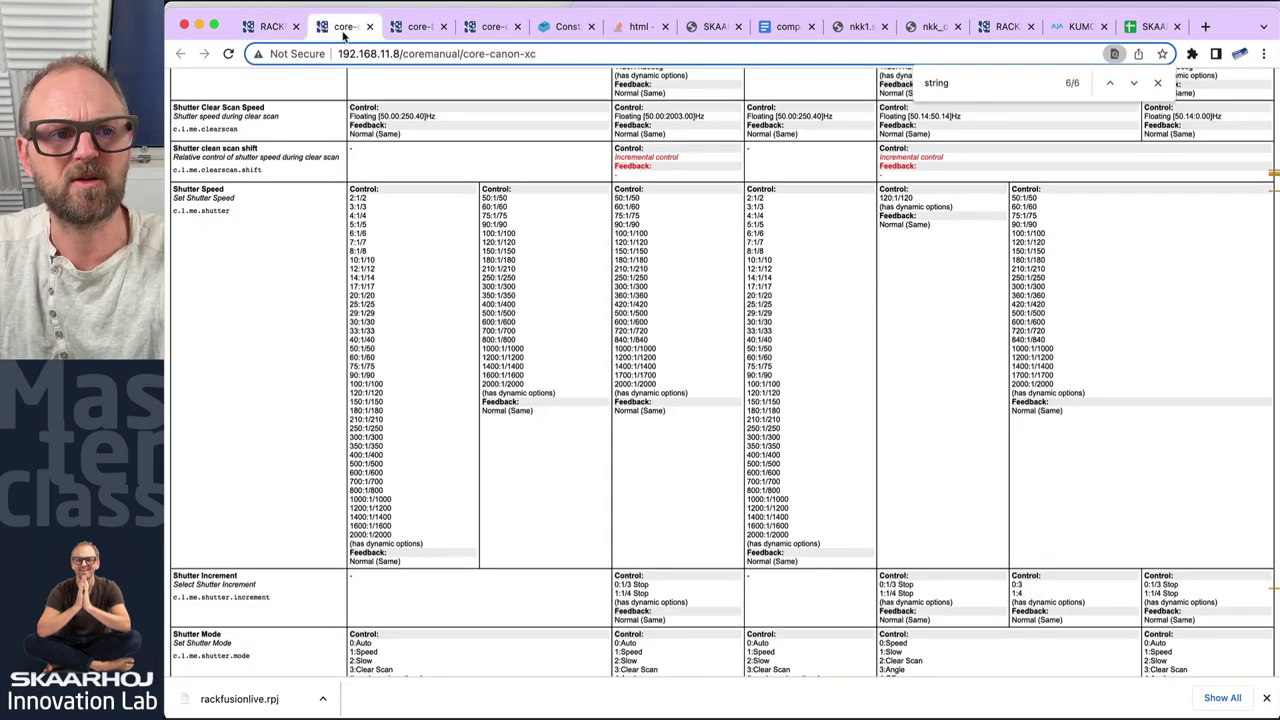
pyautogui.click(402, 28)
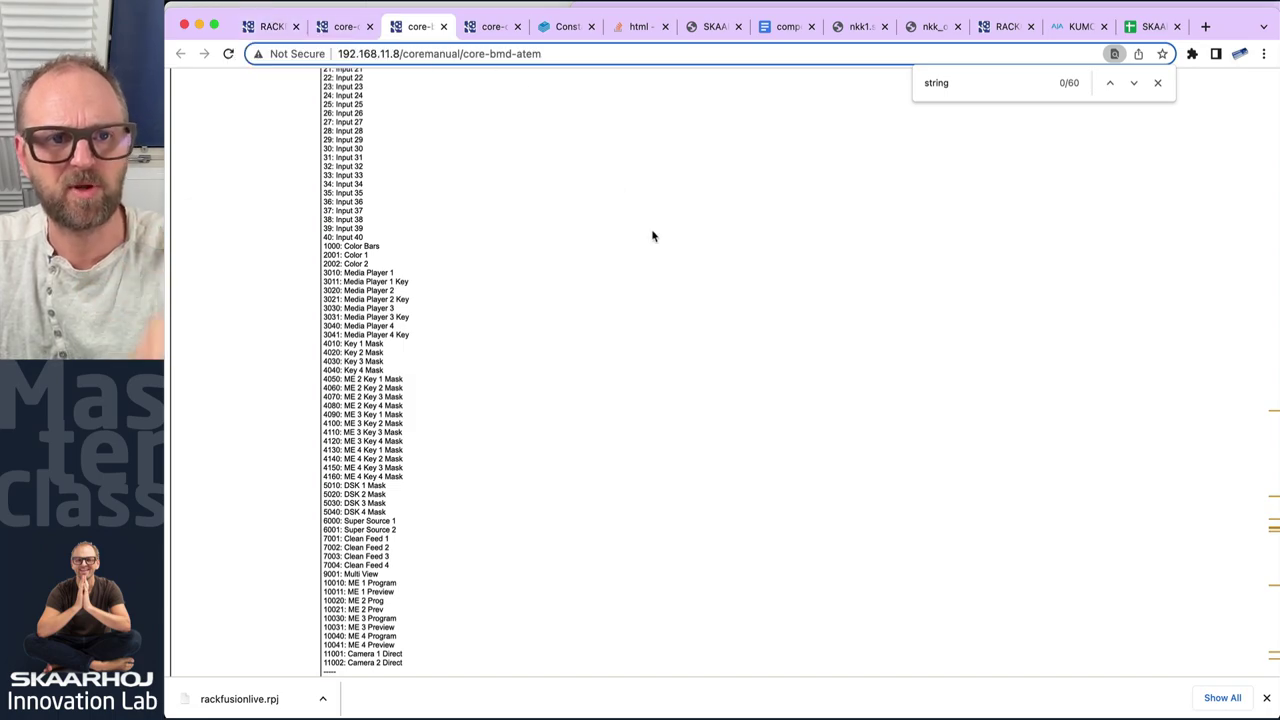
pyautogui.scroll(10, 652, 236)
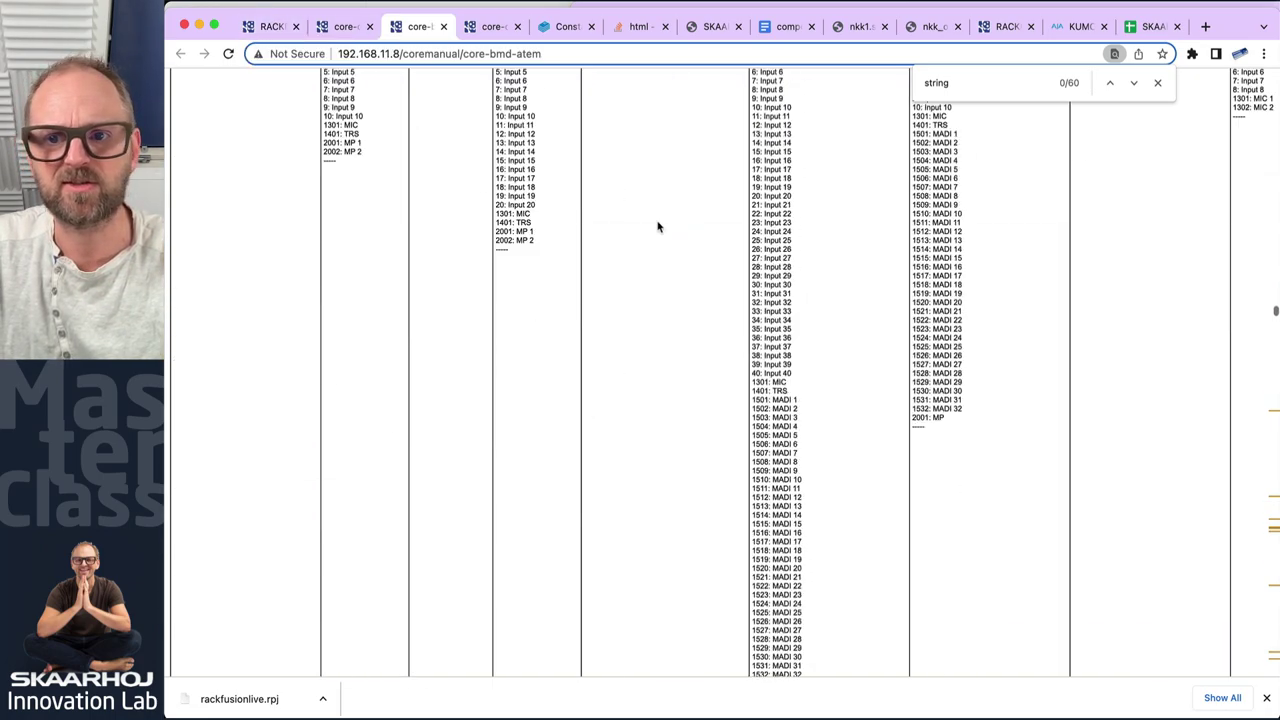
pyautogui.scroll(-3, 658, 227)
pyautogui.scroll(4, 658, 227)
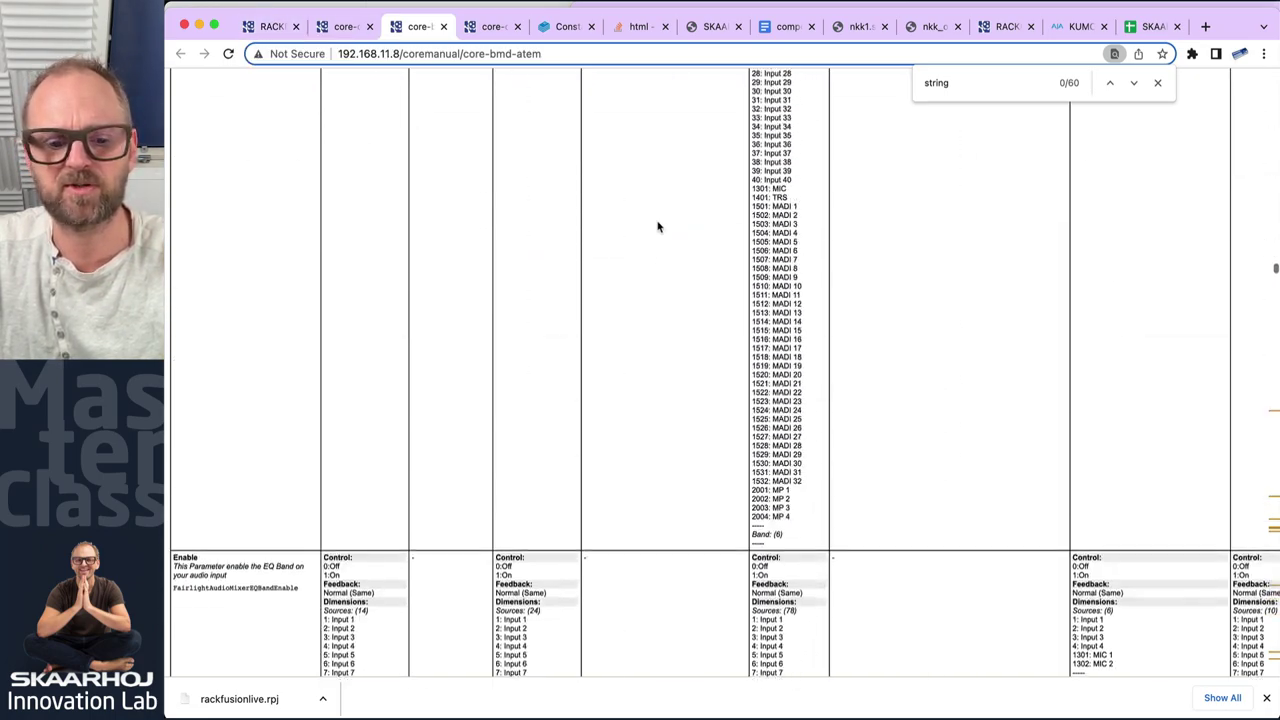
pyautogui.click(280, 29)
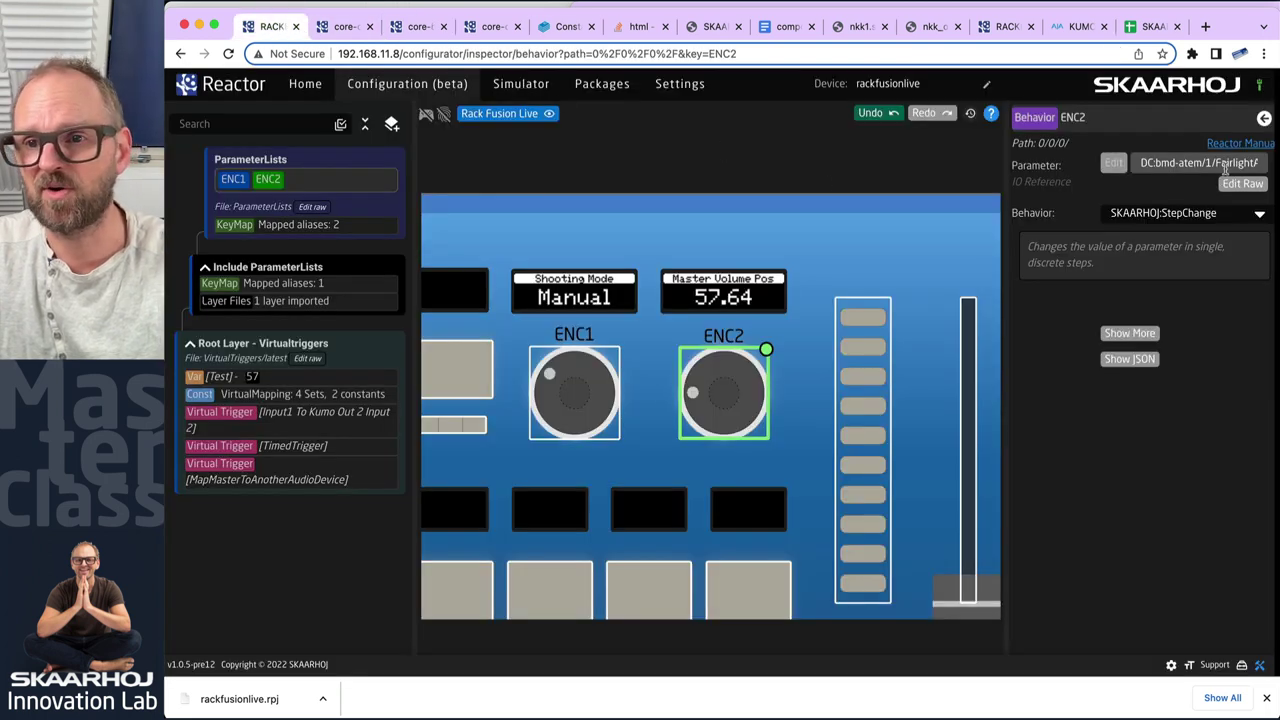
pyautogui.moveTo(1221, 162); pyautogui.dragTo(1256, 166)
pyautogui.hotkey('ctrl', 'c')
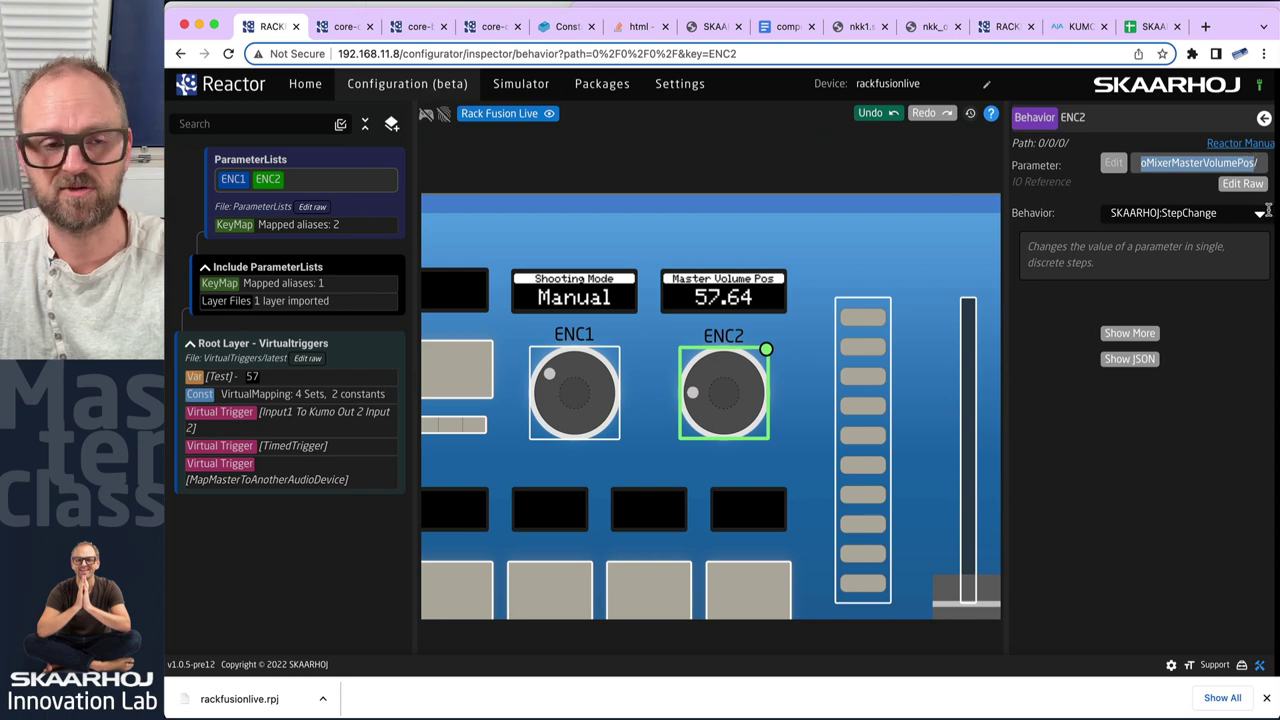
pyautogui.click(415, 26)
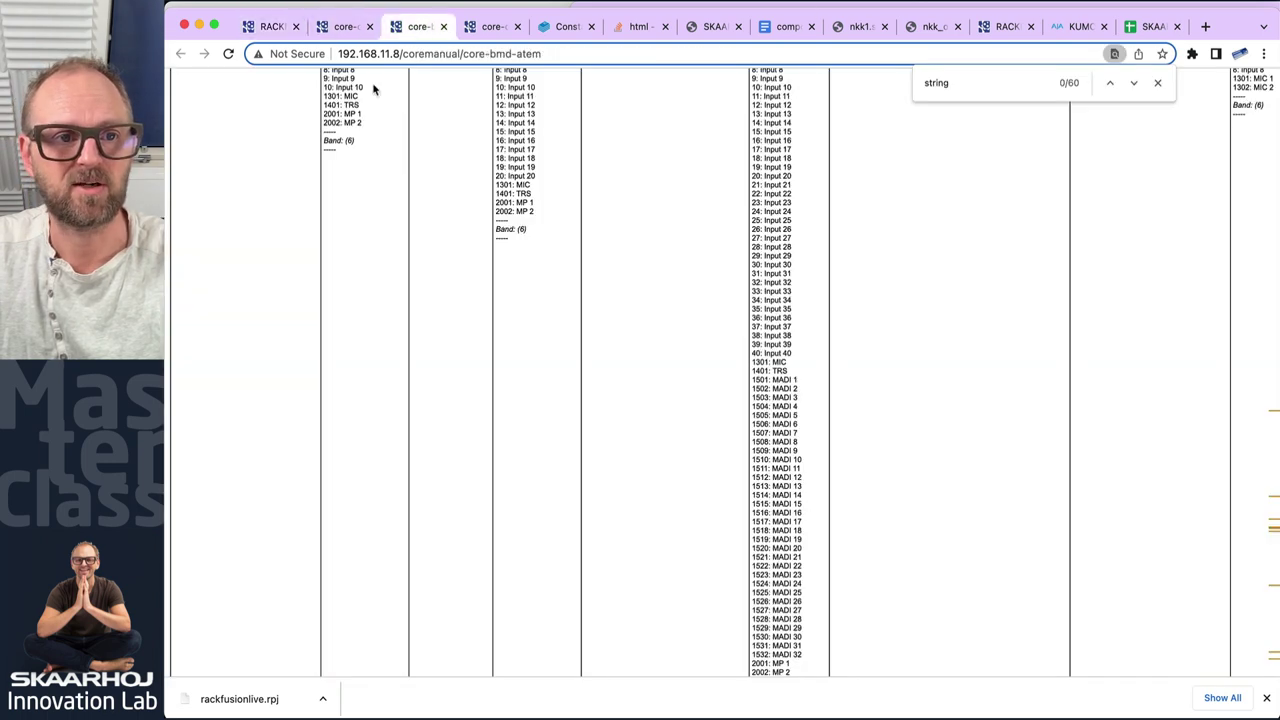
pyautogui.hotkey('ctrl', 'f')
pyautogui.hotkey('ctrl', 'v')
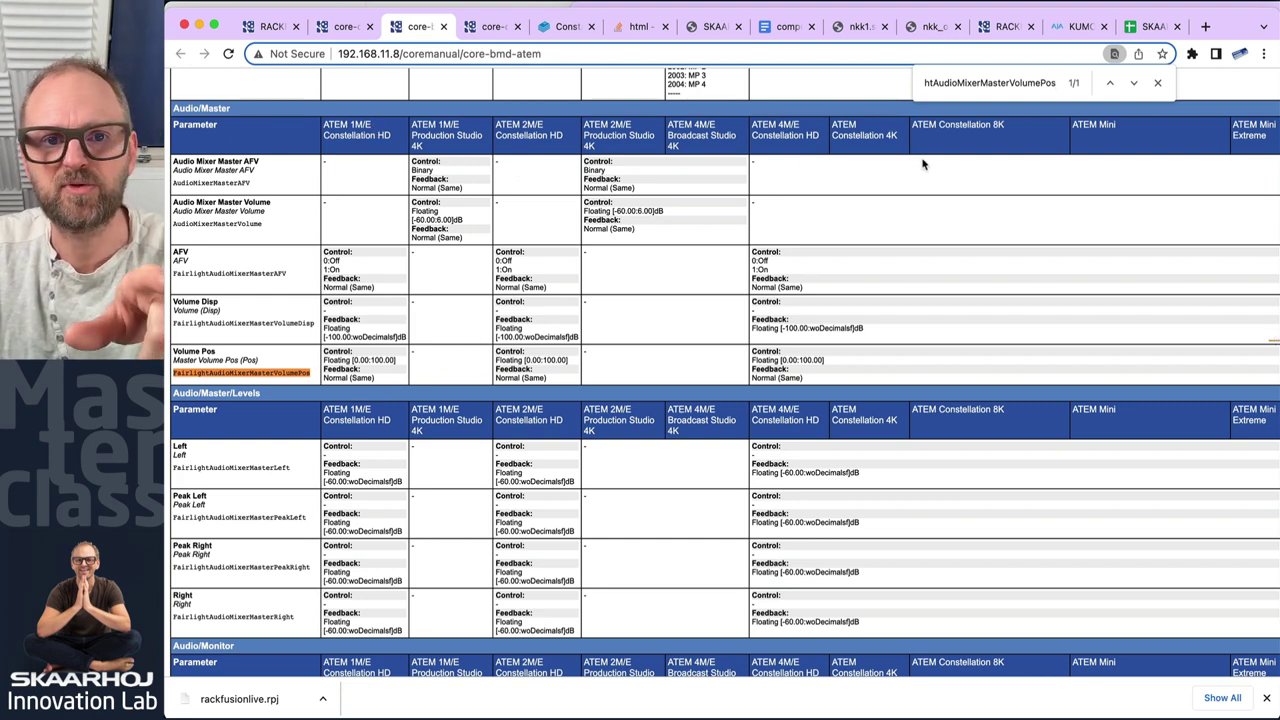
pyautogui.hscroll(3, 1027, 158)
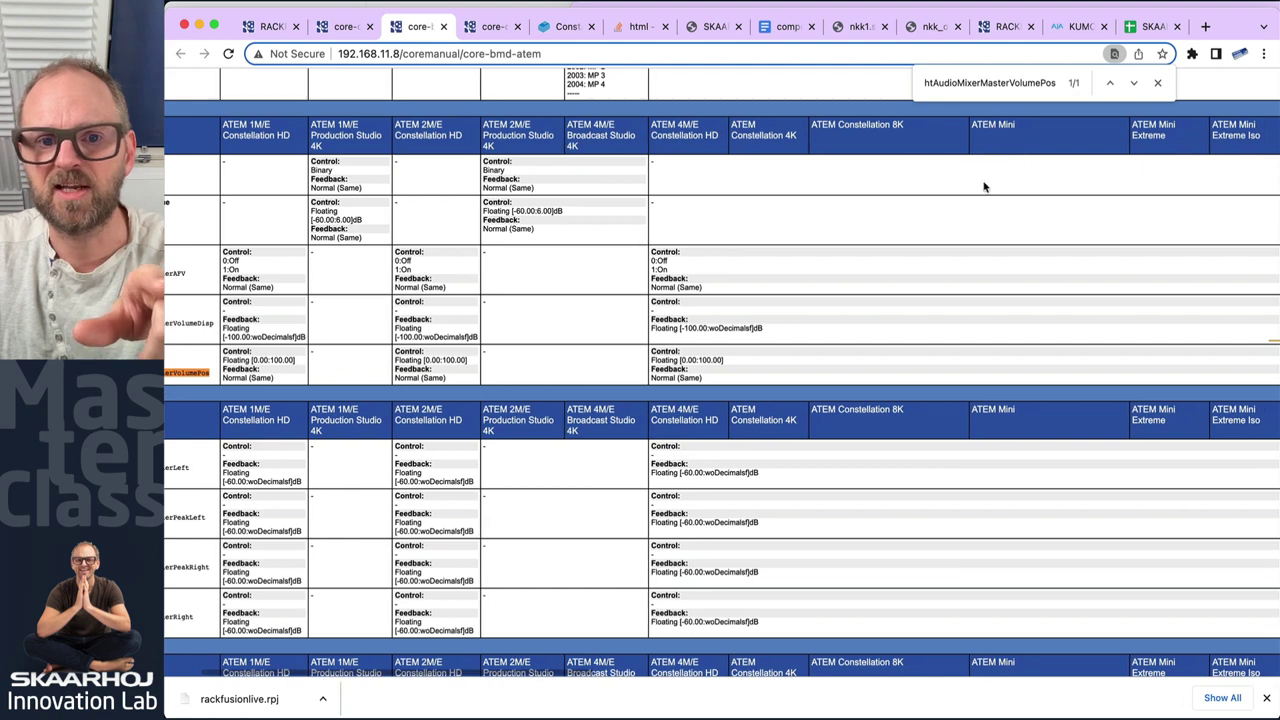
pyautogui.moveTo(650, 360); pyautogui.dragTo(733, 362)
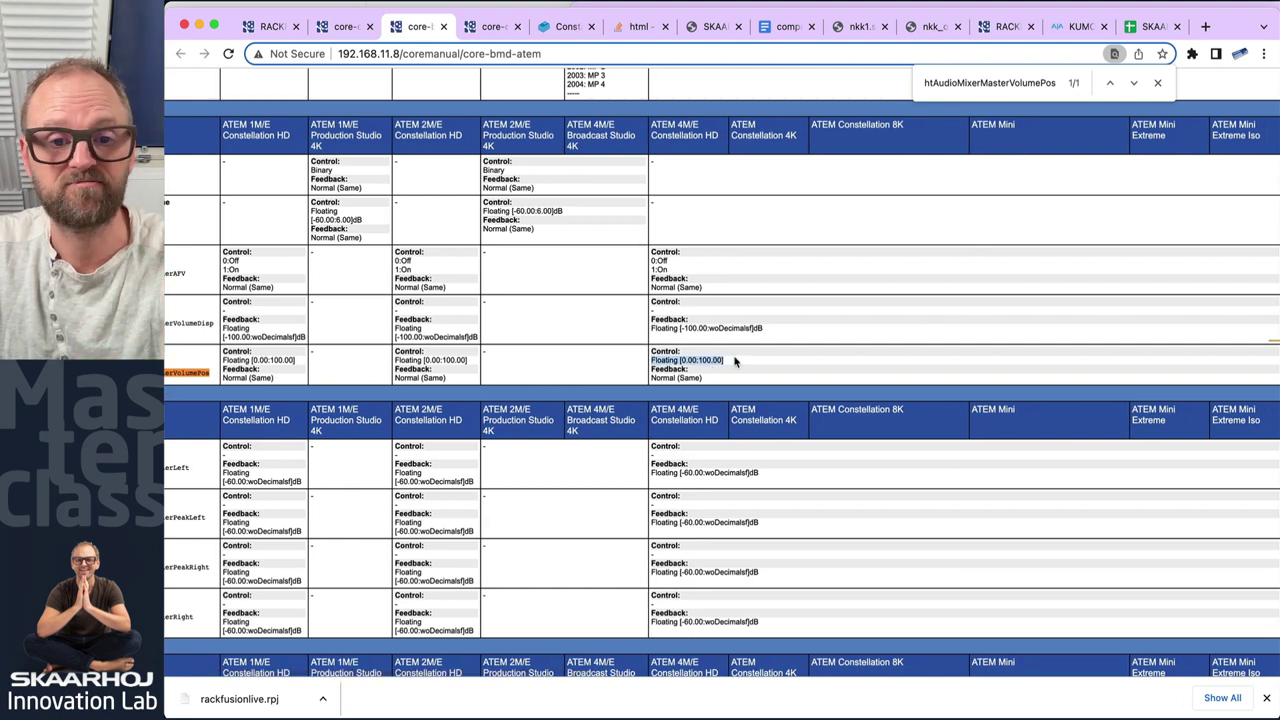
pyautogui.click(268, 26)
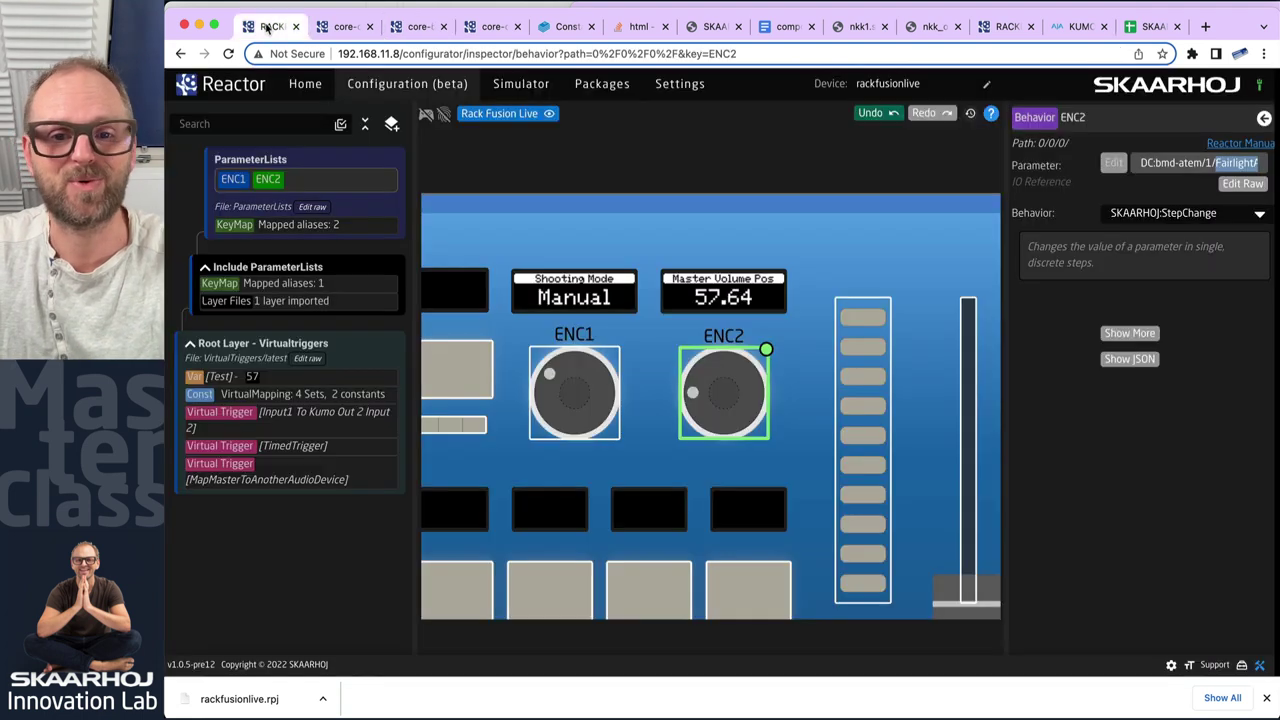
# - Set ENC2's behavior to SKAARHOJ:StepChangeLongRange
pyautogui.click(1256, 212)
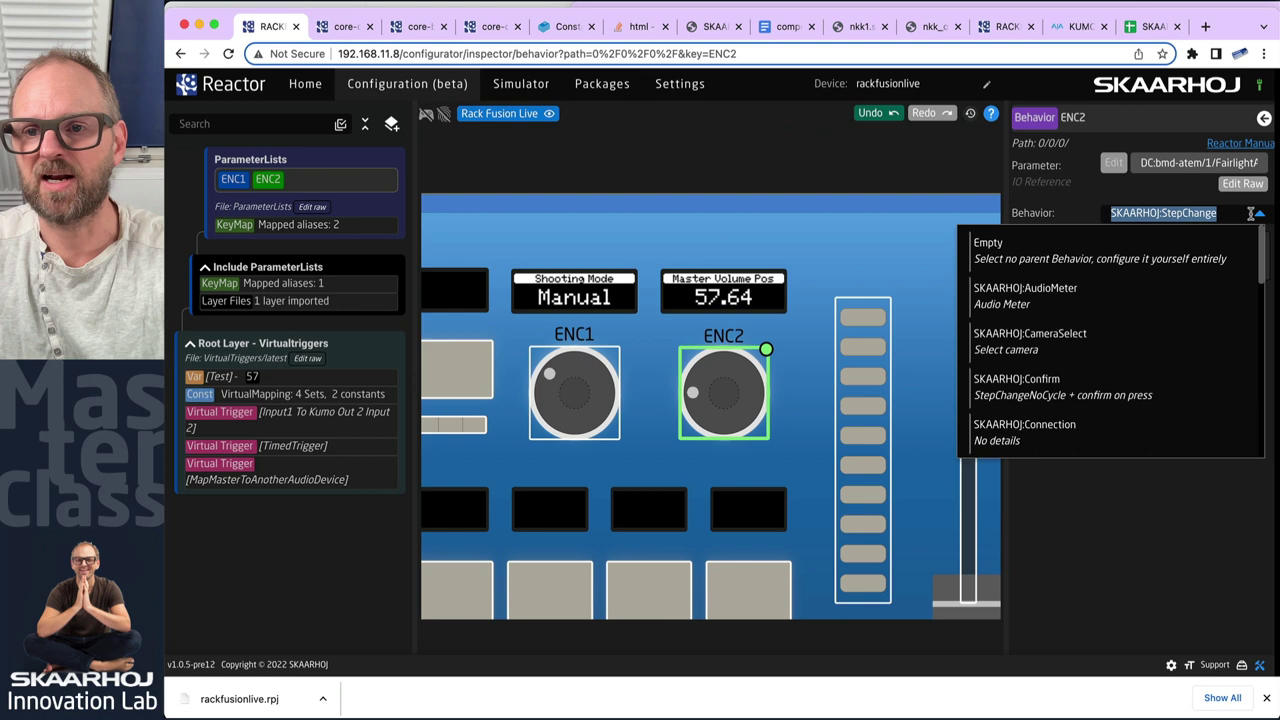
pyautogui.press('Right')
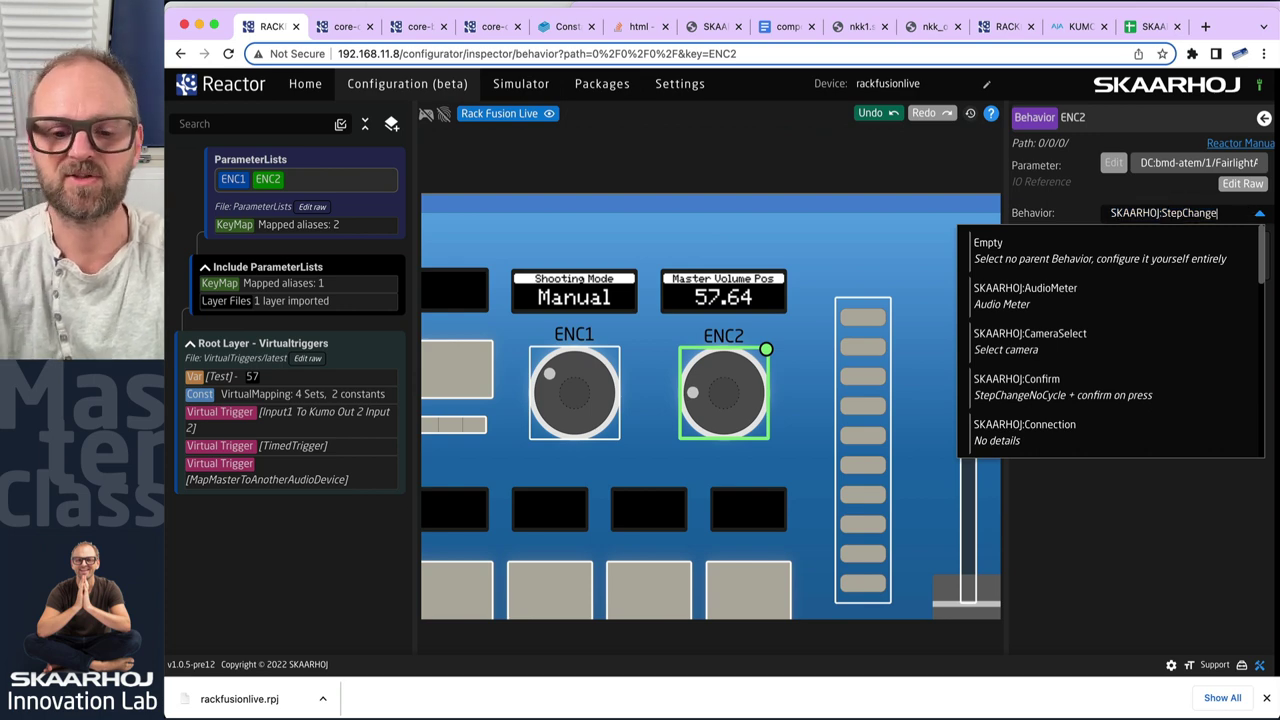
pyautogui.write('lo')
pyautogui.press('Return')
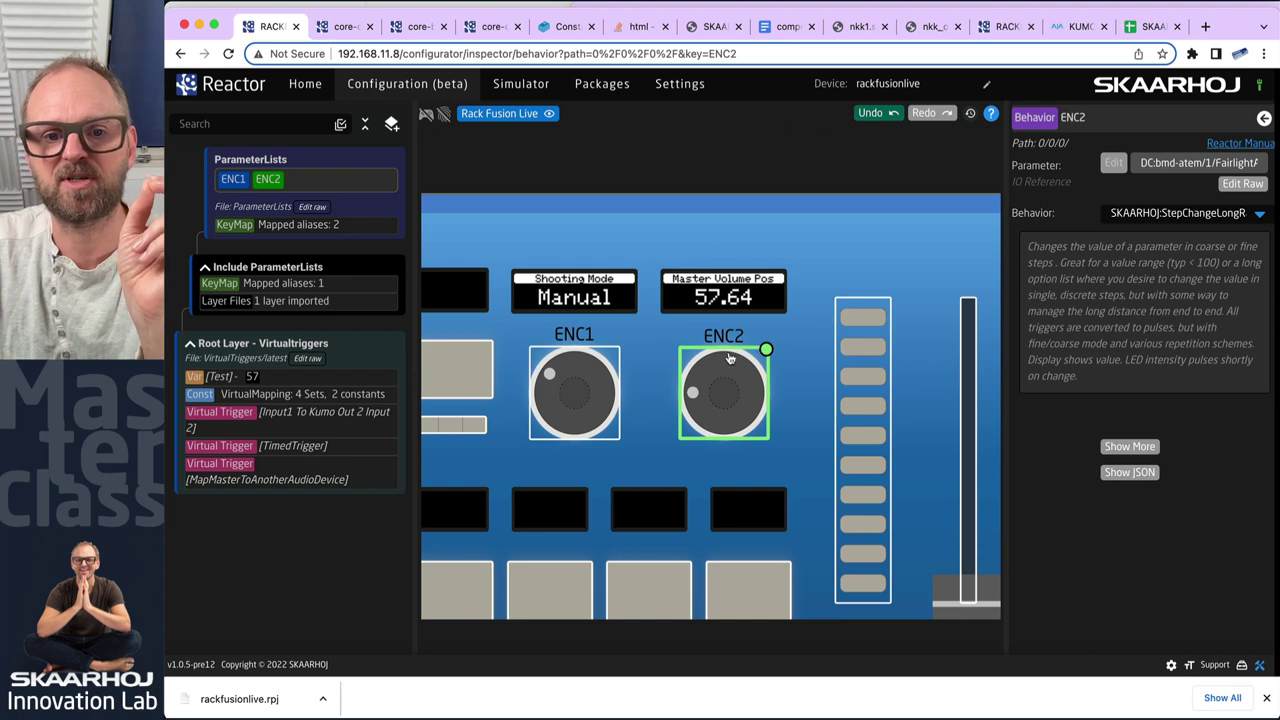
# - Test ENC2 on Master Volume Pos and ENC1 on shooting mode in simulation, then exit simulation
pyautogui.click(427, 114)
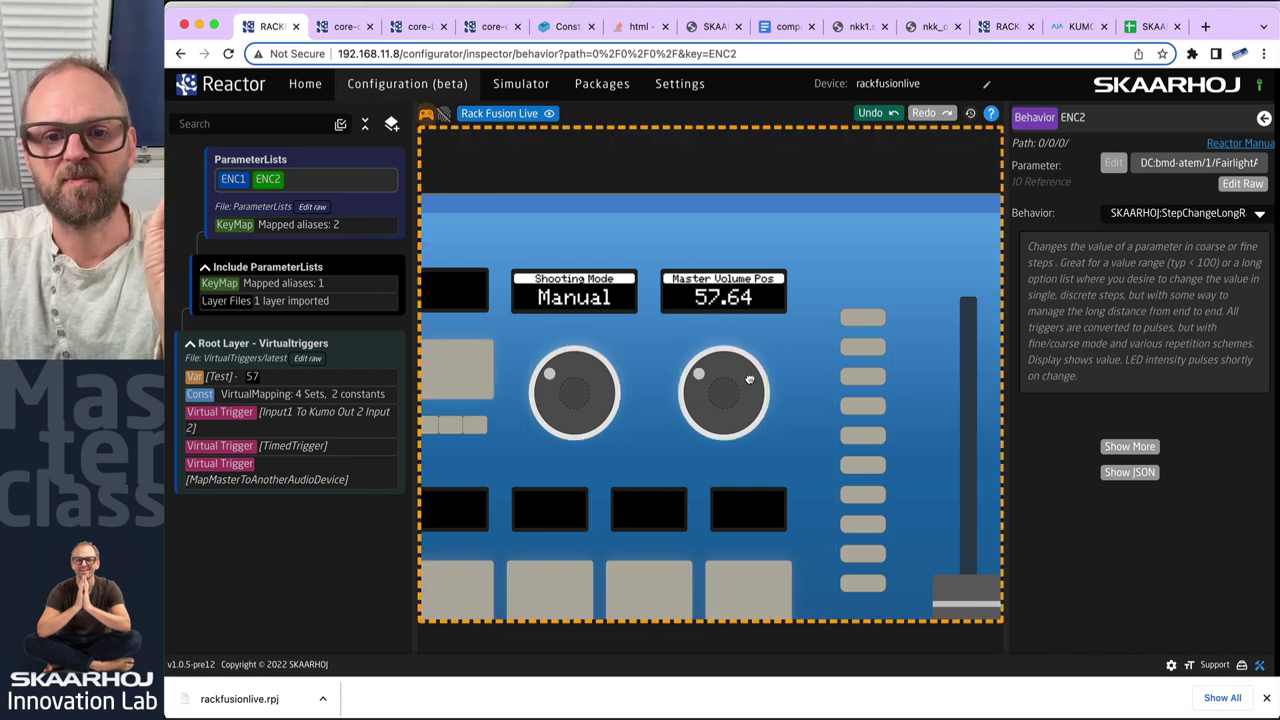
pyautogui.scroll(4, 749, 379)
pyautogui.scroll(-3, 740, 380)
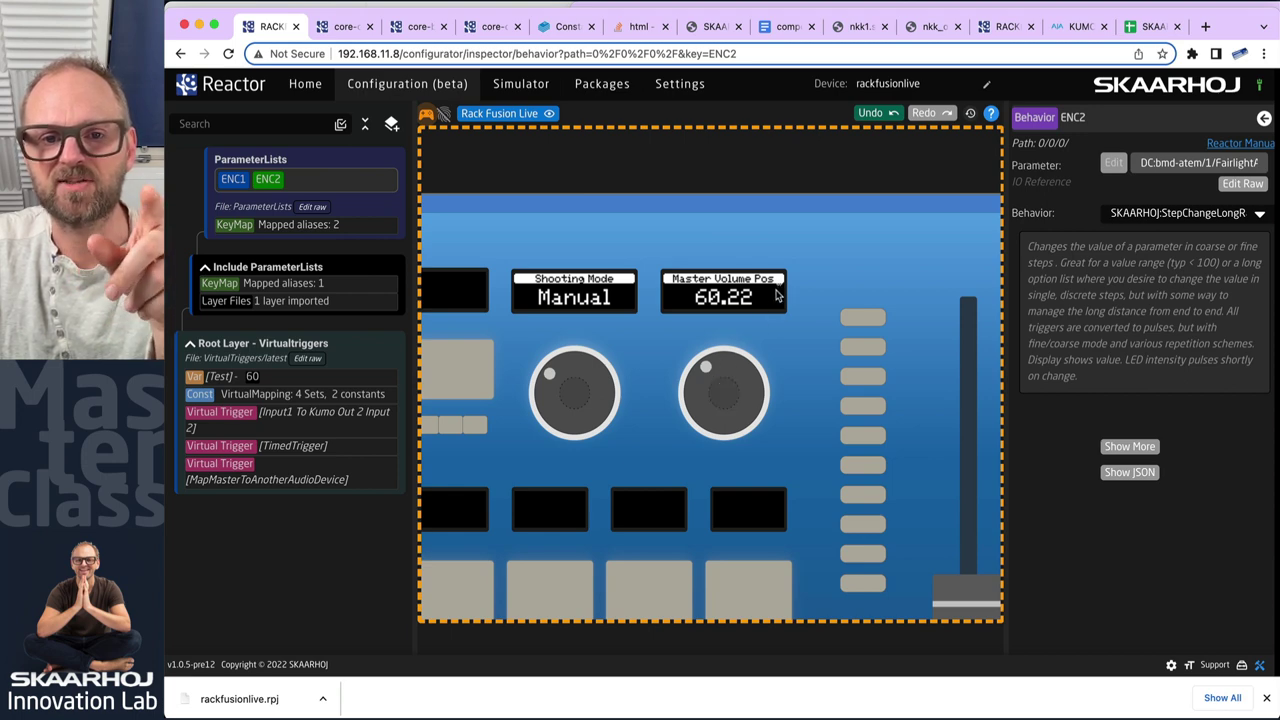
pyautogui.moveTo(708, 365); pyautogui.dragTo(742, 388)
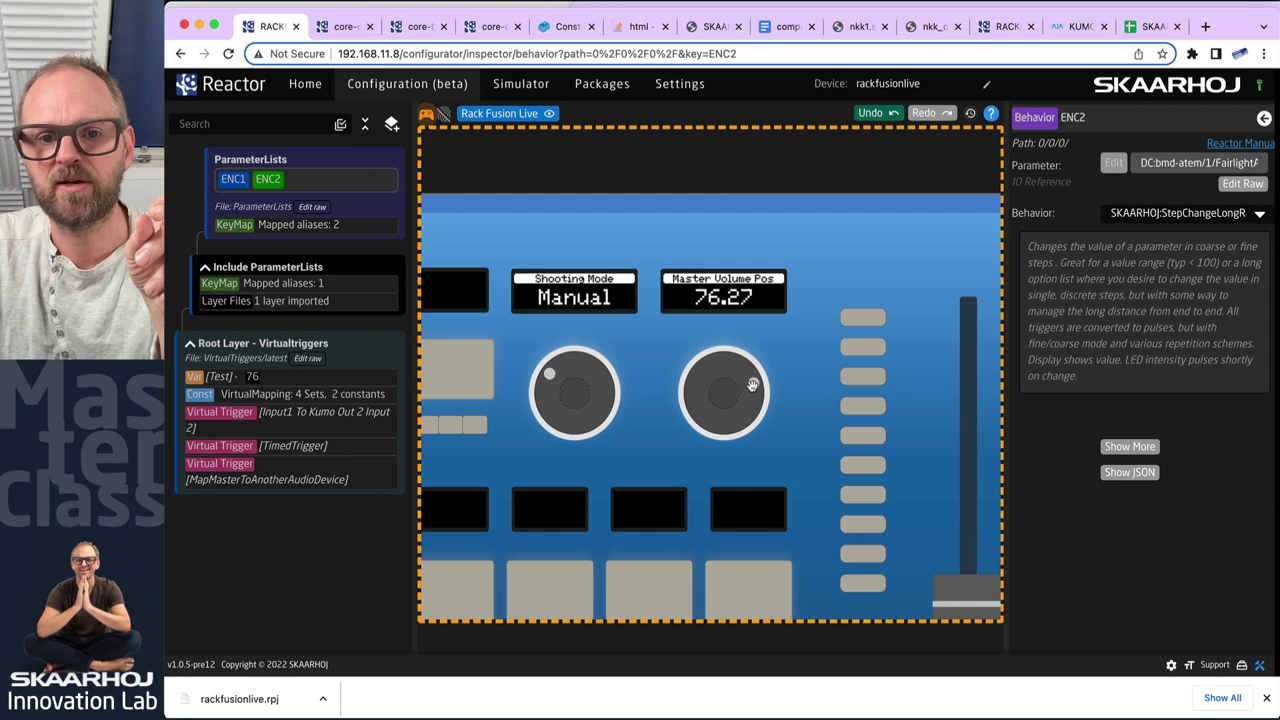
pyautogui.moveTo(751, 381); pyautogui.dragTo(722, 395)
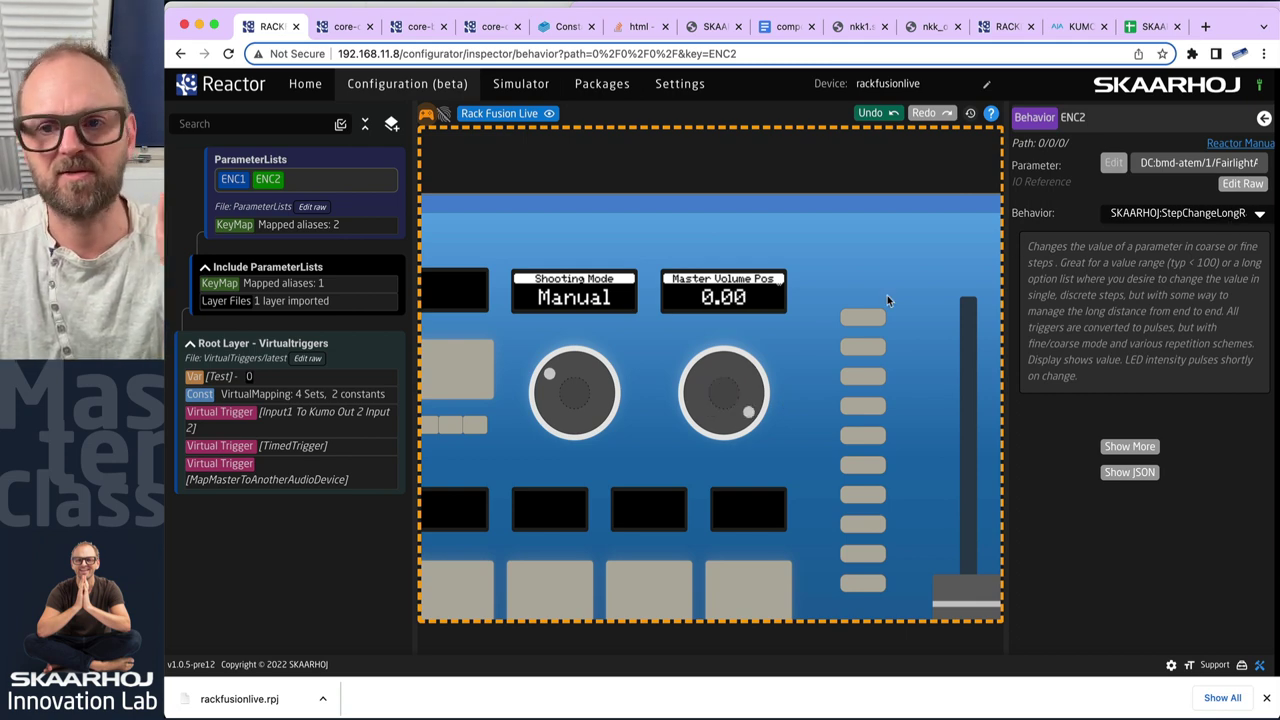
pyautogui.moveTo(557, 370); pyautogui.dragTo(591, 375)
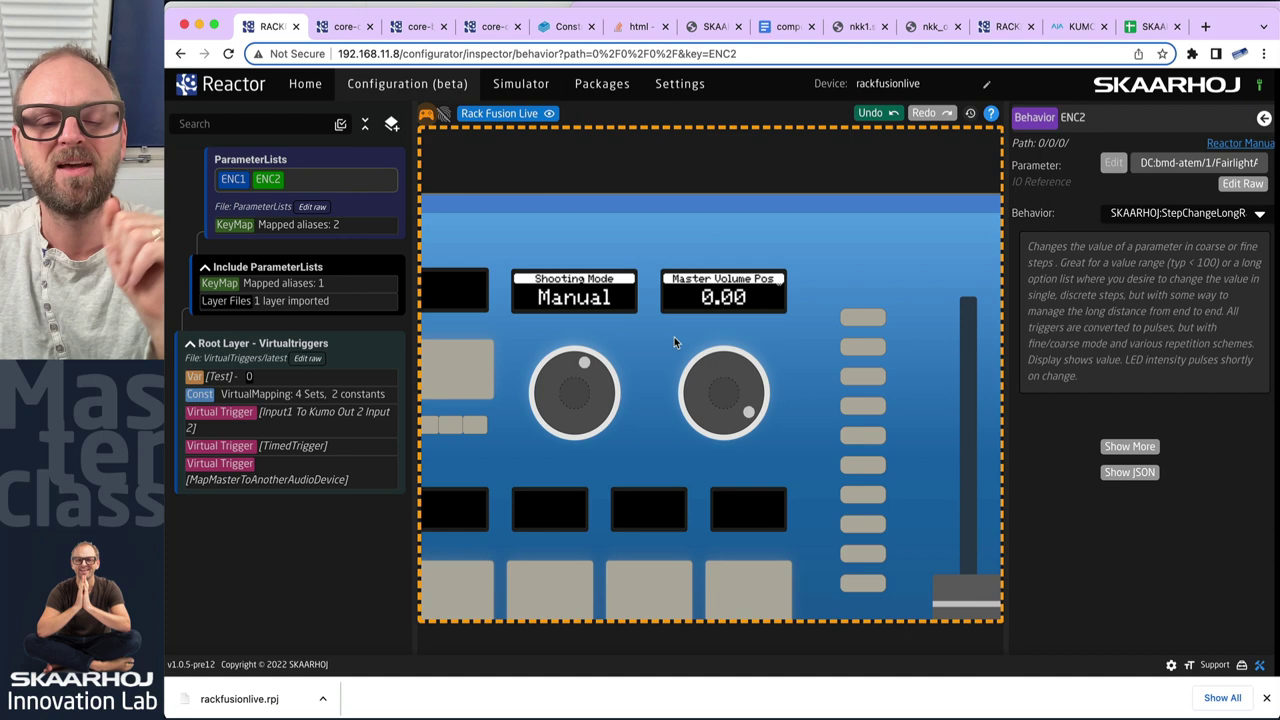
pyautogui.click(426, 116)
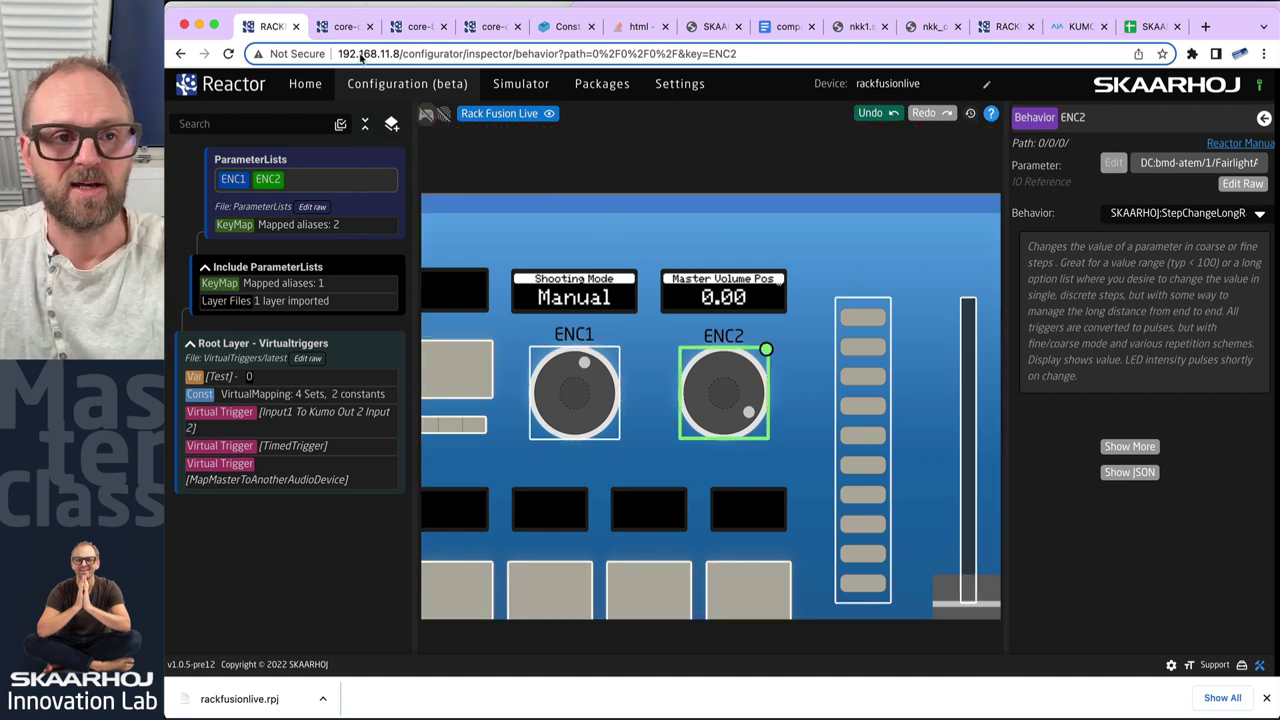
# - Open the AJA KUMO device settings and find Recall Preset's One-Shot Trigger in its manual
pyautogui.click(305, 84)
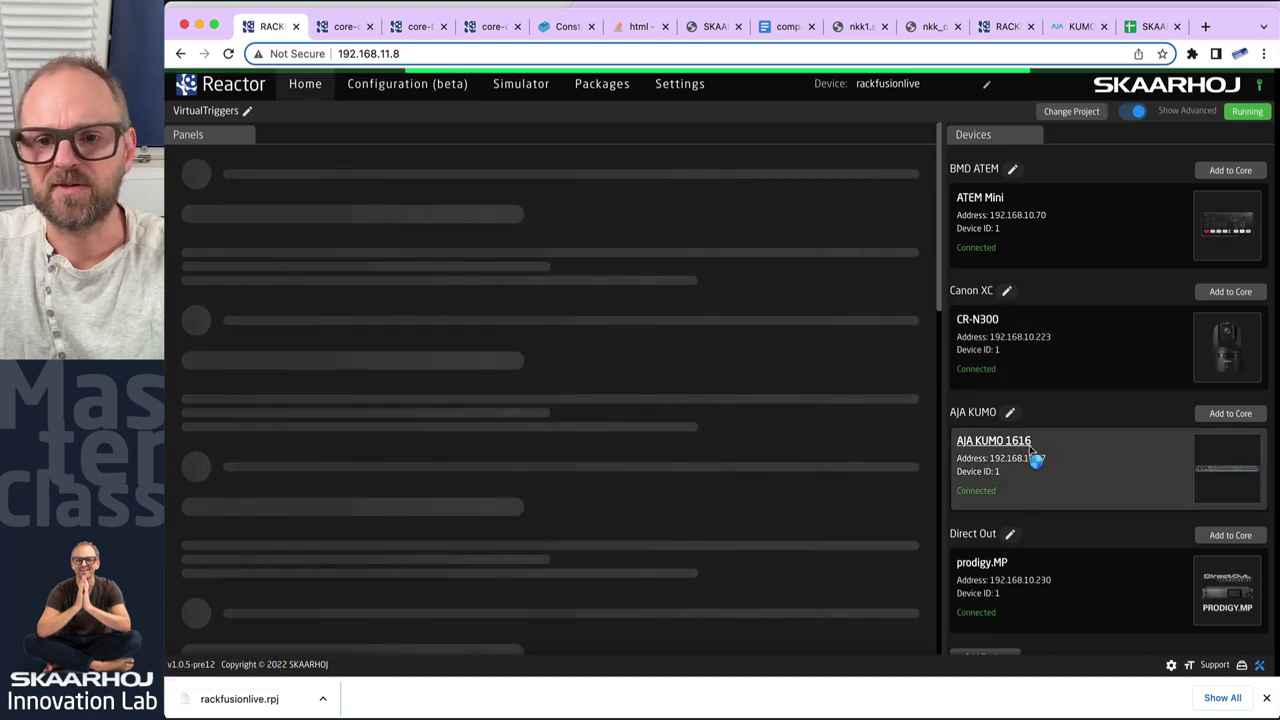
pyautogui.scroll(-1, 1034, 457)
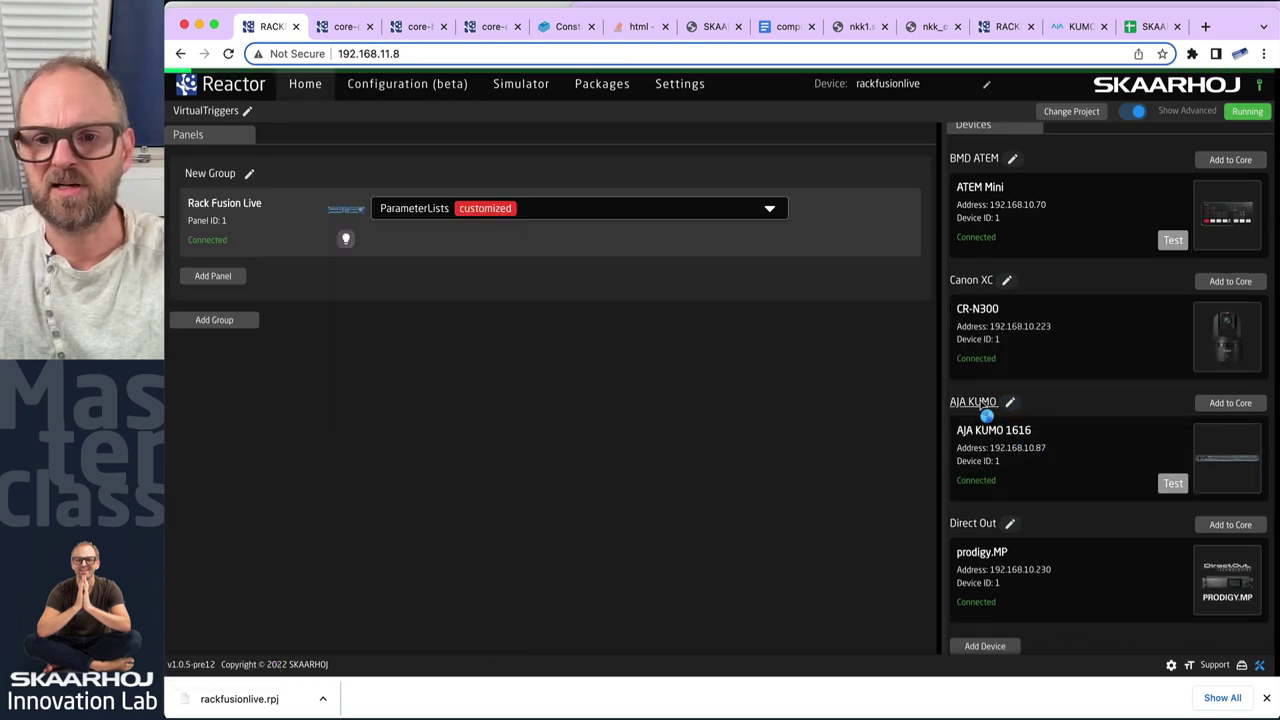
pyautogui.click(1009, 402)
pyautogui.click(887, 320)
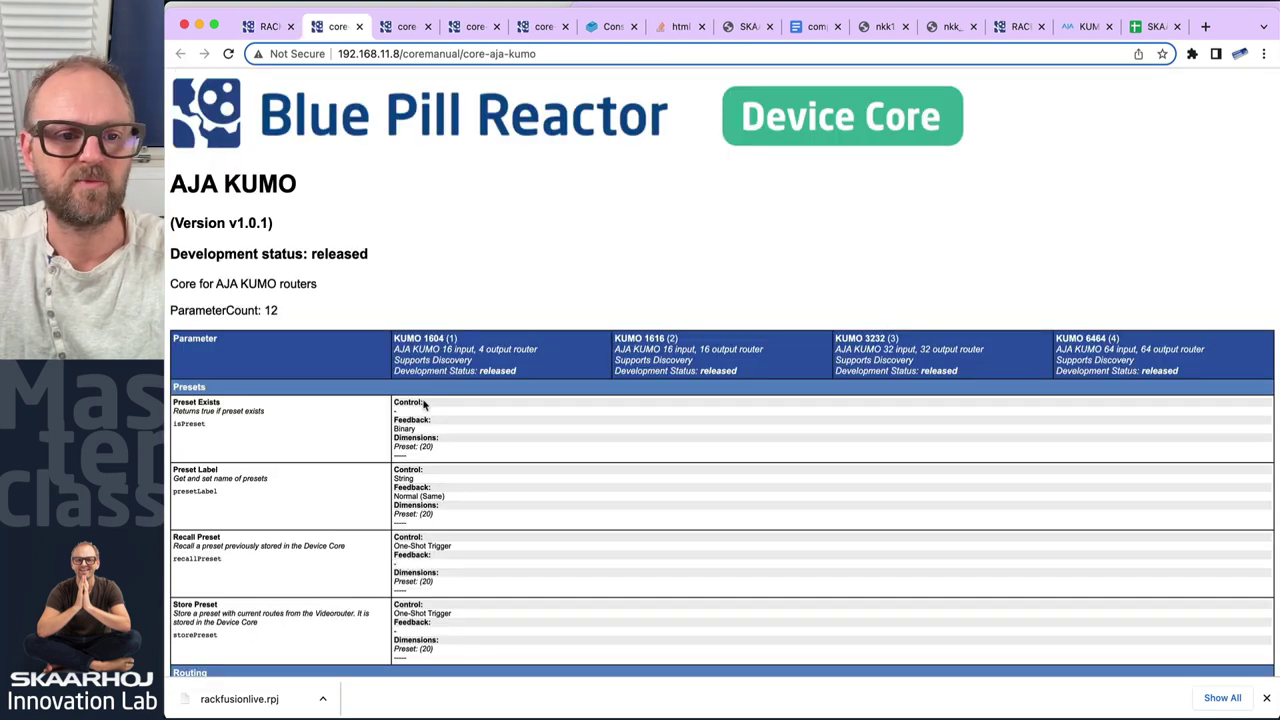
pyautogui.scroll(-3, 476, 455)
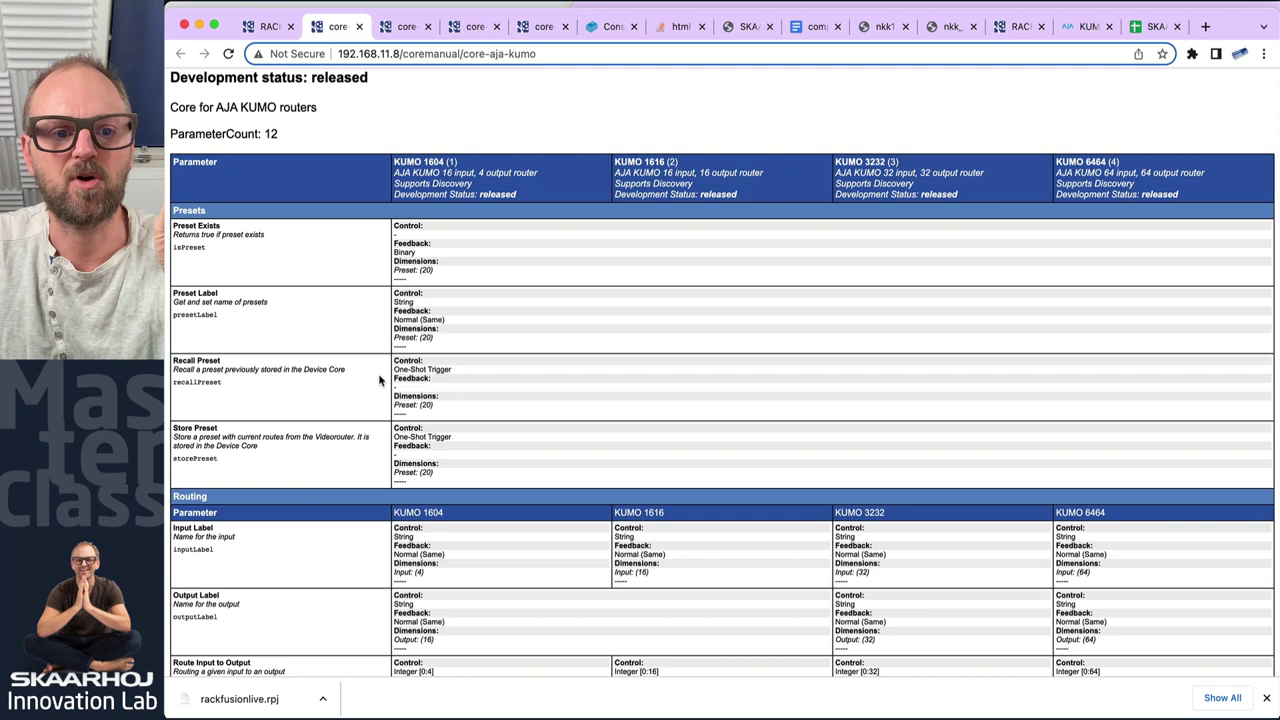
pyautogui.moveTo(393, 370); pyautogui.dragTo(455, 372)
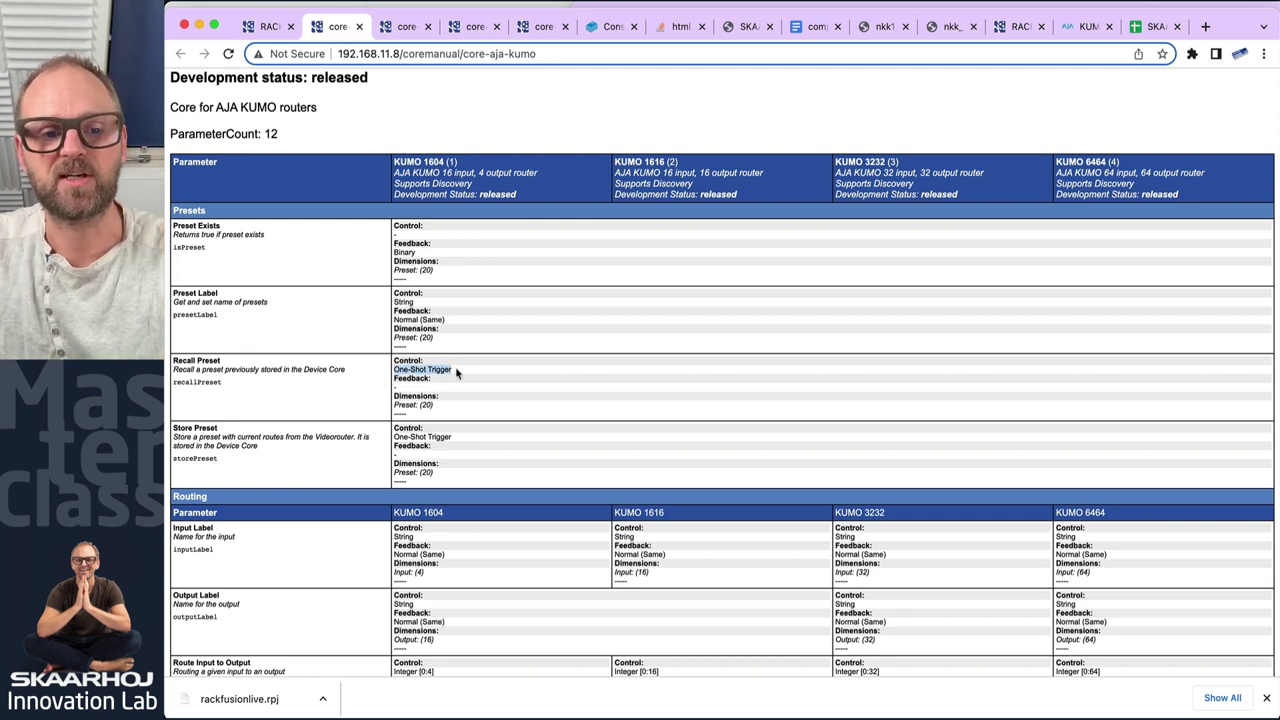
# - Search the Canon camera manual for 'prese' to review its Preset section, then return to Reactor
pyautogui.click(416, 27)
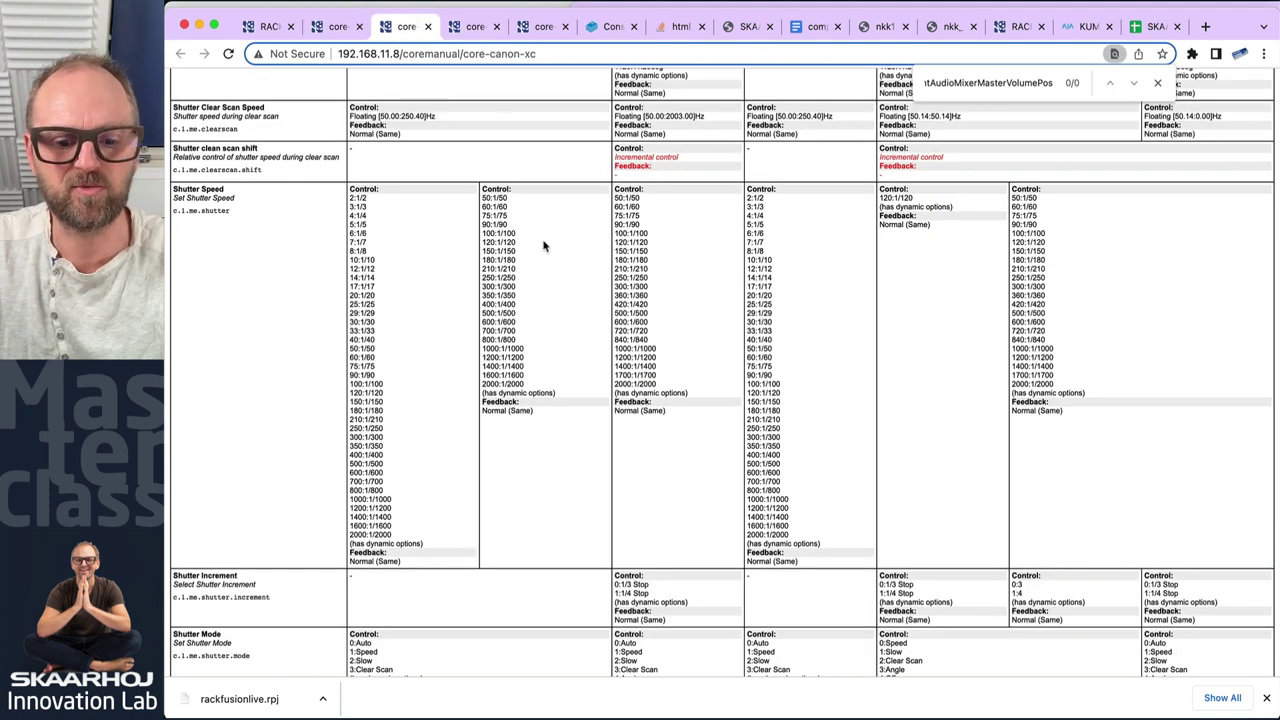
pyautogui.press('super+f')
pyautogui.write('preset')
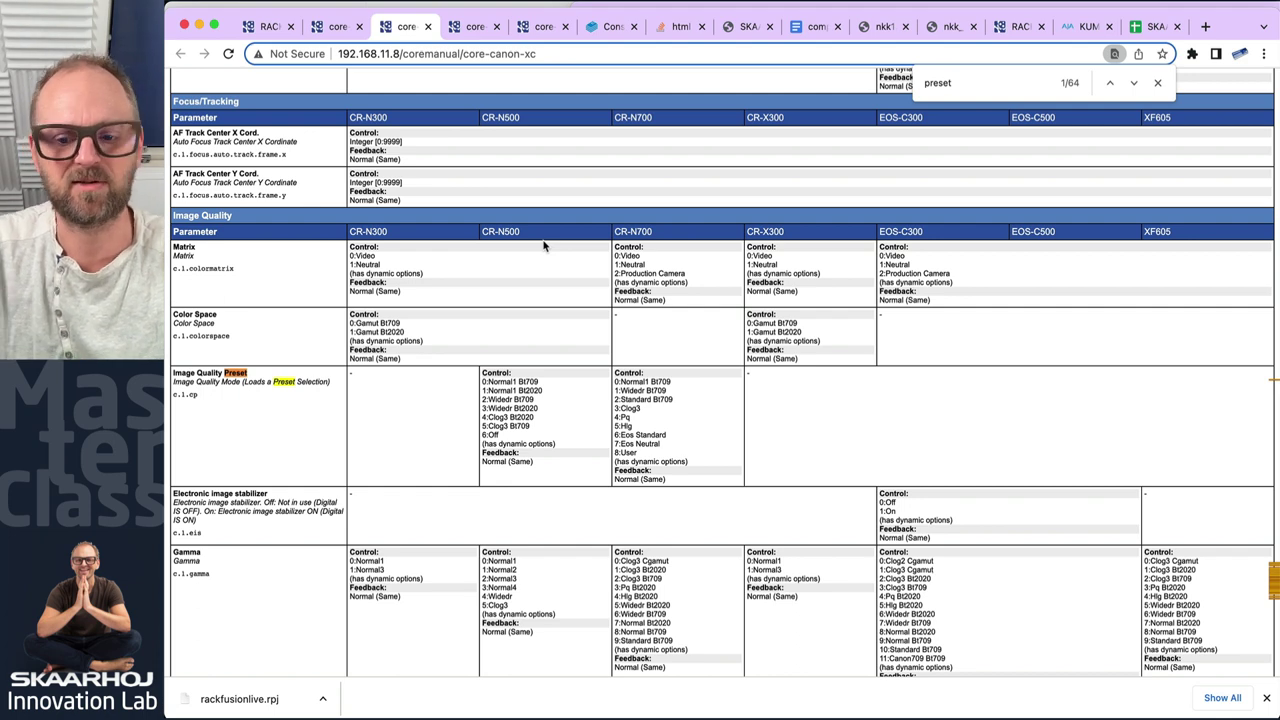
pyautogui.press('Return')
pyautogui.press('Return')
pyautogui.press('Return')
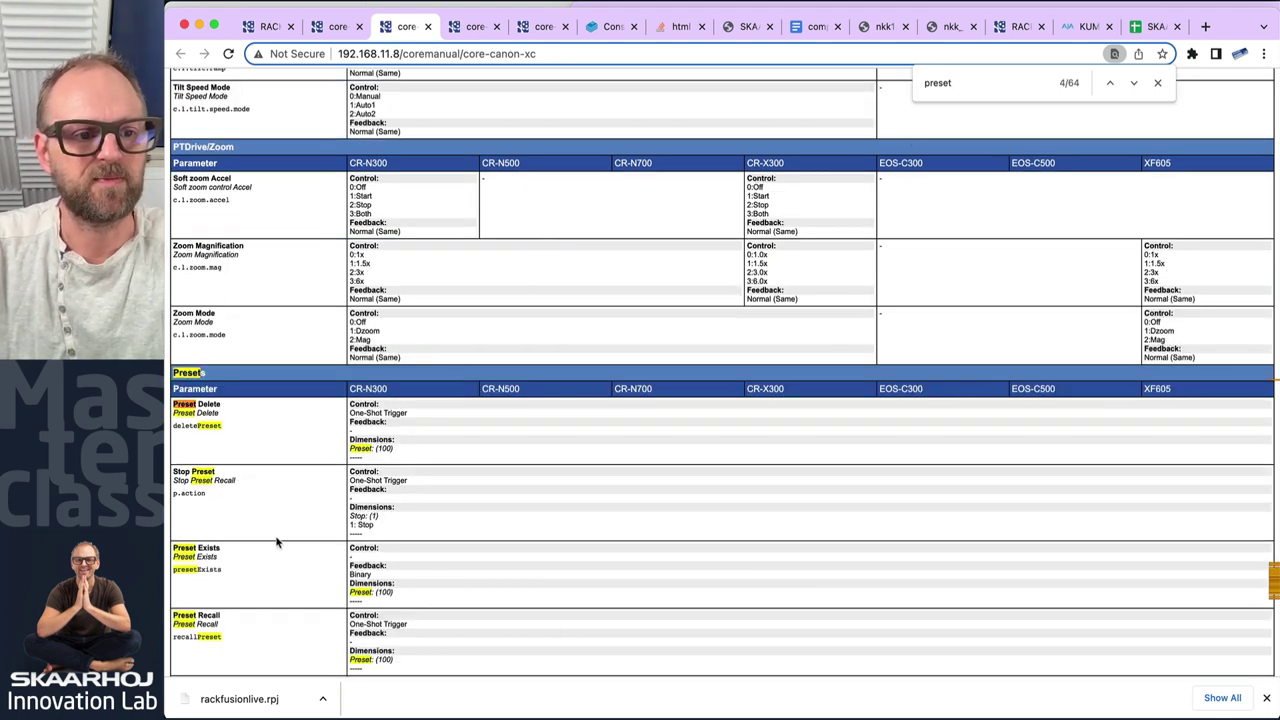
pyautogui.scroll(-3, 278, 533)
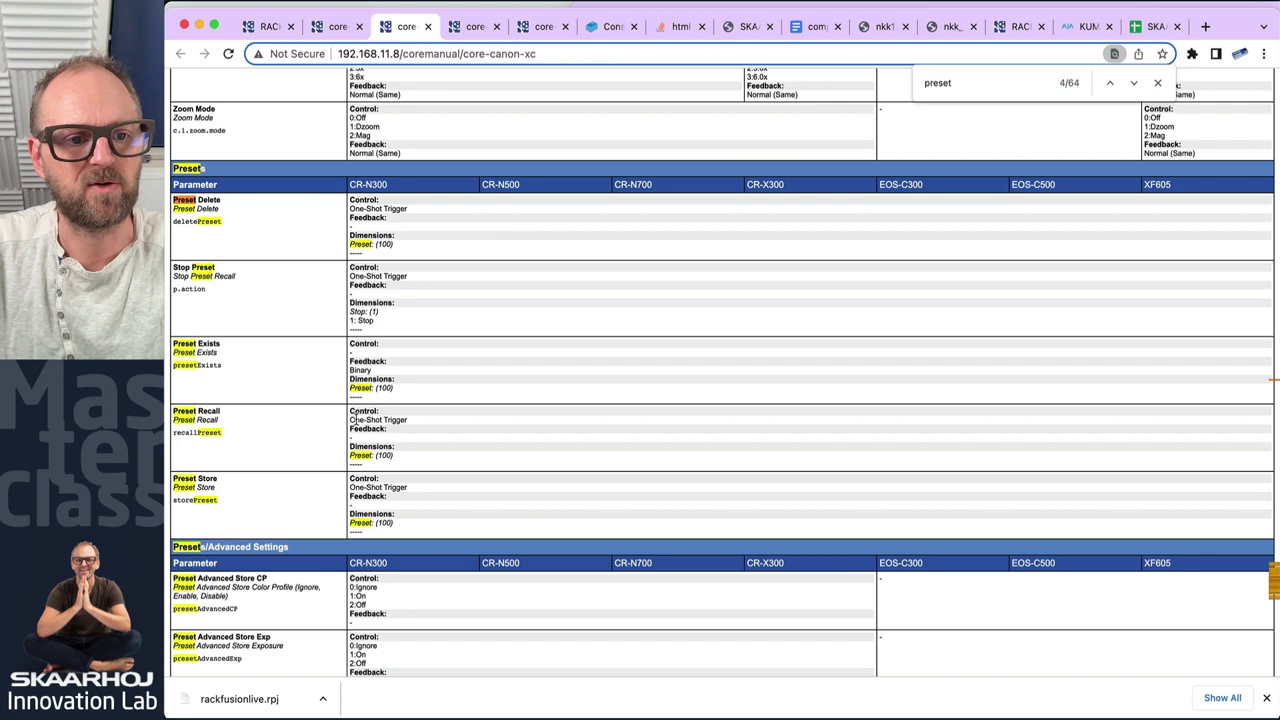
pyautogui.scroll(3, 341, 438)
pyautogui.scroll(-3, 380, 450)
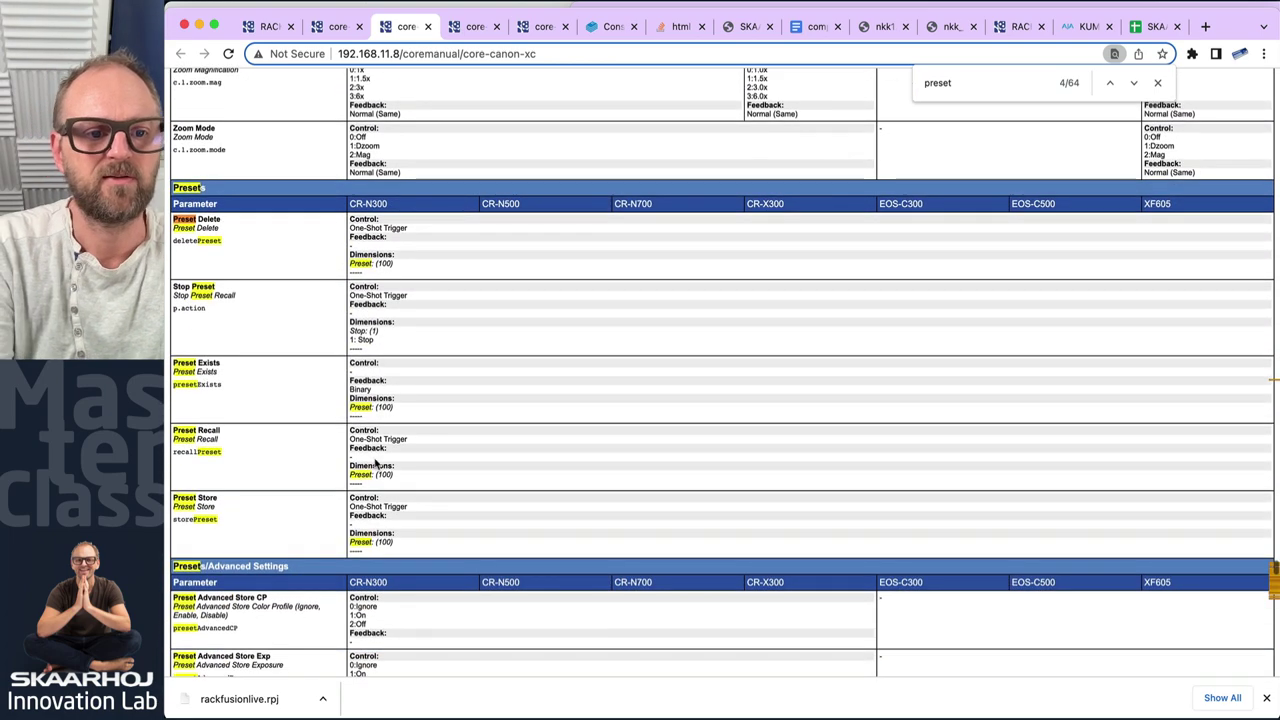
pyautogui.scroll(5, 375, 462)
pyautogui.scroll(-5, 393, 399)
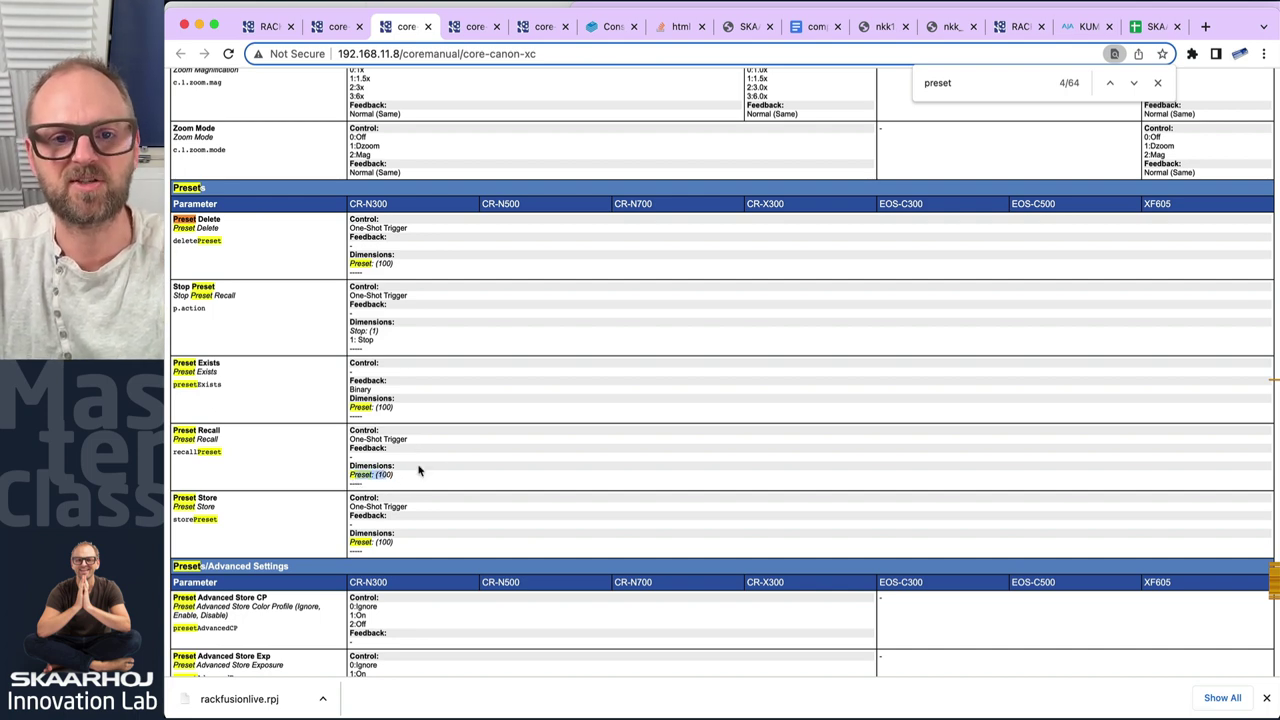
pyautogui.press('super+Tab')
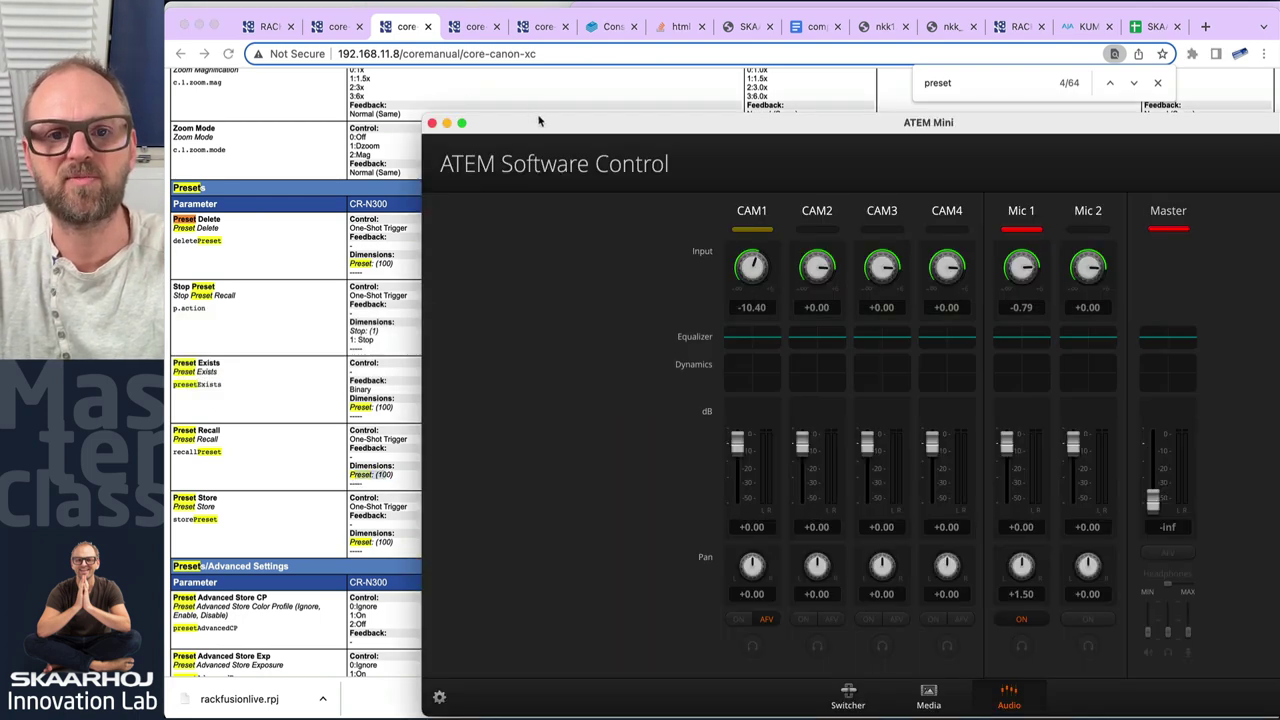
pyautogui.press('super+Tab')
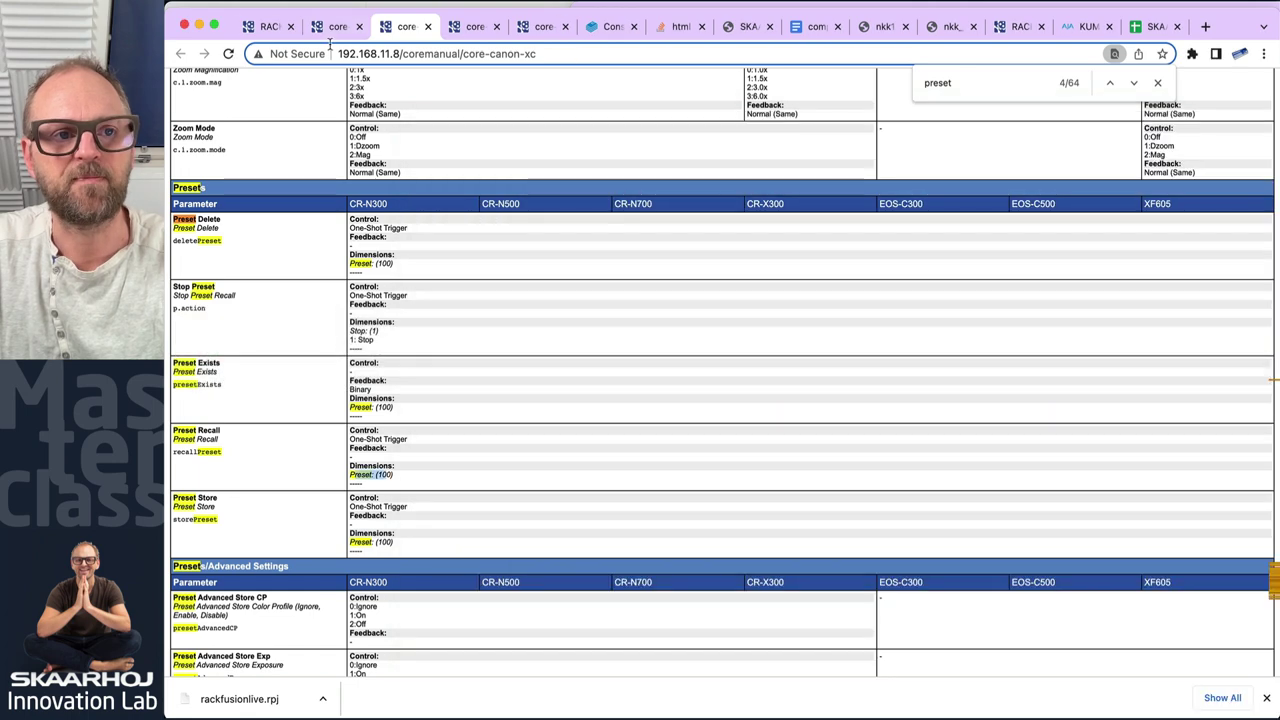
pyautogui.click(268, 26)
# - Close the AJA KUMO dialog and create a new behavior on panel button X1
pyautogui.click(965, 222)
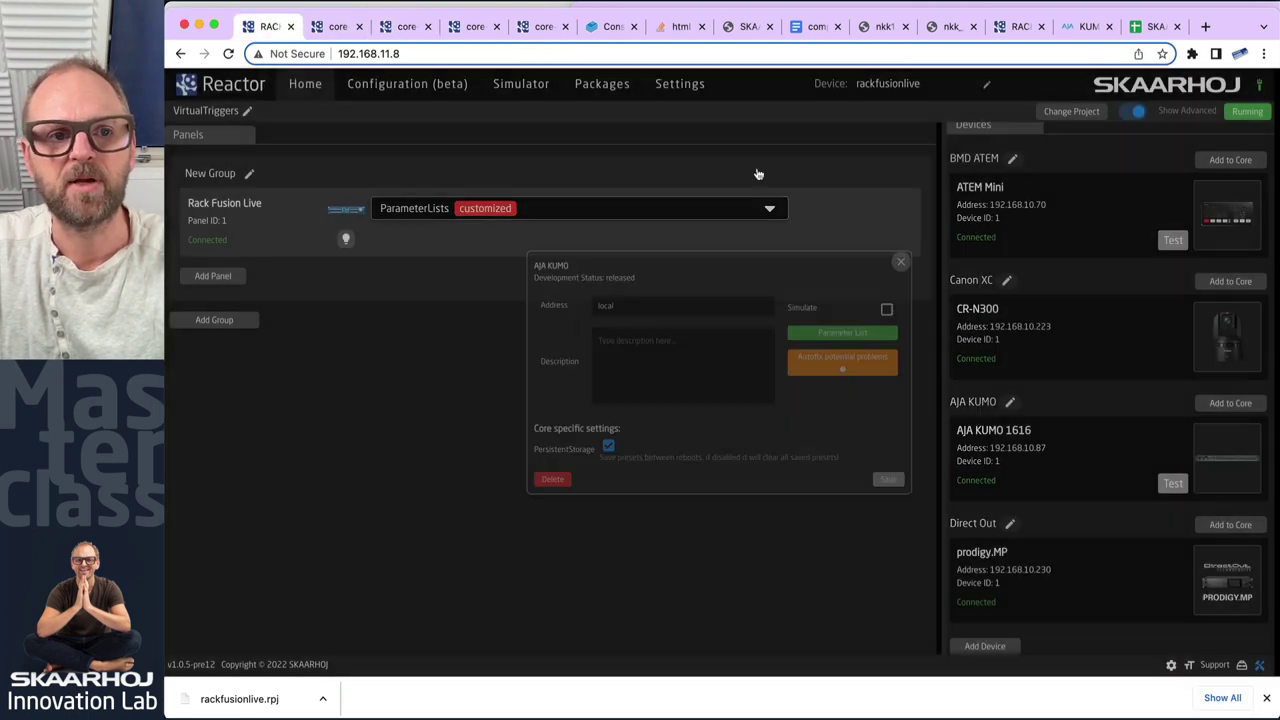
pyautogui.click(388, 88)
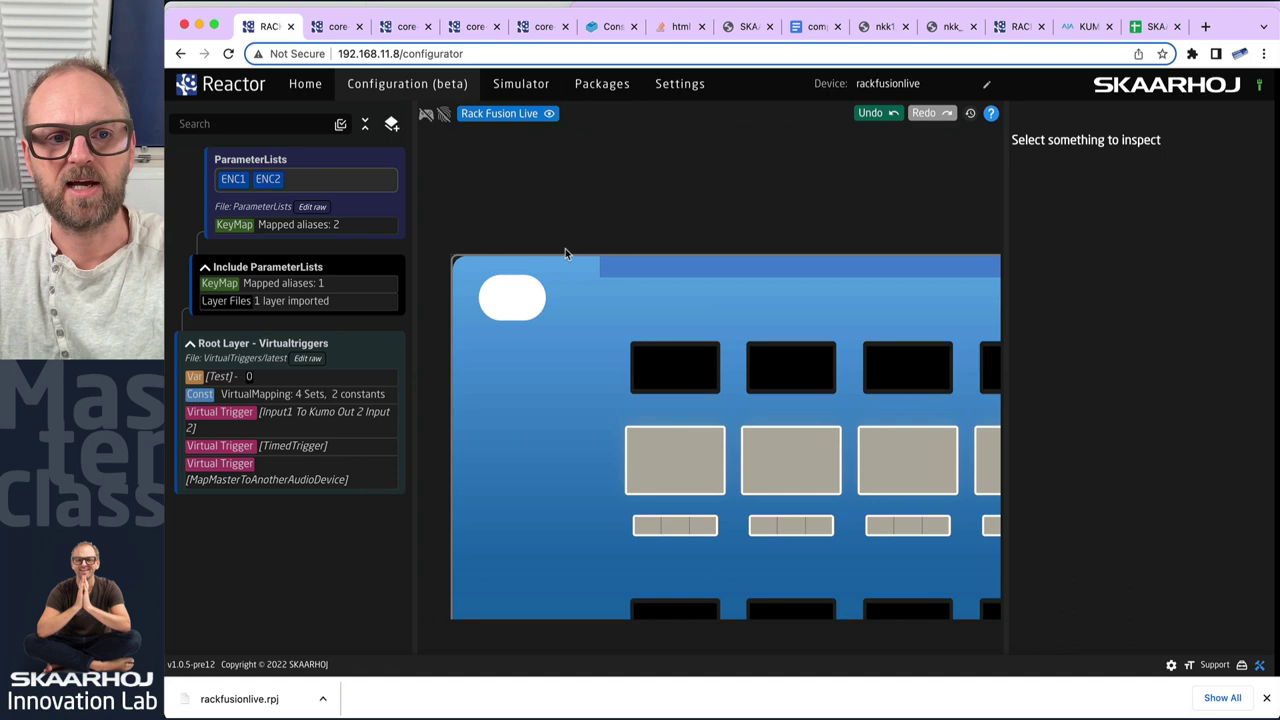
pyautogui.click(688, 475)
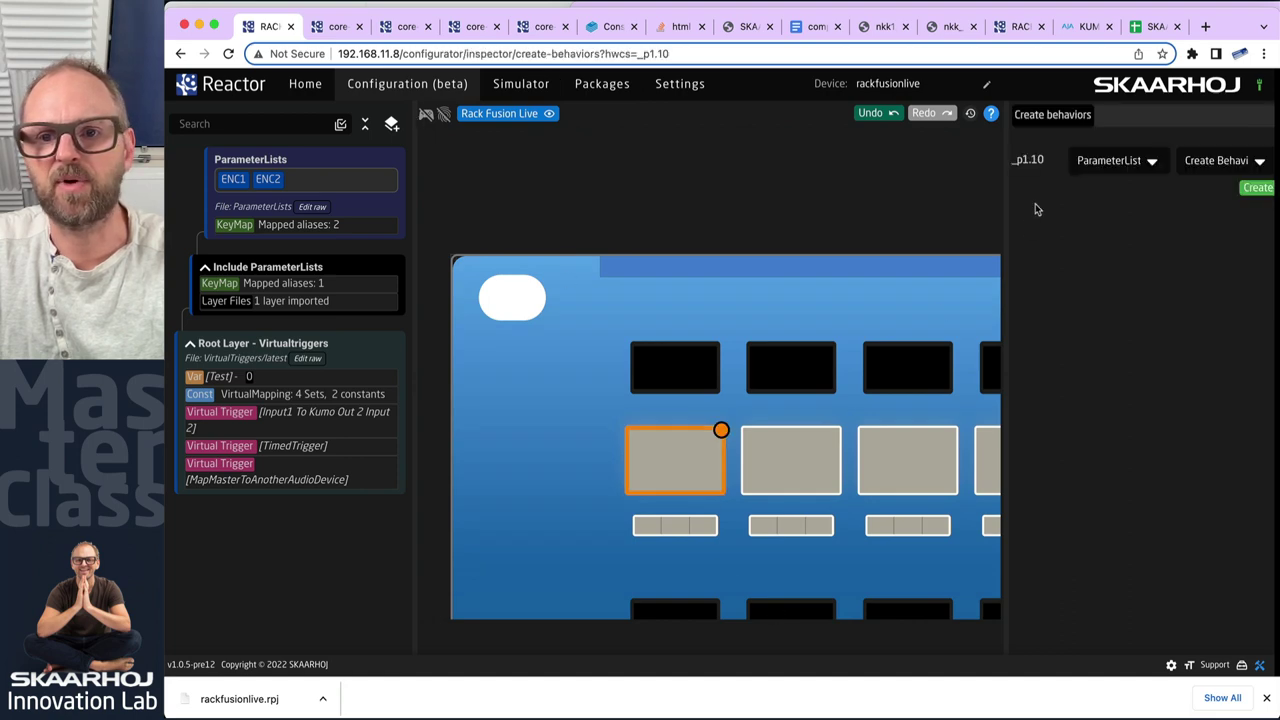
pyautogui.click(1255, 188)
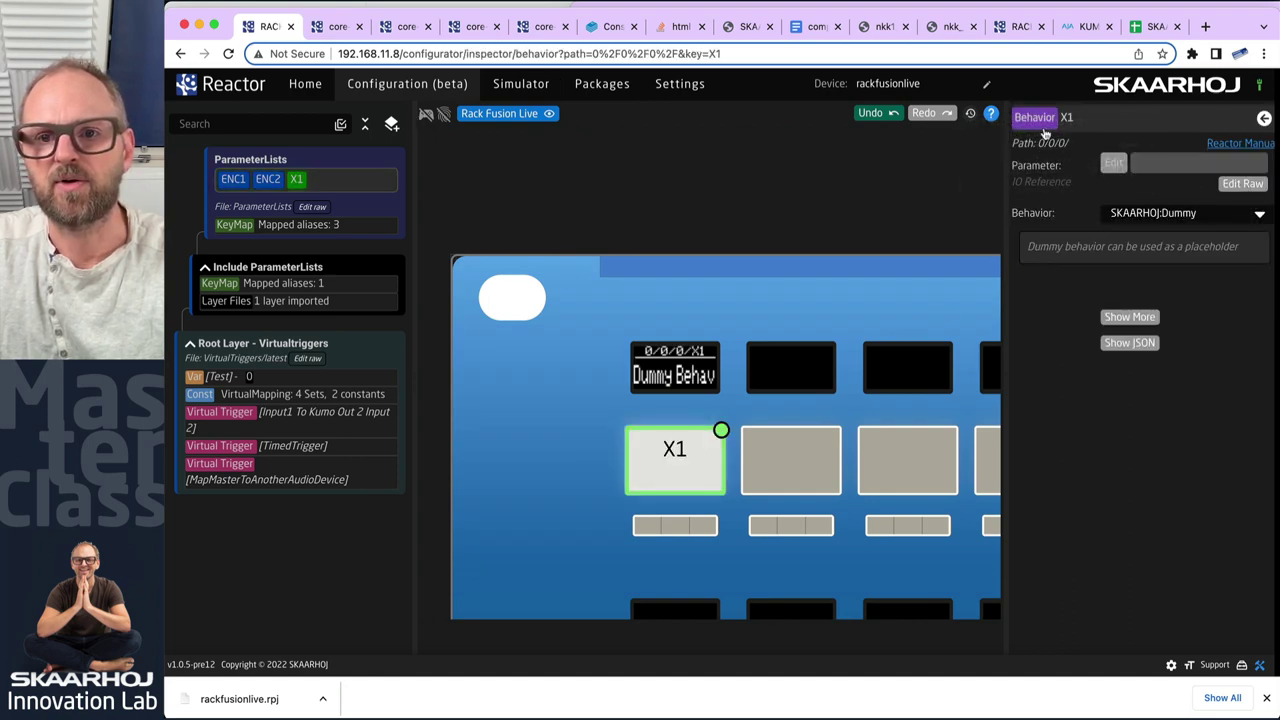
pyautogui.click(1107, 163)
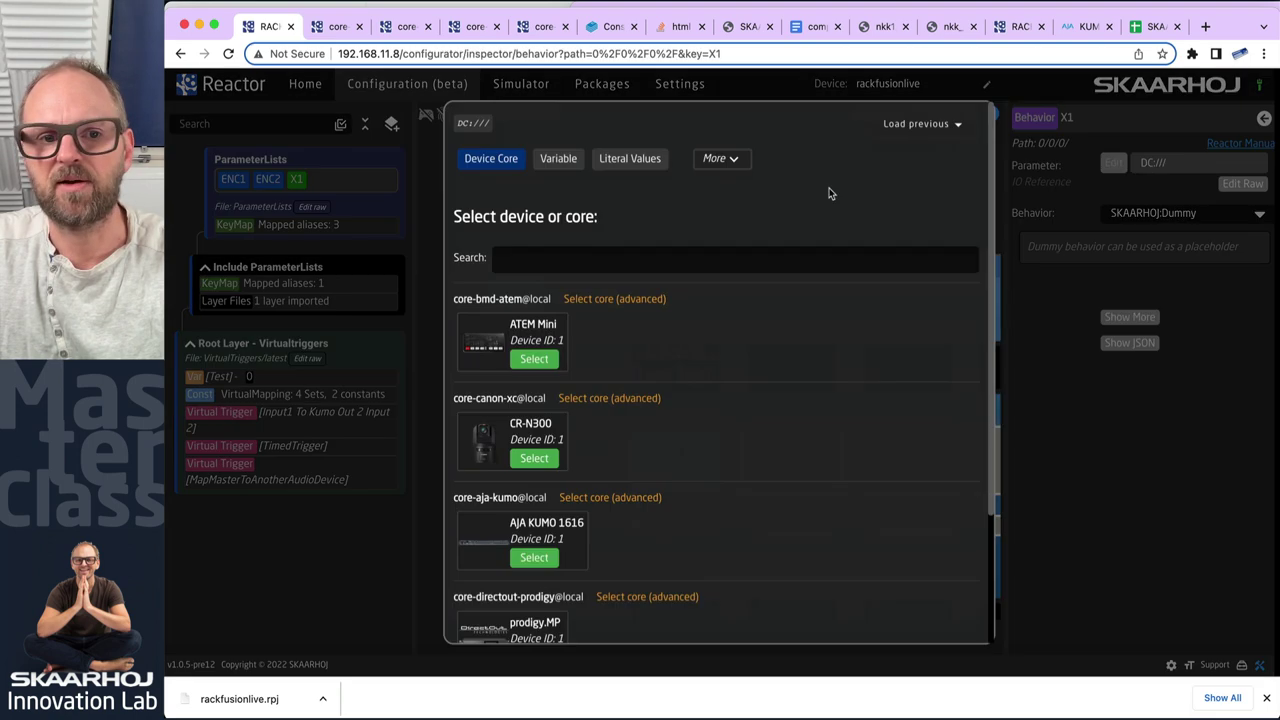
# - Set X1's parameter to the CR-N300's Preset Recall with preset 1 and submit it
pyautogui.click(533, 459)
pyautogui.write('preset')
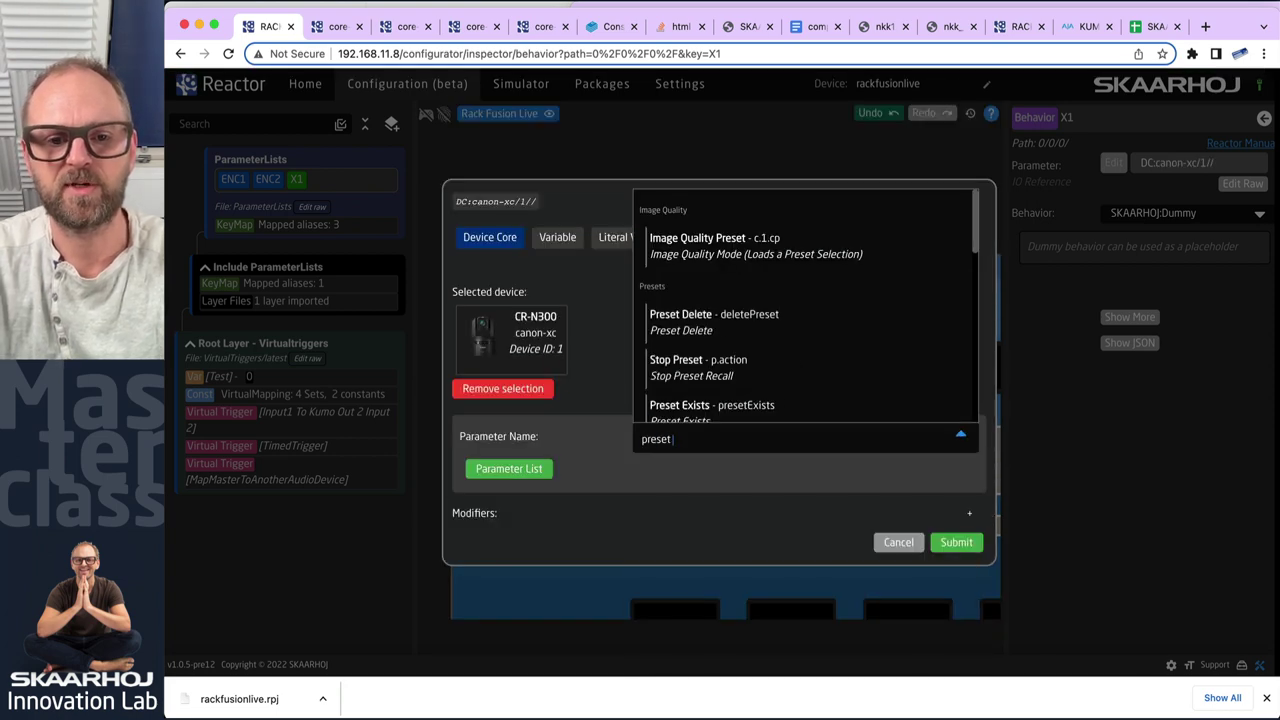
pyautogui.scroll(-2, 700, 300)
pyautogui.click(702, 284)
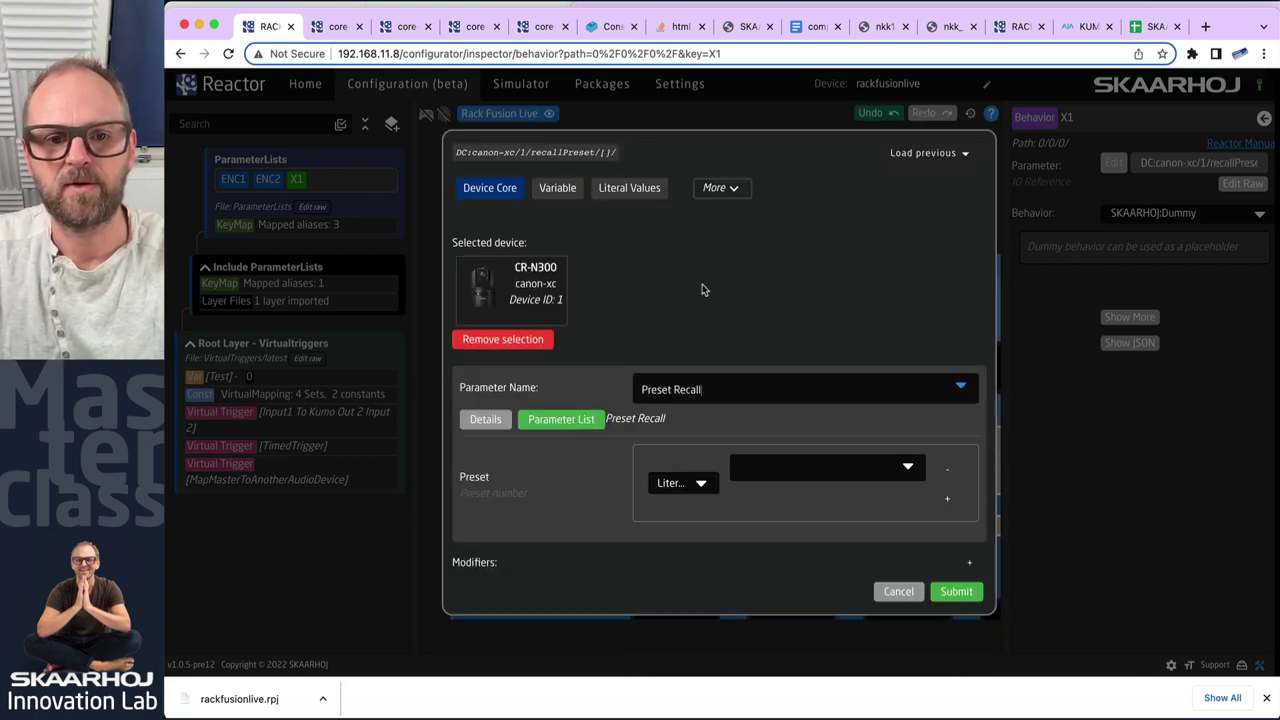
pyautogui.click(768, 464)
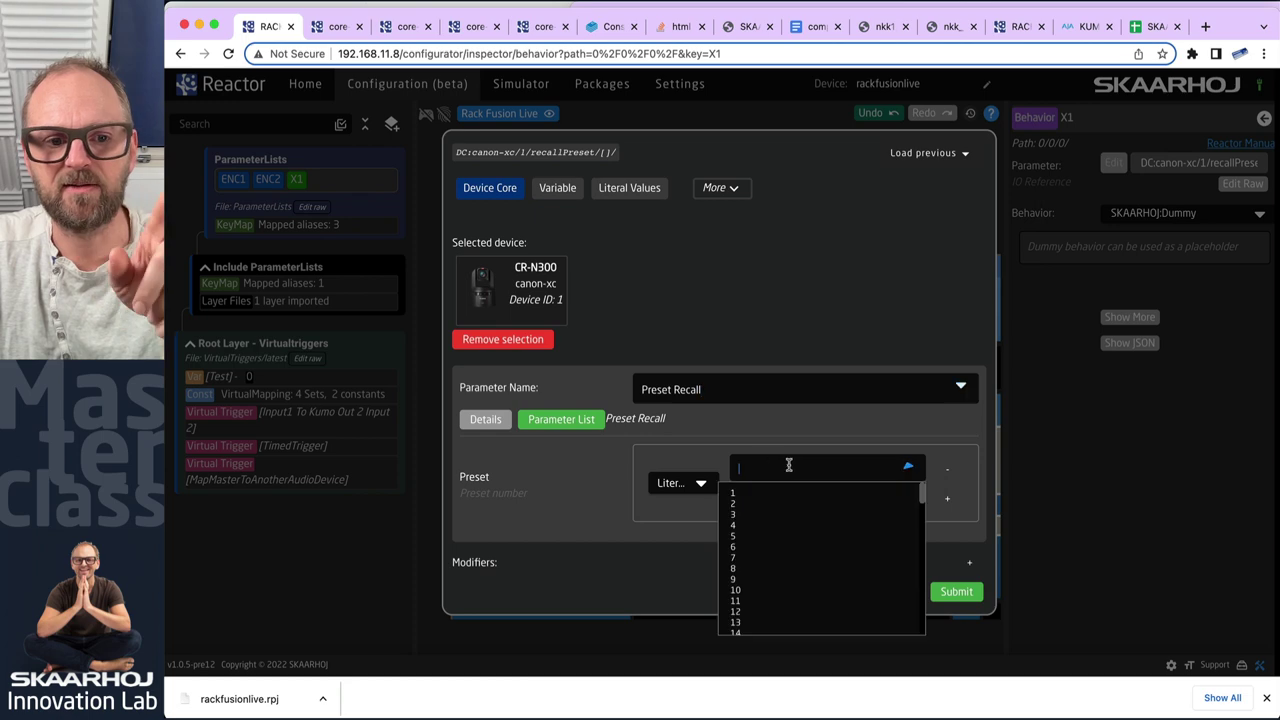
pyautogui.click(735, 494)
pyautogui.click(403, 26)
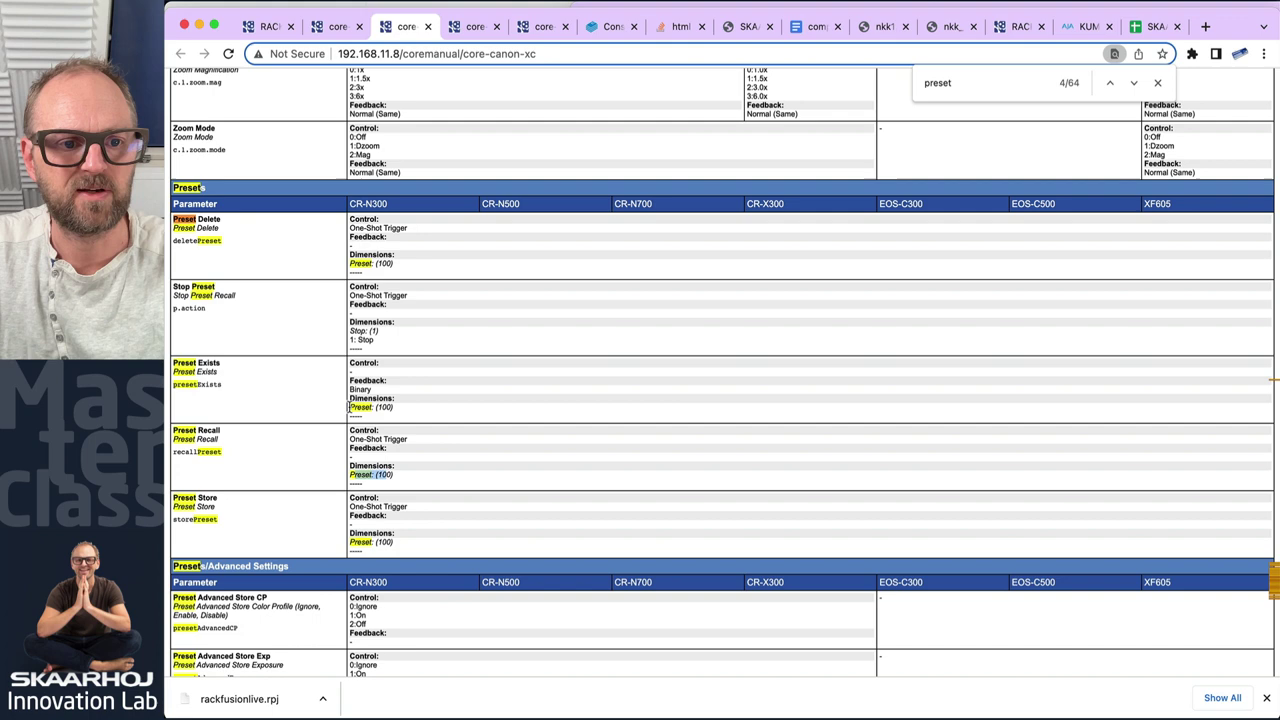
pyautogui.moveTo(349, 407); pyautogui.dragTo(395, 408)
pyautogui.click(258, 27)
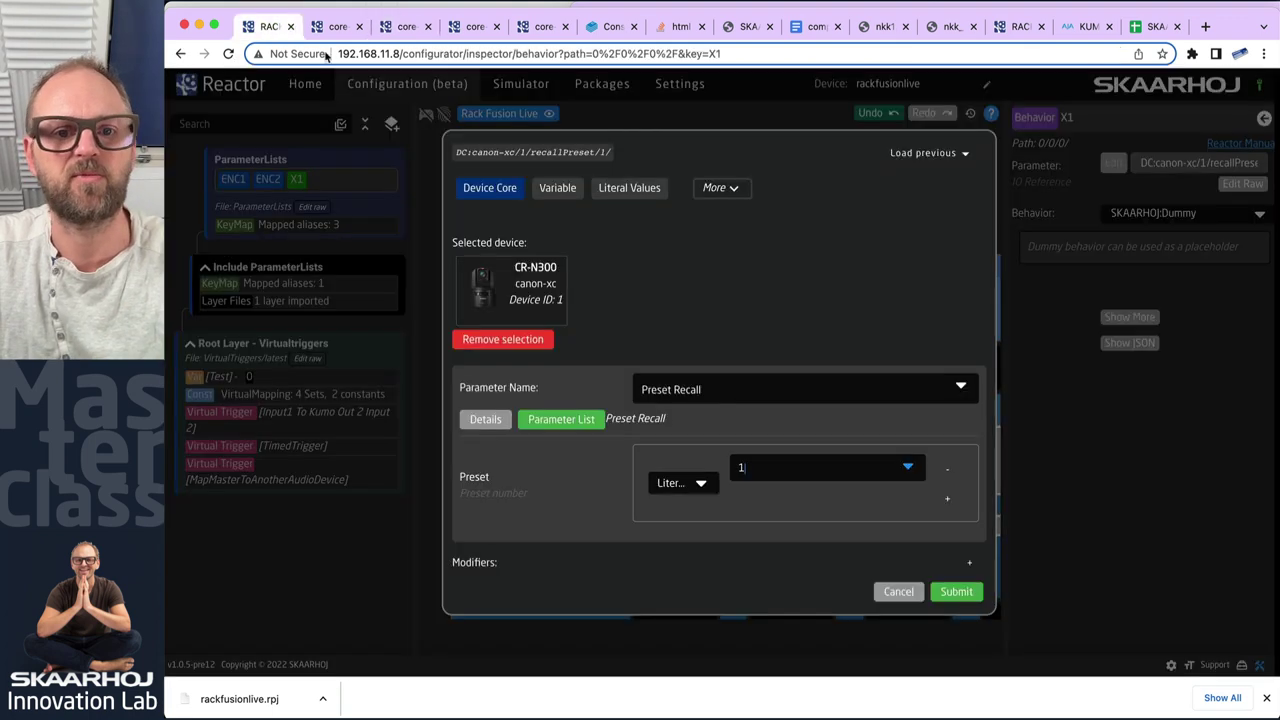
pyautogui.click(960, 595)
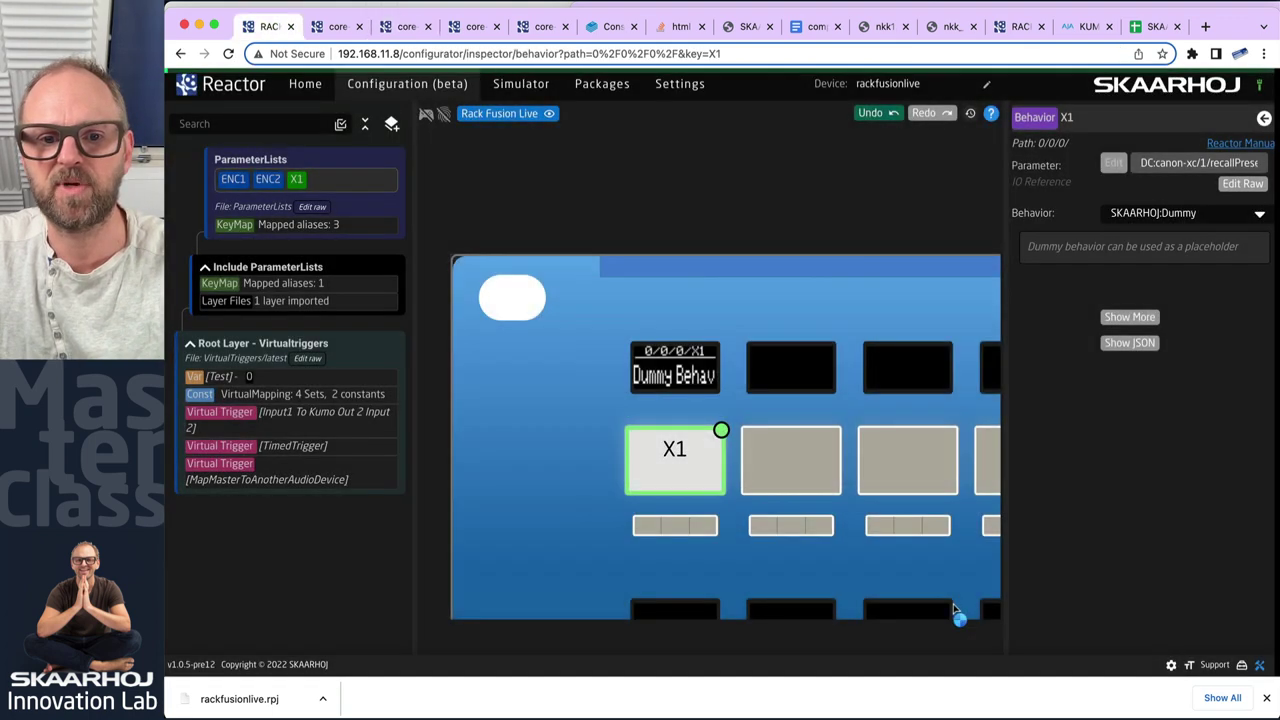
# - Create a behaviour X2 for the second button and batch-edit X1 and X2 together
pyautogui.click(806, 469)
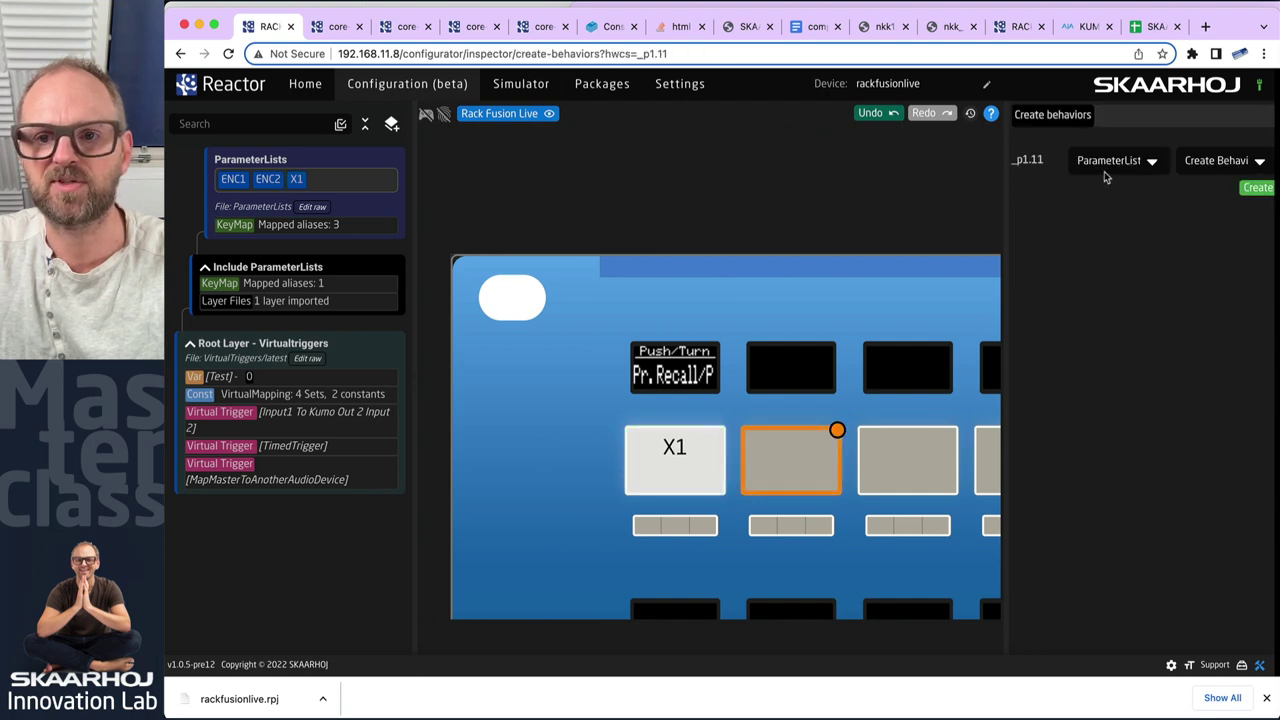
pyautogui.click(1250, 187)
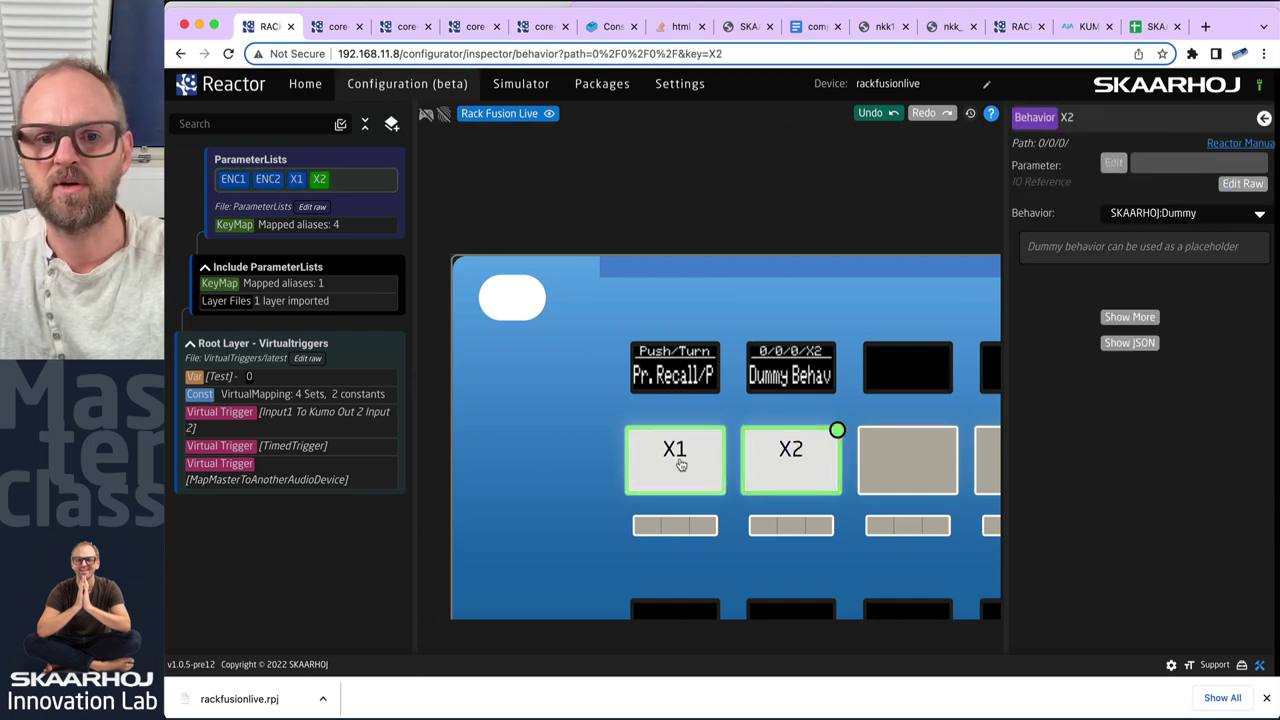
pyautogui.moveTo(590, 432); pyautogui.dragTo(812, 476)
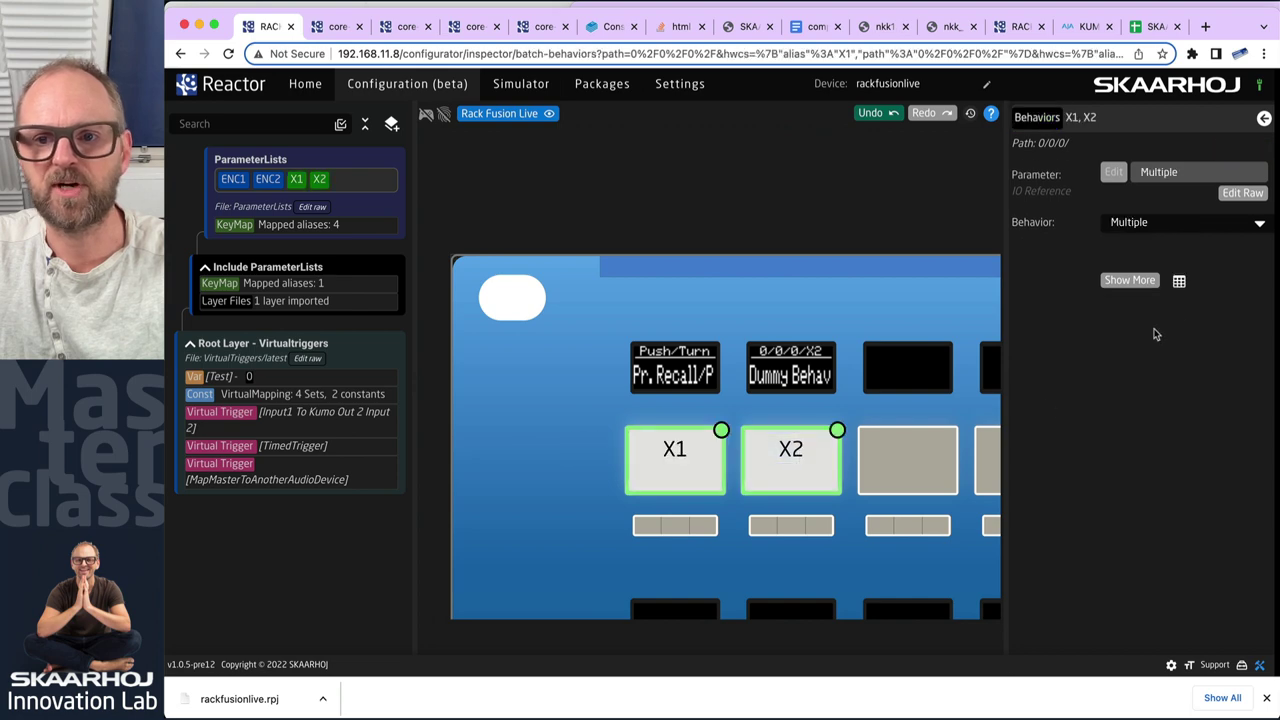
pyautogui.click(1179, 283)
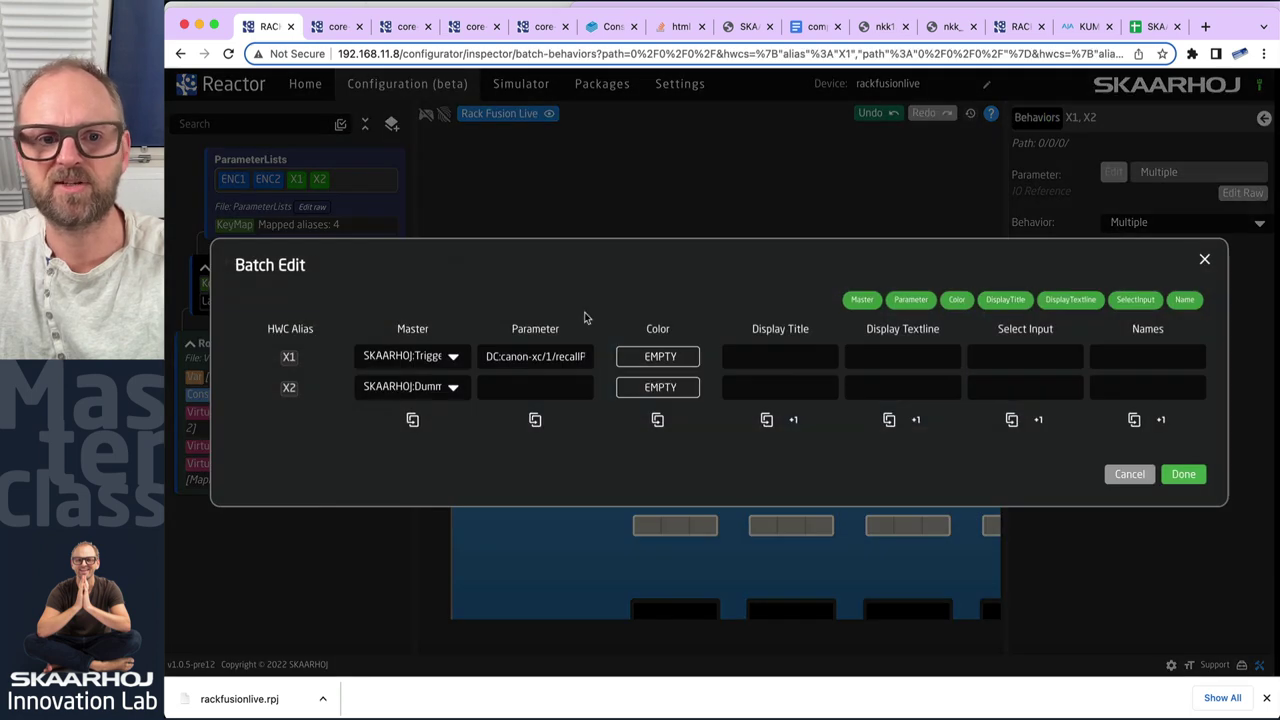
# - Copy X1's Canon preset-recall parameter onto X2 and set X2 to recall preset 2
pyautogui.click(531, 356)
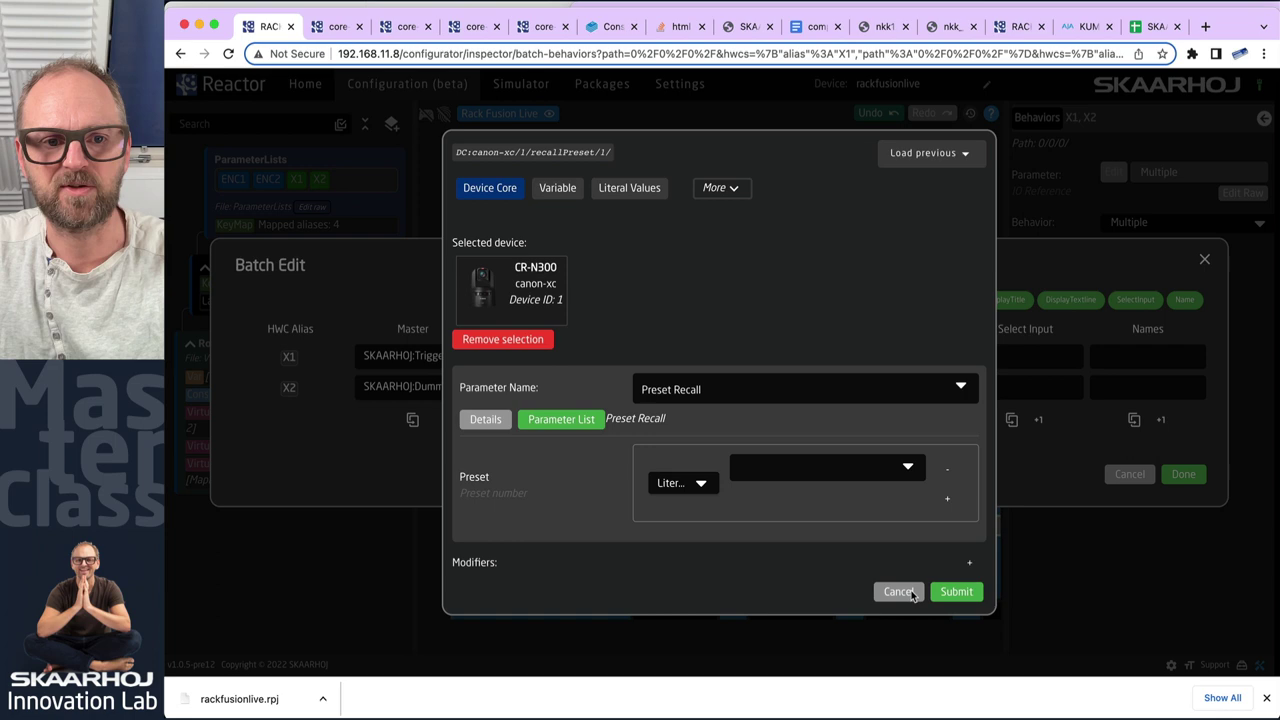
pyautogui.click(900, 591)
pyautogui.click(535, 420)
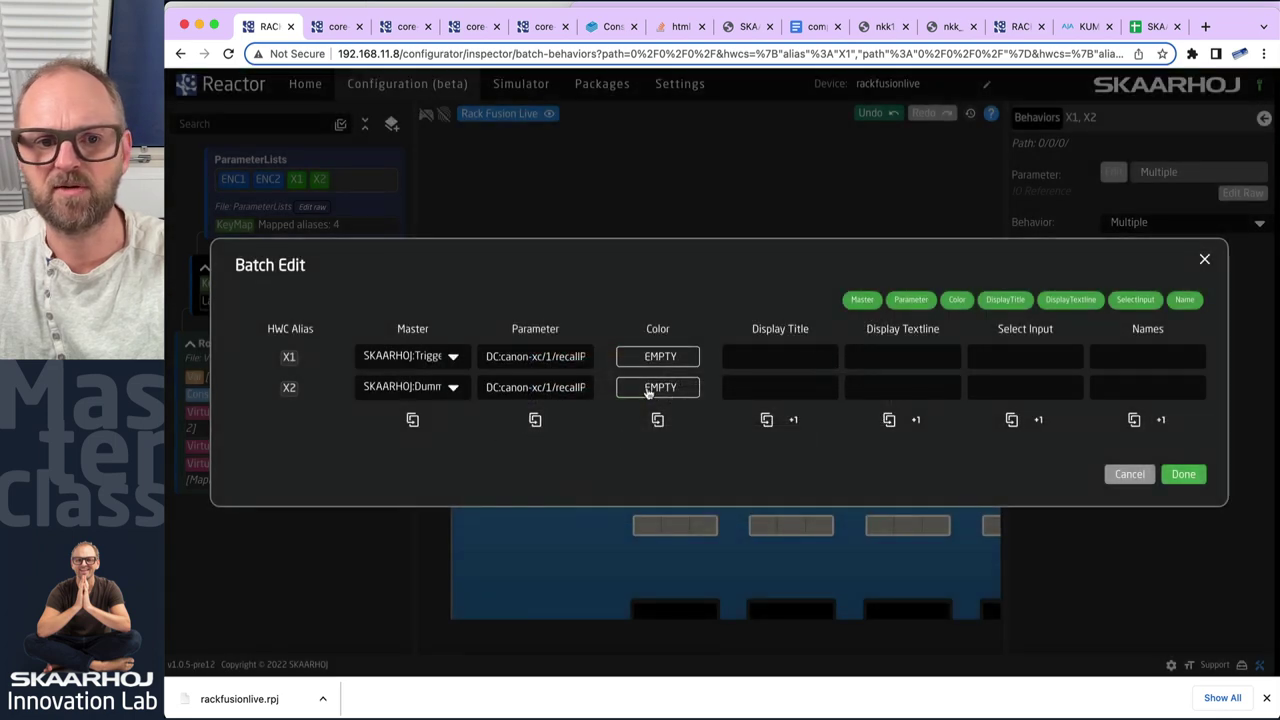
pyautogui.click(572, 386)
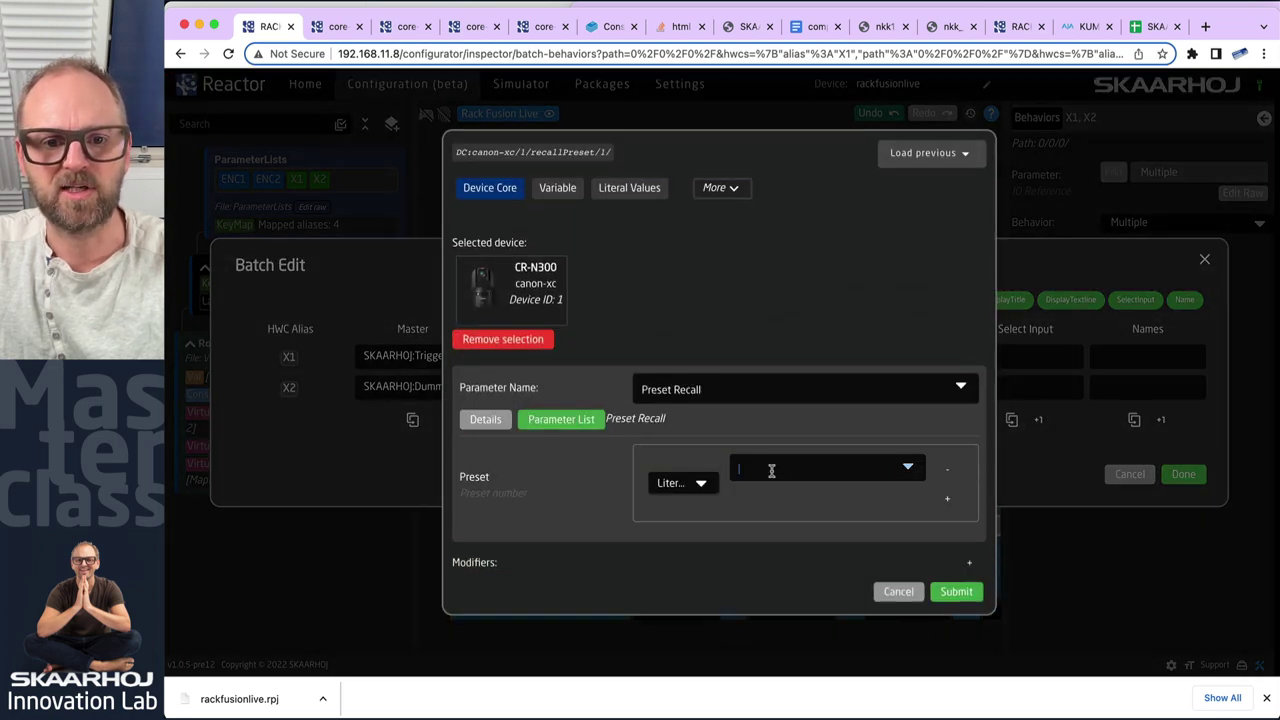
pyautogui.click(771, 470)
pyautogui.click(748, 492)
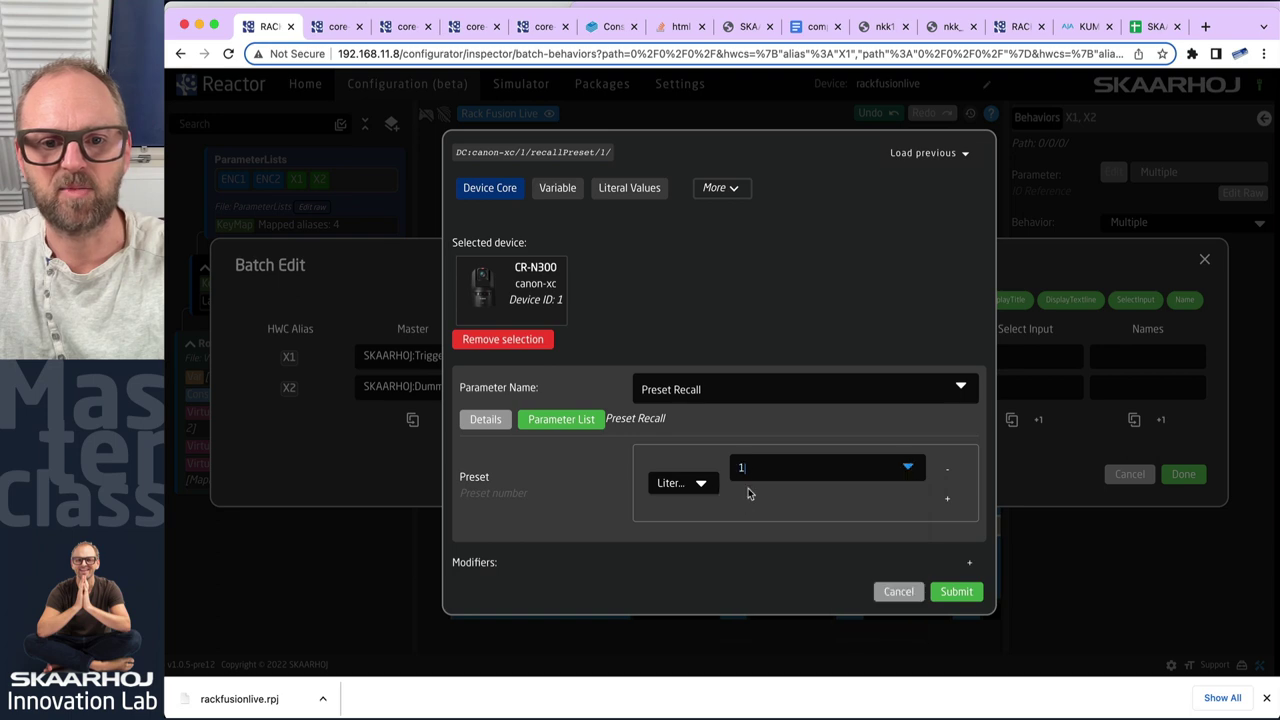
pyautogui.click(757, 470)
pyautogui.click(755, 505)
pyautogui.click(956, 591)
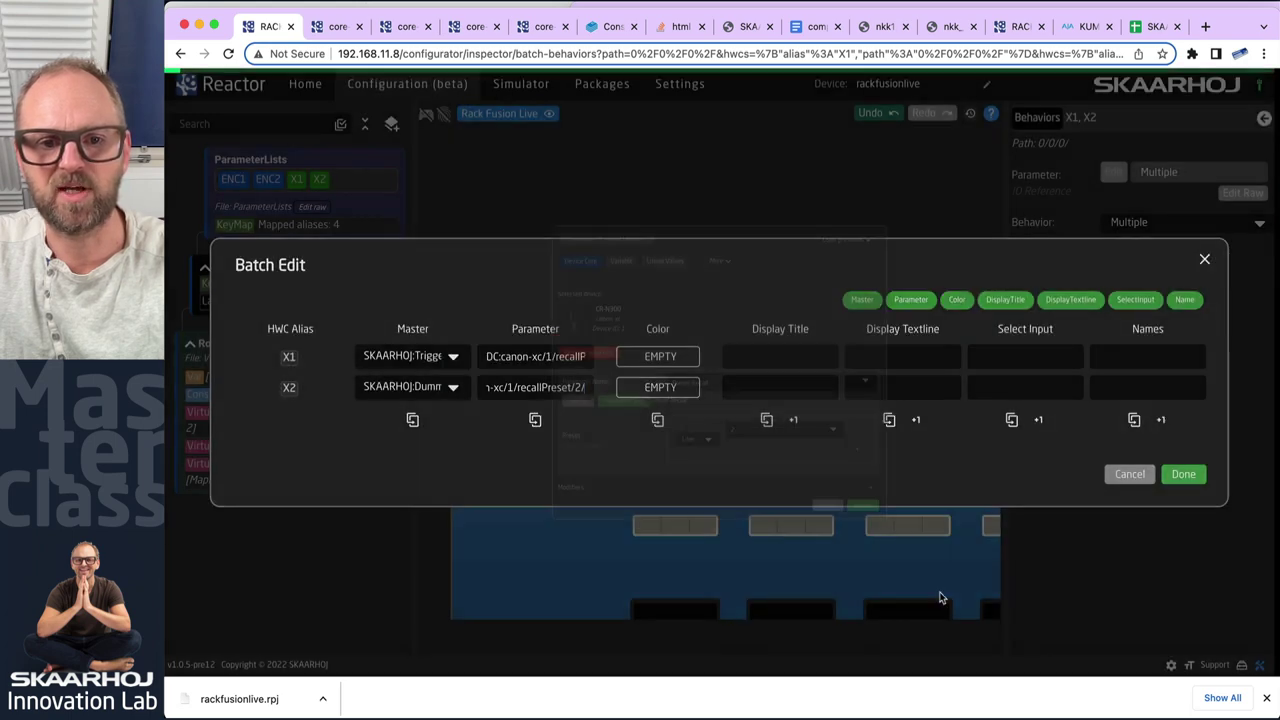
pyautogui.click(1183, 474)
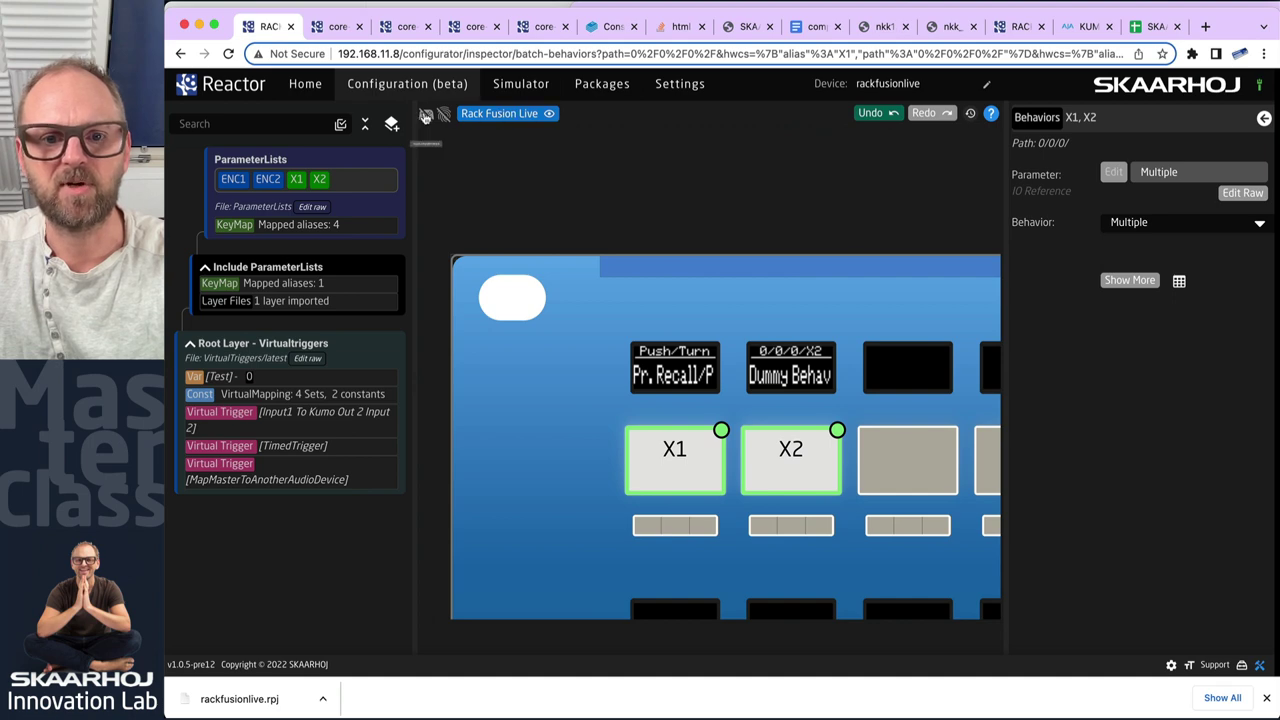
# - Switch the preview to live mode and set X2's Master behaviour to SKAARHOJ:Trigger
pyautogui.click(815, 352)
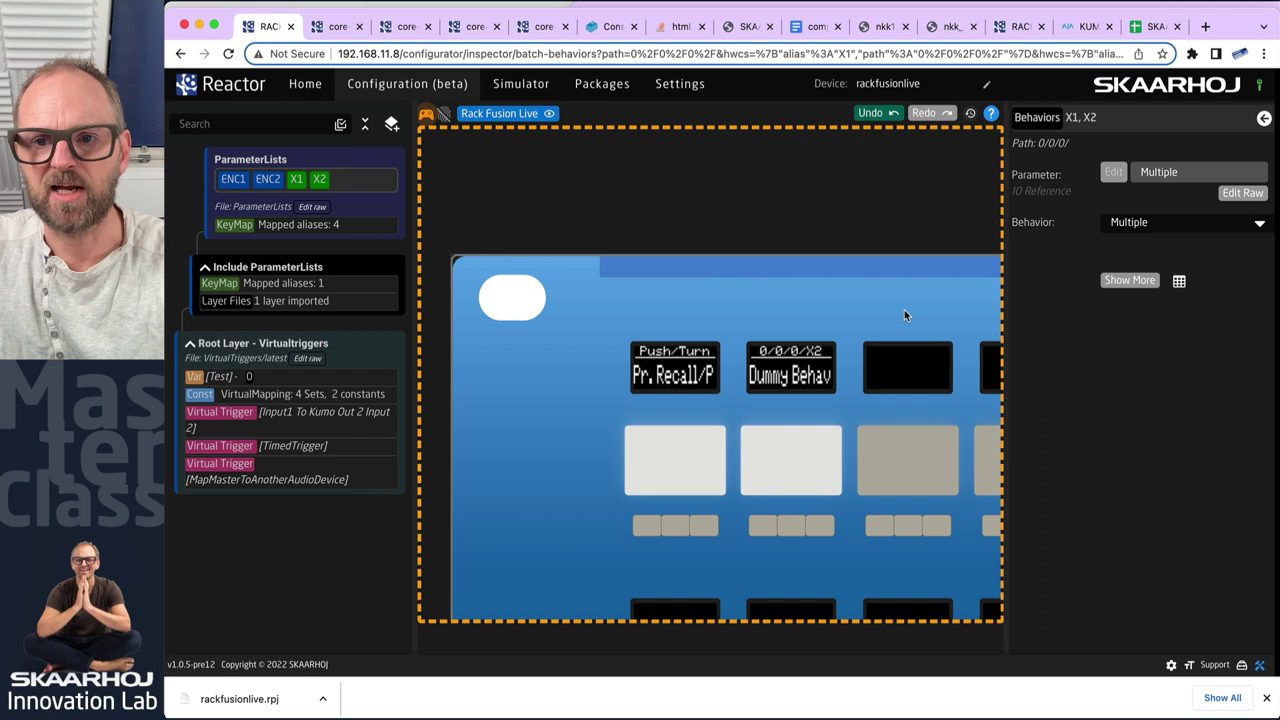
pyautogui.click(1178, 281)
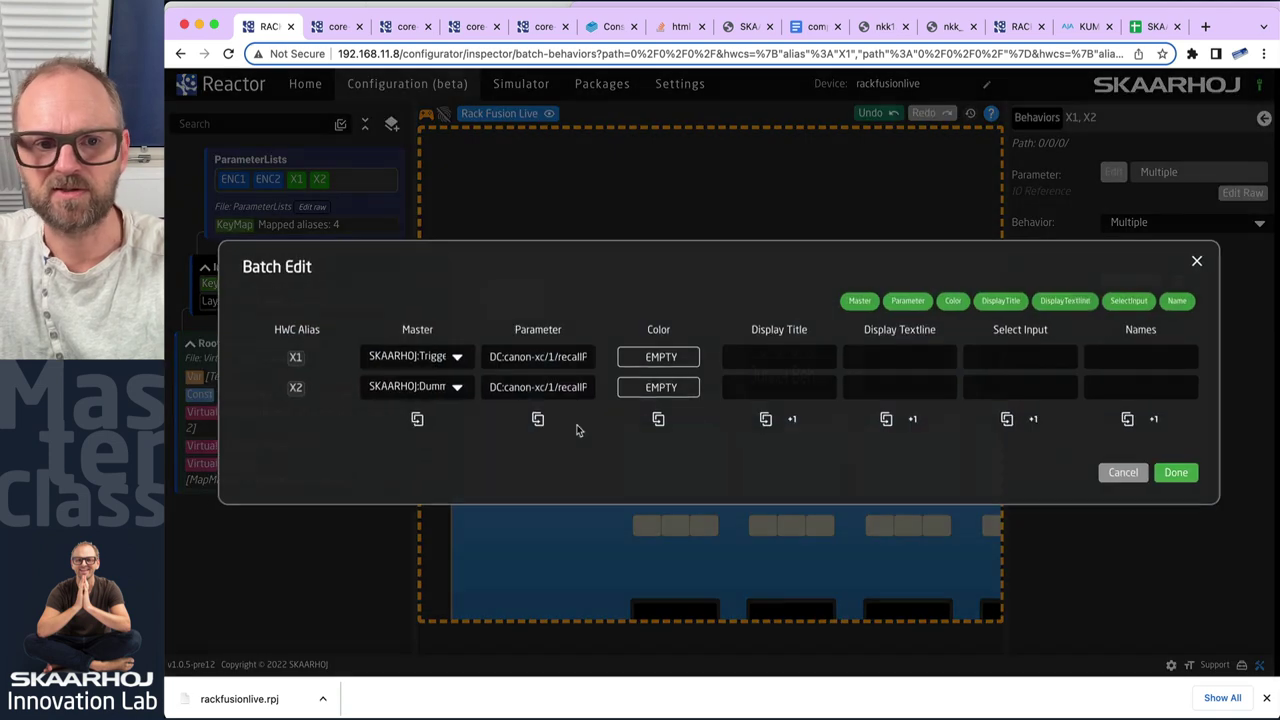
pyautogui.click(453, 390)
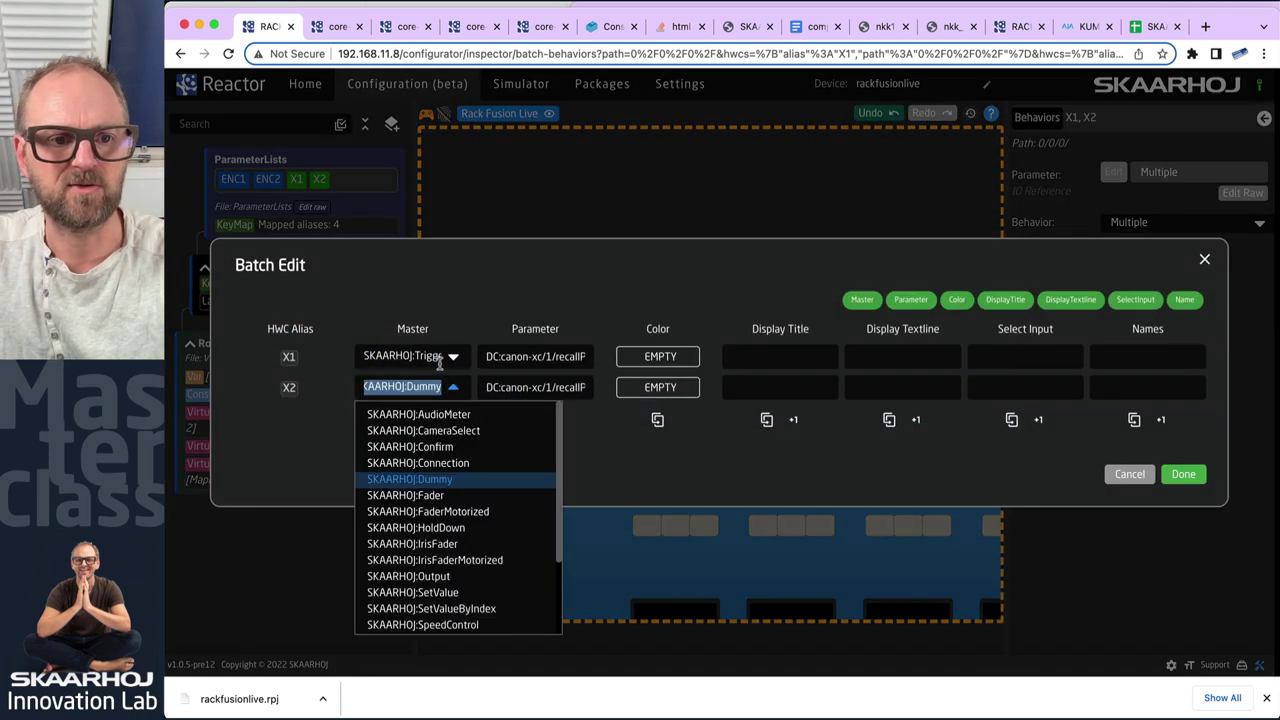
pyautogui.click(450, 320)
pyautogui.click(451, 385)
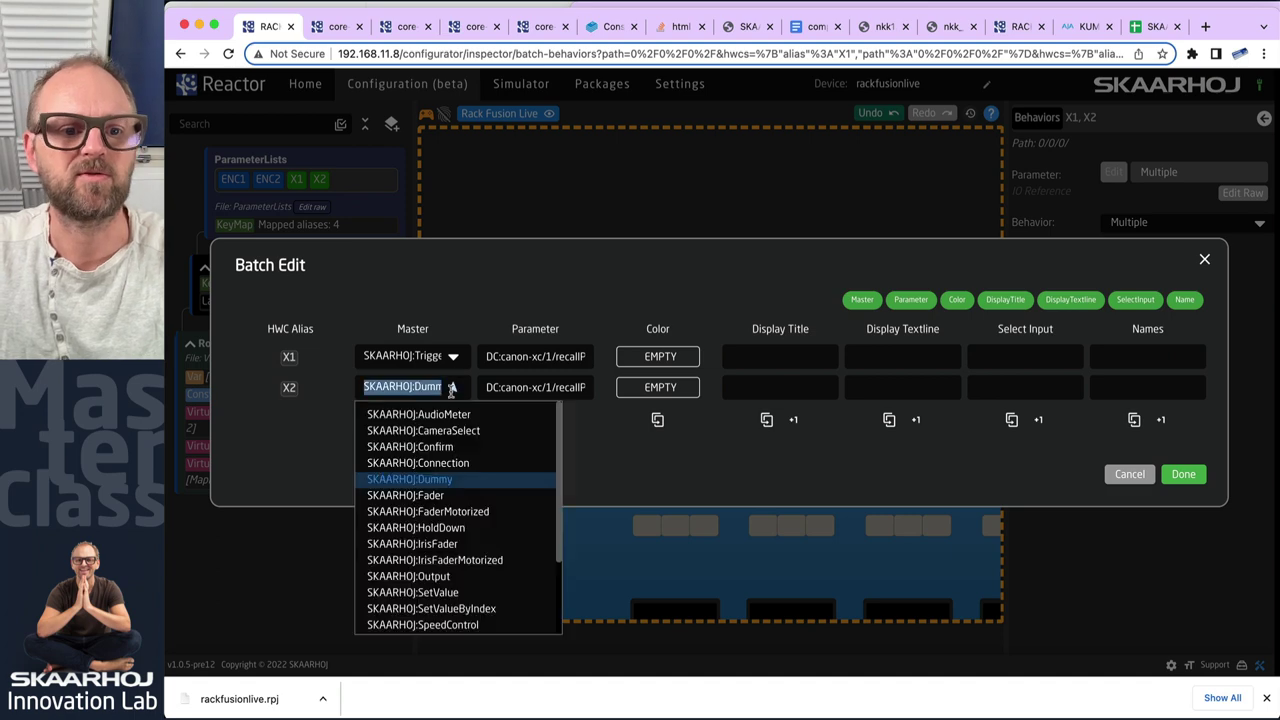
pyautogui.scroll(-4, 450, 566)
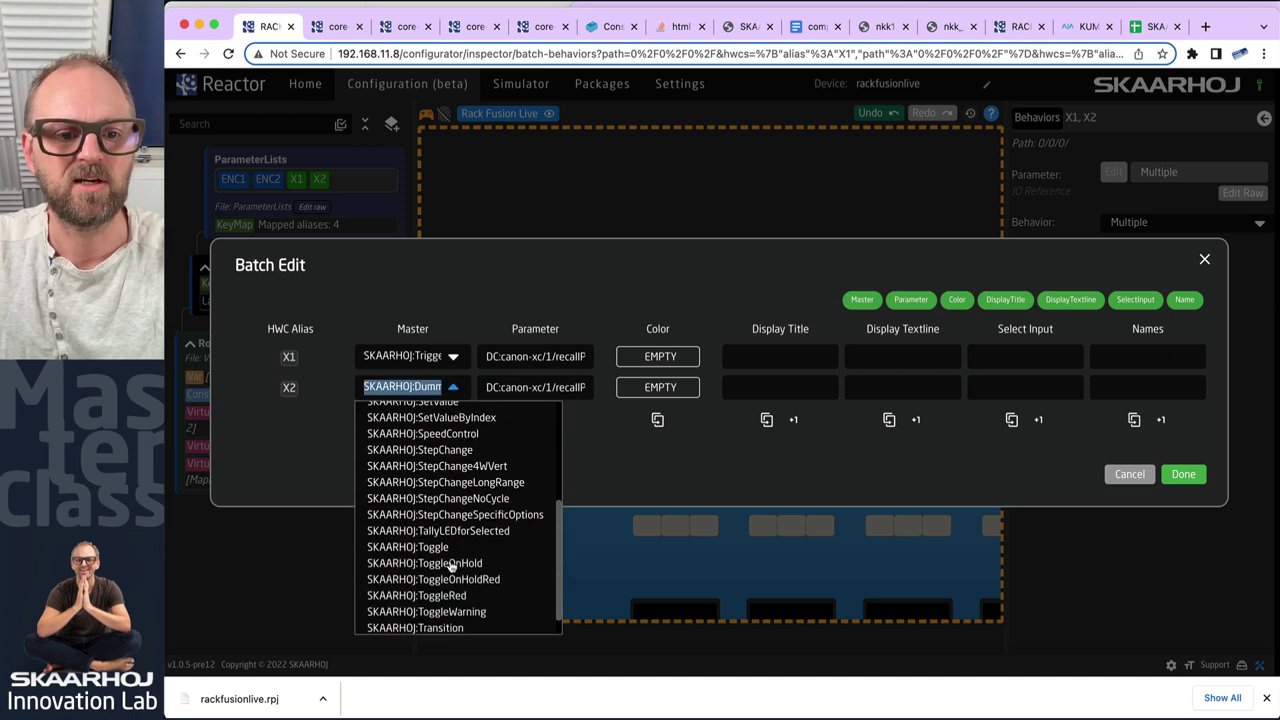
pyautogui.click(437, 619)
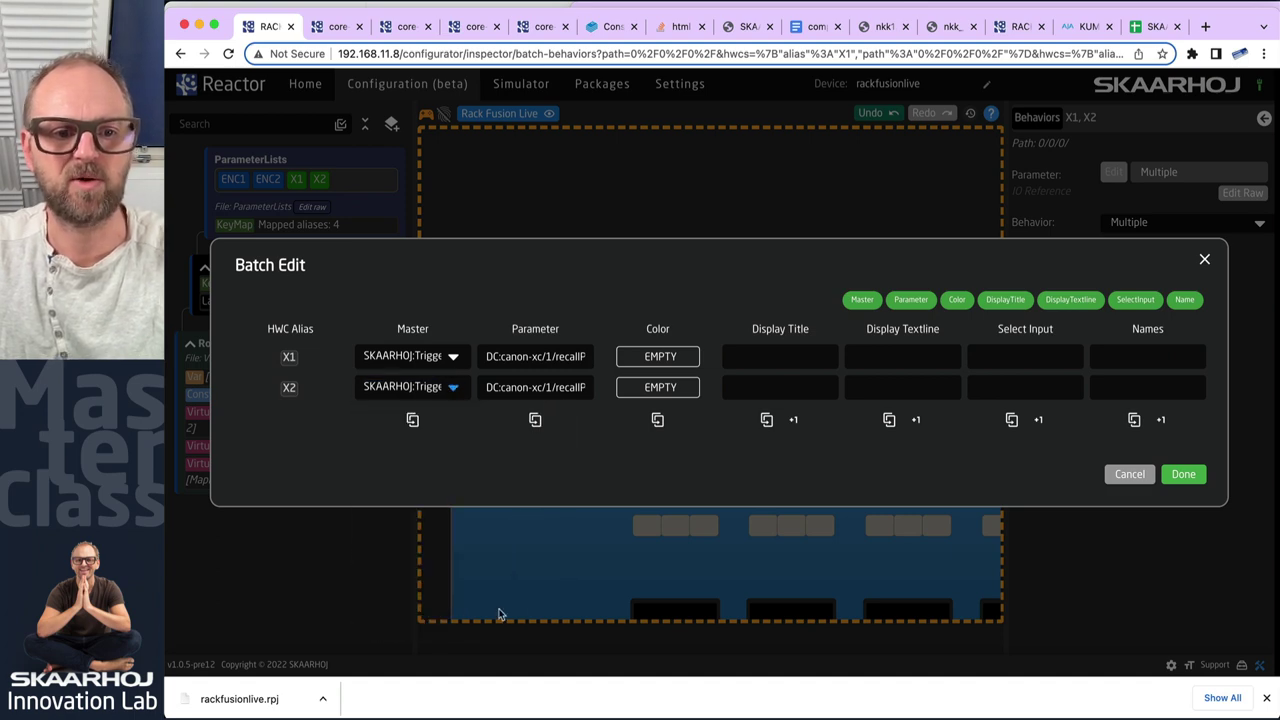
pyautogui.click(1190, 475)
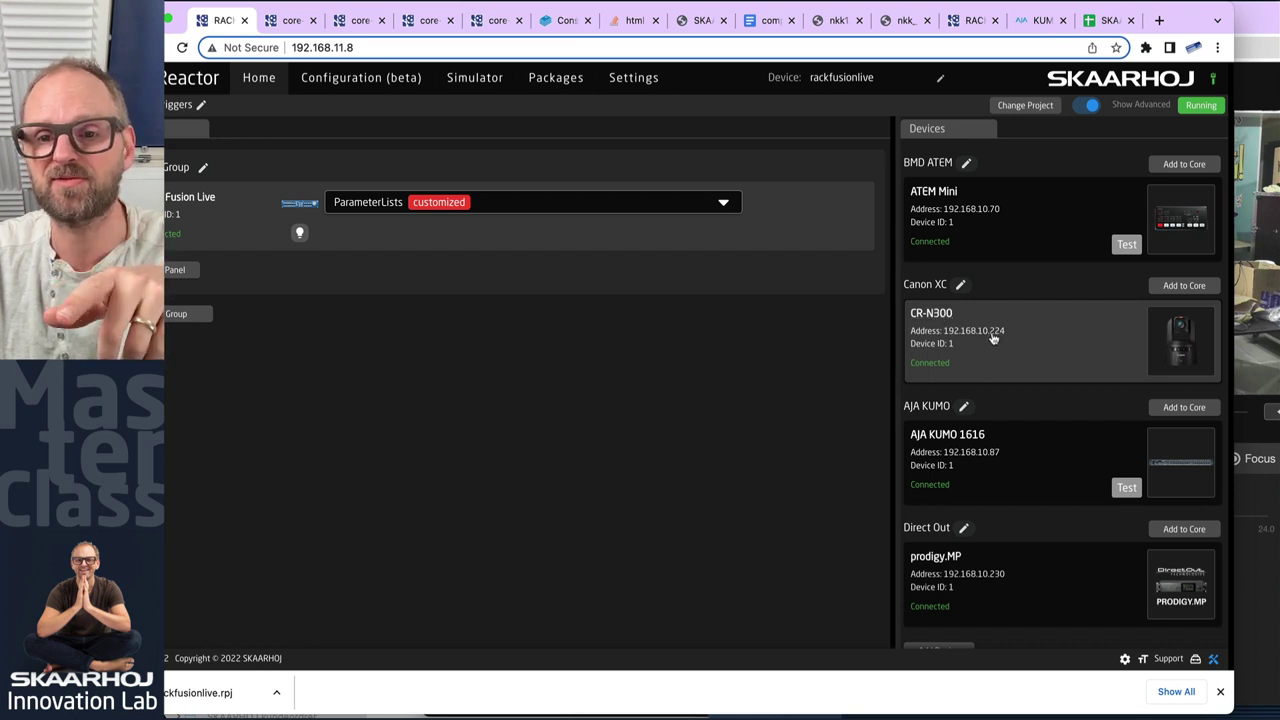
pyautogui.click(936, 317)
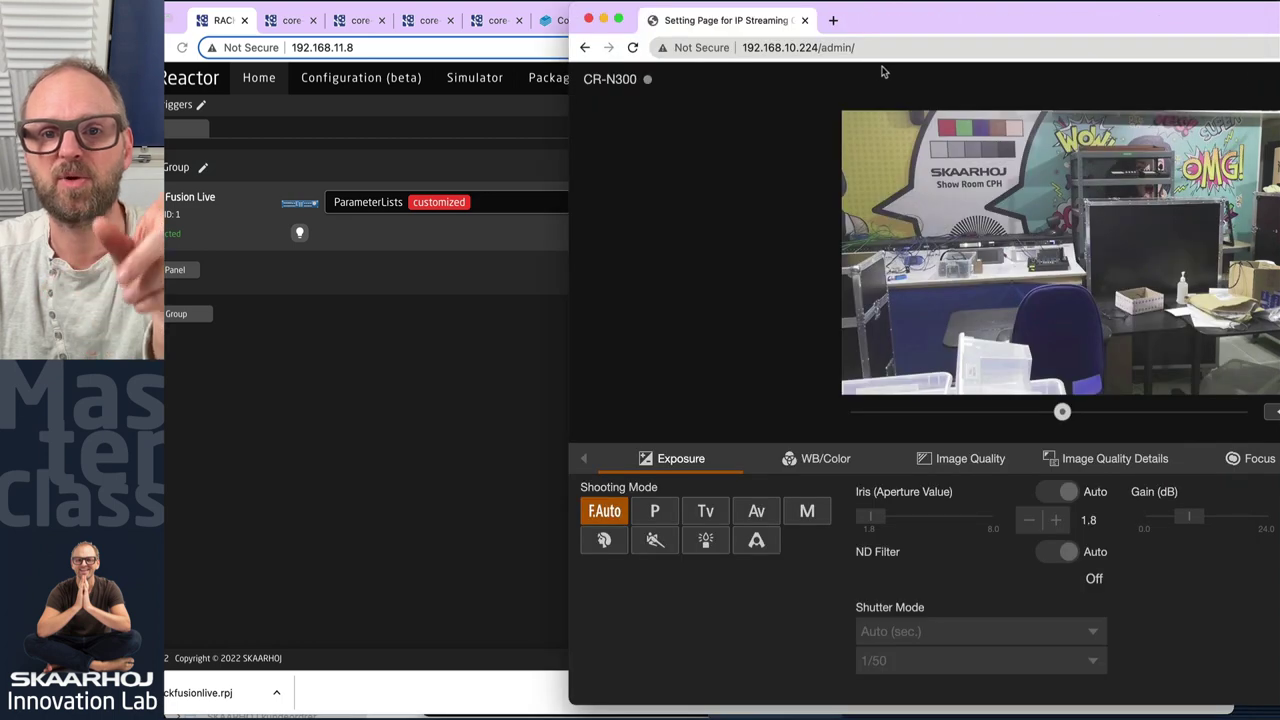
pyautogui.click(293, 22)
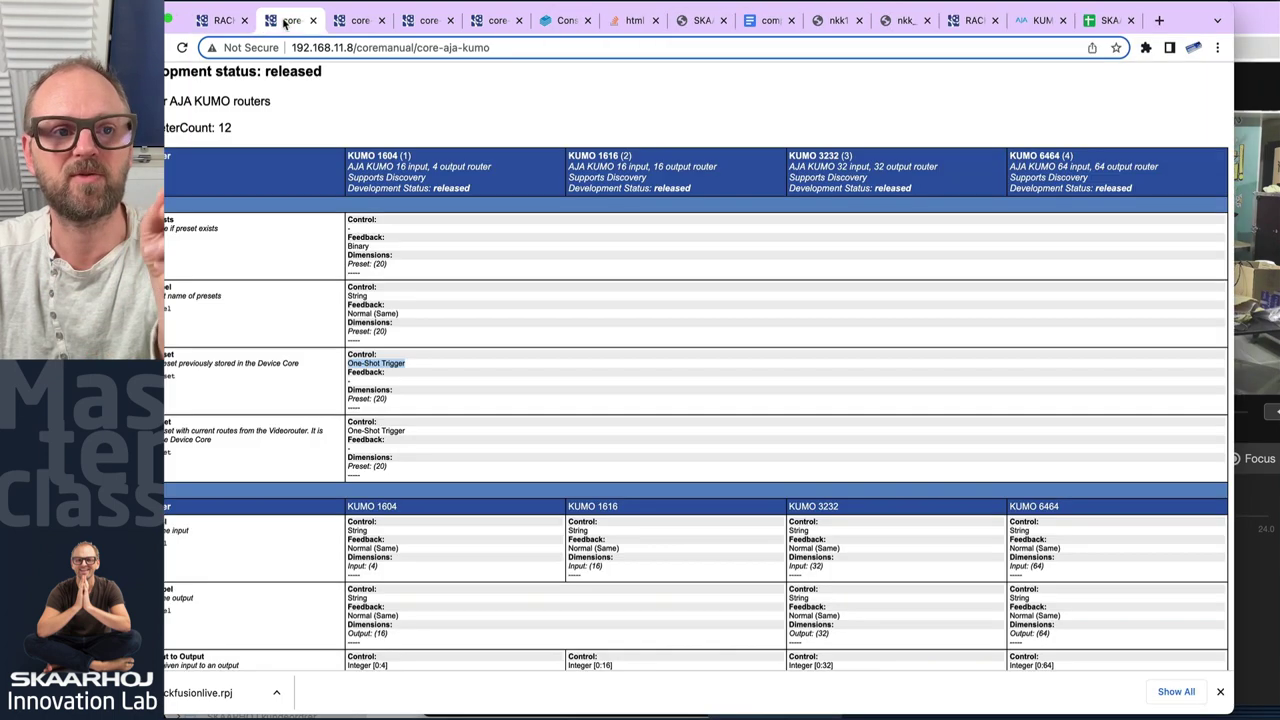
pyautogui.click(220, 20)
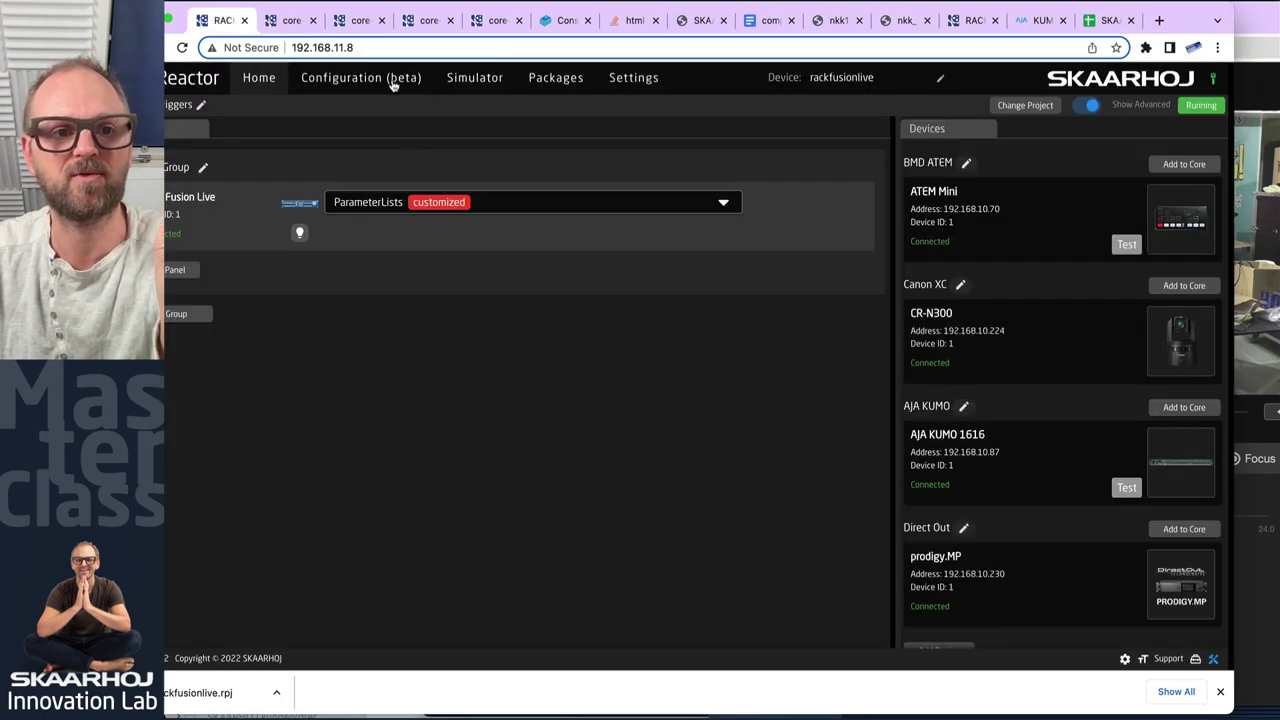
pyautogui.click(358, 79)
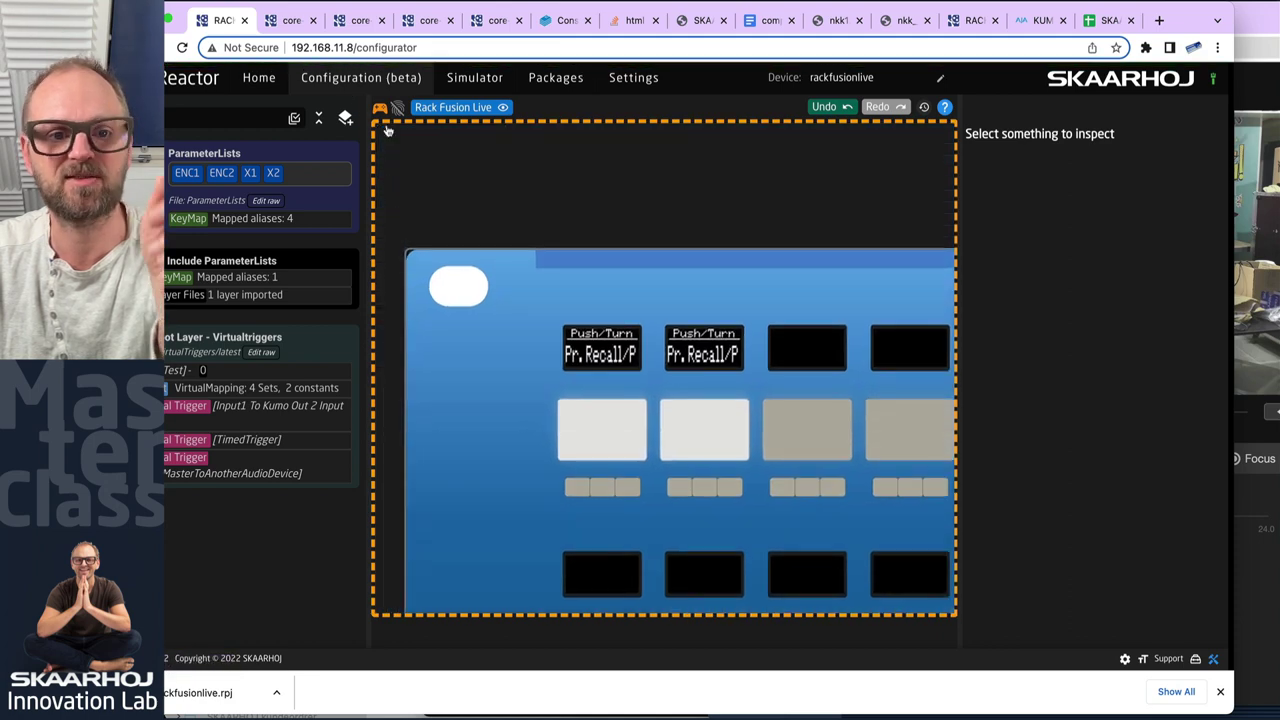
pyautogui.moveTo(1233, 291); pyautogui.dragTo(957, 291)
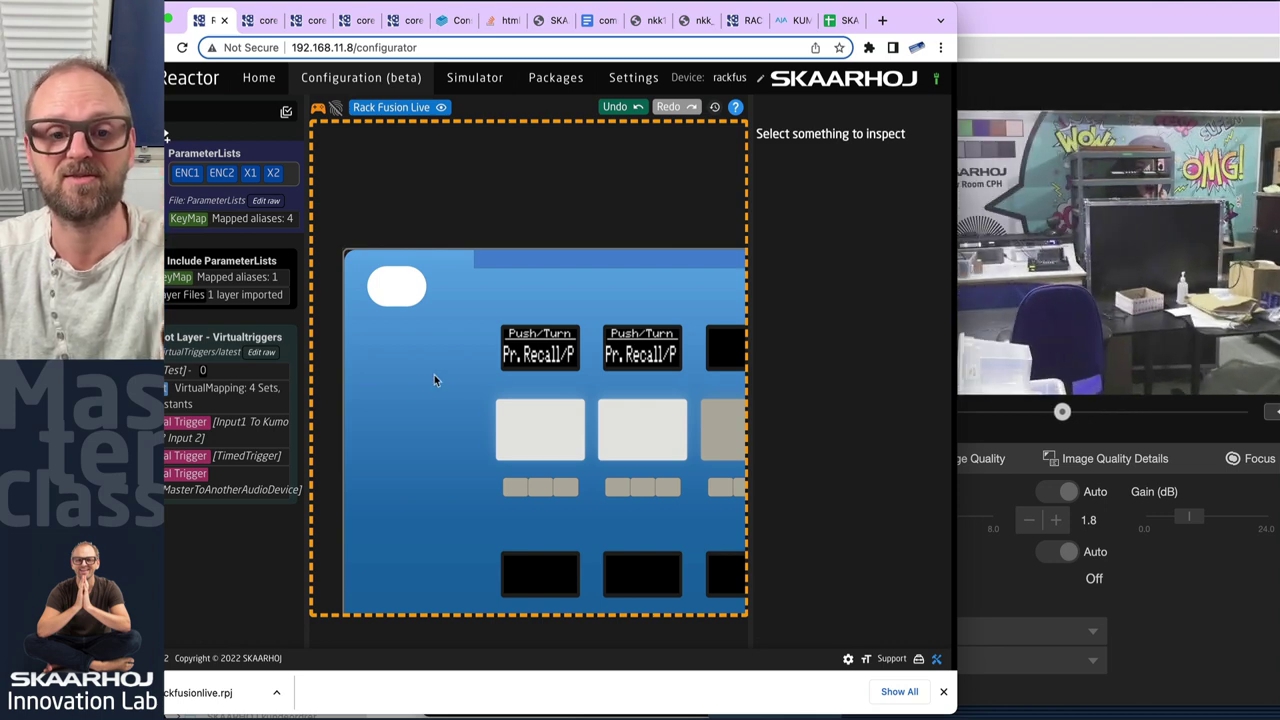
pyautogui.click(318, 22)
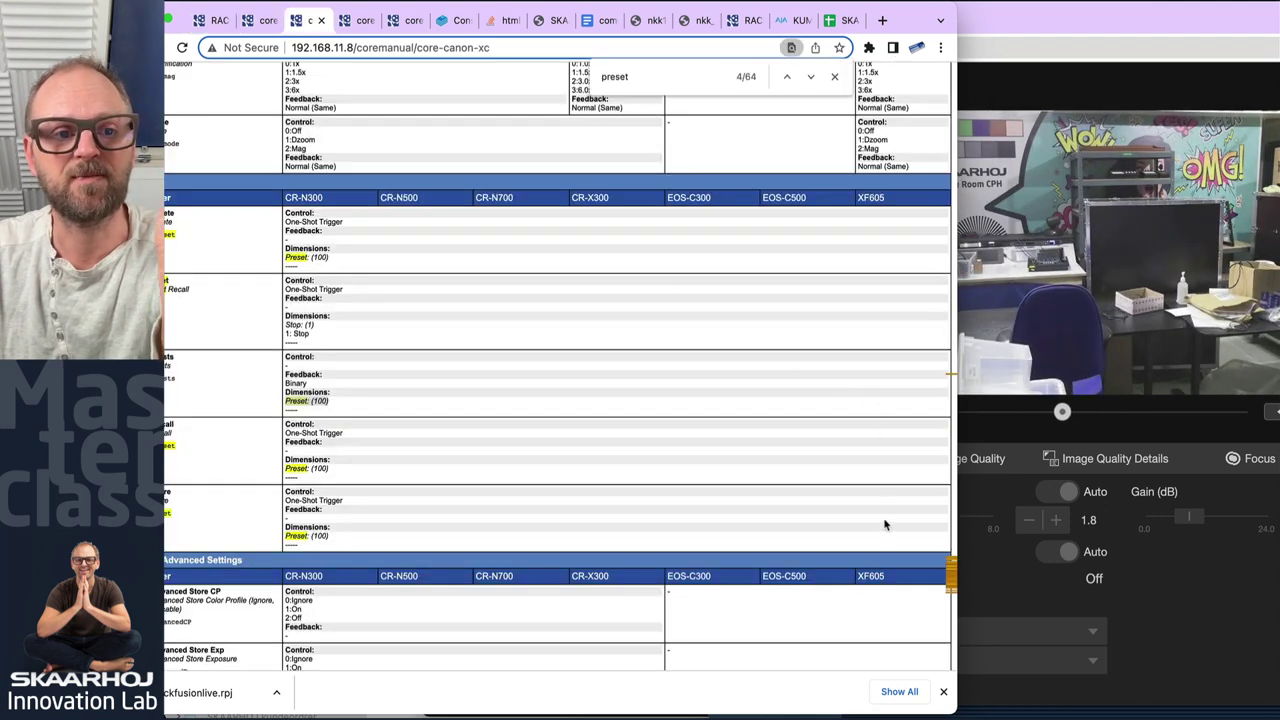
pyautogui.moveTo(958, 712); pyautogui.dragTo(1222, 712)
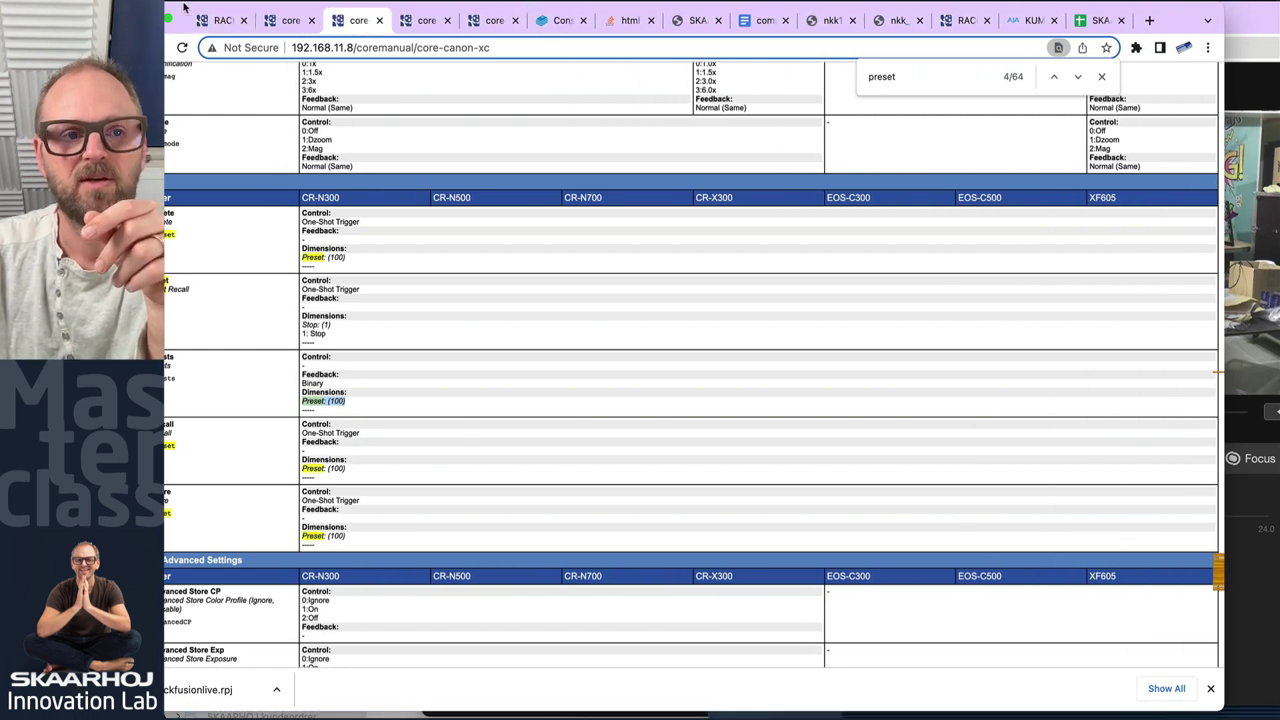
pyautogui.moveTo(213, 5); pyautogui.dragTo(263, 5)
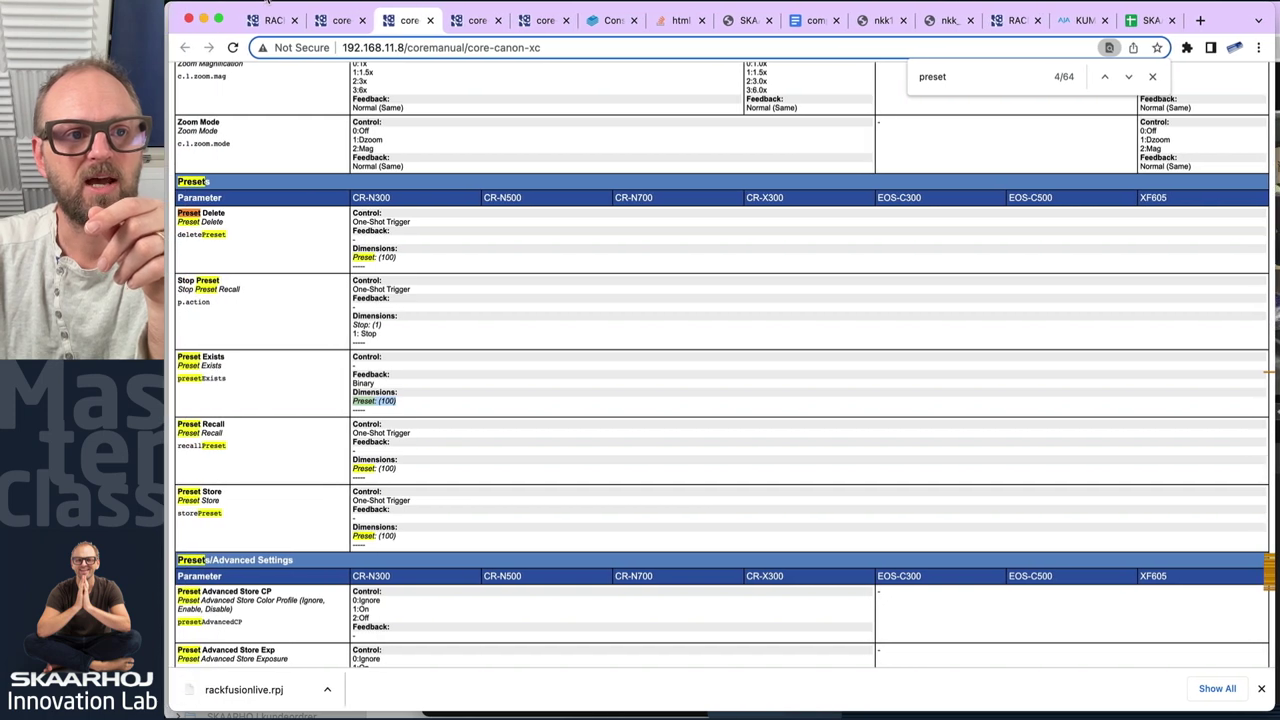
pyautogui.click(285, 21)
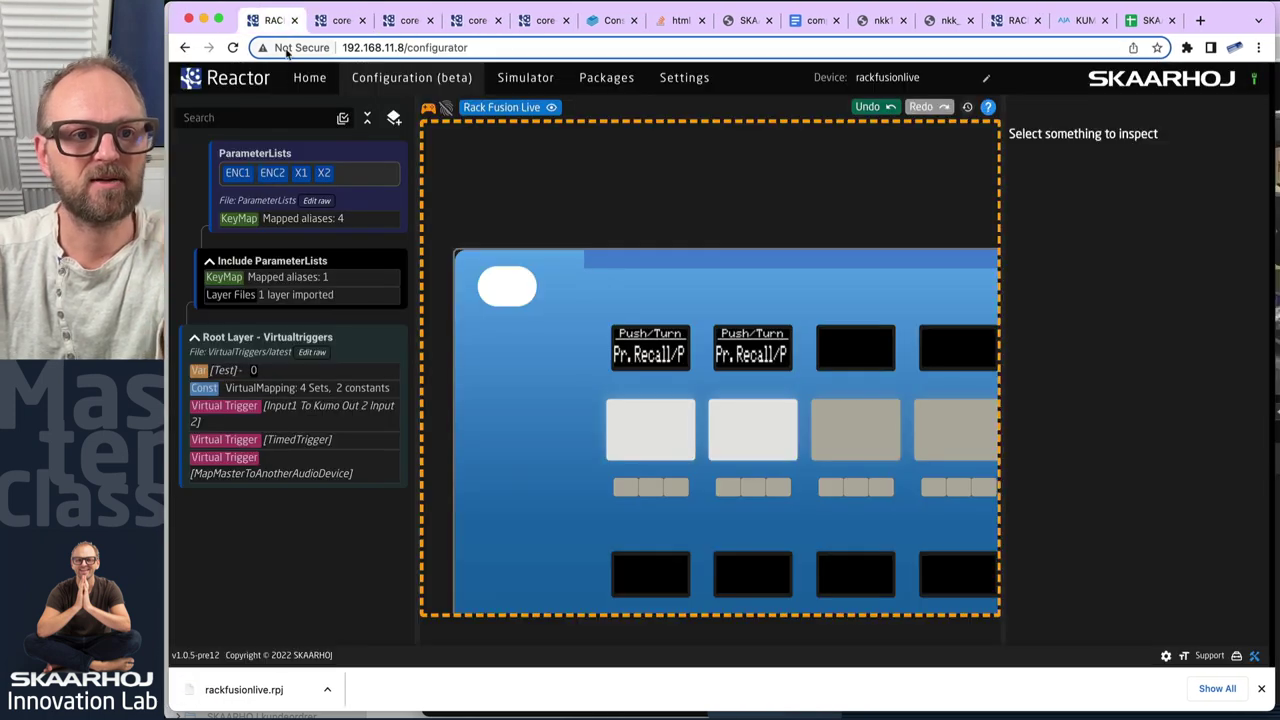
# - From the Reactor home page, open the Direct Out device settings and its core manual
pyautogui.click(309, 77)
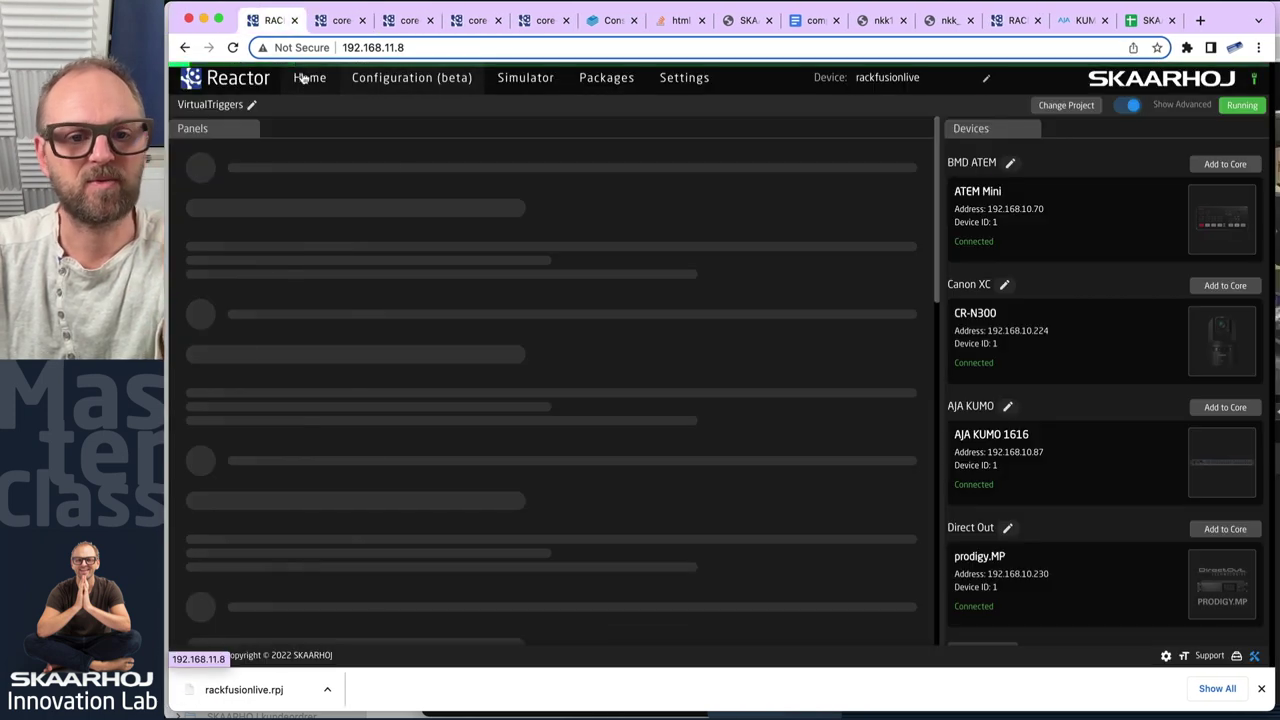
pyautogui.click(975, 528)
pyautogui.click(886, 350)
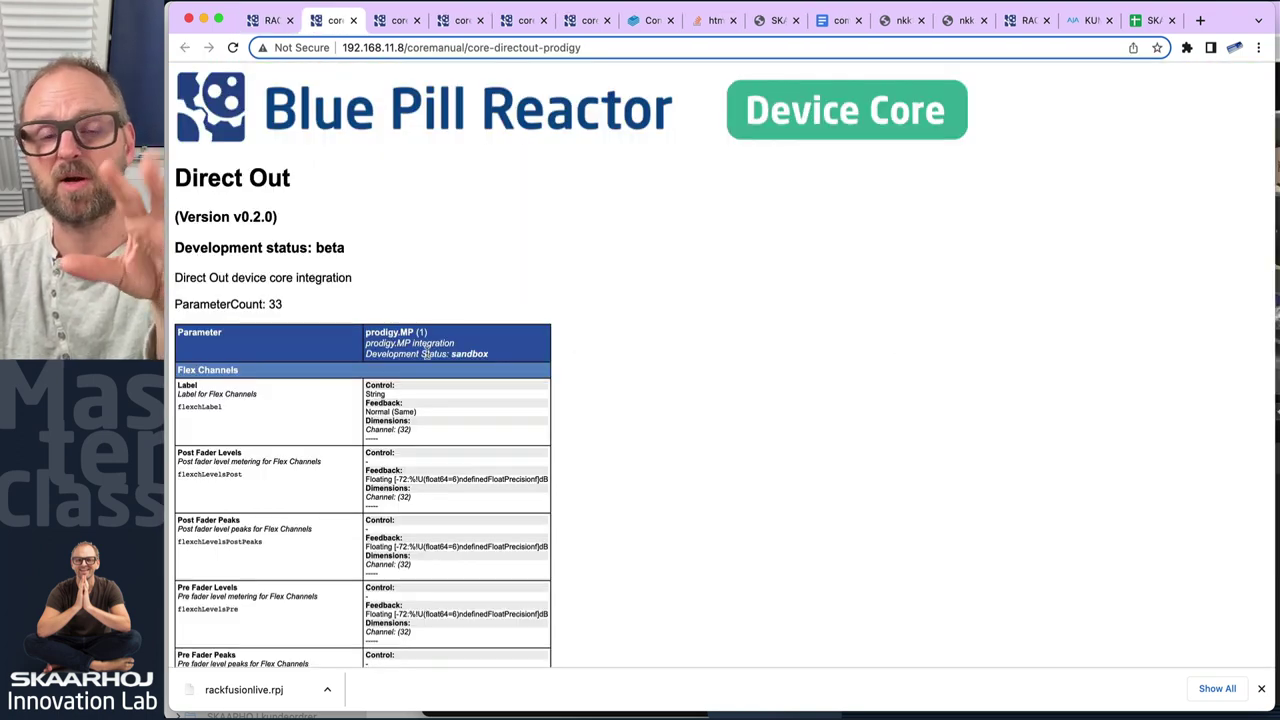
pyautogui.scroll(-3, 426, 354)
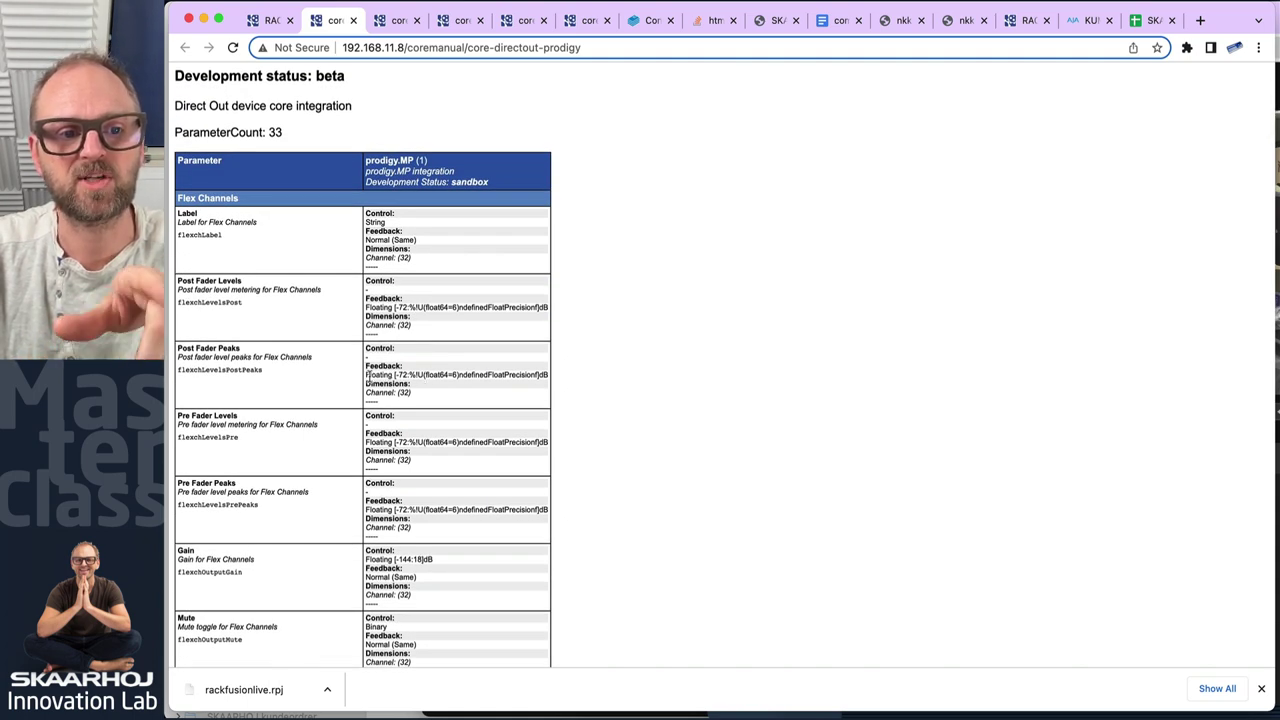
# - Review the Post Fader Peaks feedback range and Mute's Binary control type and Normal feedback
pyautogui.moveTo(368, 381); pyautogui.dragTo(472, 375)
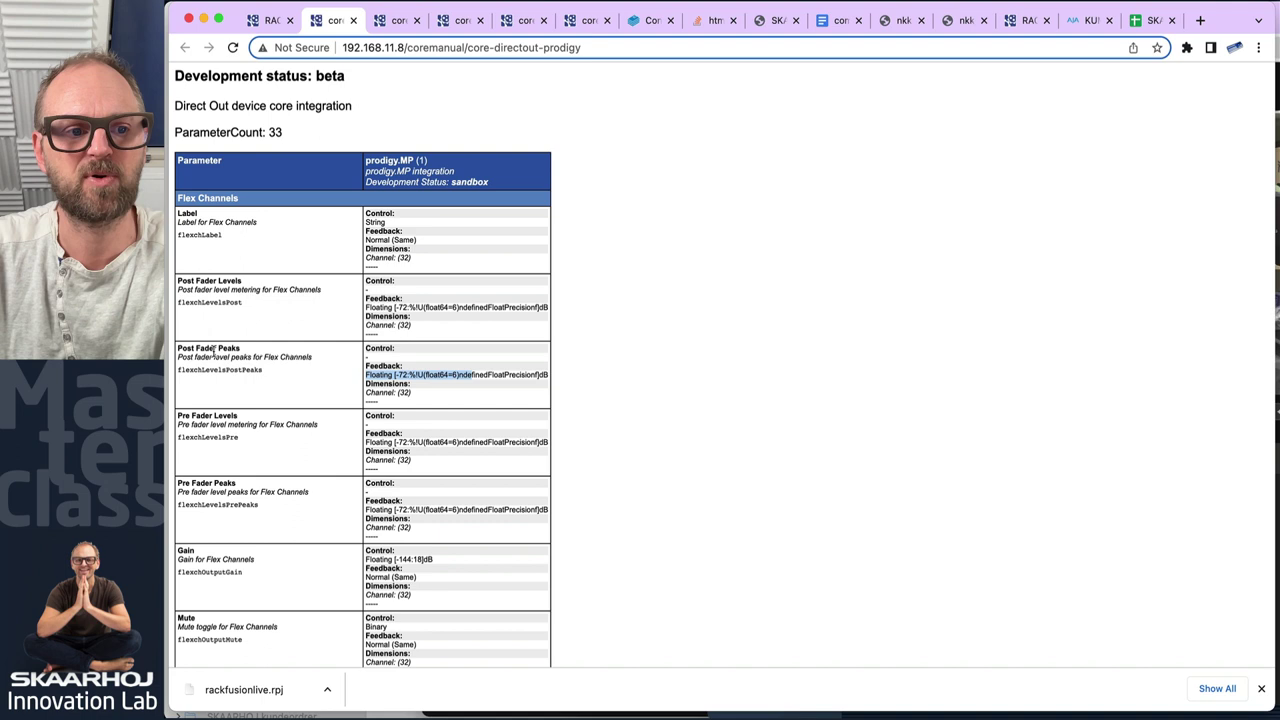
pyautogui.scroll(-5, 375, 326)
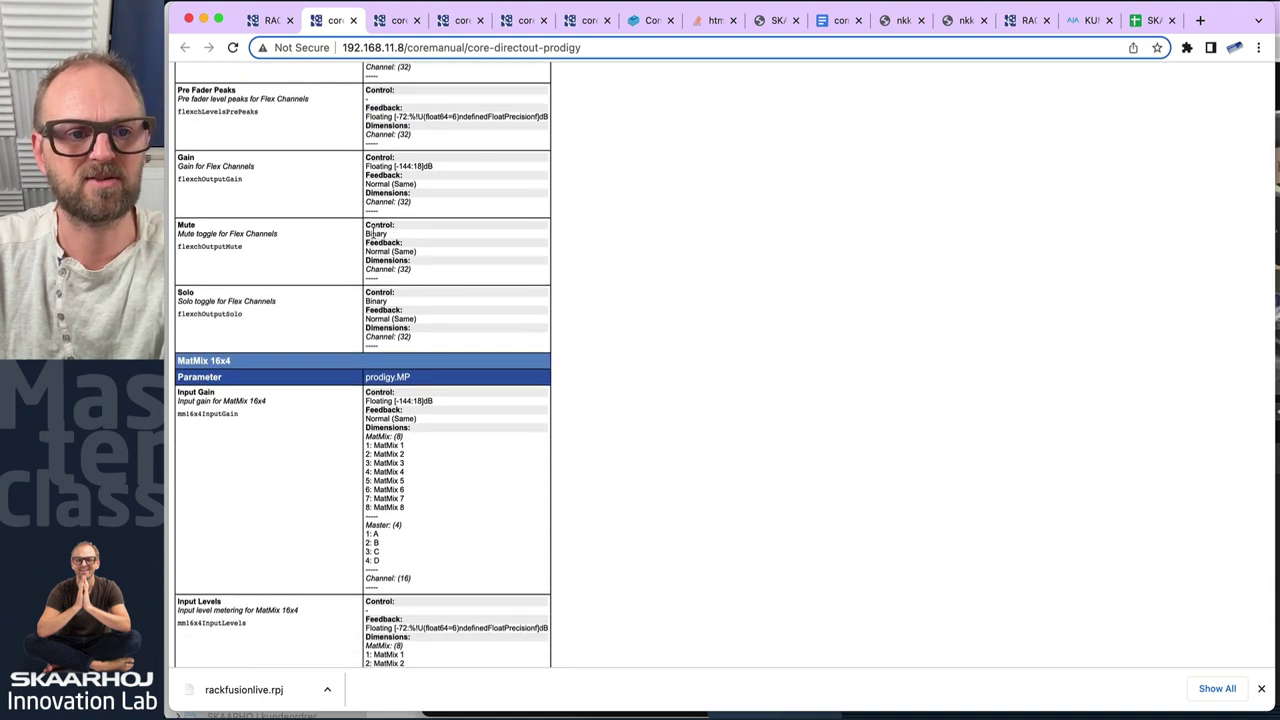
pyautogui.moveTo(366, 232); pyautogui.dragTo(385, 233)
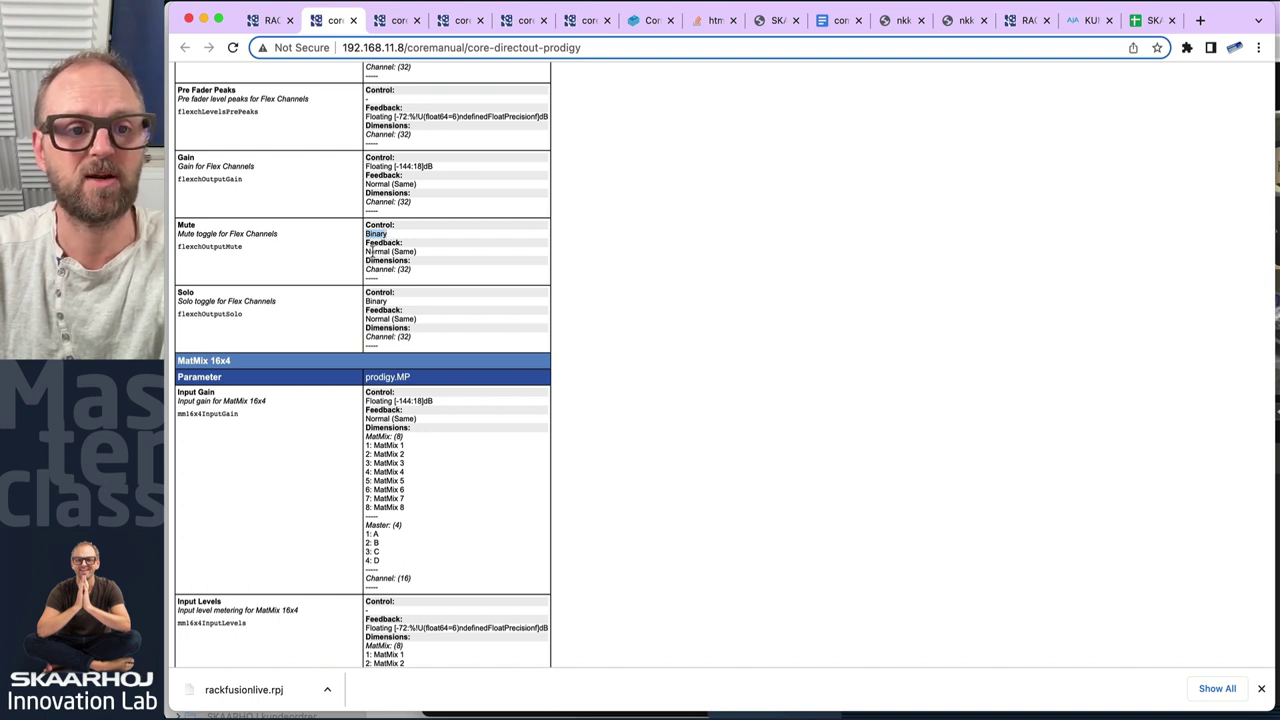
pyautogui.tripleClick(372, 251)
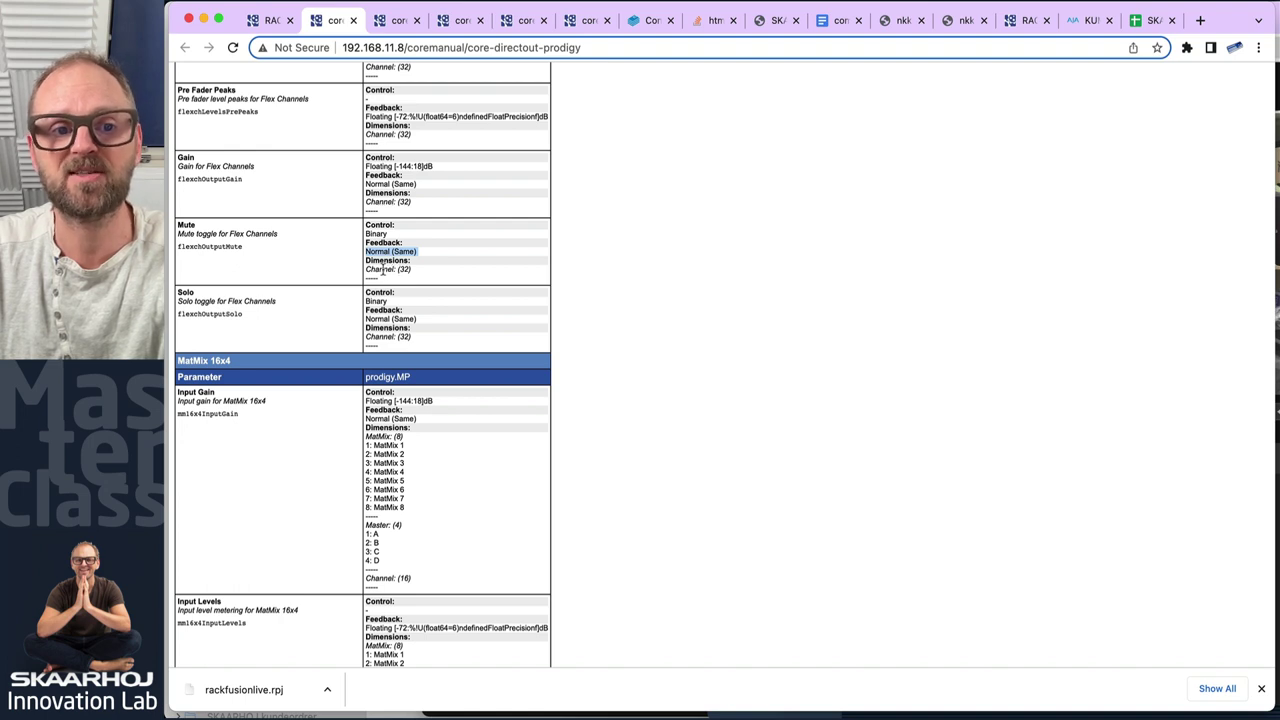
pyautogui.moveTo(383, 268); pyautogui.dragTo(412, 269)
pyautogui.scroll(-1, 446, 454)
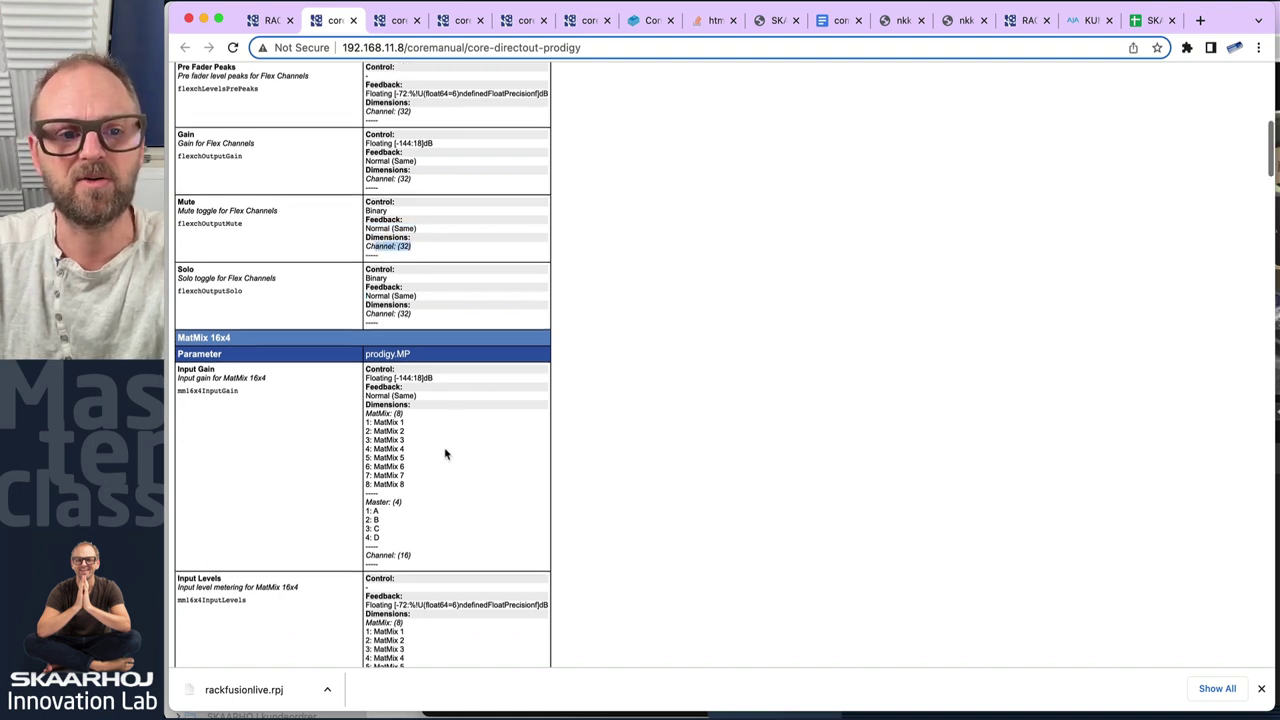
pyautogui.scroll(-2, 446, 454)
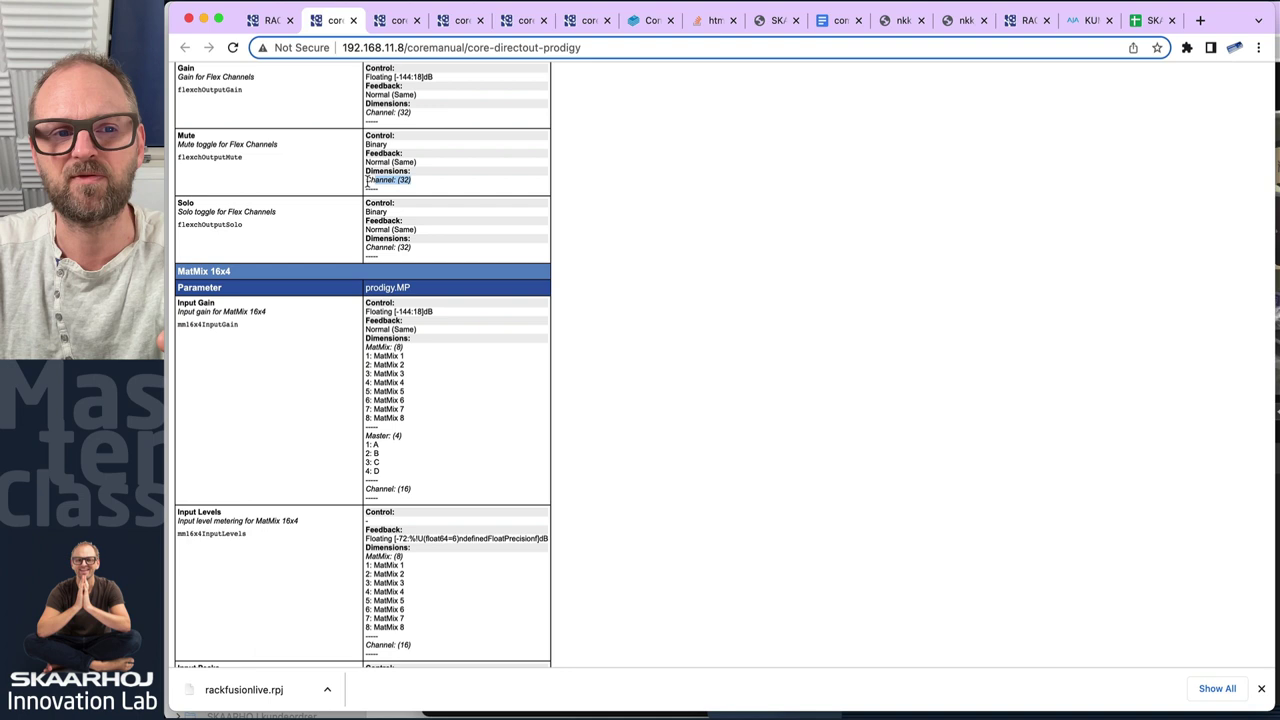
pyautogui.moveTo(366, 180); pyautogui.dragTo(415, 183)
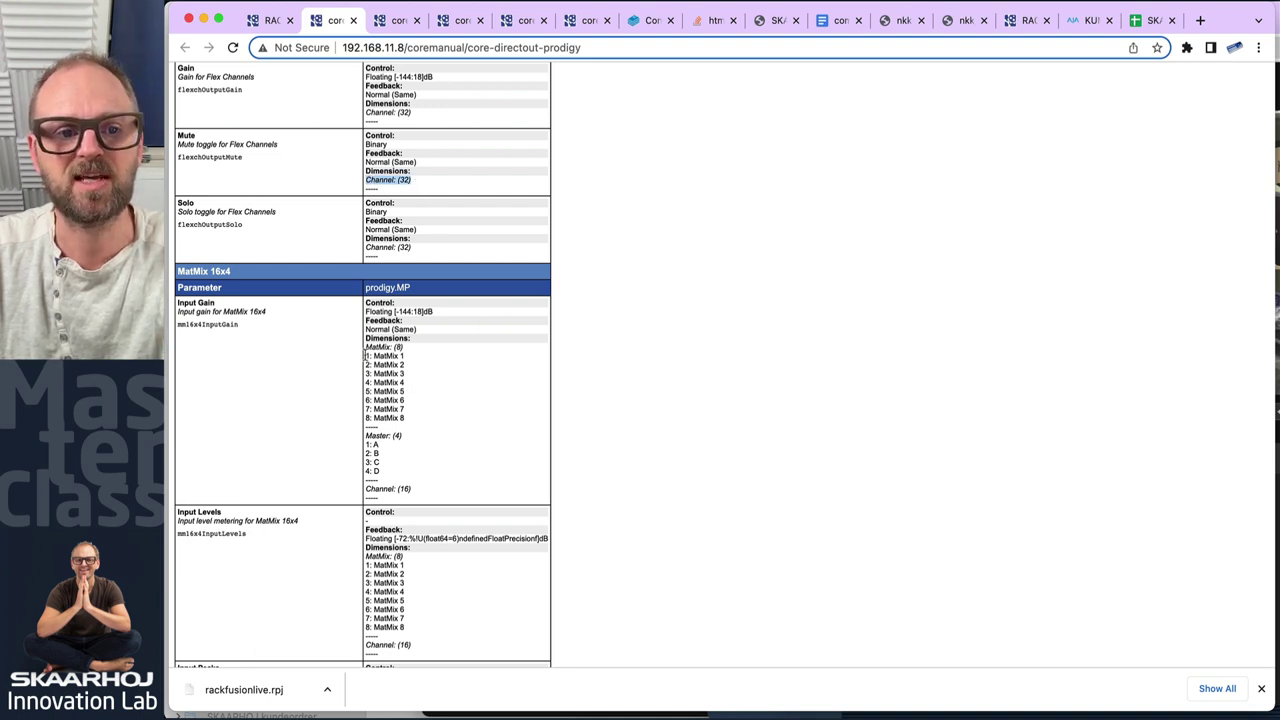
pyautogui.moveTo(366, 355); pyautogui.dragTo(411, 425)
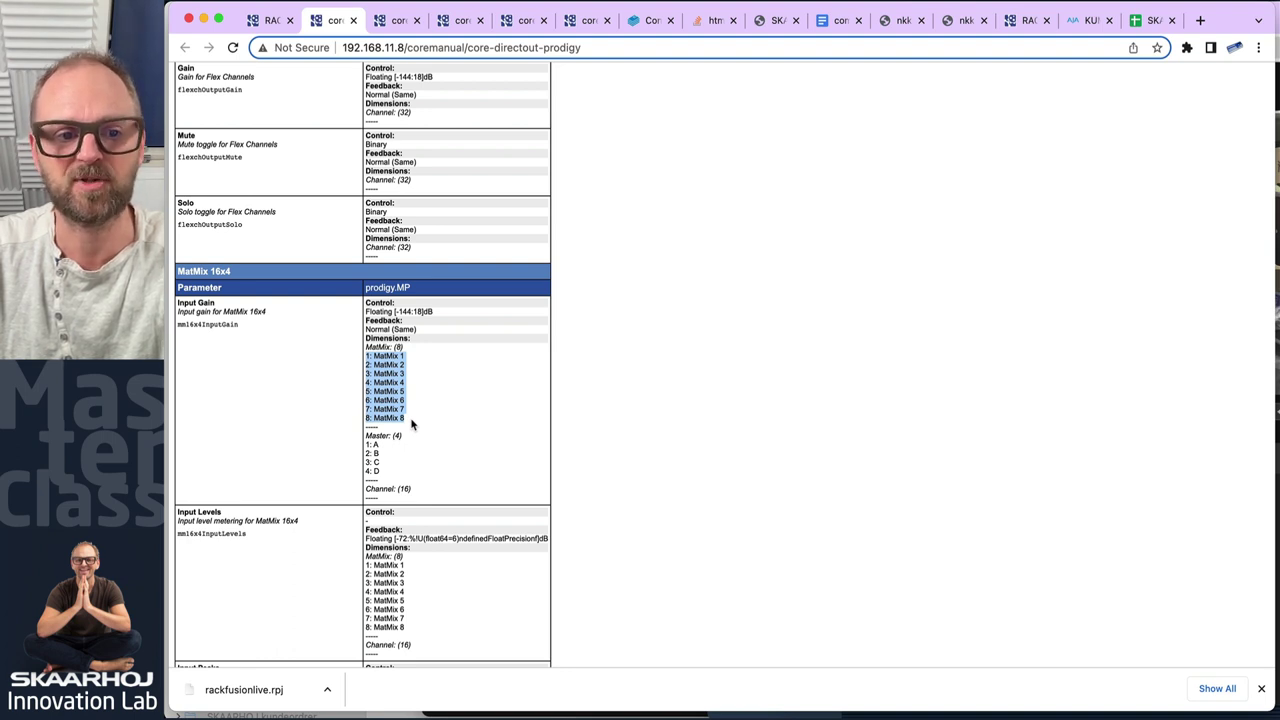
pyautogui.moveTo(411, 425); pyautogui.dragTo(410, 431)
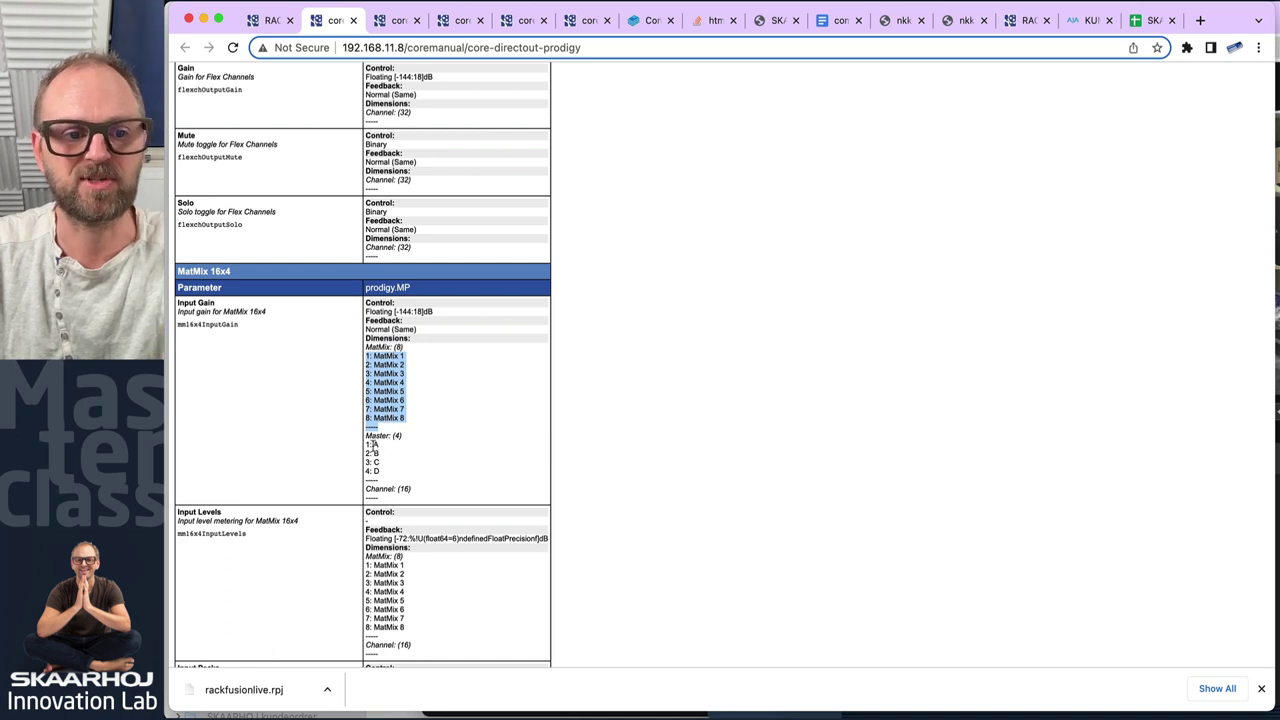
pyautogui.moveTo(366, 443); pyautogui.dragTo(383, 475)
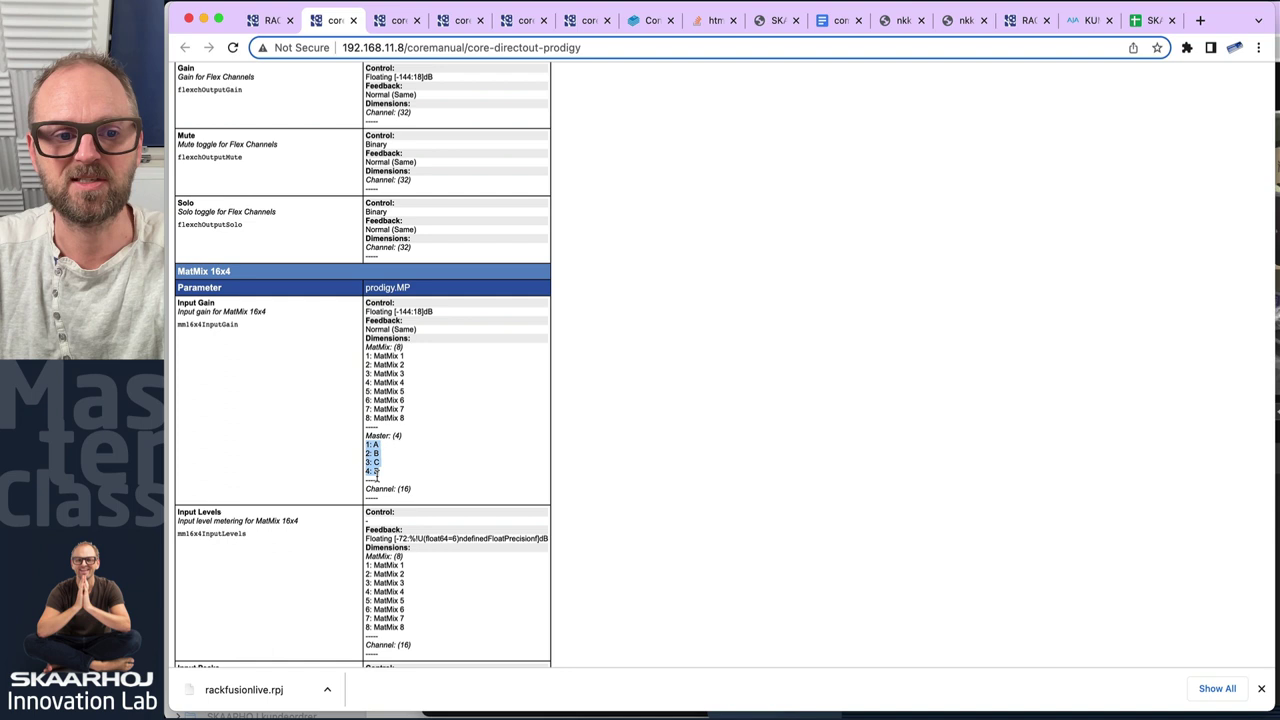
pyautogui.scroll(-1, 440, 487)
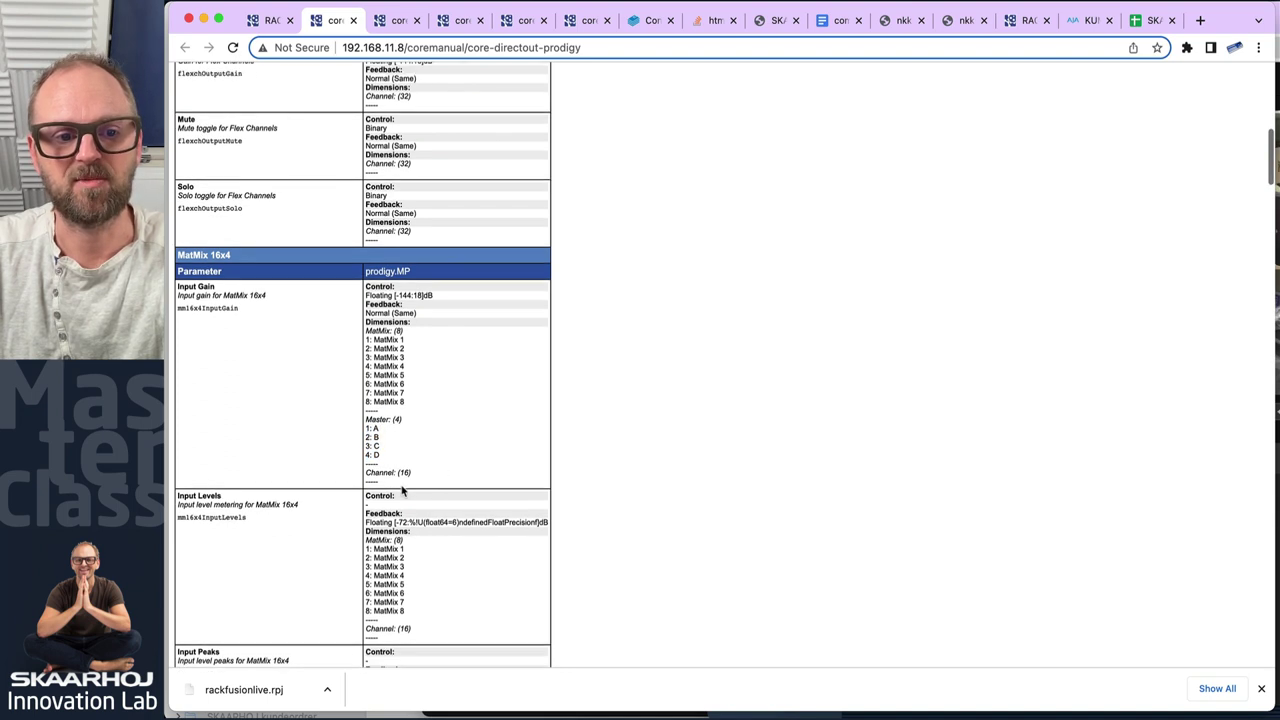
pyautogui.moveTo(364, 475); pyautogui.dragTo(419, 487)
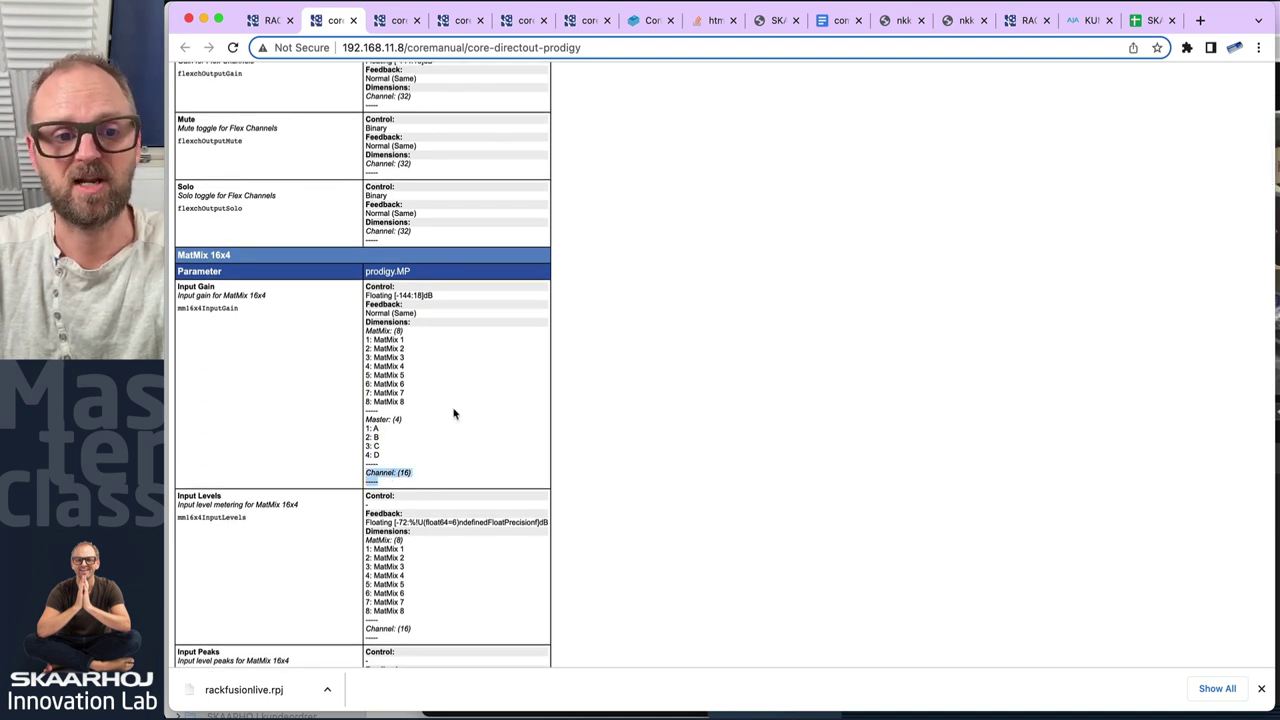
pyautogui.doubleClick(212, 308)
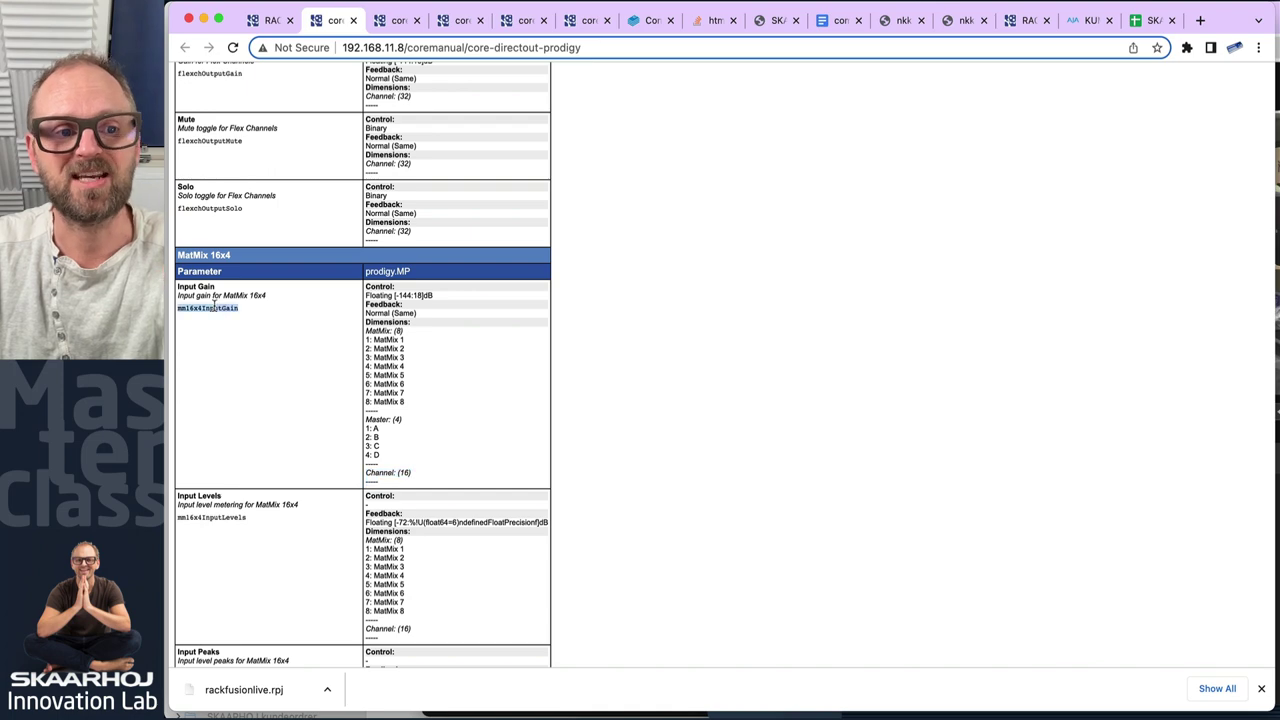
pyautogui.click(266, 18)
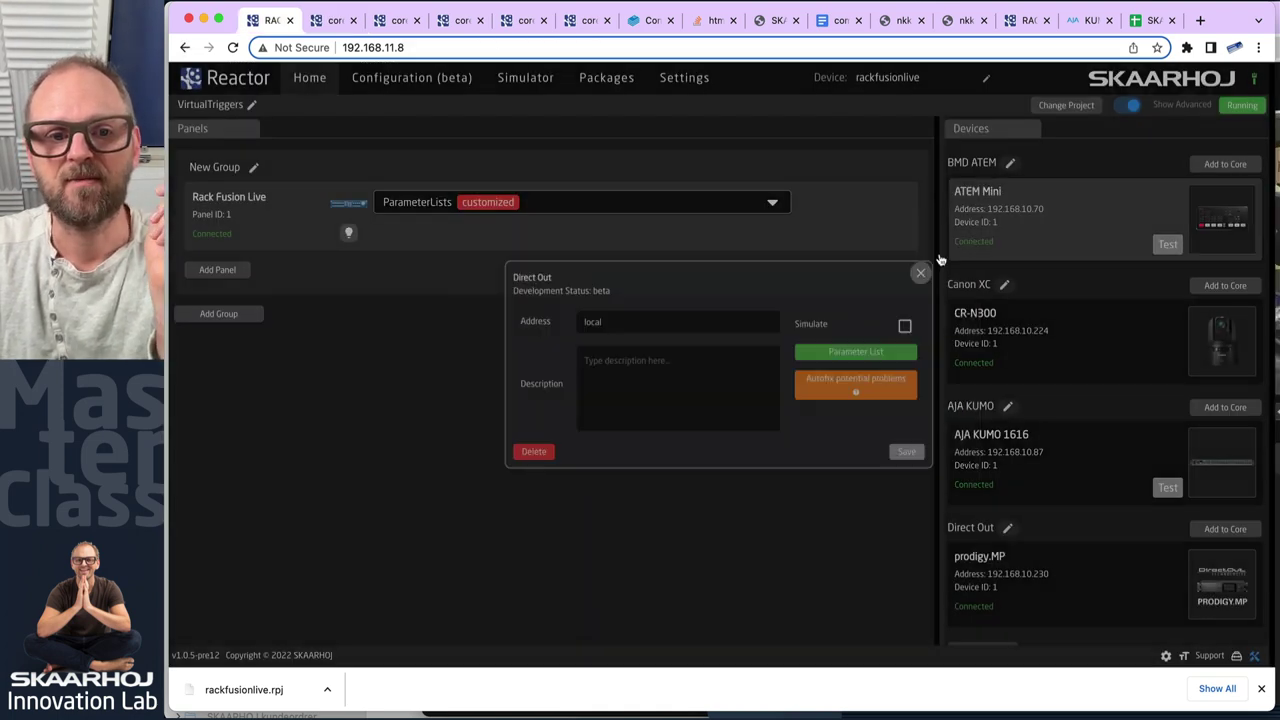
# - In the panel configurator, create a Fader behaviour and choose prodigy.MP as its device core
pyautogui.click(940, 260)
pyautogui.click(425, 79)
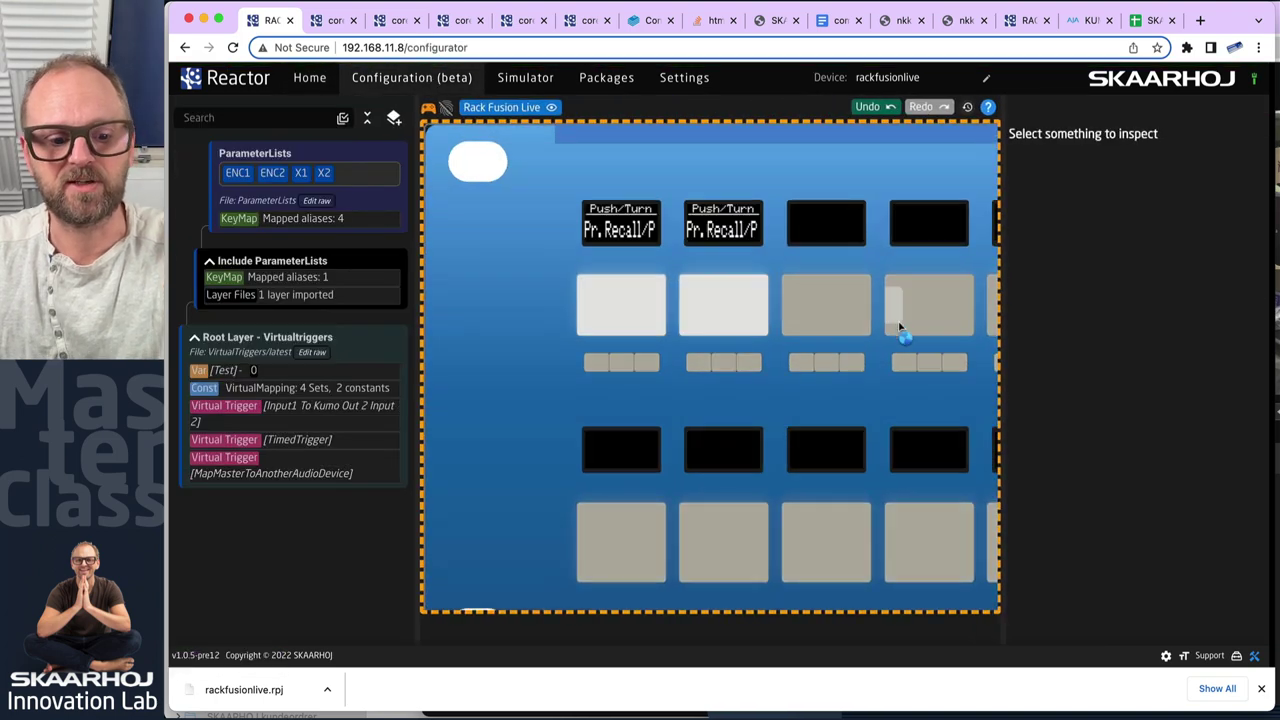
pyautogui.scroll(3, 925, 373)
pyautogui.scroll(-5, 839, 331)
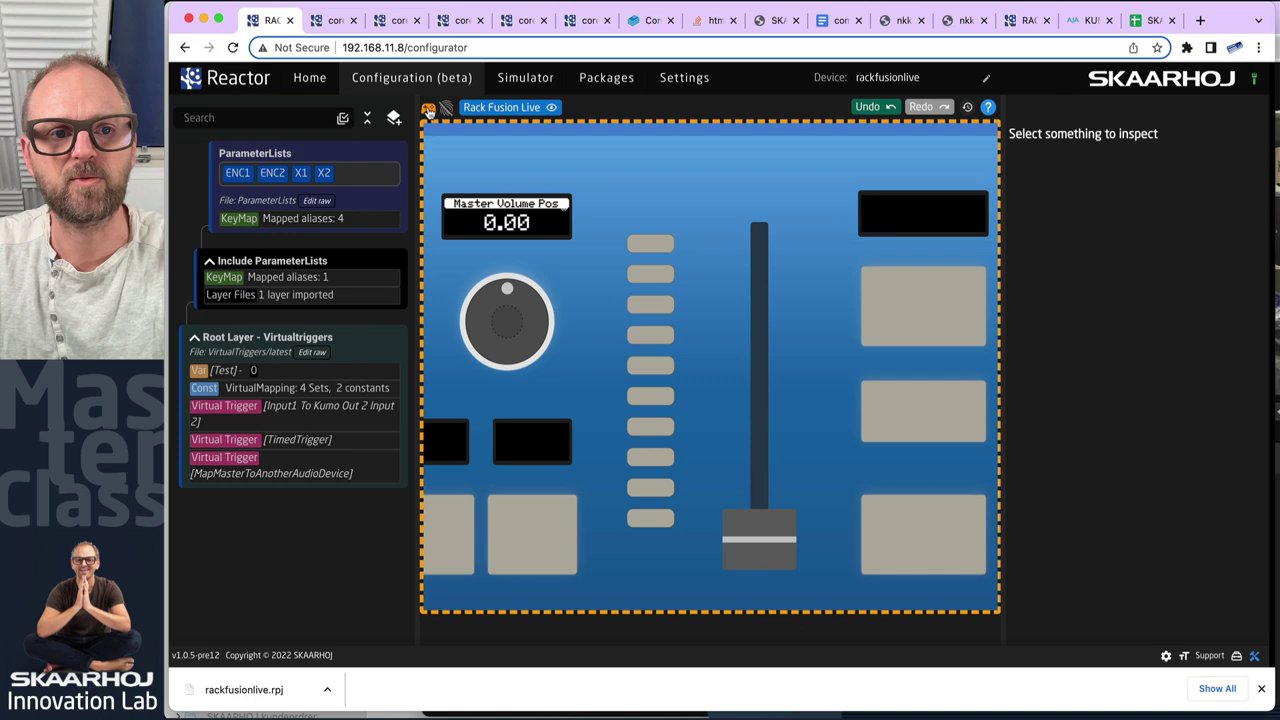
pyautogui.click(764, 329)
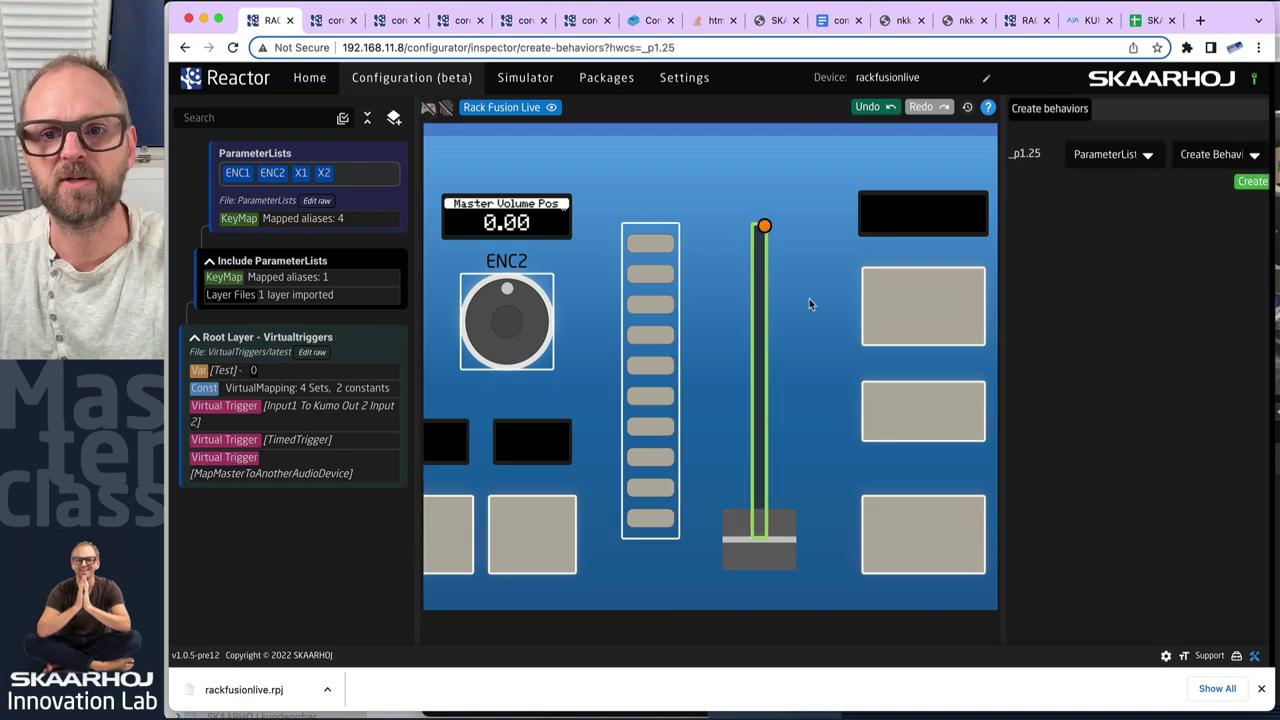
pyautogui.click(1249, 183)
pyautogui.click(1140, 157)
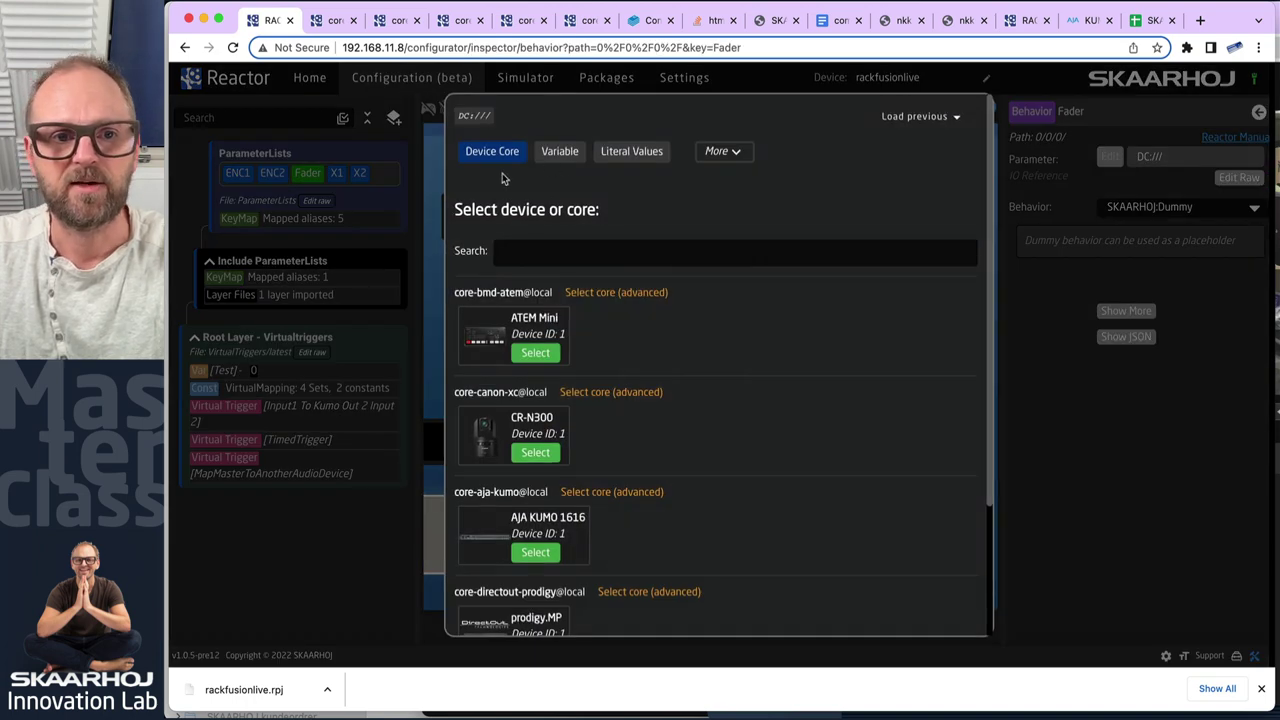
pyautogui.scroll(-3, 545, 550)
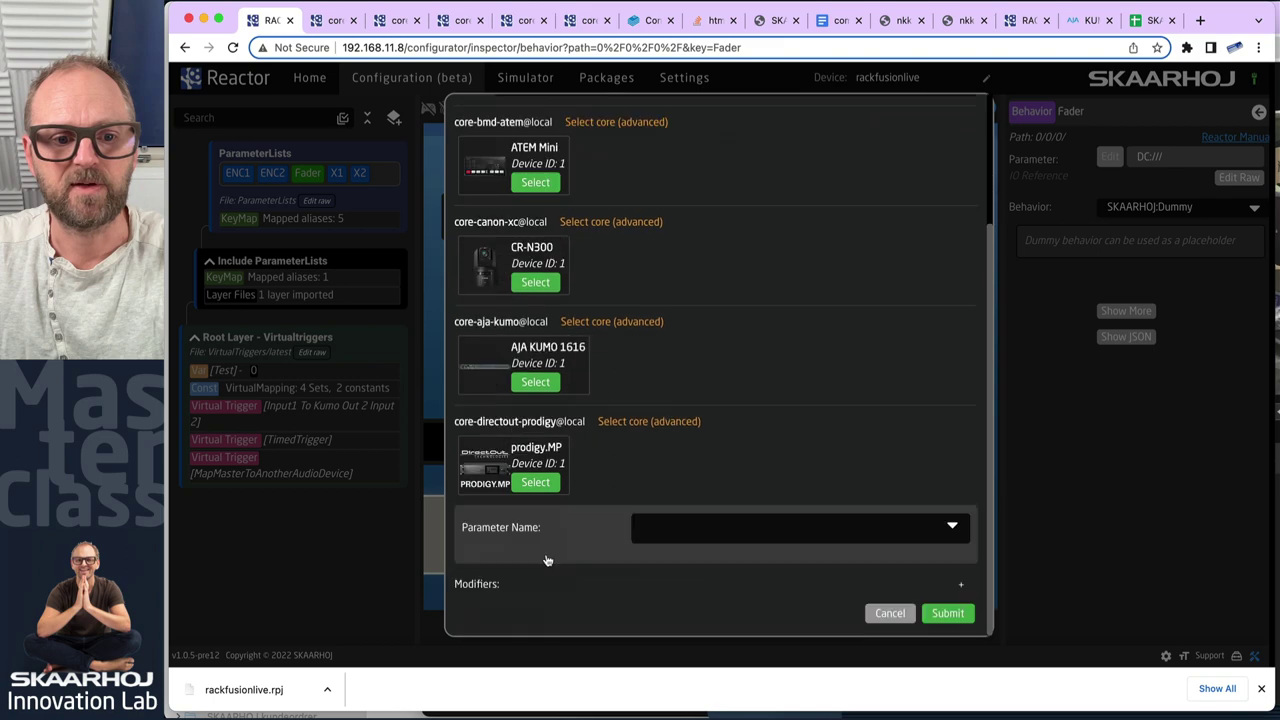
pyautogui.click(536, 483)
# - Map the fader to Input Gain with MatMix 1, Master A and channel 3
pyautogui.scroll(-5, 749, 578)
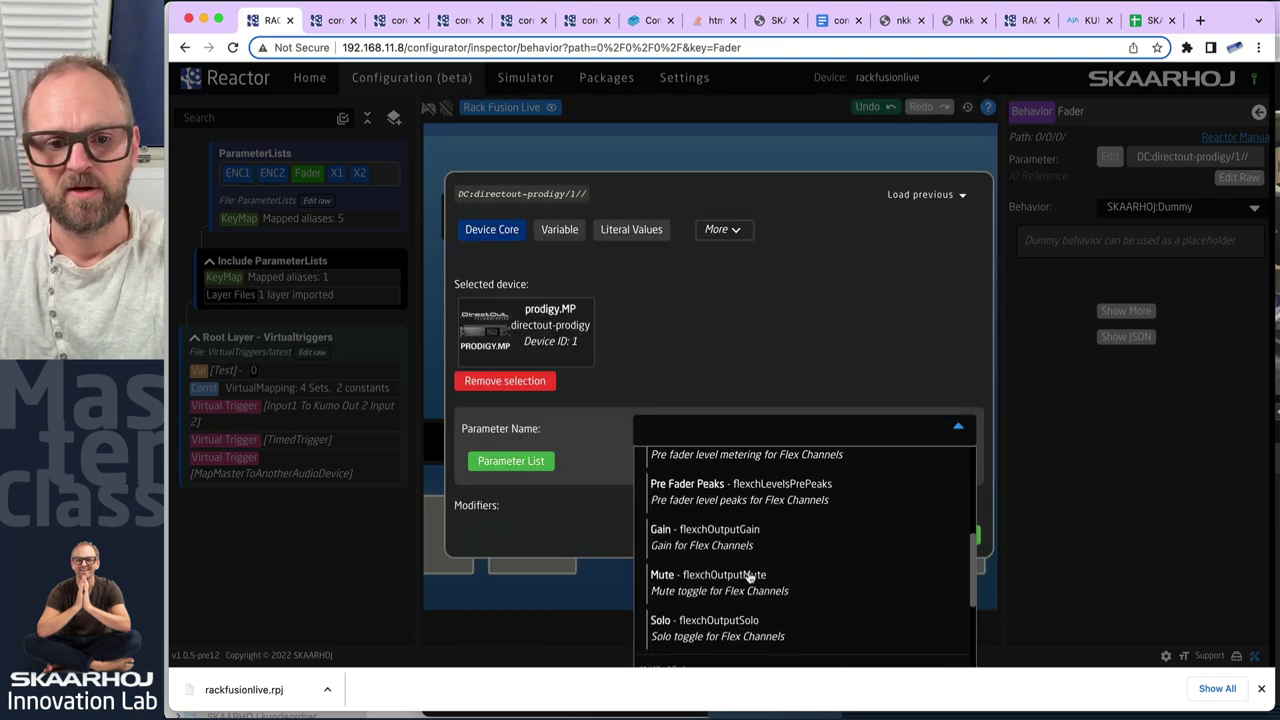
pyautogui.scroll(-10, 749, 578)
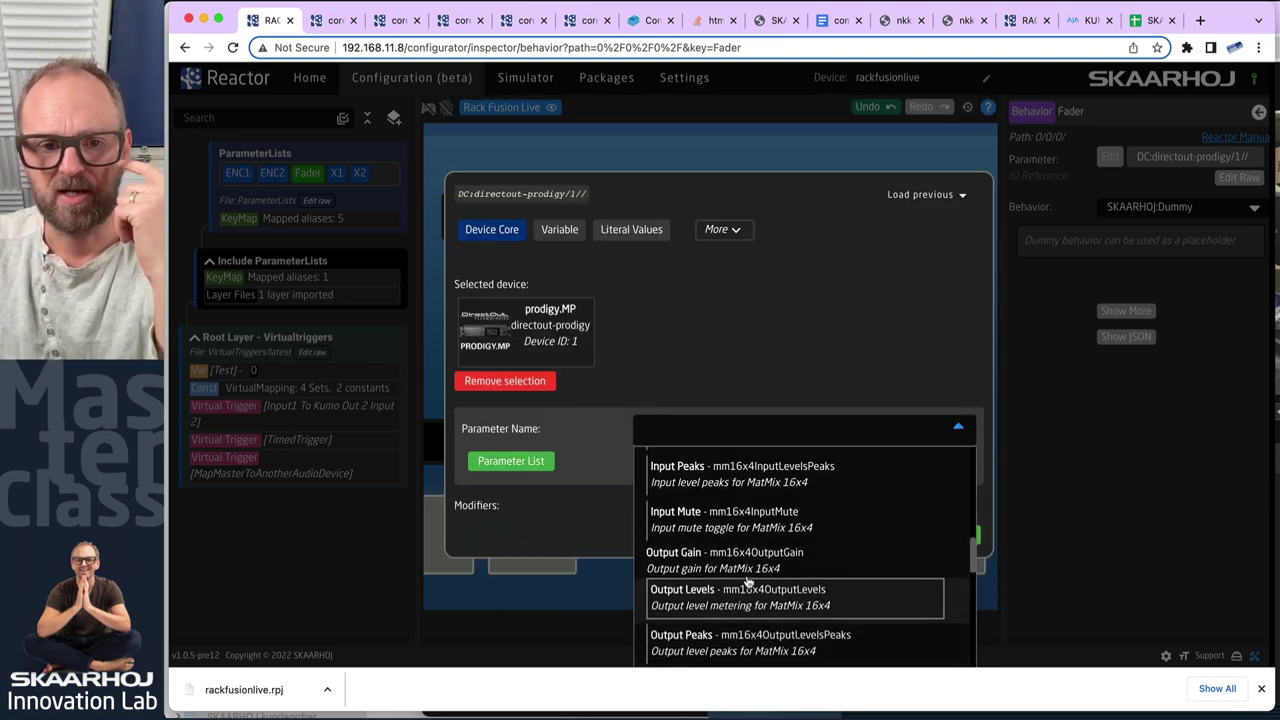
pyautogui.scroll(3, 748, 570)
pyautogui.click(733, 540)
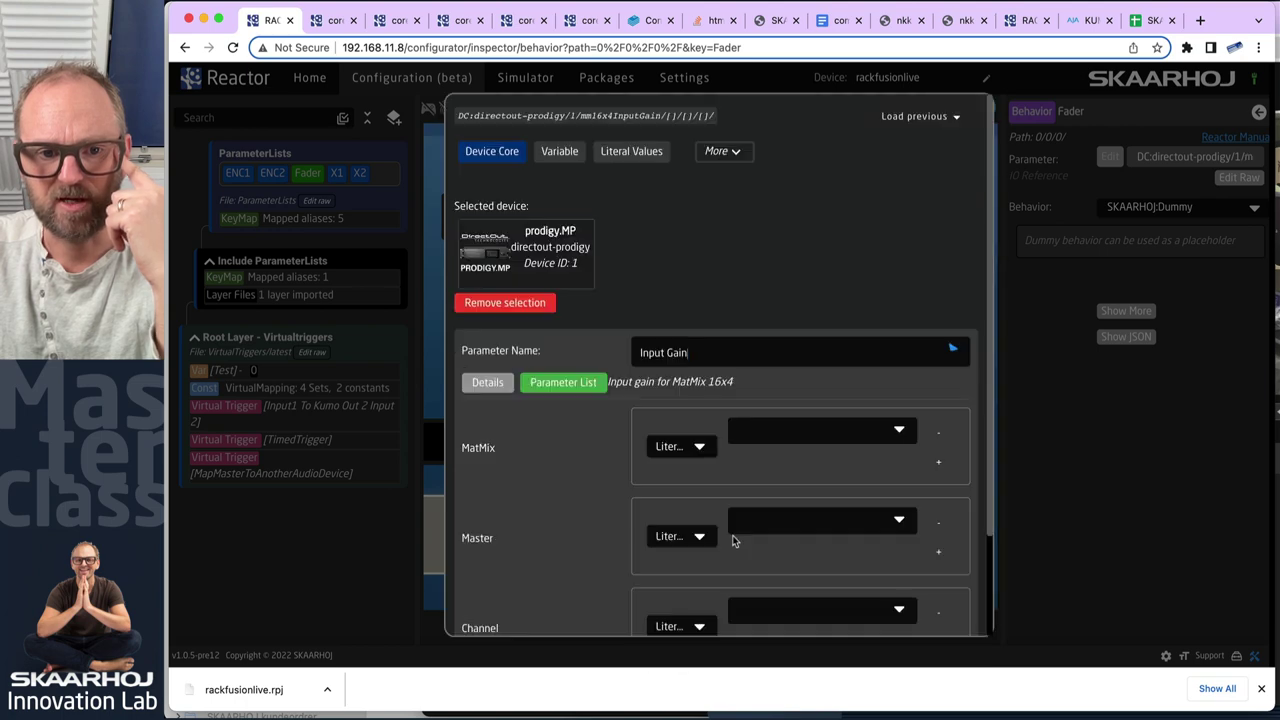
pyautogui.click(846, 428)
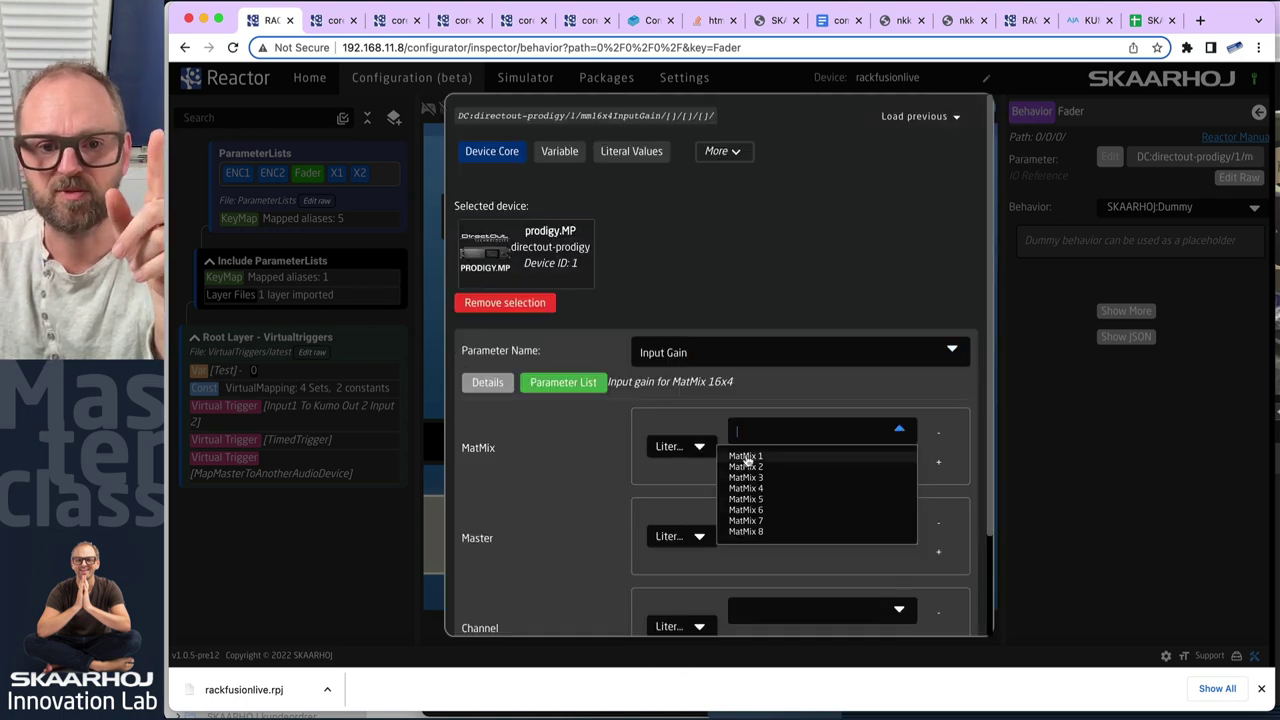
pyautogui.click(794, 518)
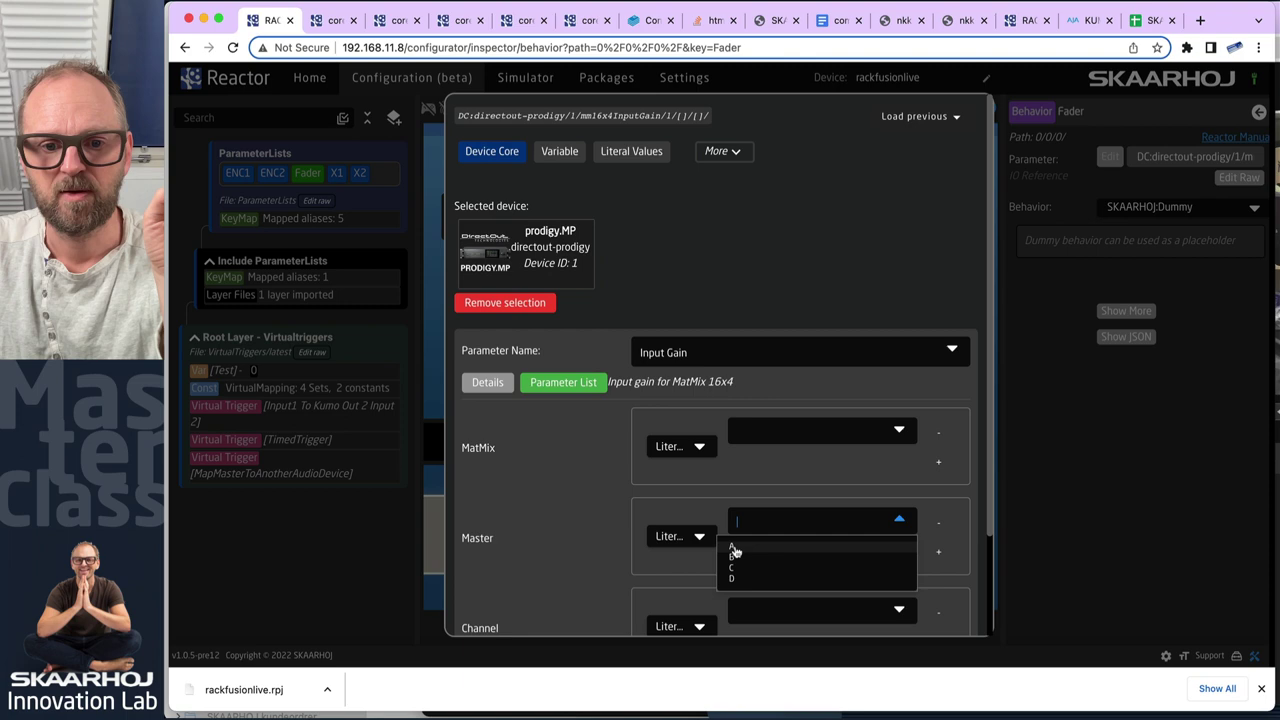
pyautogui.click(734, 548)
pyautogui.scroll(-3, 903, 565)
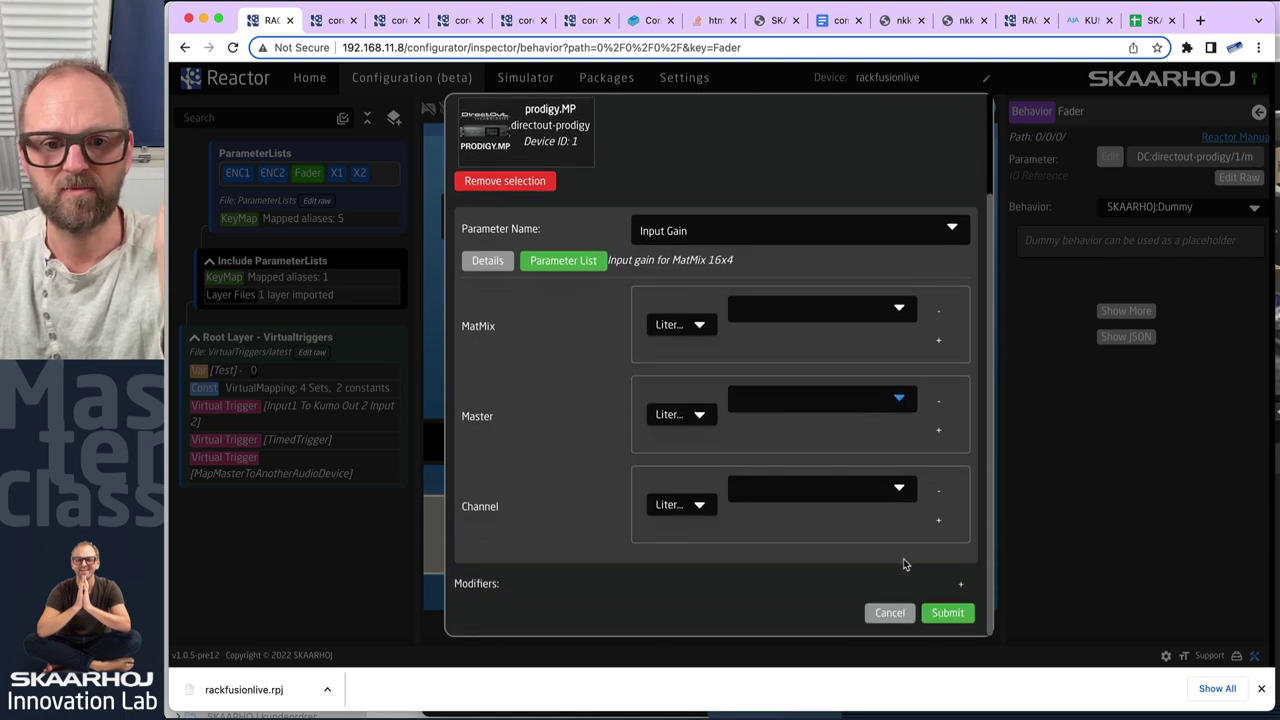
pyautogui.click(832, 490)
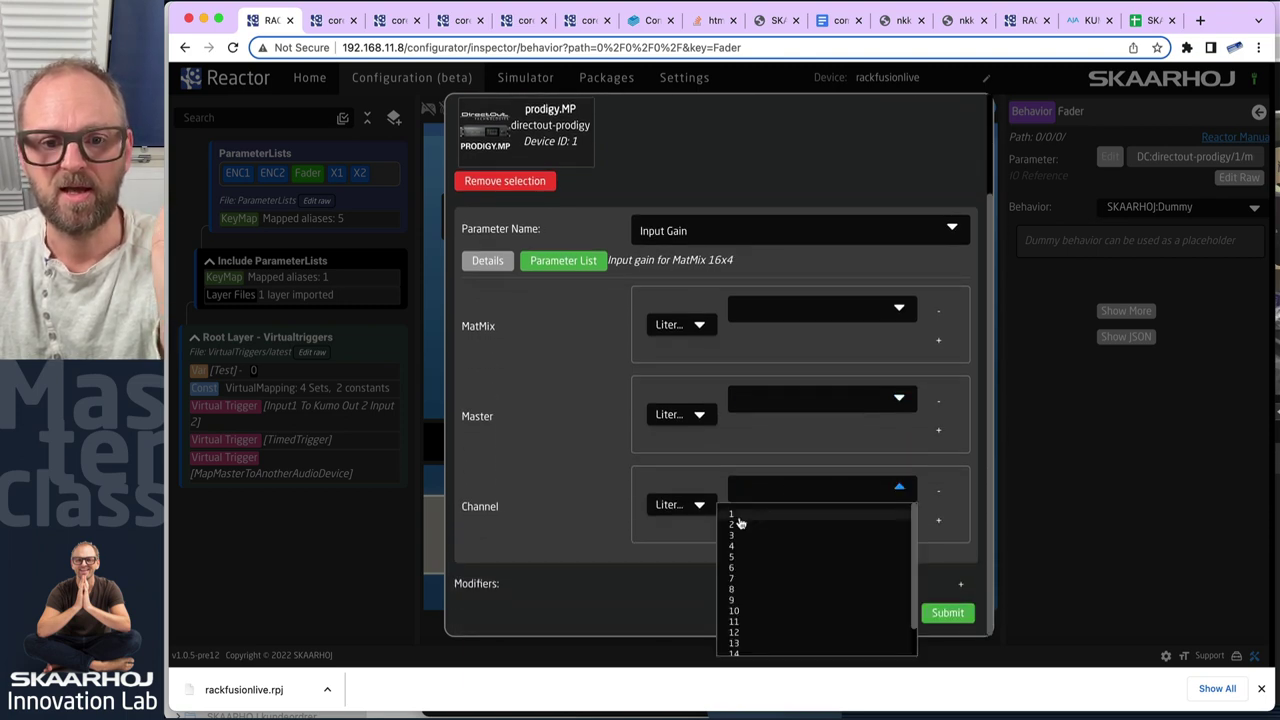
pyautogui.click(737, 535)
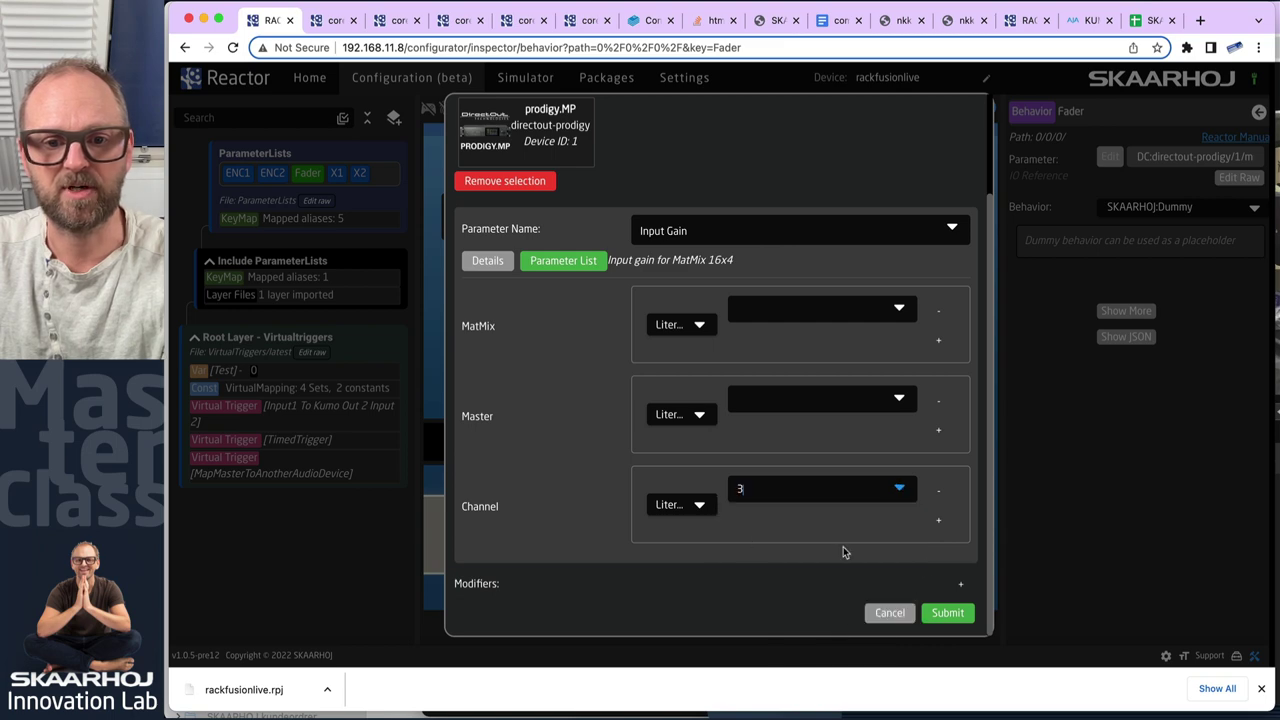
pyautogui.click(950, 613)
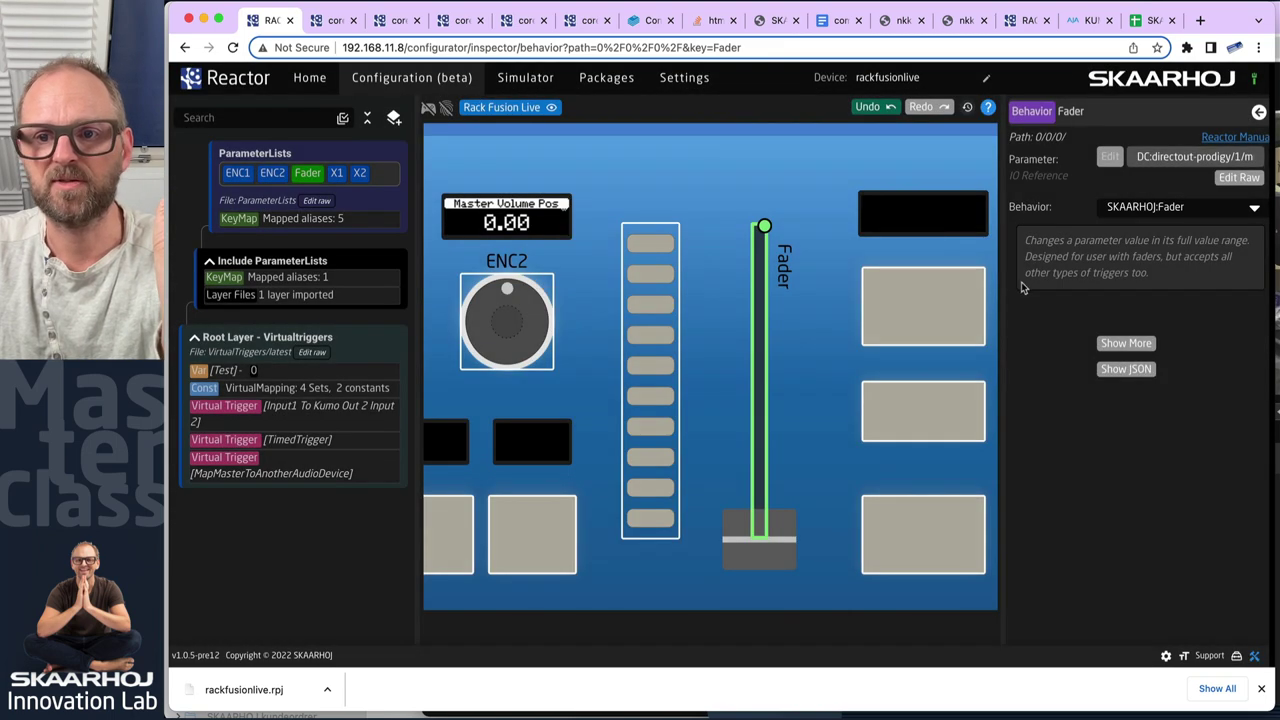
# - Enable live mode and push the fader up to test it
pyautogui.click(428, 108)
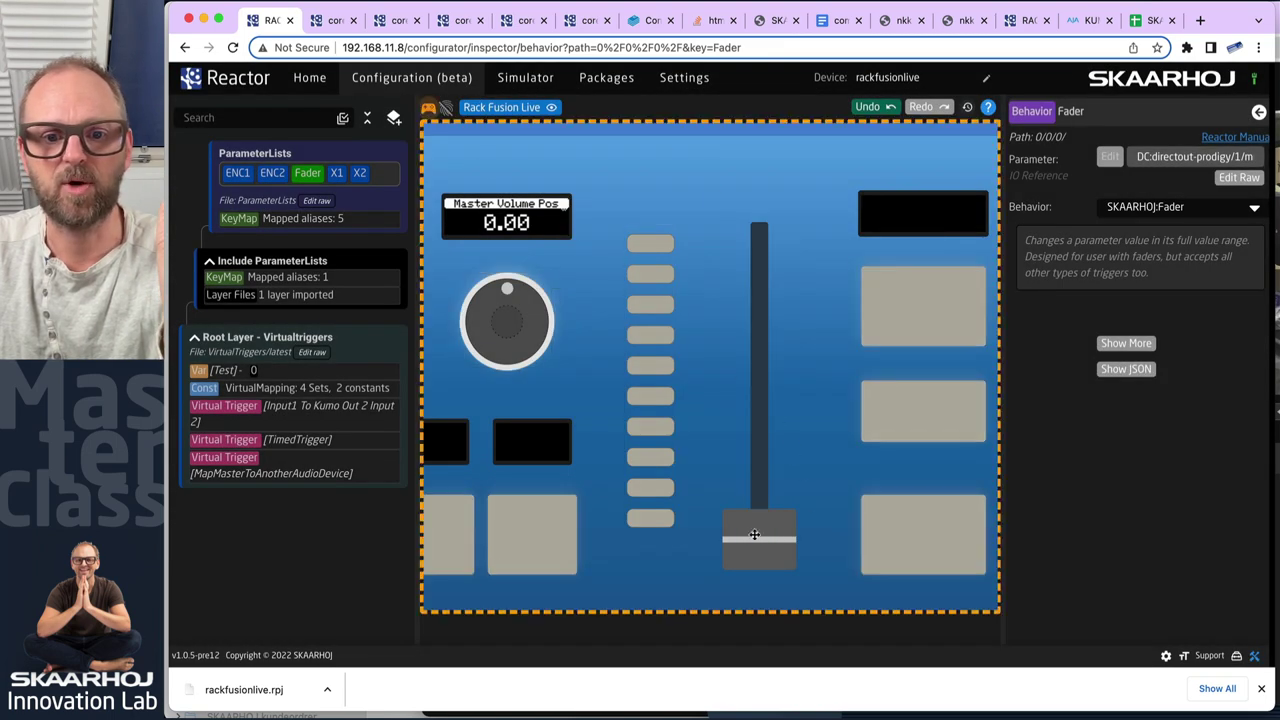
pyautogui.moveTo(750, 538); pyautogui.dragTo(739, 297)
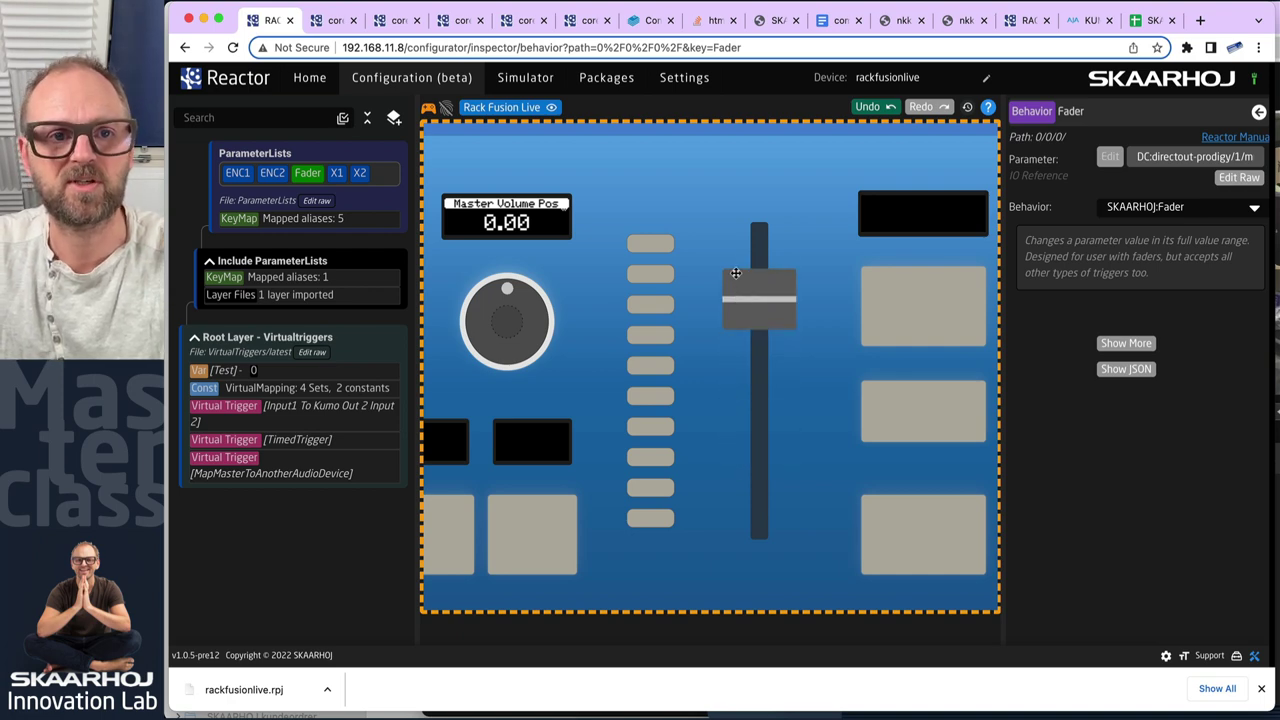
pyautogui.press('super+Tab')
pyautogui.press('super+Tab')
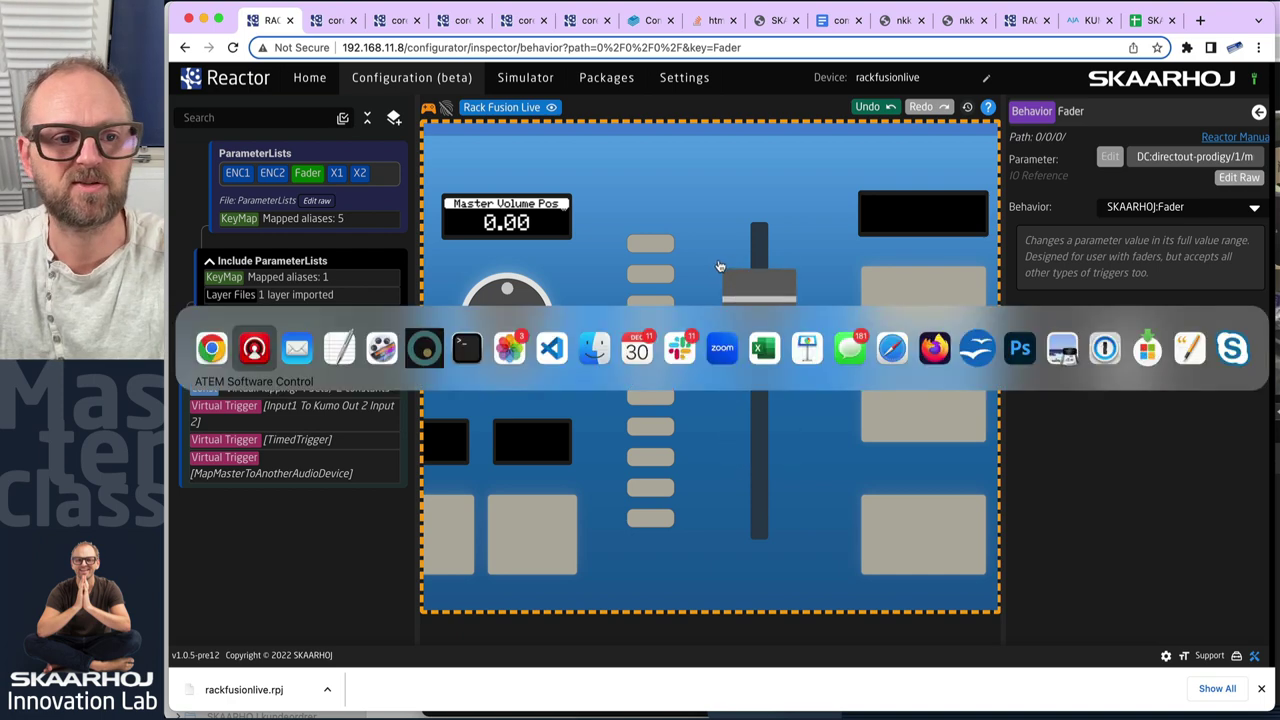
# - In GlobCon, show MatMix 1 Master A and lower Source 3 gain to about -37.8
pyautogui.click(424, 350)
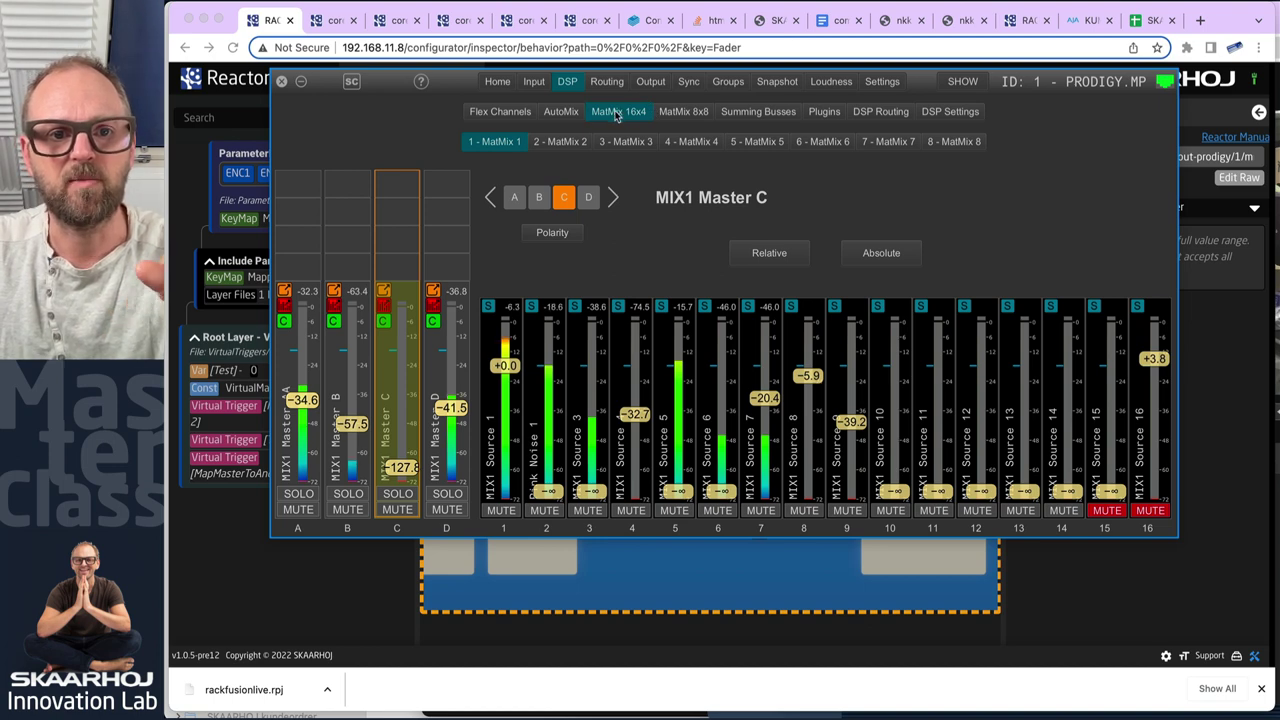
pyautogui.click(515, 198)
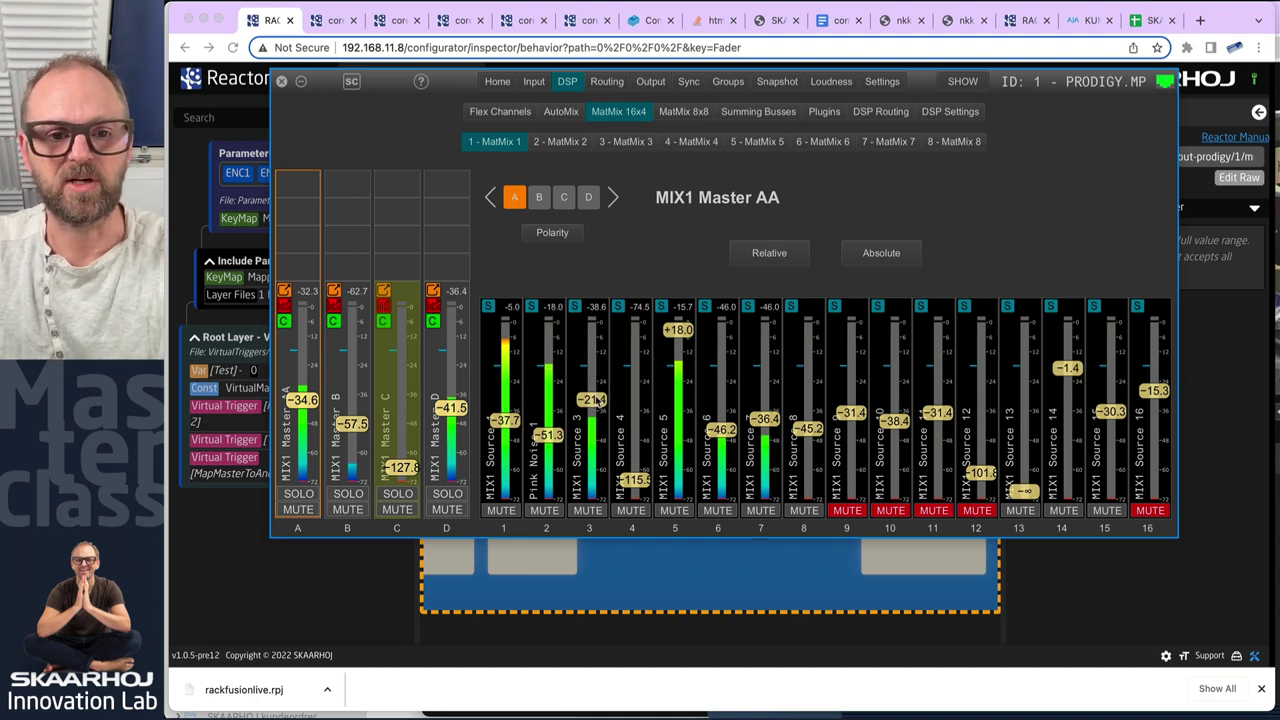
pyautogui.moveTo(593, 401); pyautogui.dragTo(593, 368)
pyautogui.press('super+Tab')
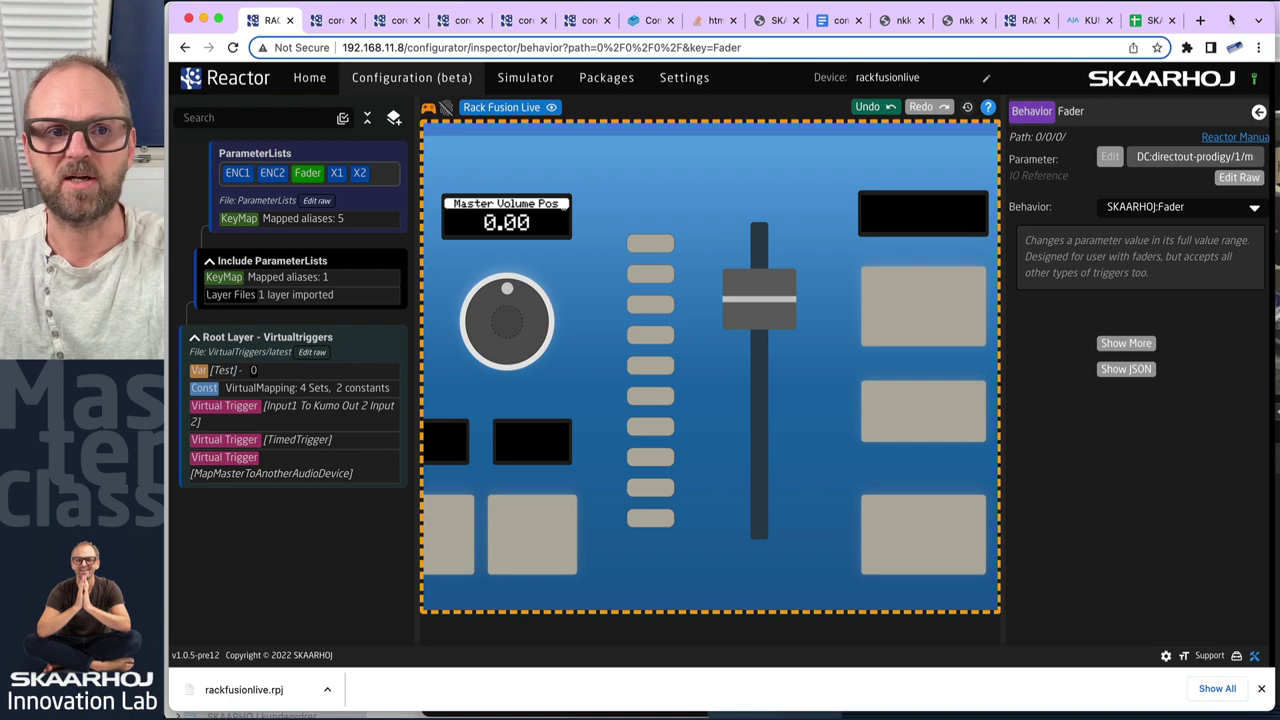
# - Place the mixer and browser side by side and raise the Reactor fader to drive Source 3 gain
pyautogui.moveTo(1197, 20); pyautogui.dragTo(1216, 157)
pyautogui.moveTo(441, 85); pyautogui.dragTo(336, 20)
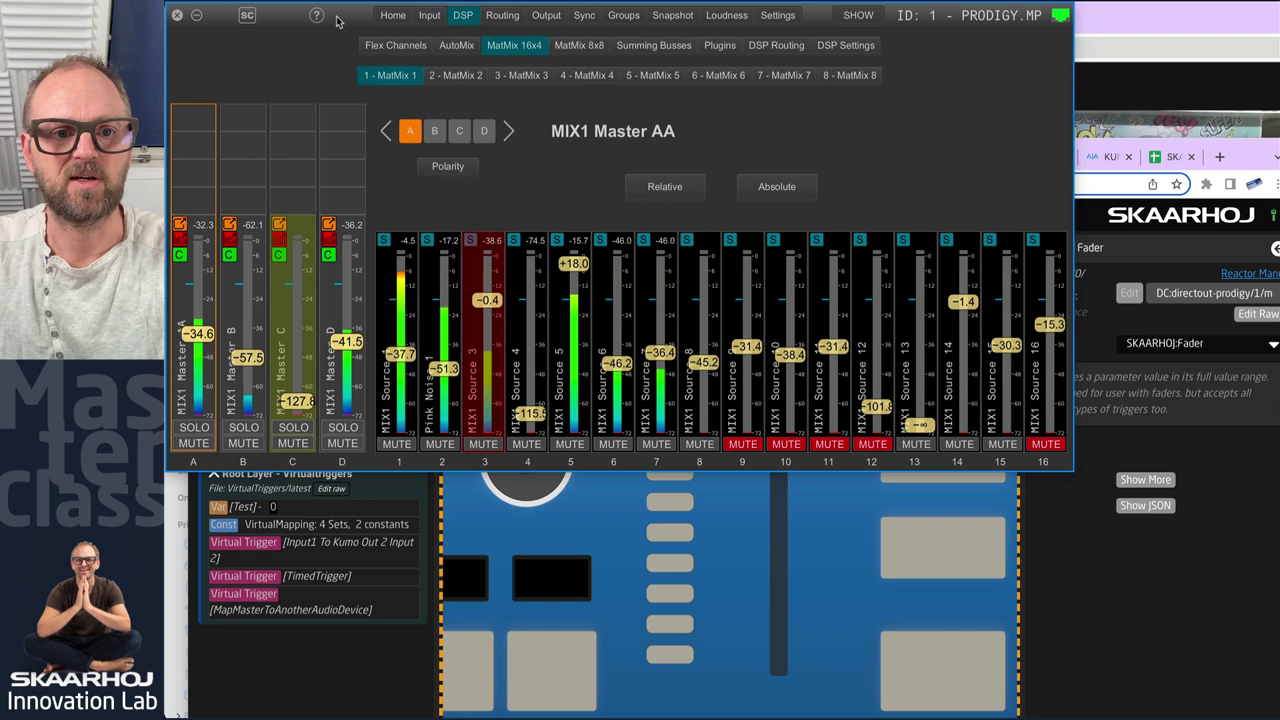
pyautogui.click(1167, 592)
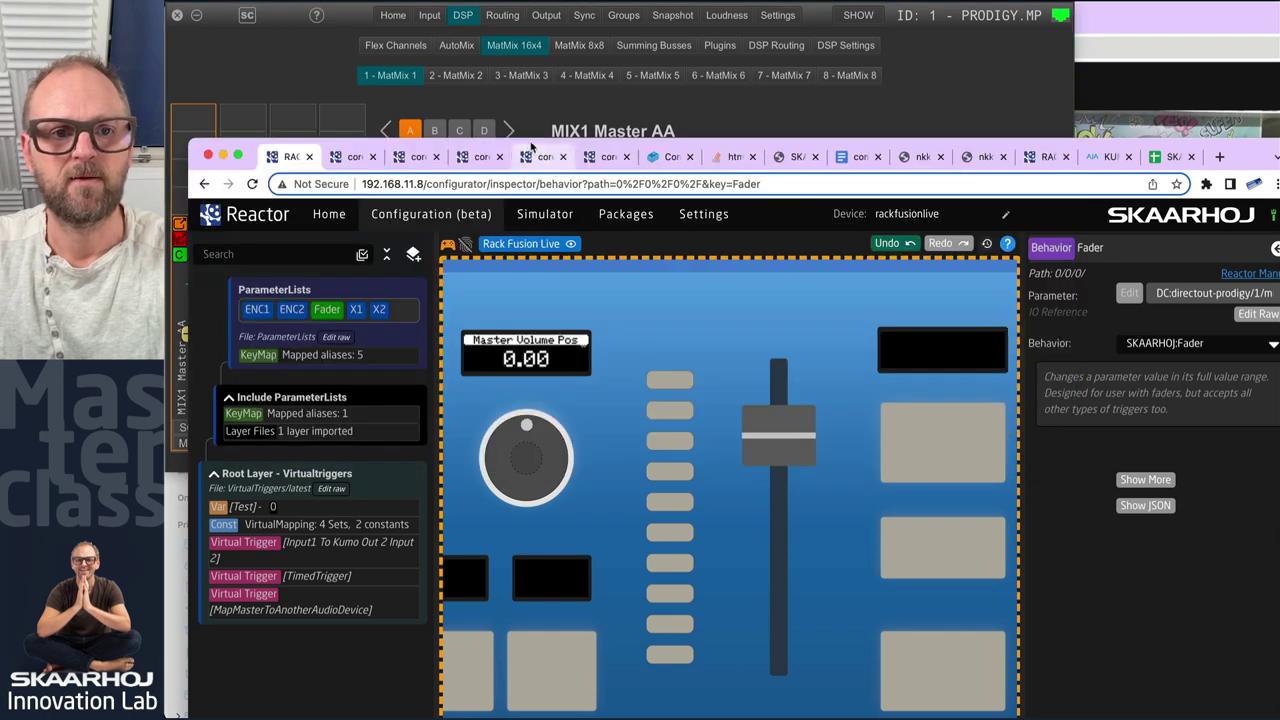
pyautogui.moveTo(553, 164); pyautogui.dragTo(914, 28)
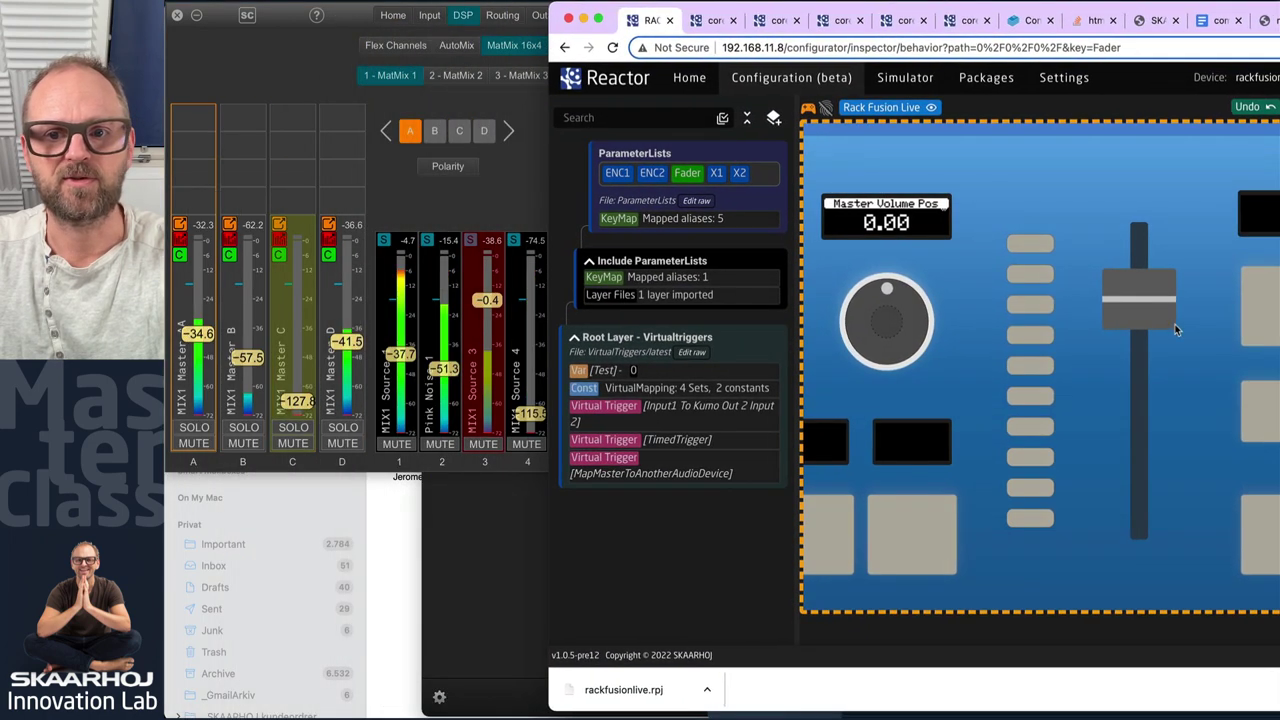
pyautogui.moveTo(1144, 305); pyautogui.dragTo(1140, 273)
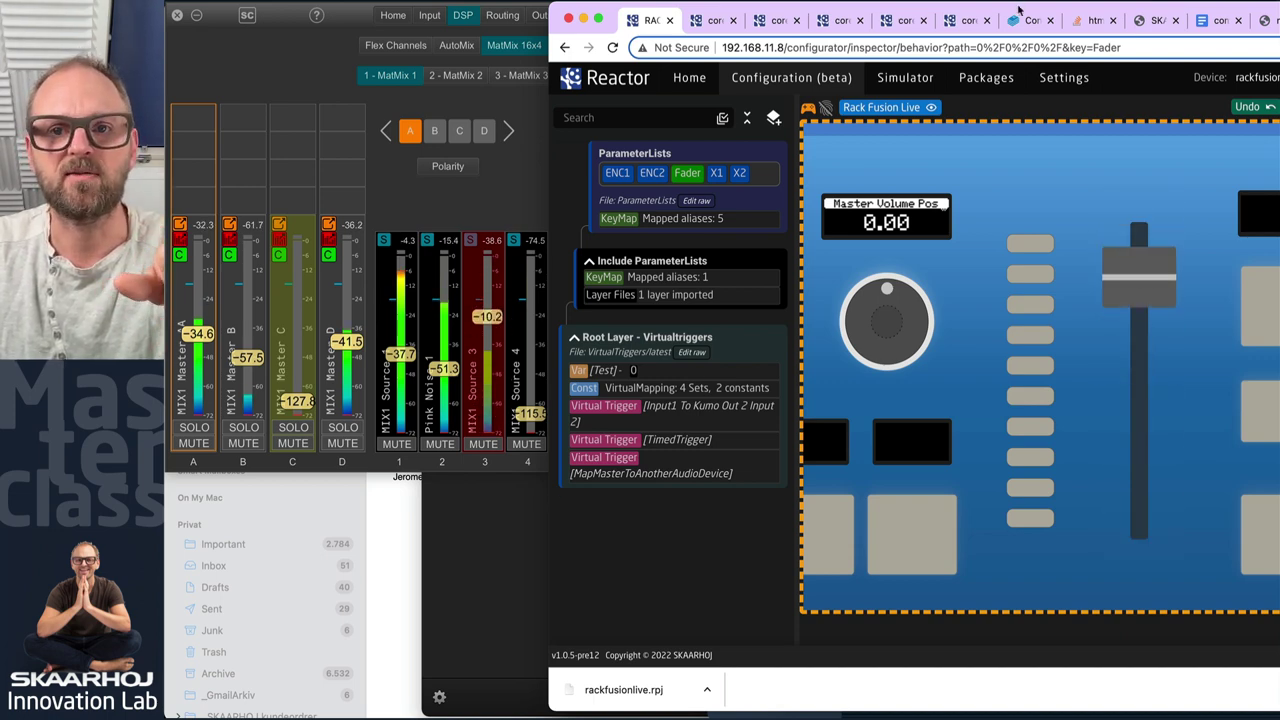
pyautogui.hotkey('ctrl', 'alt', 'Return')
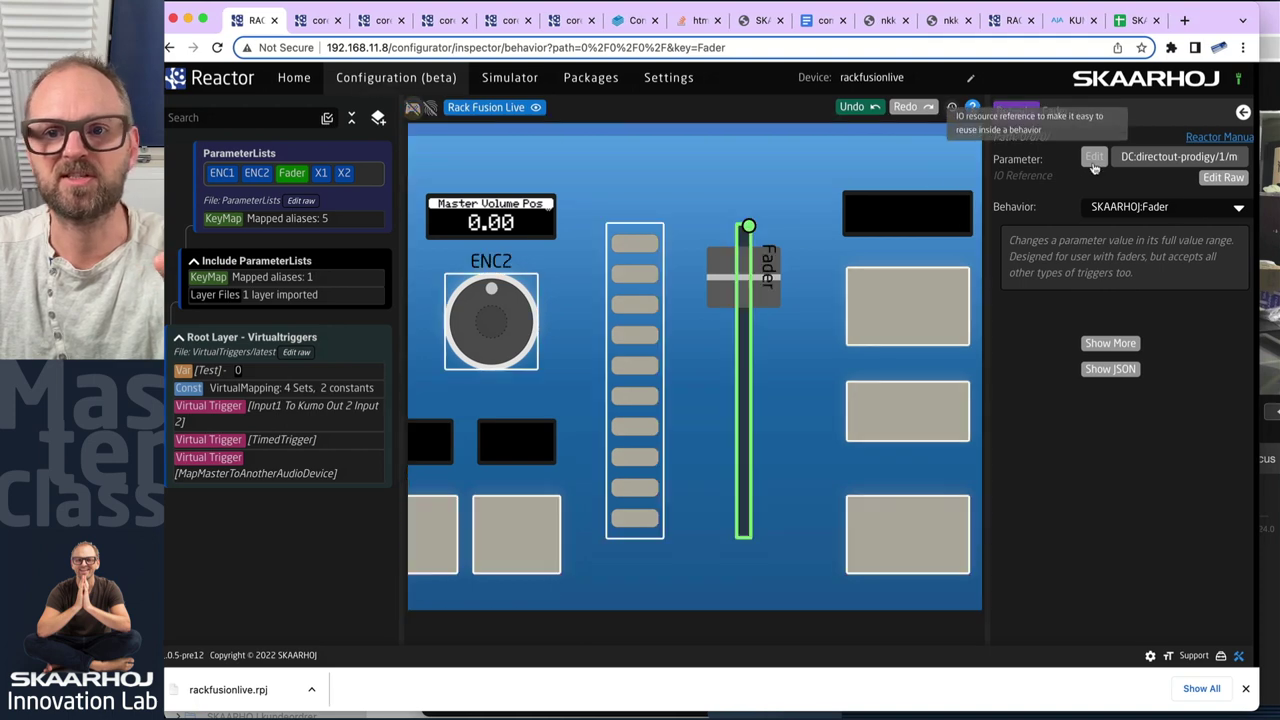
# - Reopen the Fader's parameter and mark Input Gain's dimensions and -144 to 18 dB range in the prodigy manual
pyautogui.click(1095, 157)
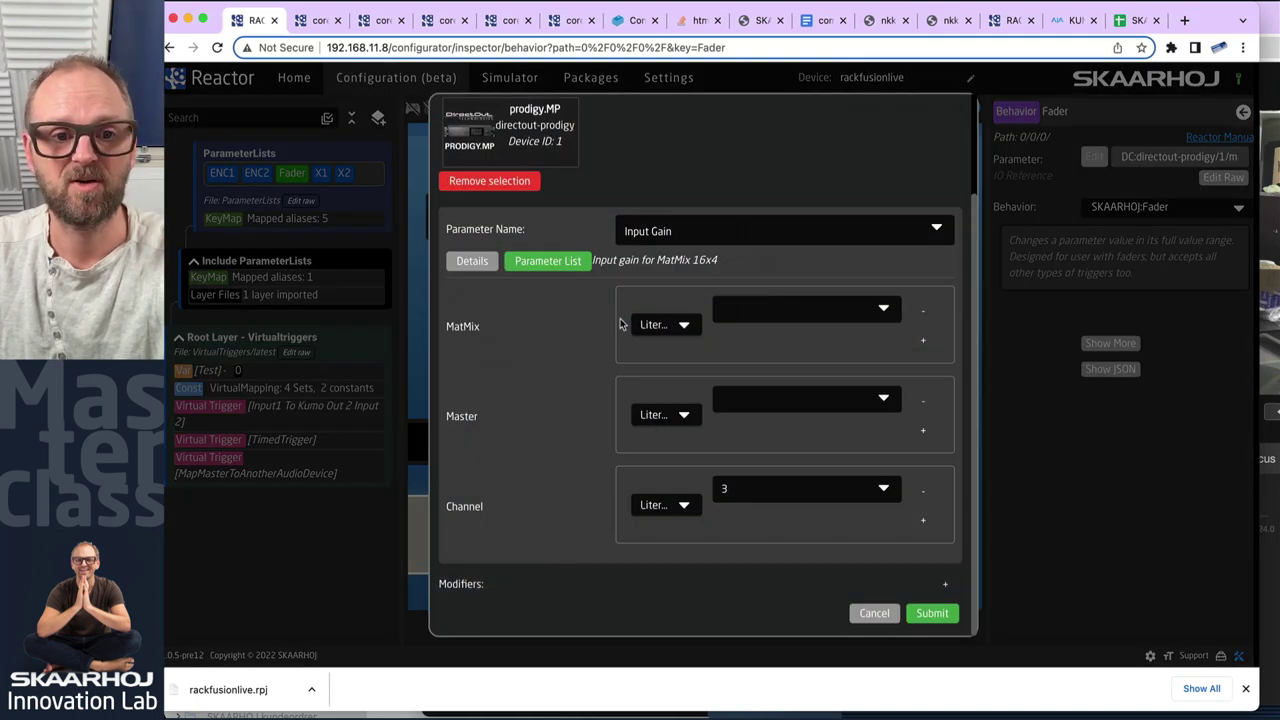
pyautogui.click(375, 20)
pyautogui.click(316, 20)
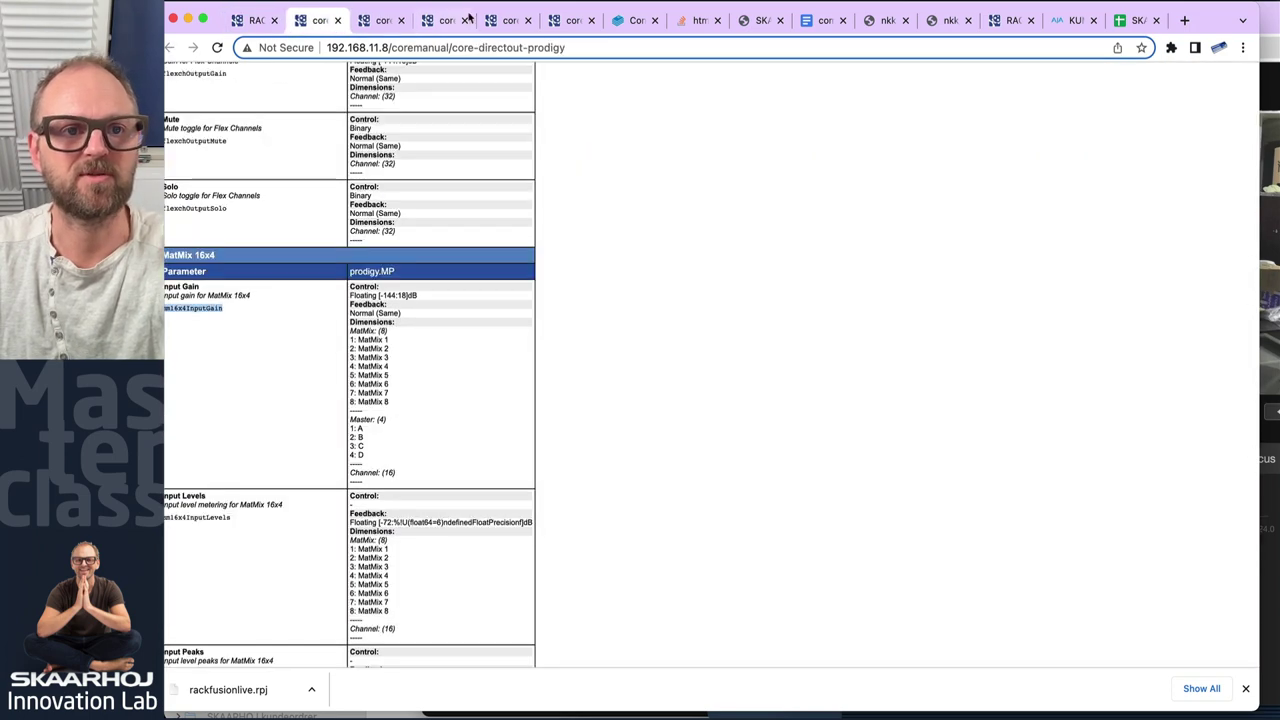
pyautogui.click(500, 20)
pyautogui.click(316, 20)
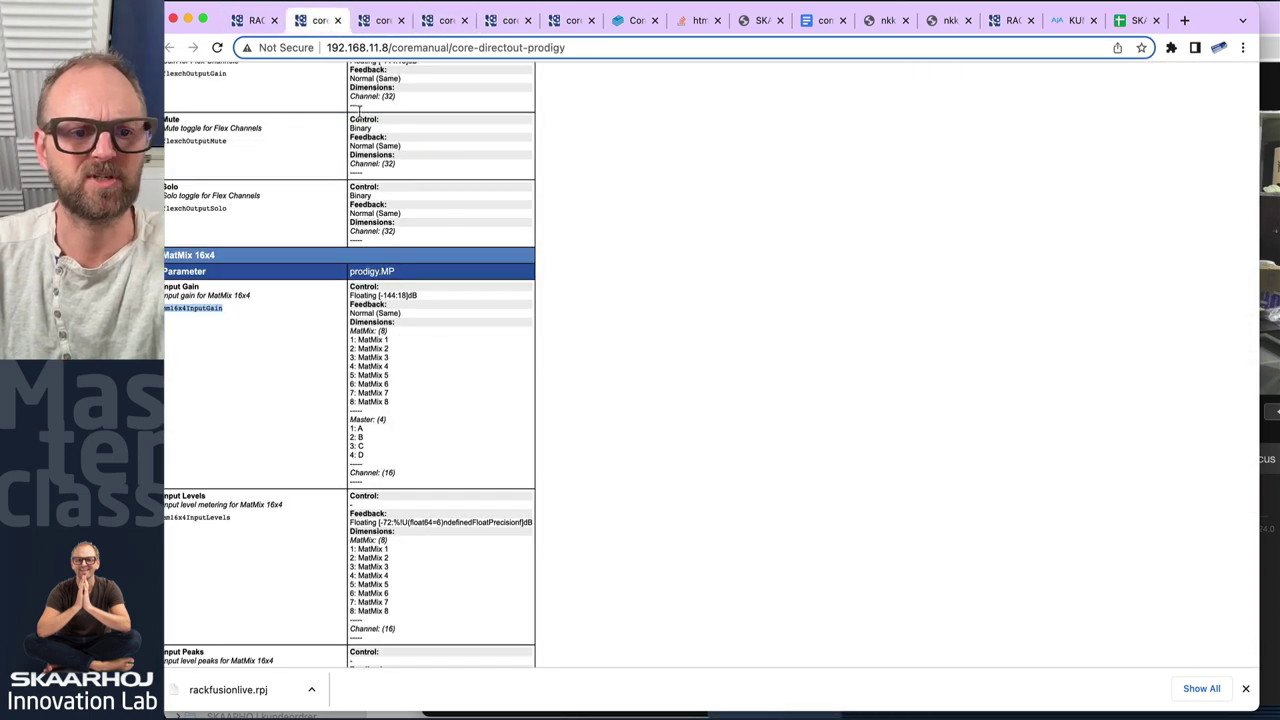
pyautogui.moveTo(398, 478); pyautogui.dragTo(350, 335)
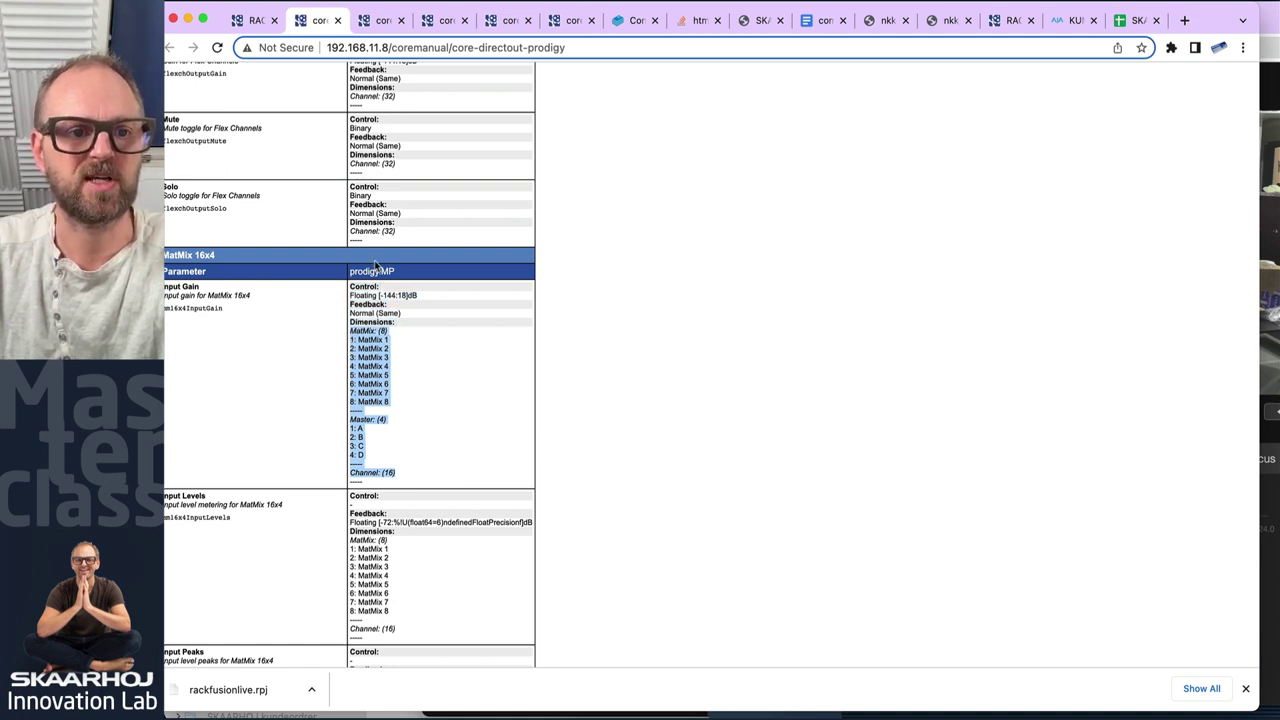
pyautogui.moveTo(356, 293); pyautogui.dragTo(420, 299)
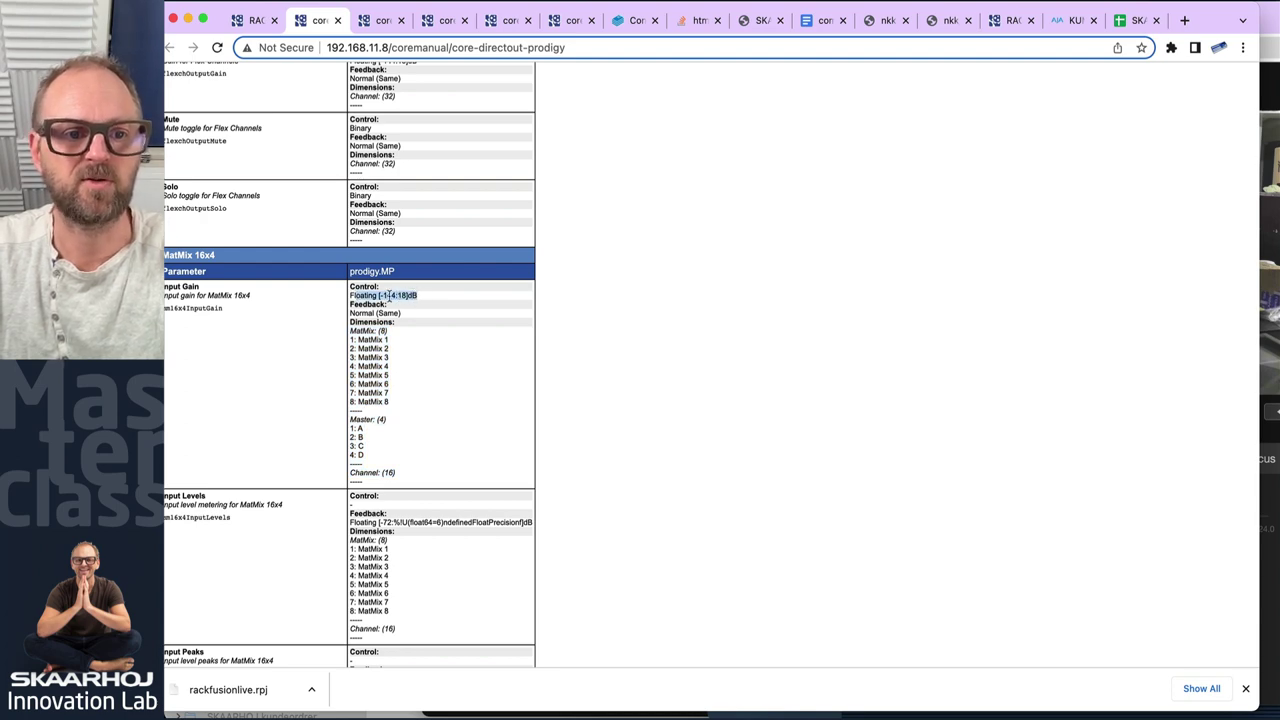
pyautogui.press('super+Tab')
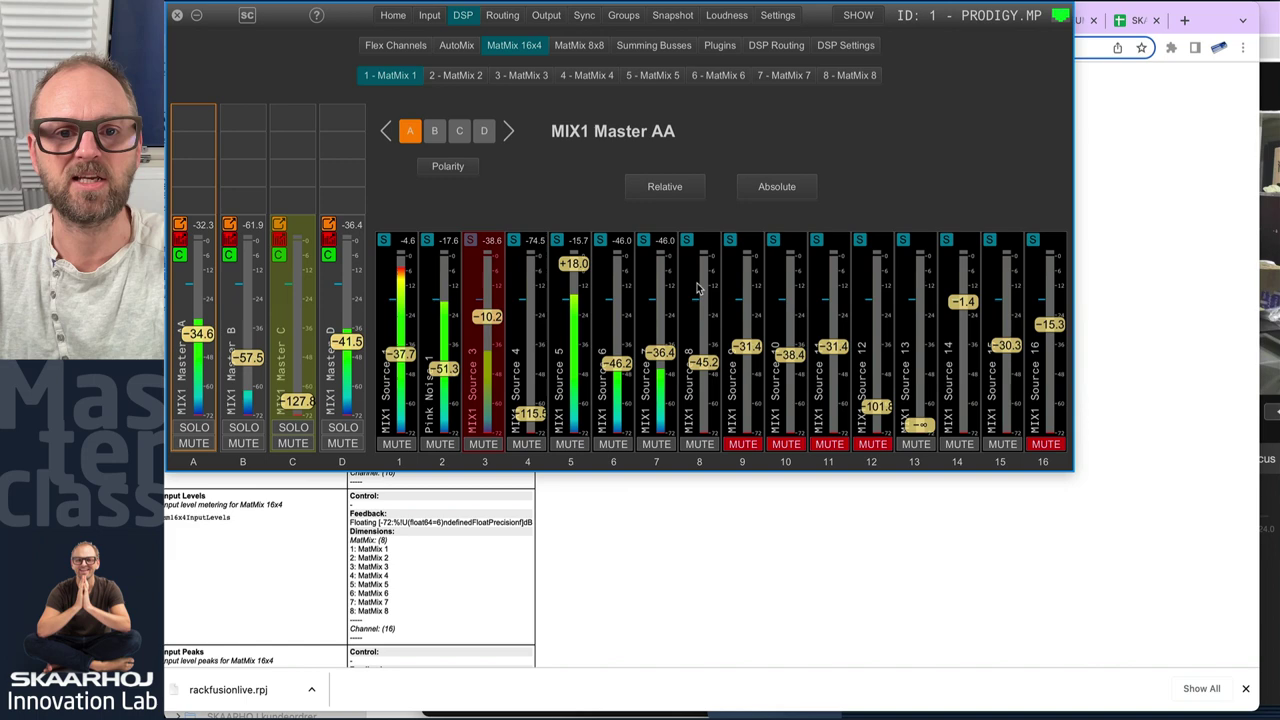
# - Scroll the ATEM manual's Audio/Inputs/Levels table sideways and down to the Peak Left and Peak Right rows
pyautogui.press('super+Tab')
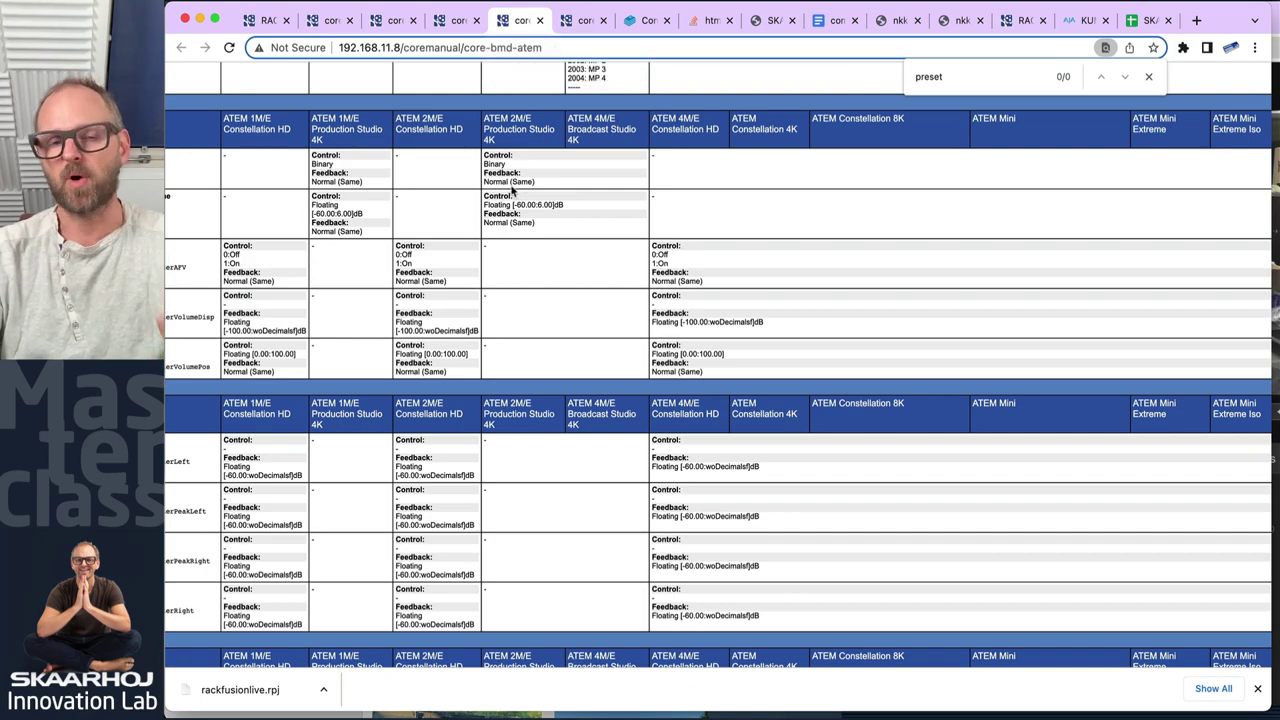
pyautogui.hscroll(-3, 582, 175)
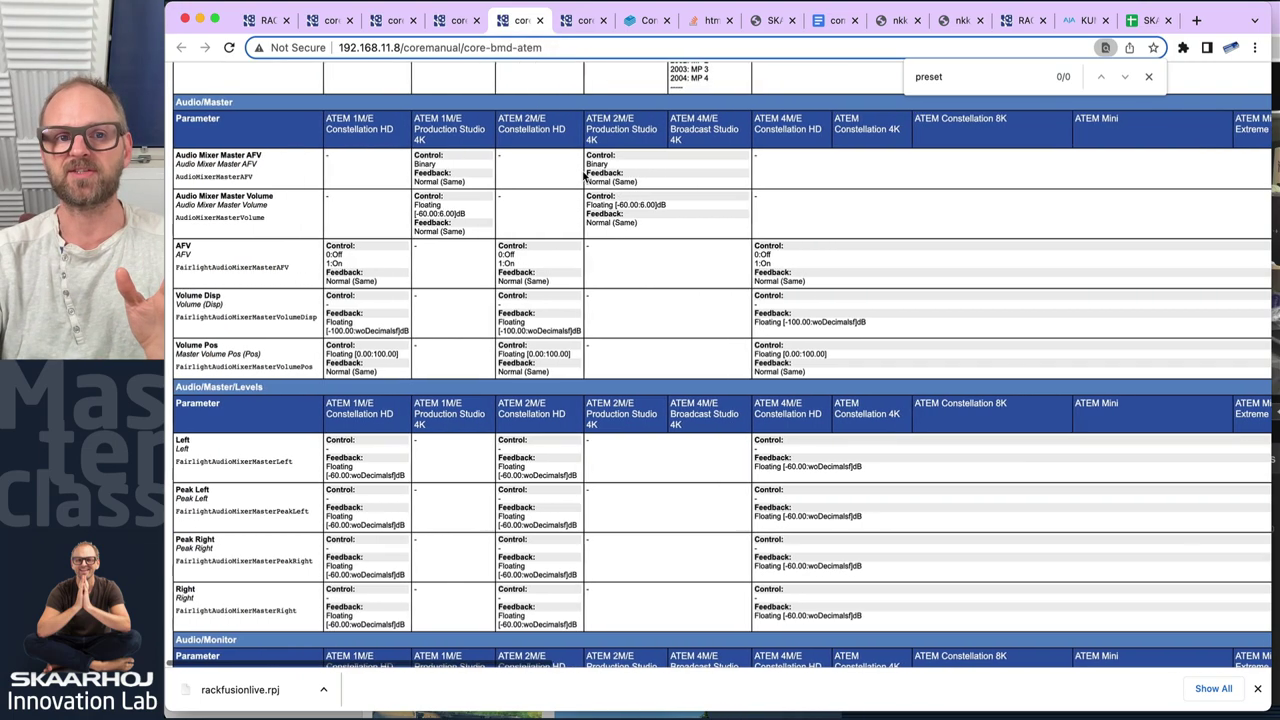
pyautogui.scroll(-20, 508, 193)
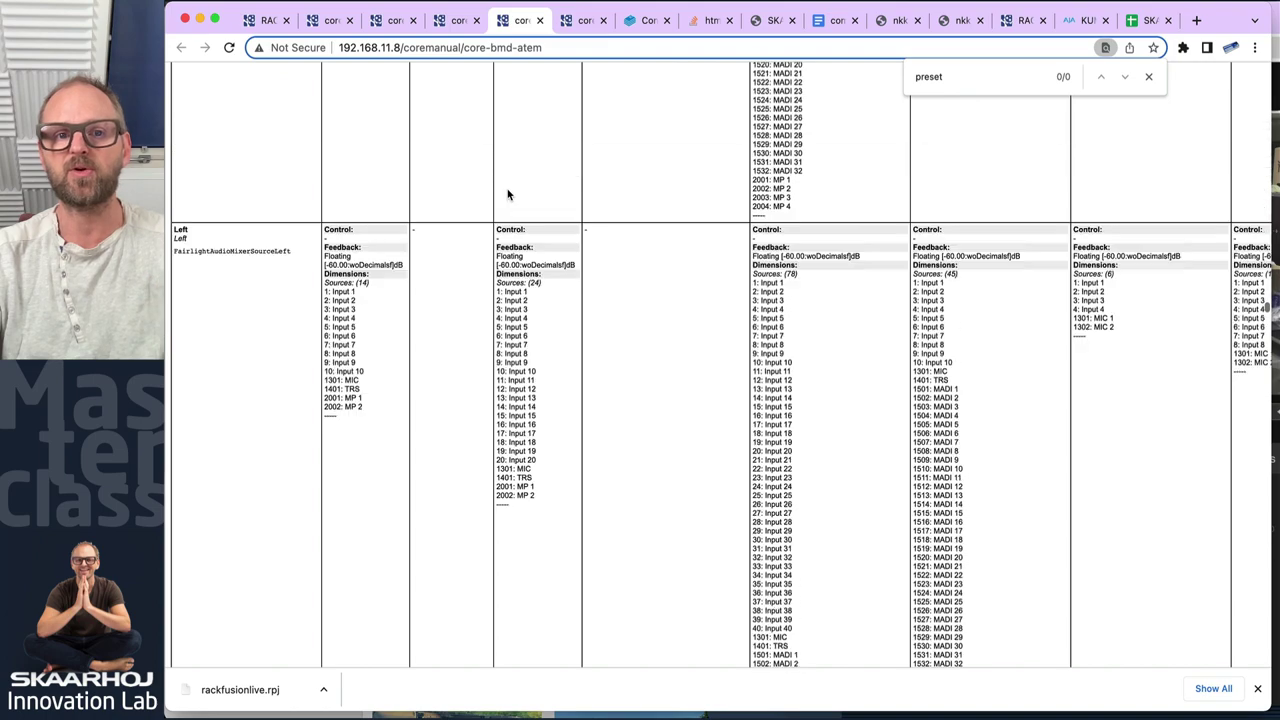
pyautogui.scroll(5, 508, 193)
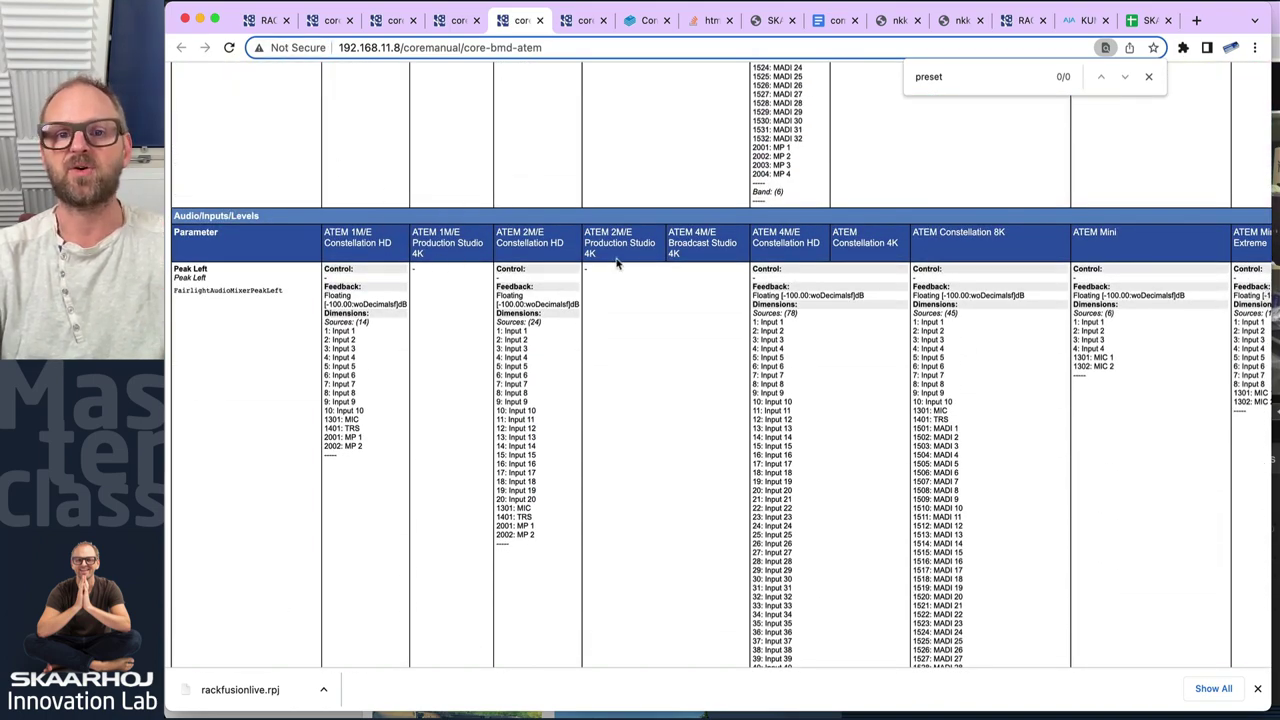
pyautogui.hscroll(7, 616, 258)
pyautogui.hscroll(14, 616, 258)
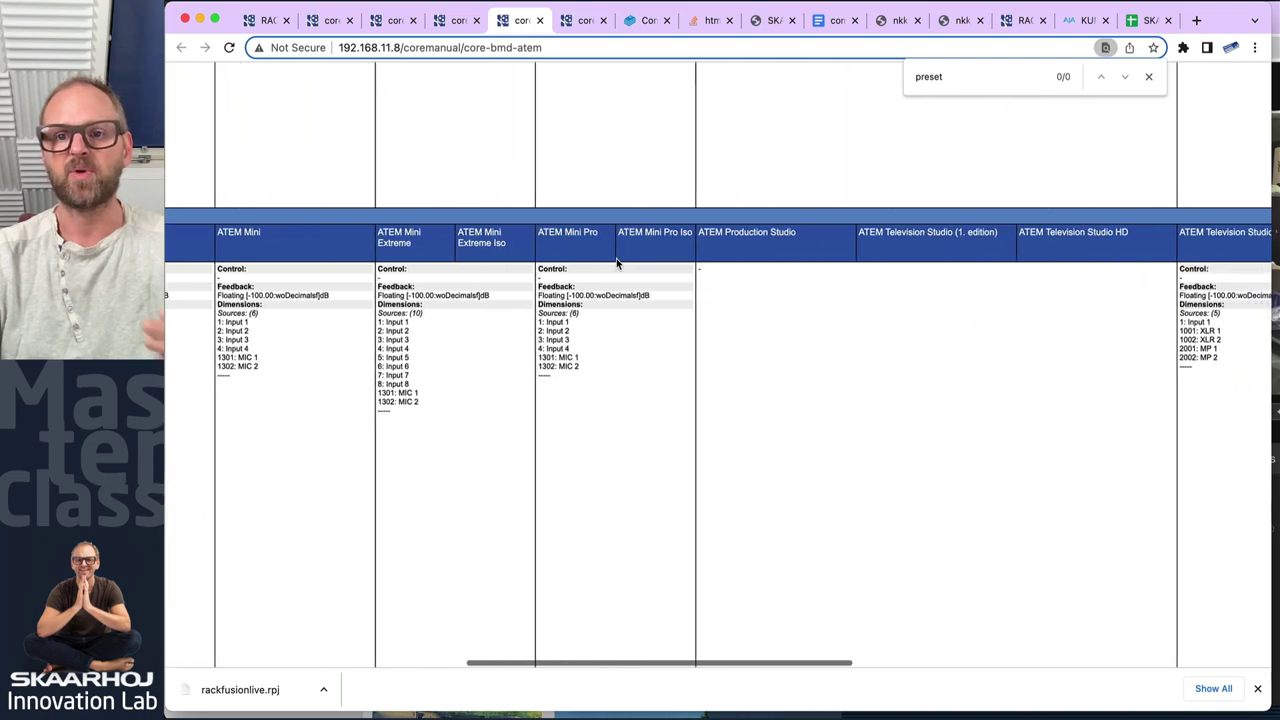
pyautogui.hscroll(-20, 616, 258)
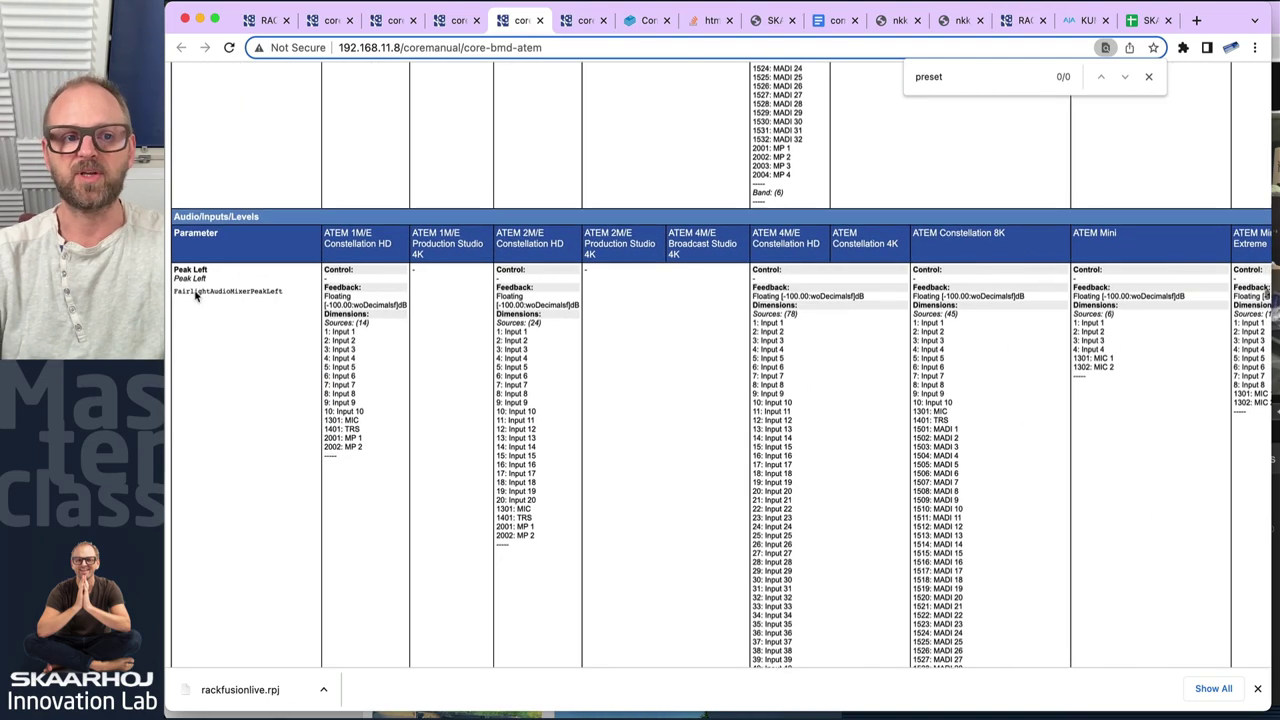
pyautogui.scroll(-10, 198, 295)
pyautogui.scroll(-2, 204, 306)
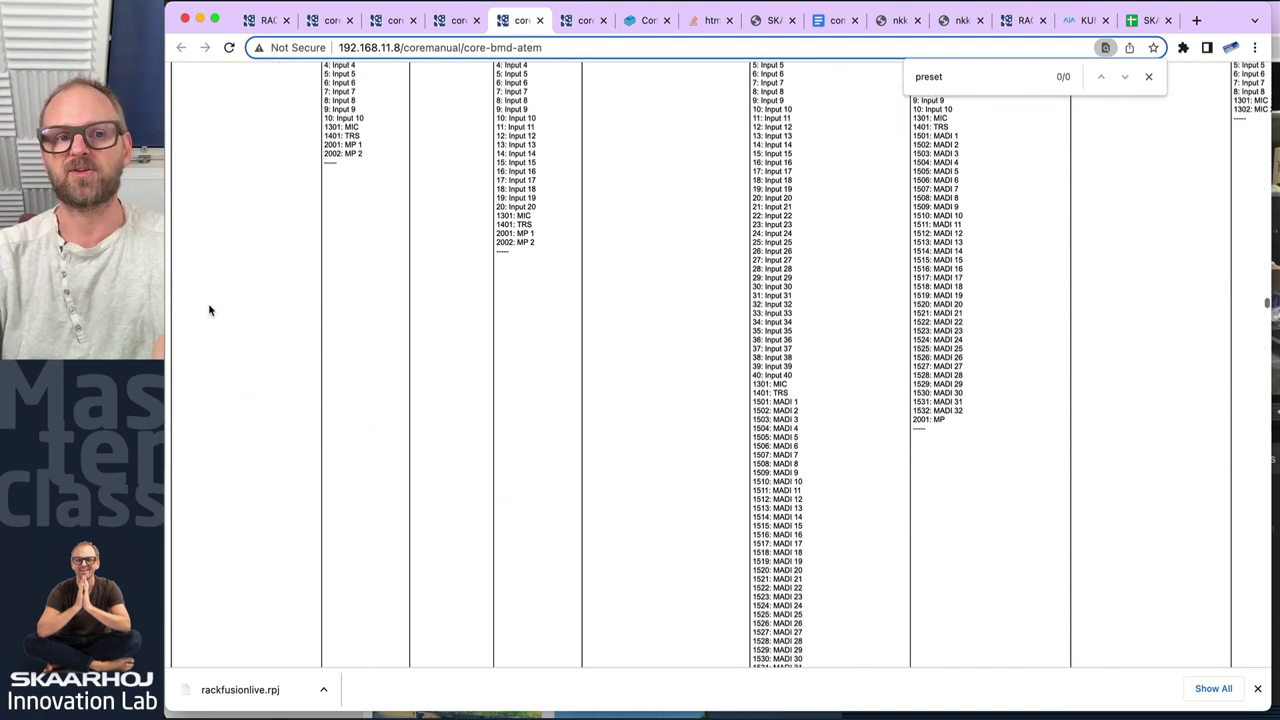
pyautogui.scroll(4, 209, 311)
pyautogui.scroll(1, 260, 293)
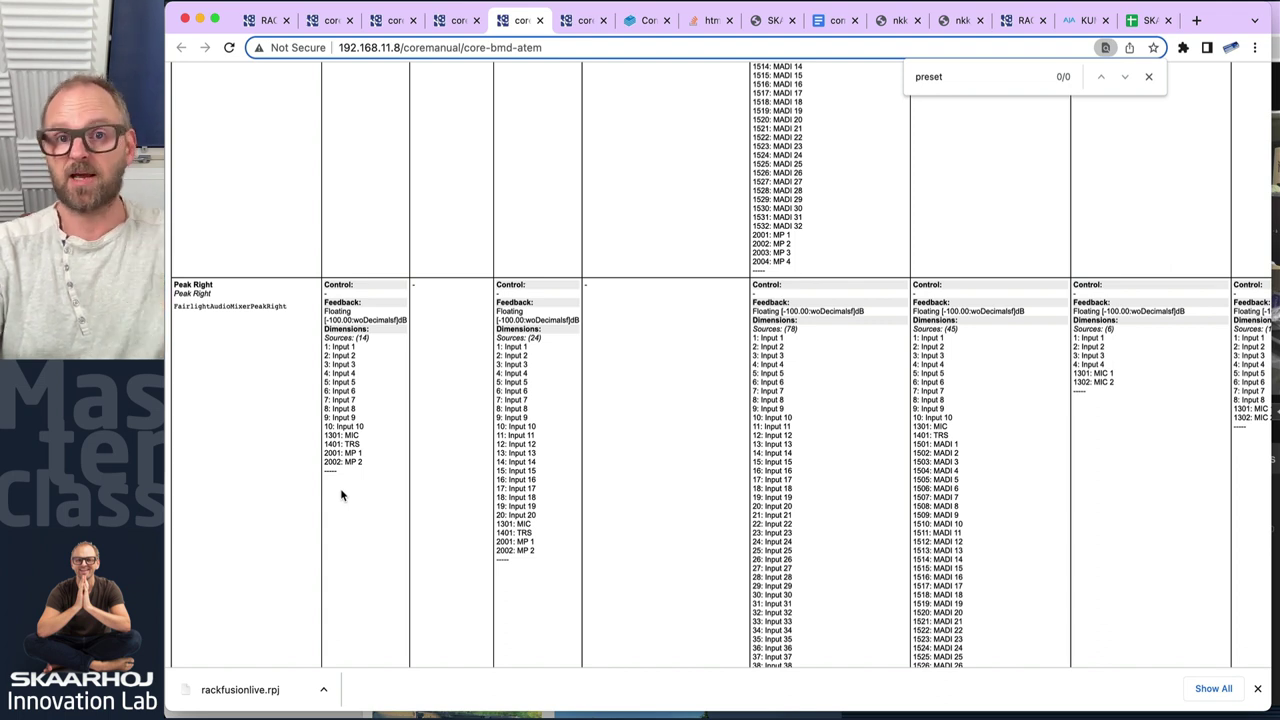
# - Inspect the ENC2, ENC1 and fader mappings on the Rack Fusion Live panel, then select button X2
pyautogui.click(266, 20)
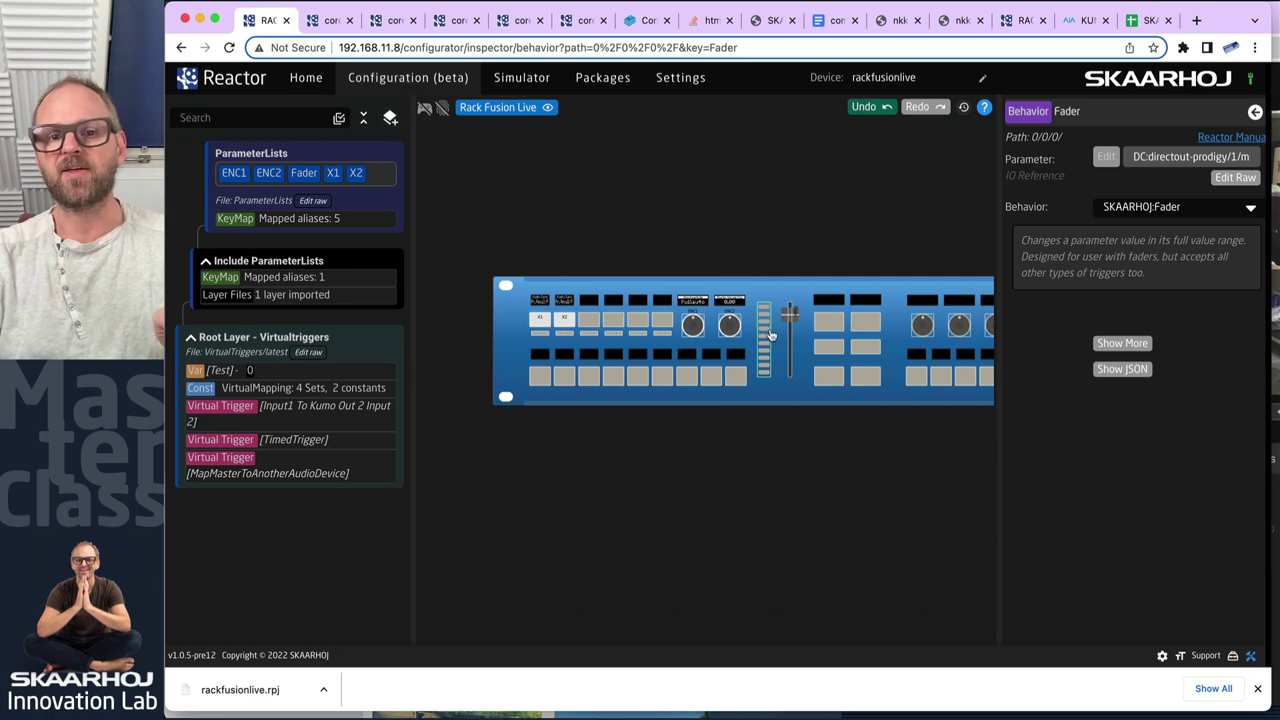
pyautogui.click(733, 326)
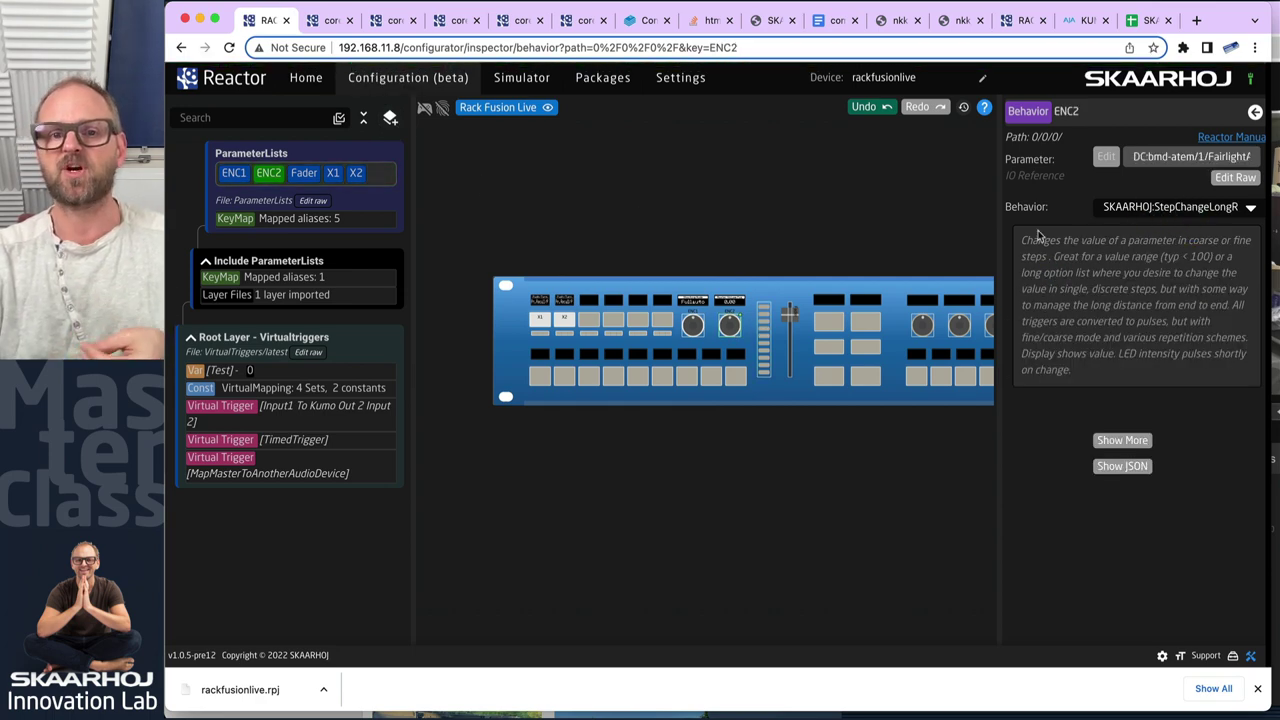
pyautogui.click(693, 325)
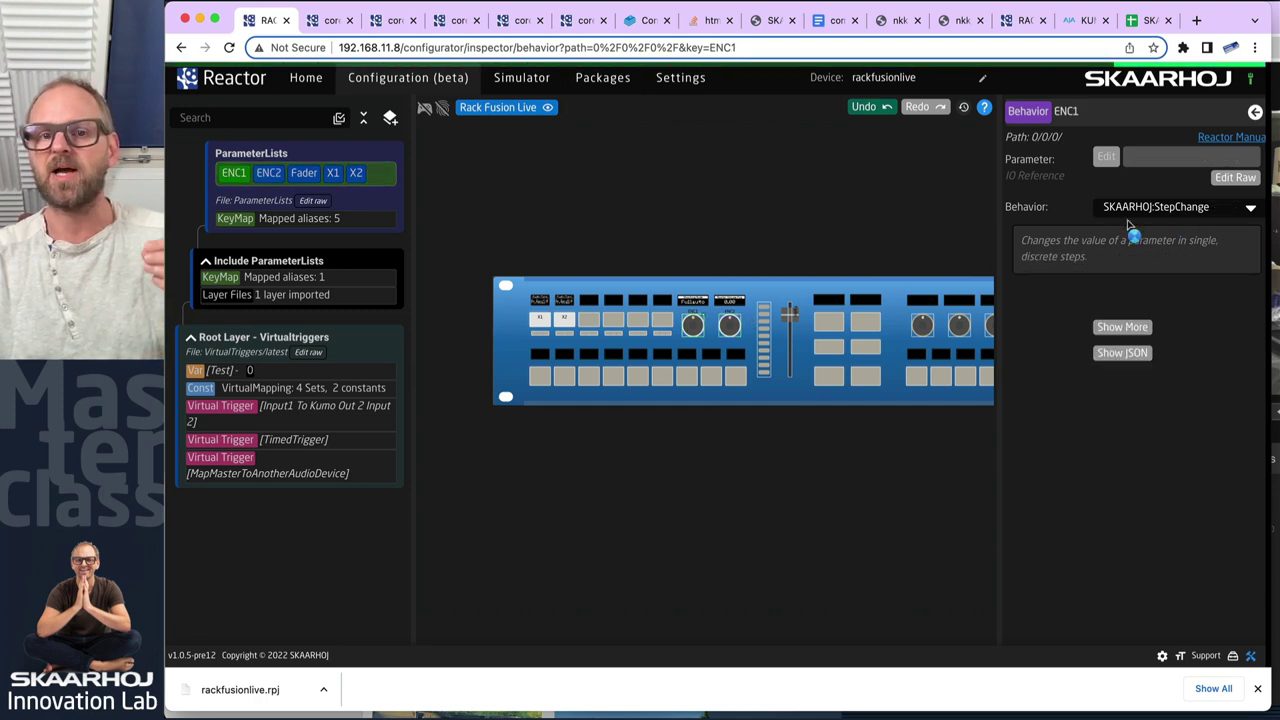
pyautogui.scroll(5, 711, 318)
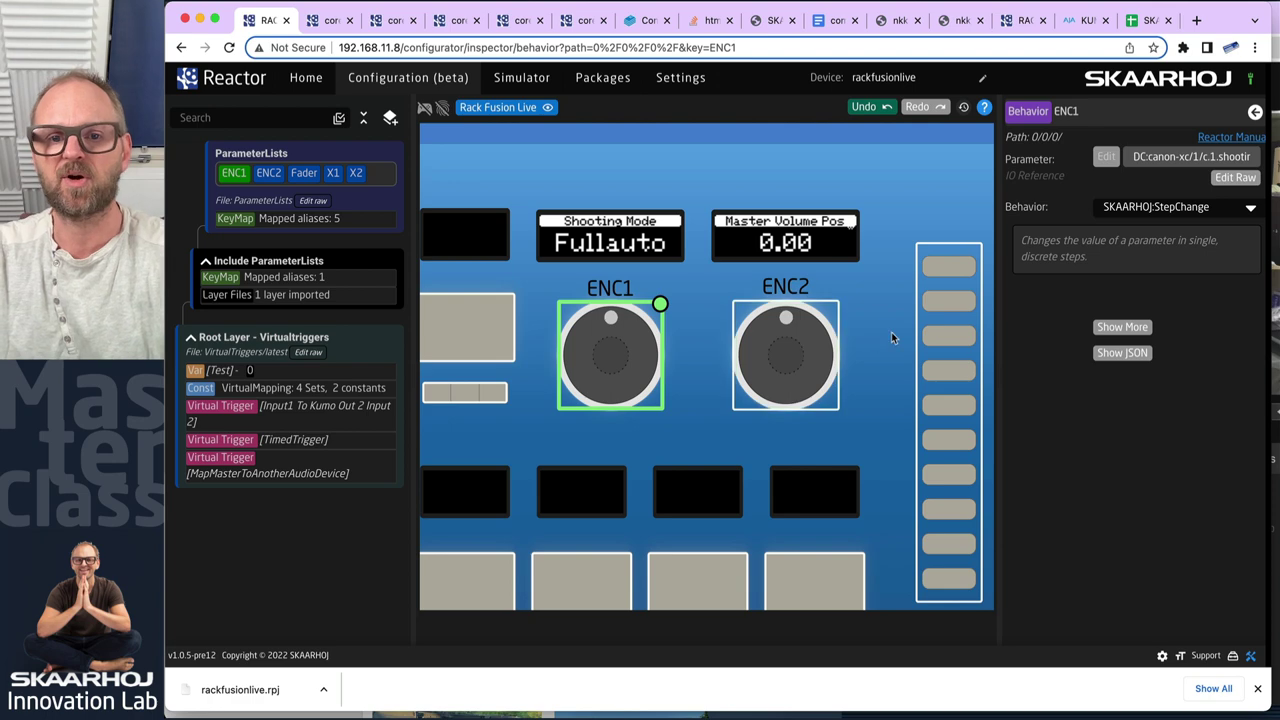
pyautogui.click(812, 355)
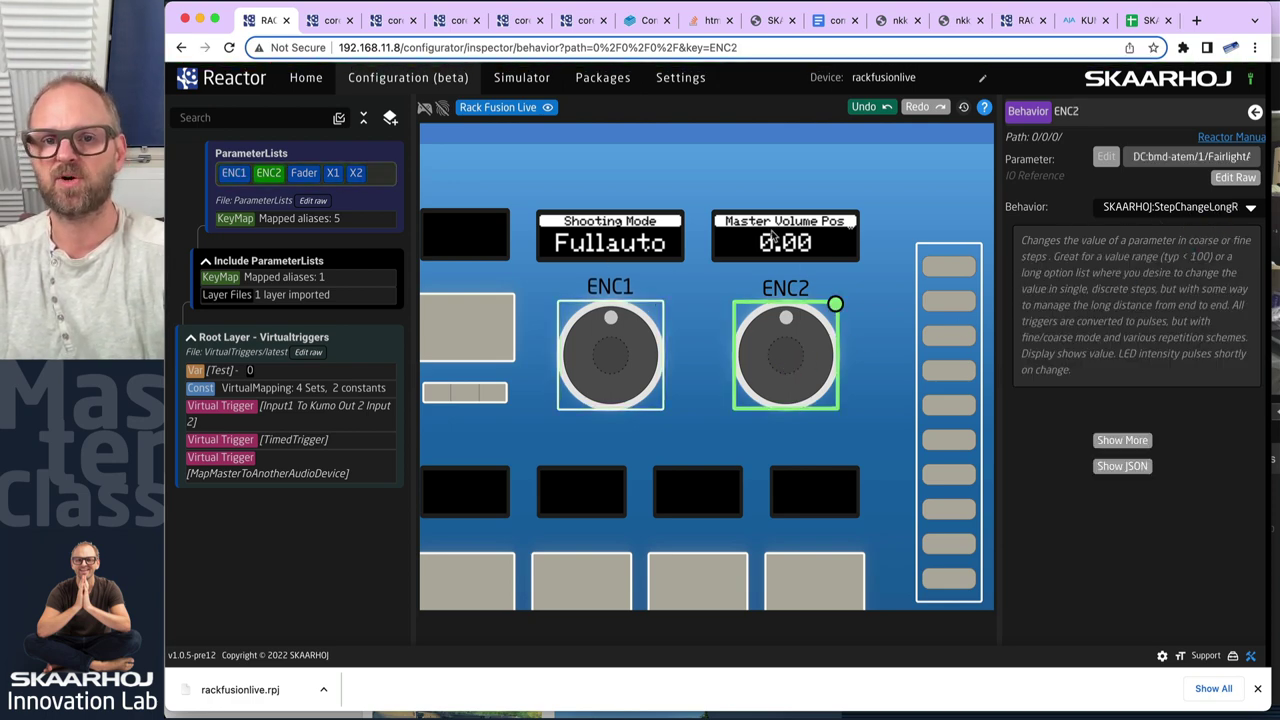
pyautogui.moveTo(871, 357); pyautogui.dragTo(405, 358)
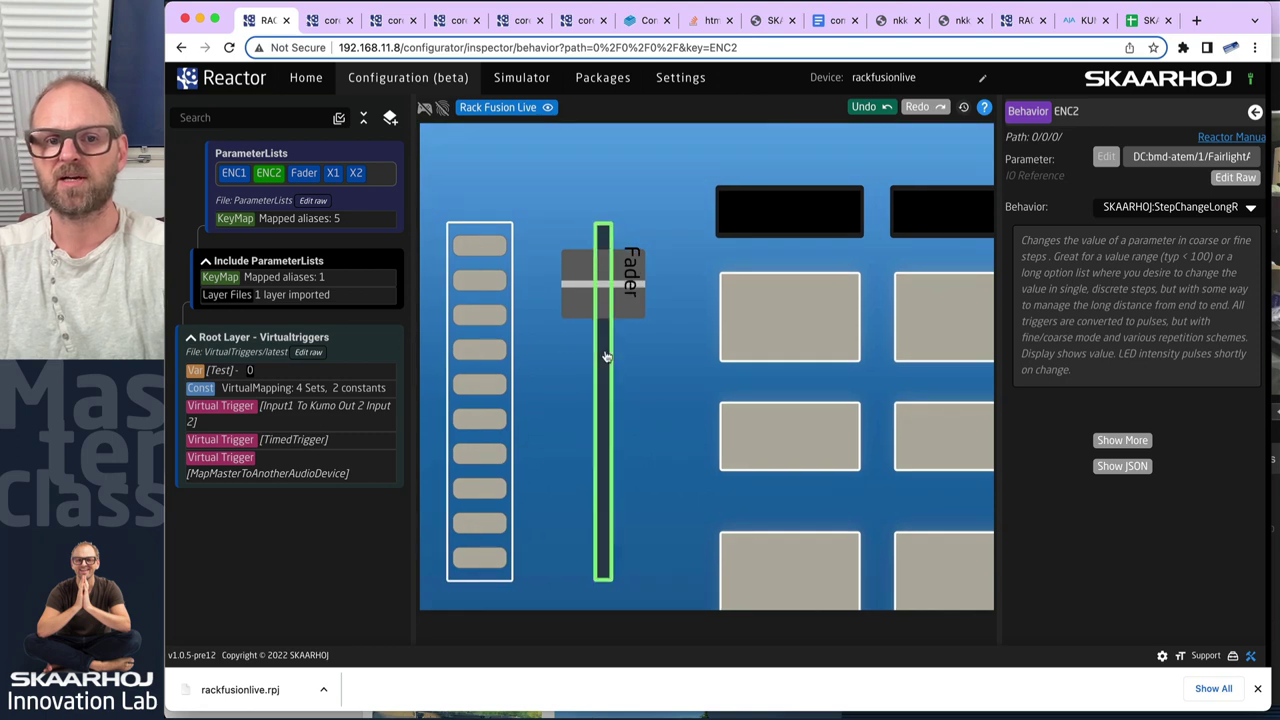
pyautogui.click(603, 352)
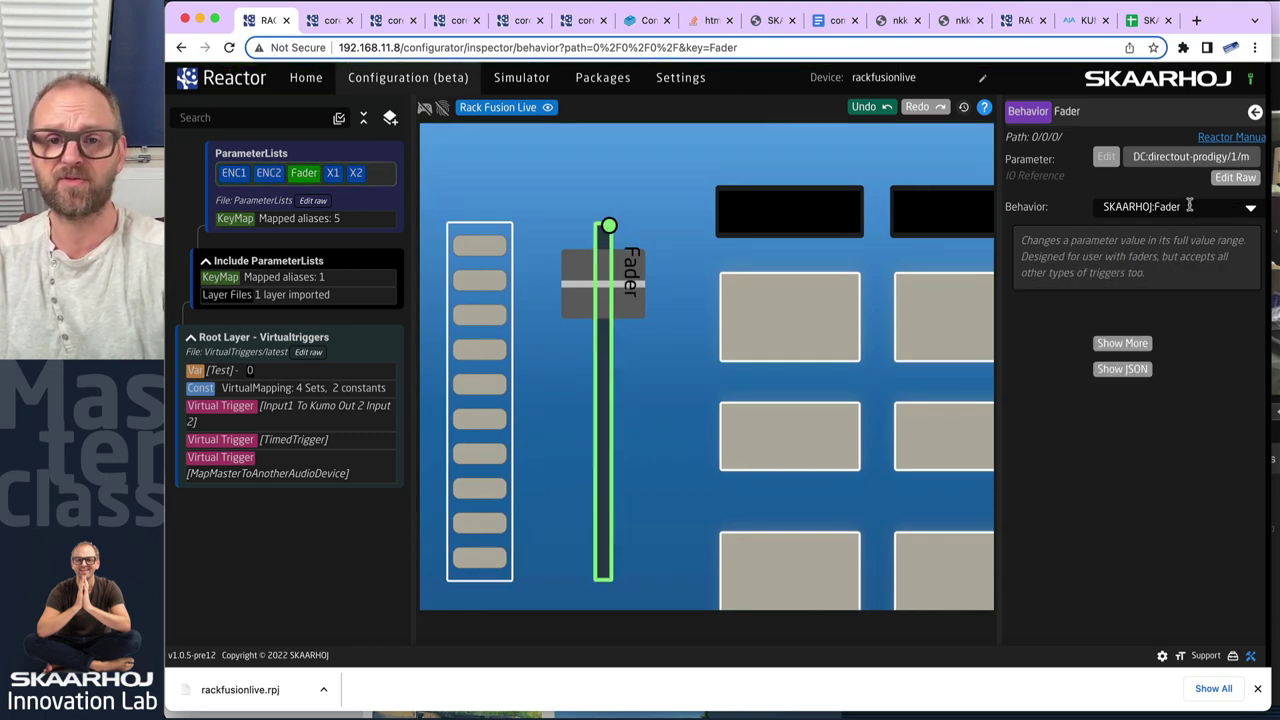
pyautogui.scroll(-5, 666, 354)
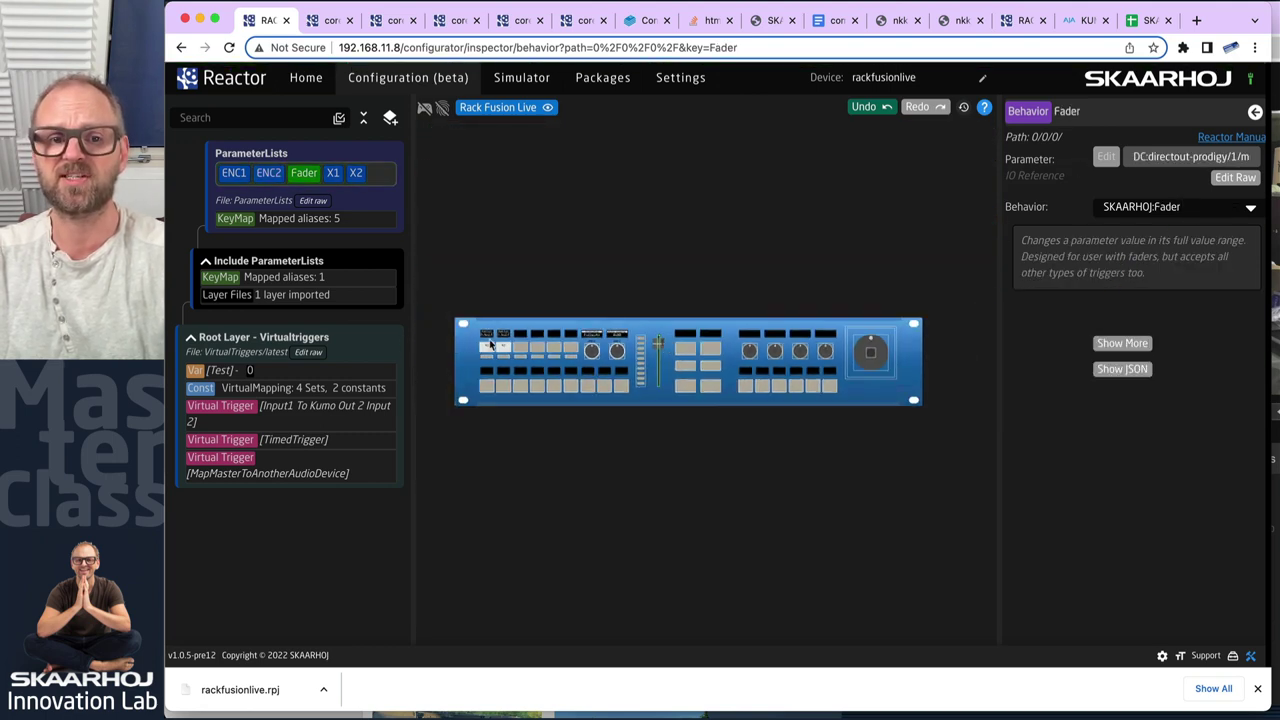
pyautogui.scroll(5, 489, 345)
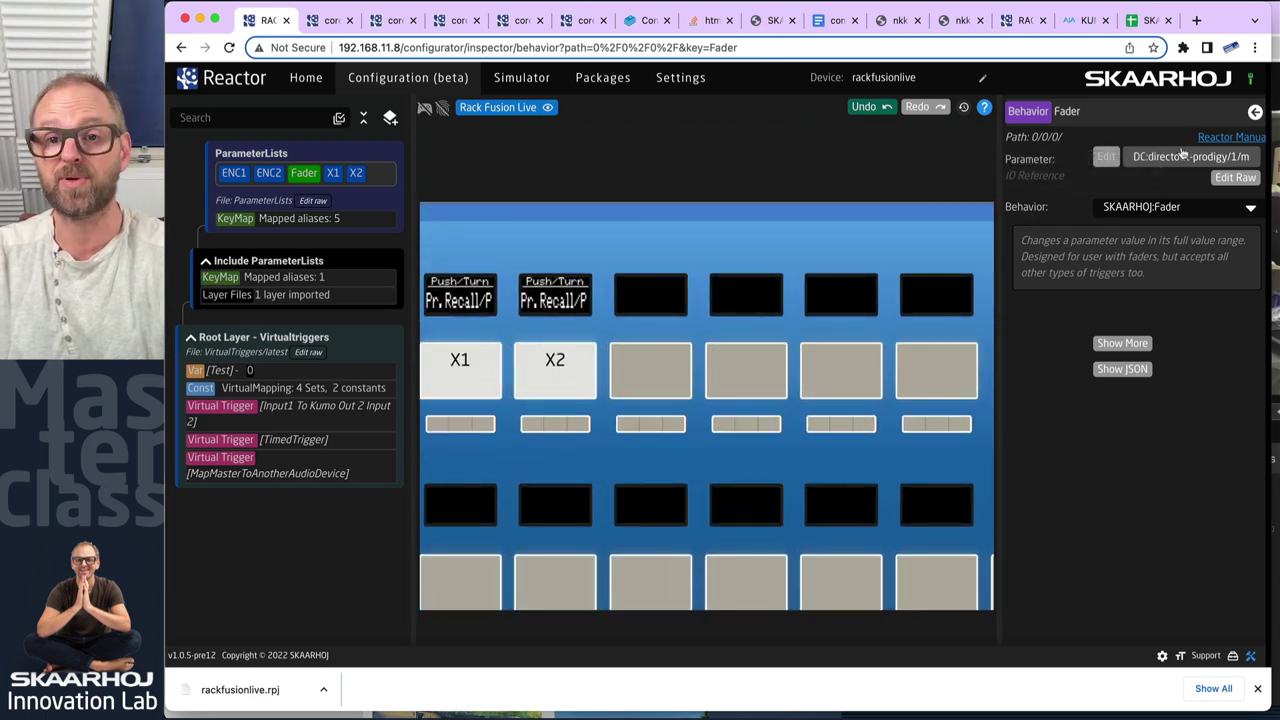
pyautogui.click(556, 393)
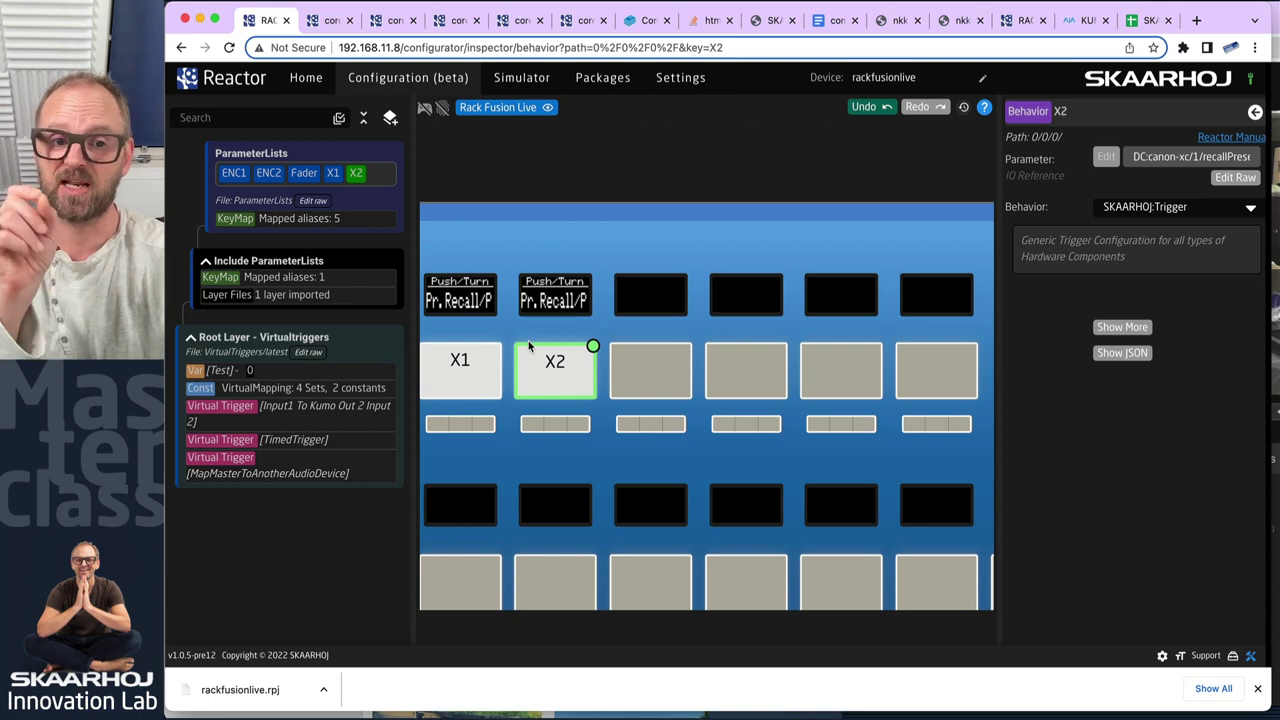
# - In X2's default feedback, replace the Push/Turn title with 'Preset!'
pyautogui.click(1122, 327)
pyautogui.click(1060, 433)
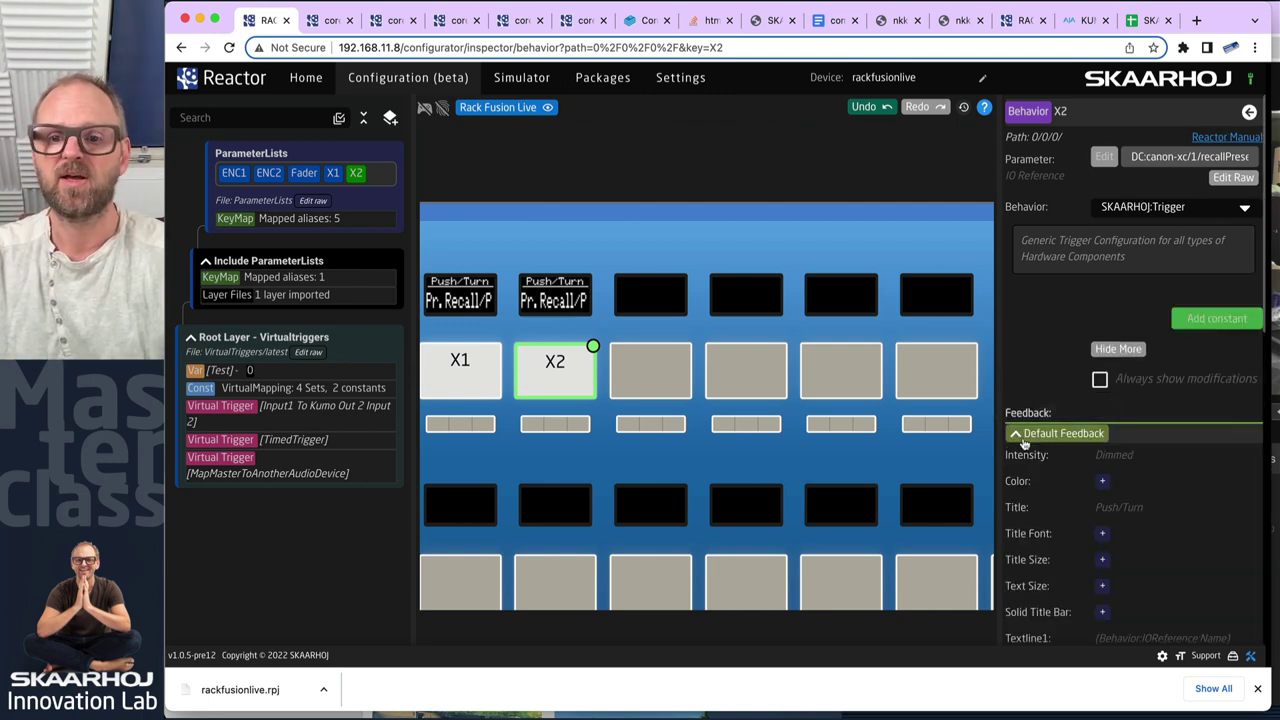
pyautogui.click(1118, 511)
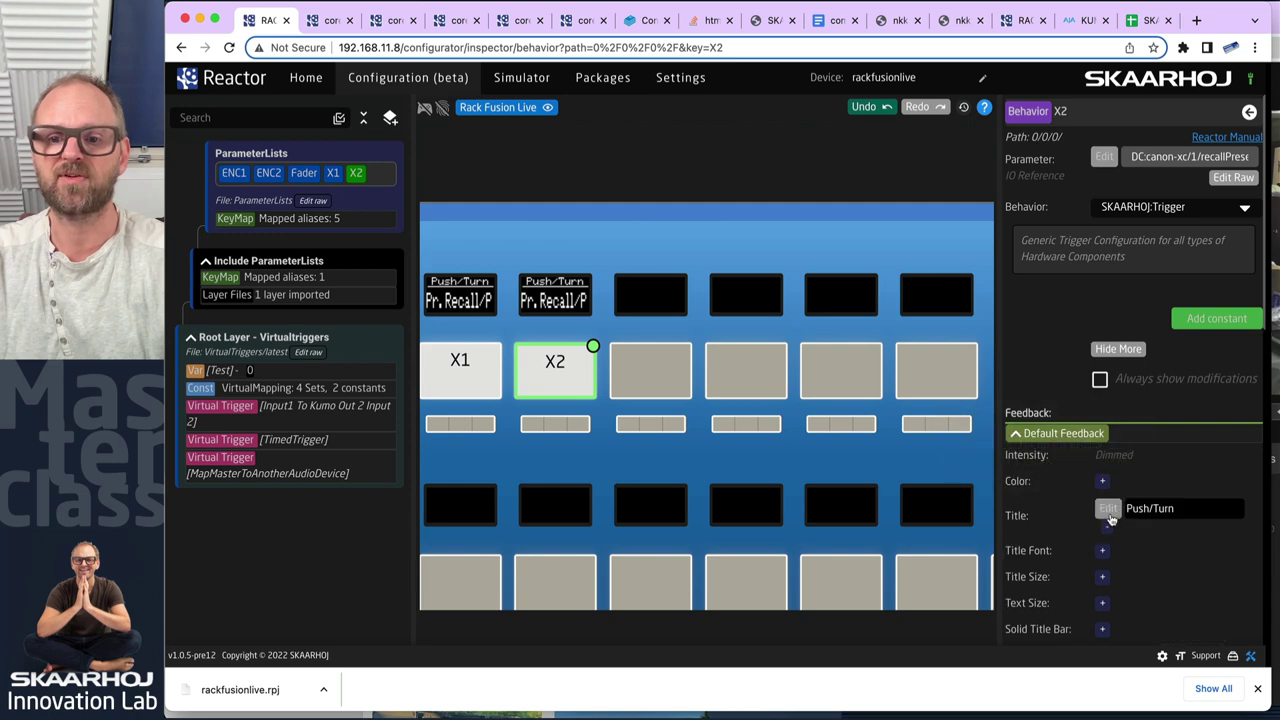
pyautogui.moveTo(1178, 508); pyautogui.dragTo(1130, 508)
pyautogui.click(1110, 508)
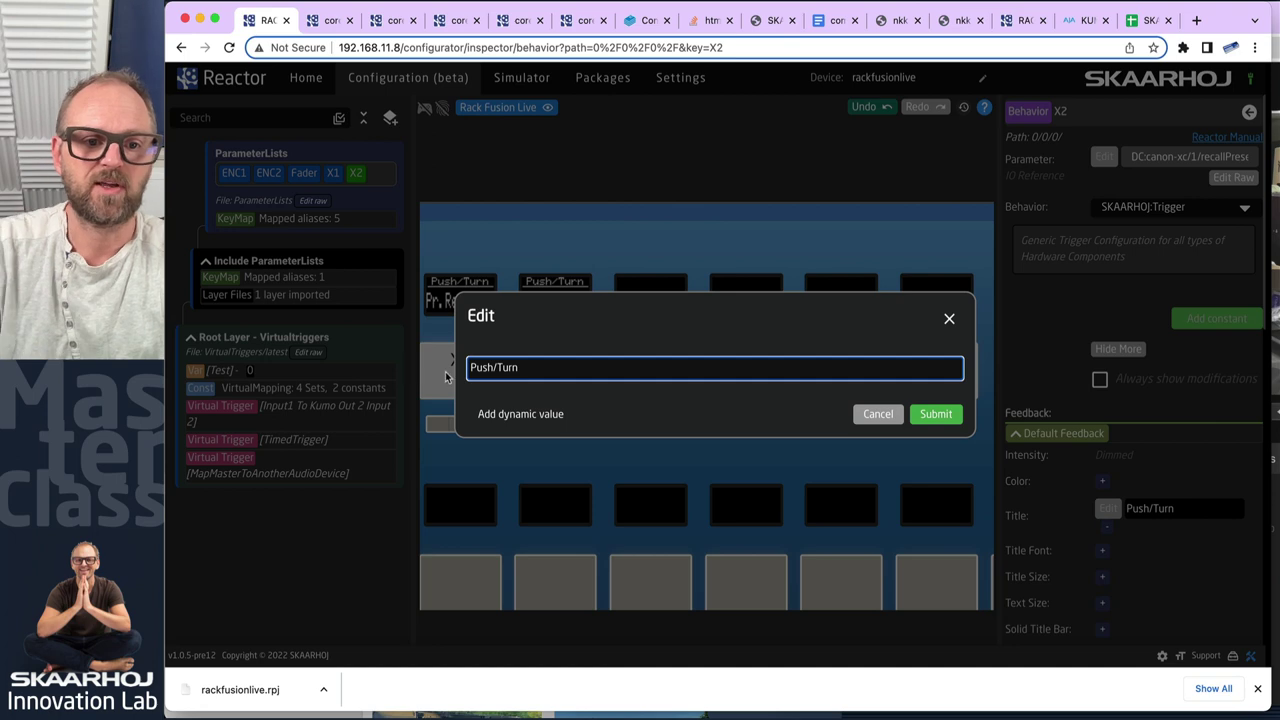
pyautogui.press('BackSpace')
pyautogui.press('BackSpace')
pyautogui.press('BackSpace')
pyautogui.press('BackSpace')
pyautogui.press('BackSpace')
pyautogui.press('BackSpace')
pyautogui.press('BackSpace')
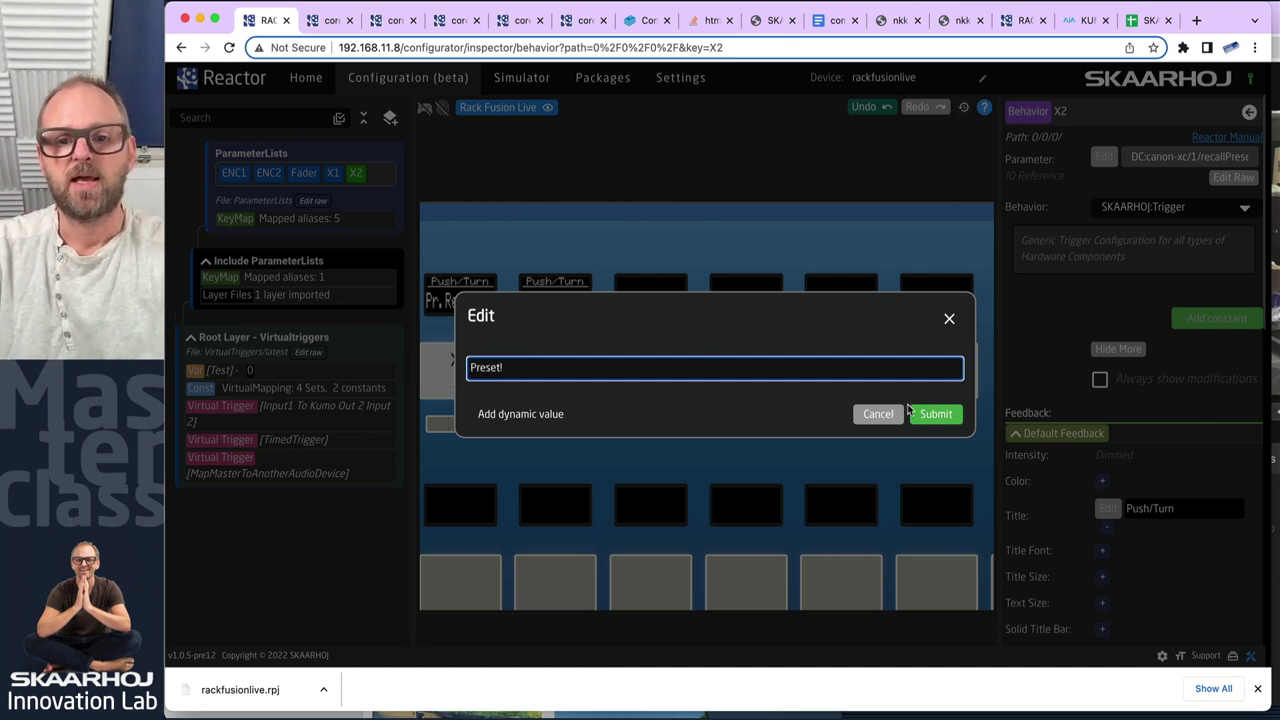
pyautogui.click(934, 413)
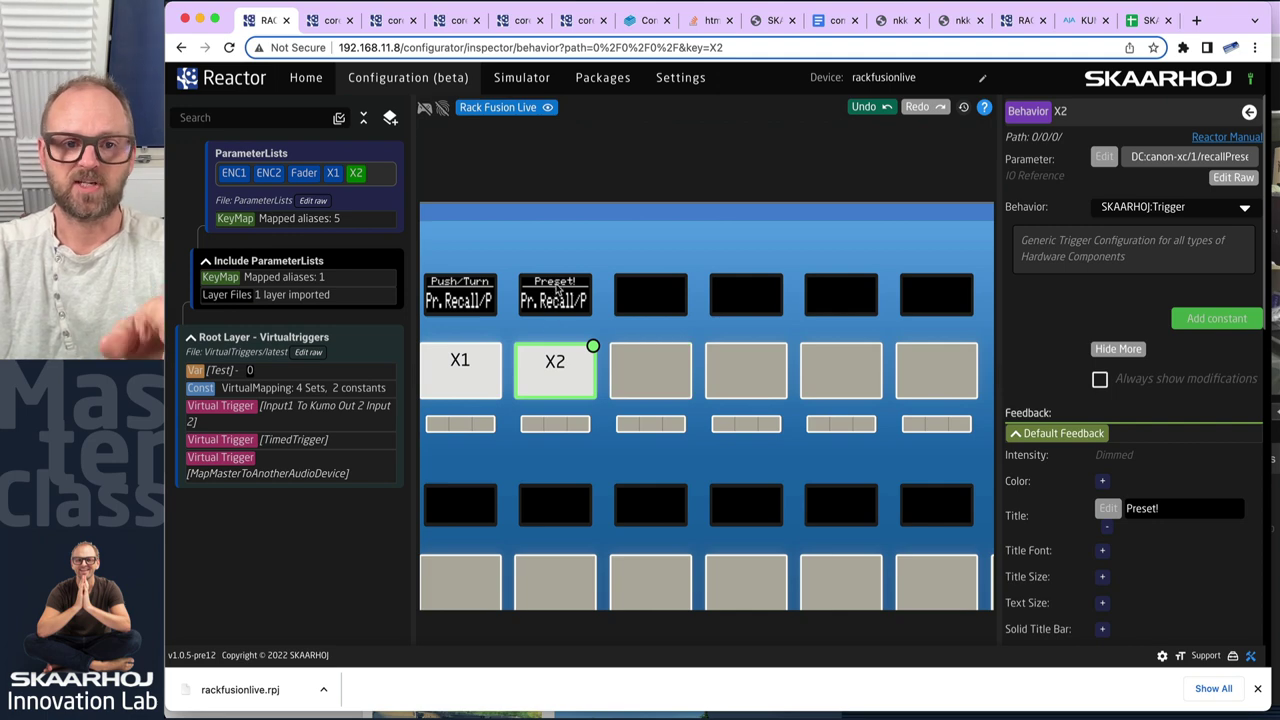
# - Set X2's Textline1 to 'My Preset'
pyautogui.scroll(-3, 1118, 576)
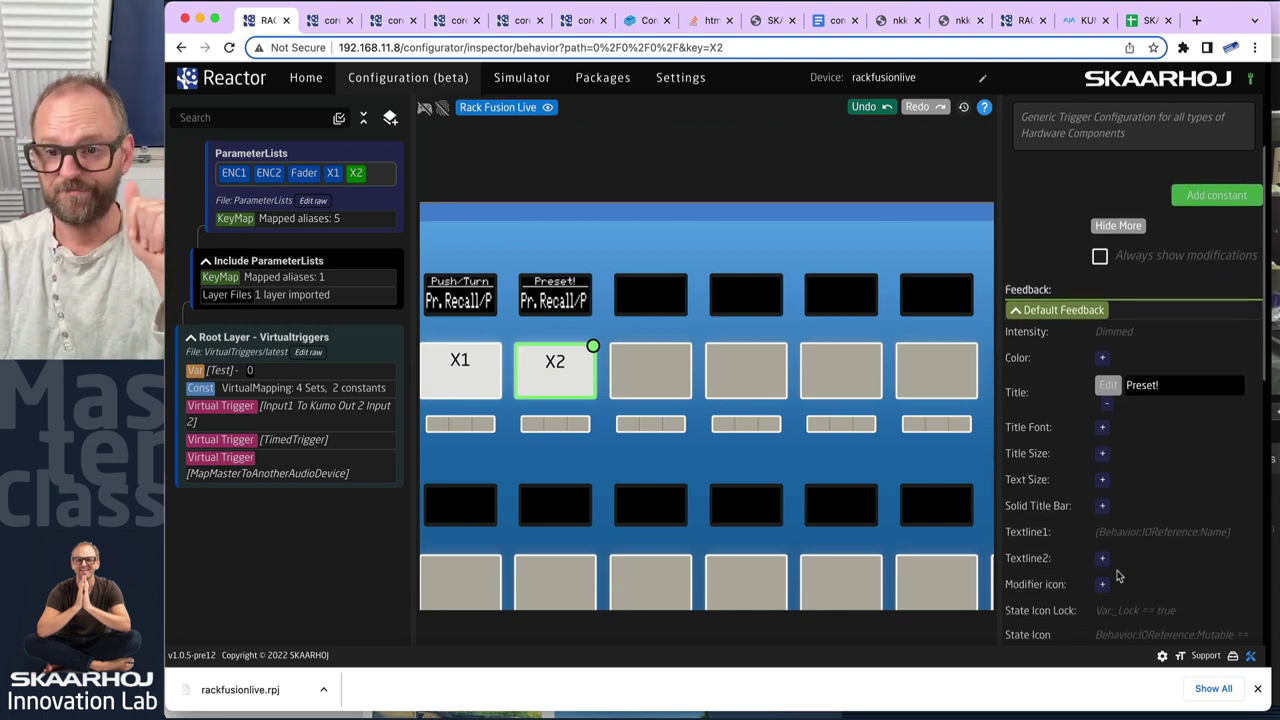
pyautogui.click(1095, 534)
pyautogui.click(1108, 533)
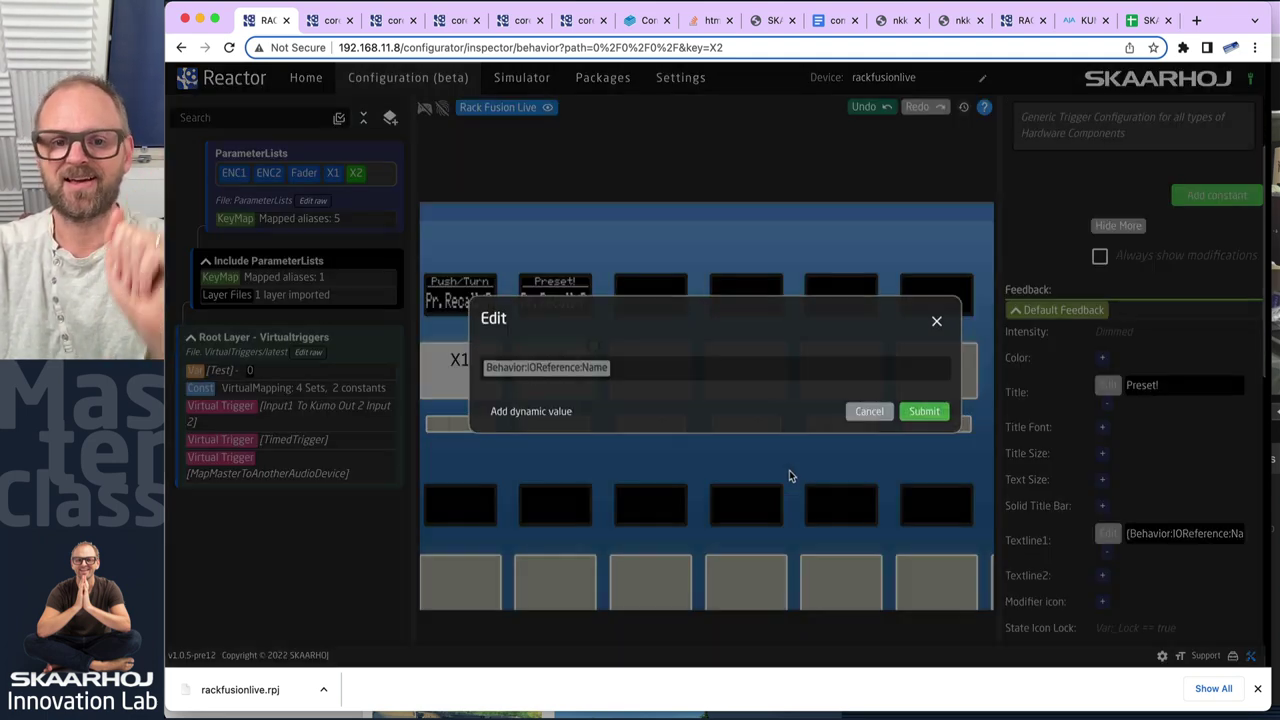
pyautogui.click(640, 366)
pyautogui.press('BackSpace')
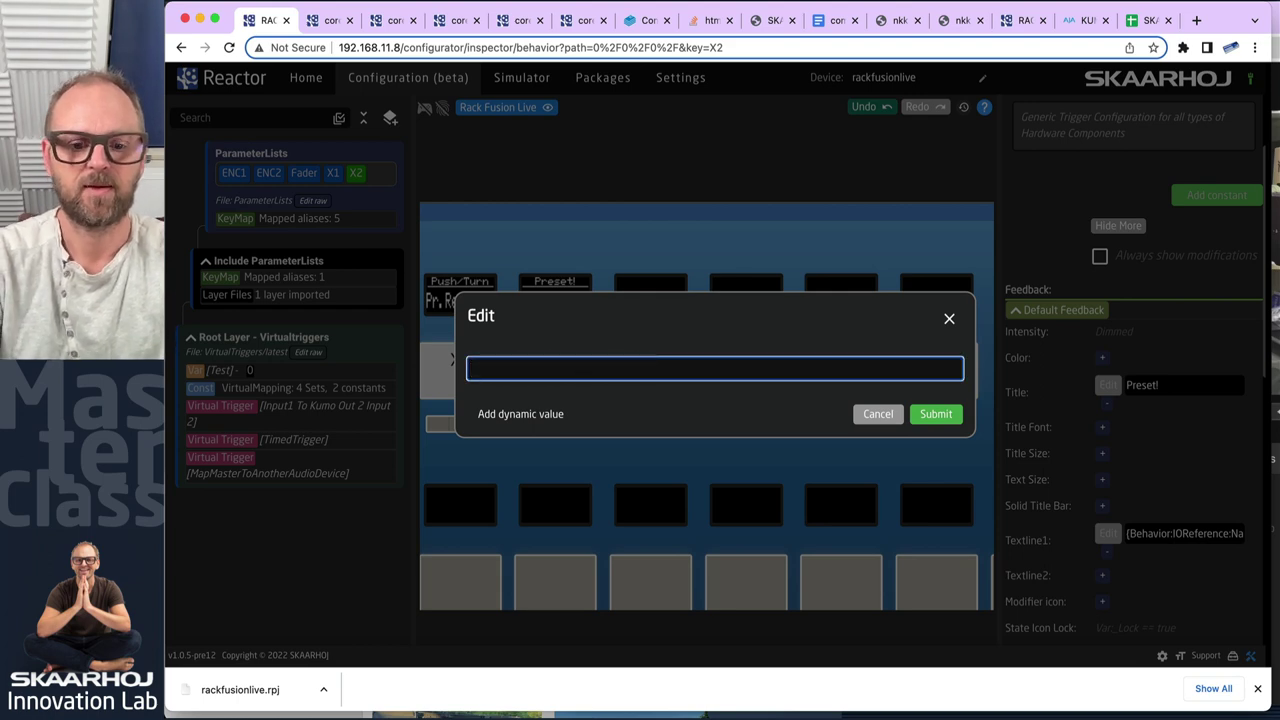
pyautogui.write('My Preset')
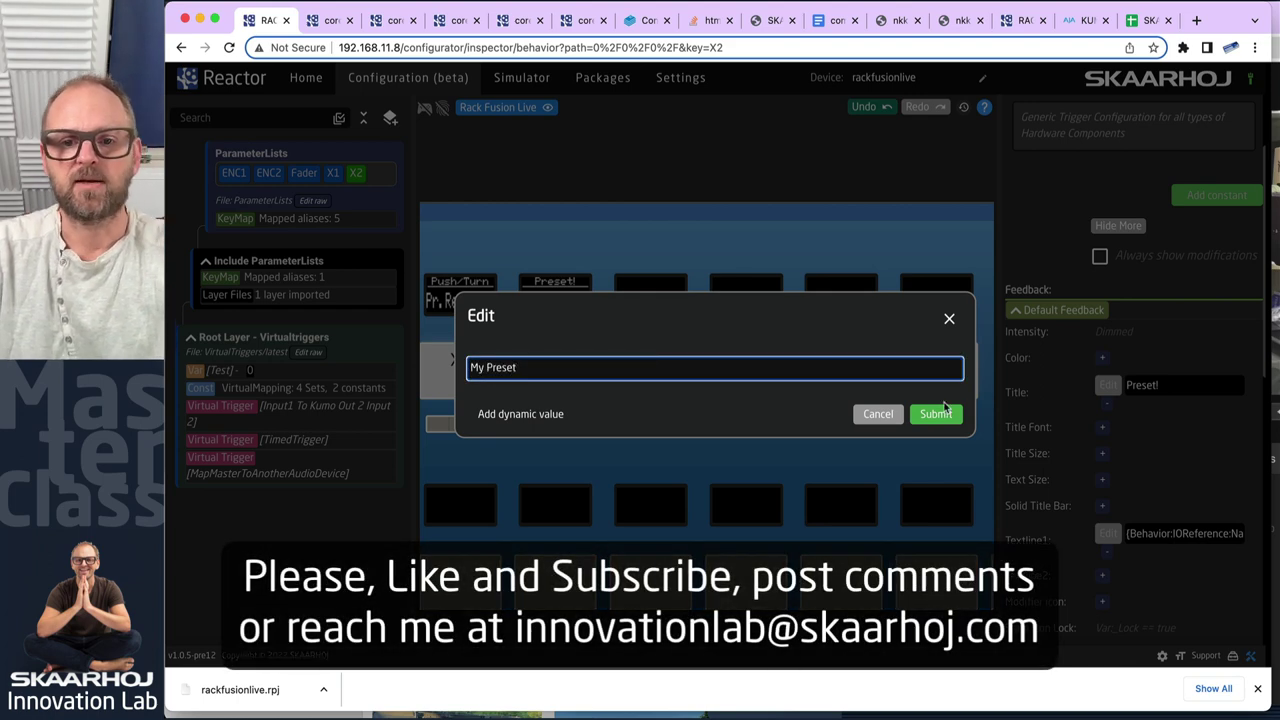
pyautogui.click(936, 413)
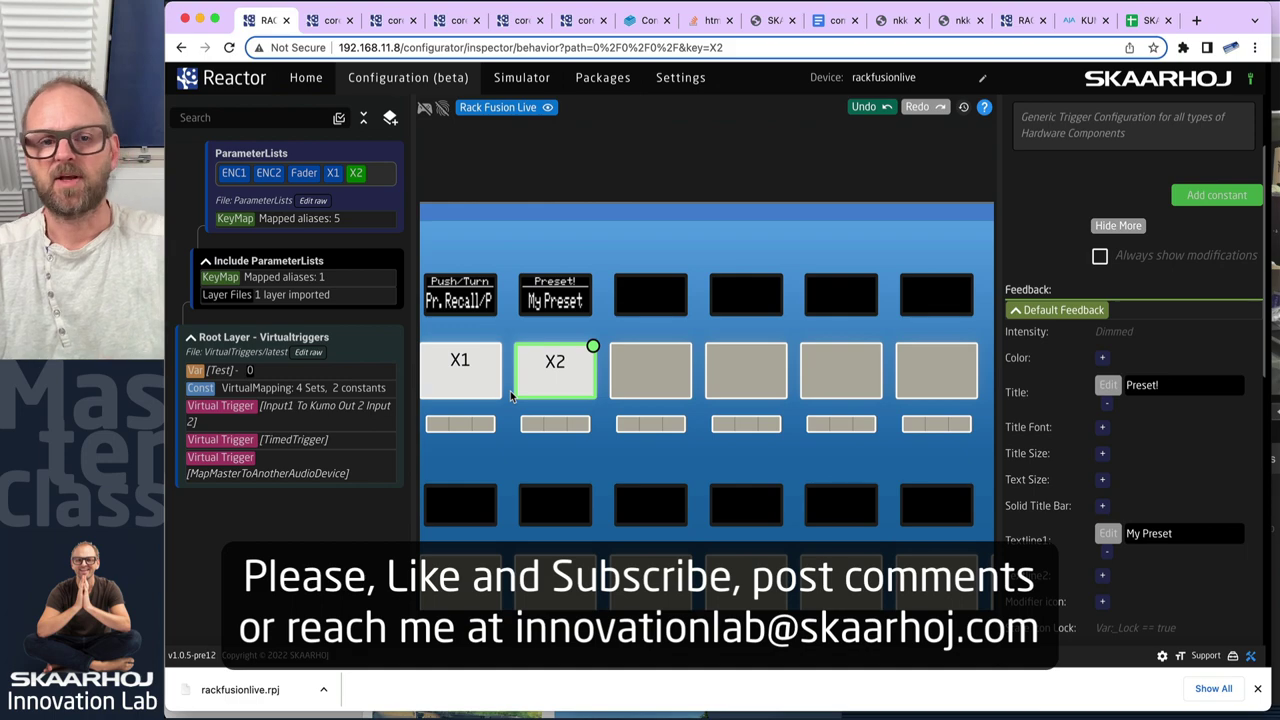